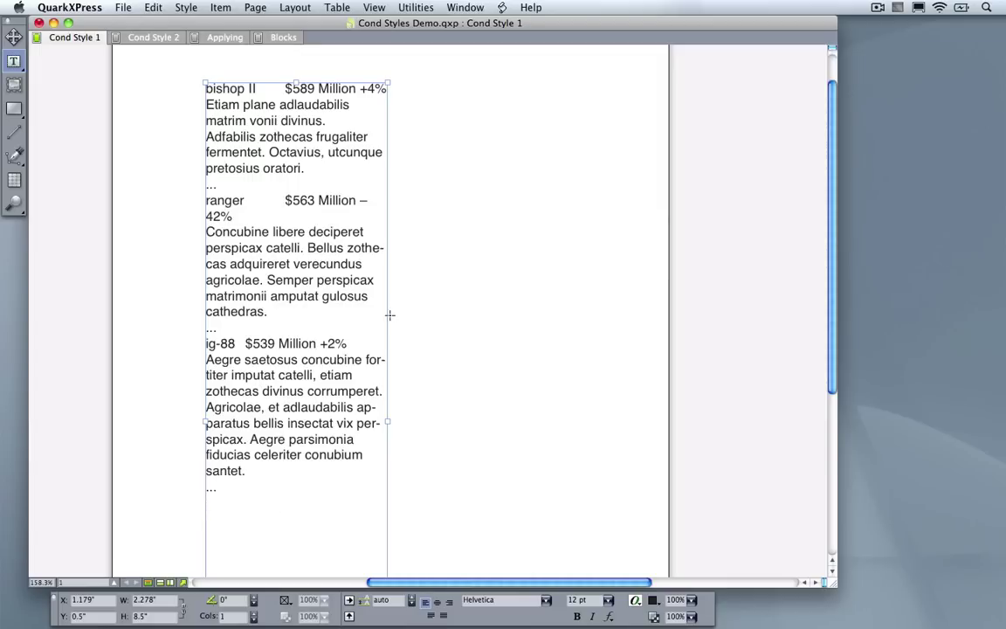
Step: Show the conditional styles list and apply the Product Line conditional style to all the text in the robot story, then deselect it
click(466, 9)
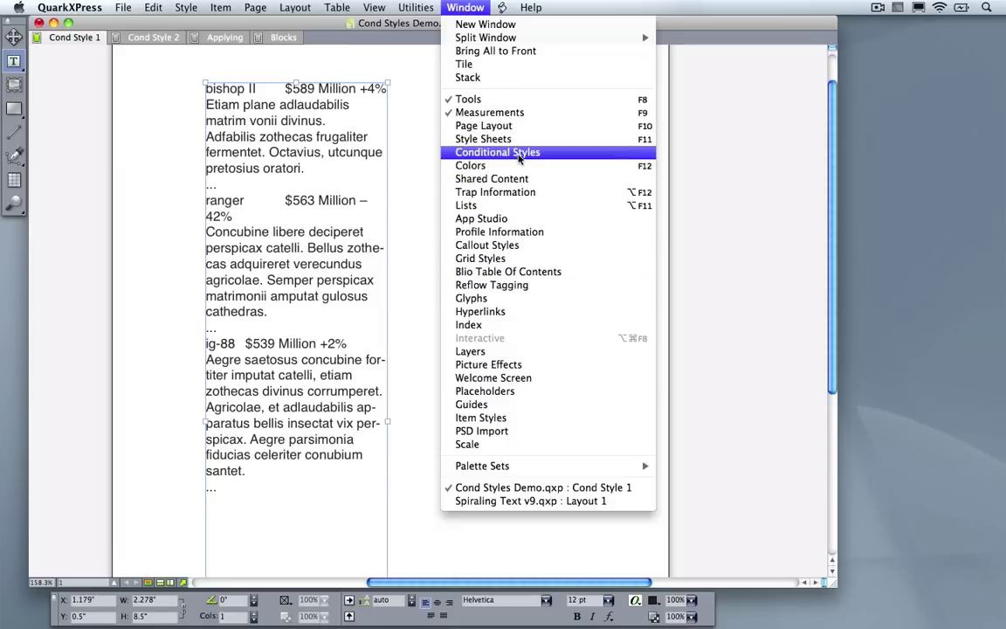
click(516, 152)
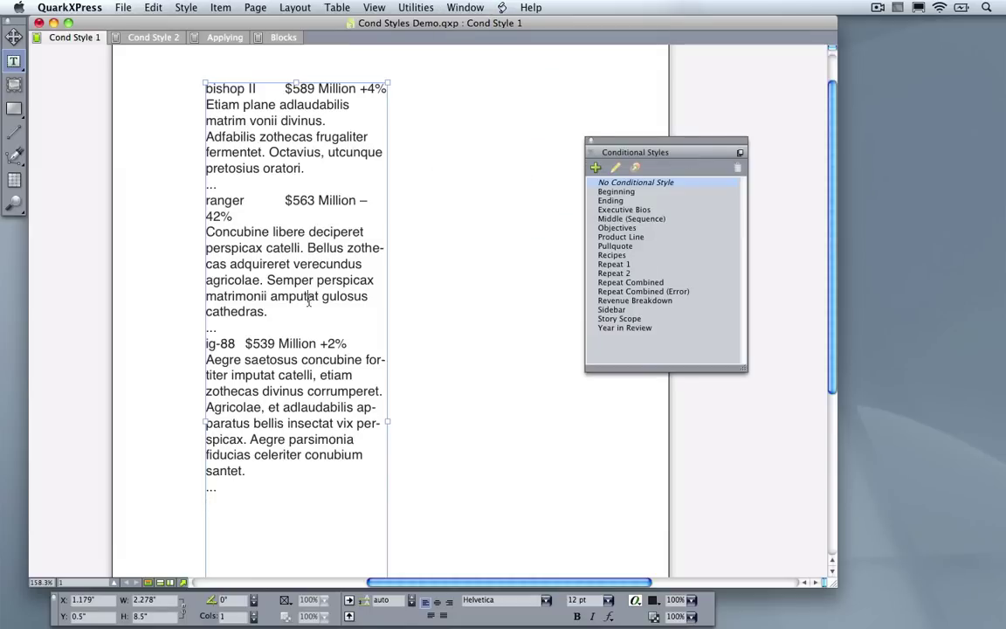
key(super+a)
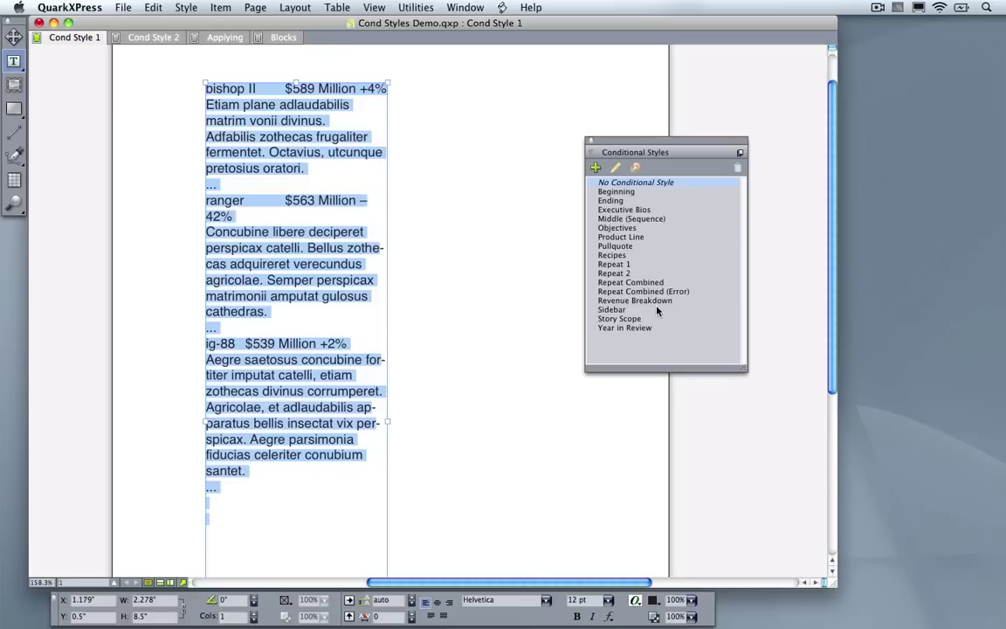
click(629, 236)
click(496, 409)
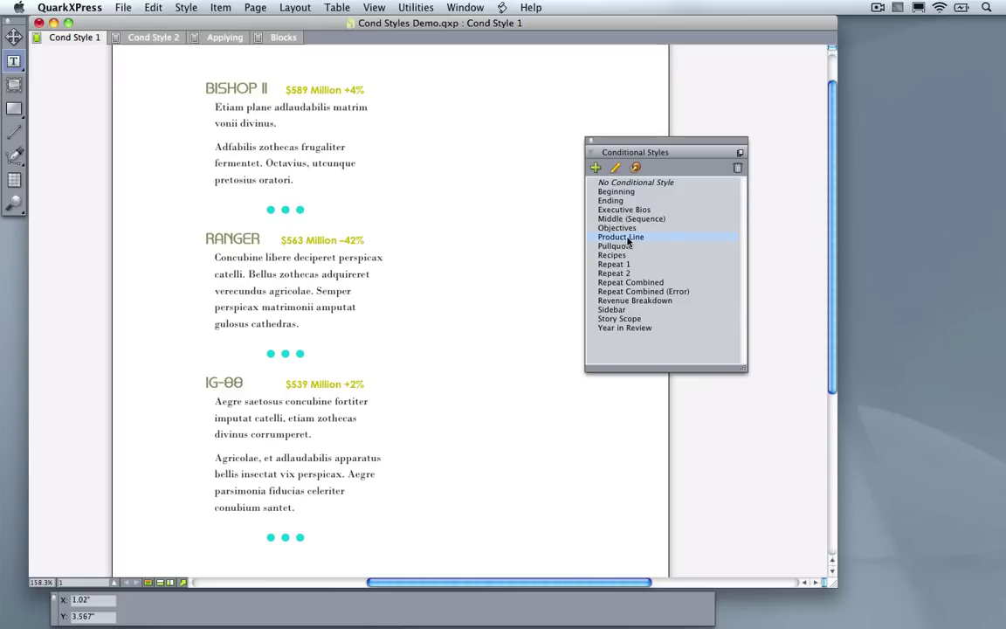
Step: Open the Product Line conditional style for editing, enlarging its dialog and style sheet column so the full rule names are readable
click(617, 173)
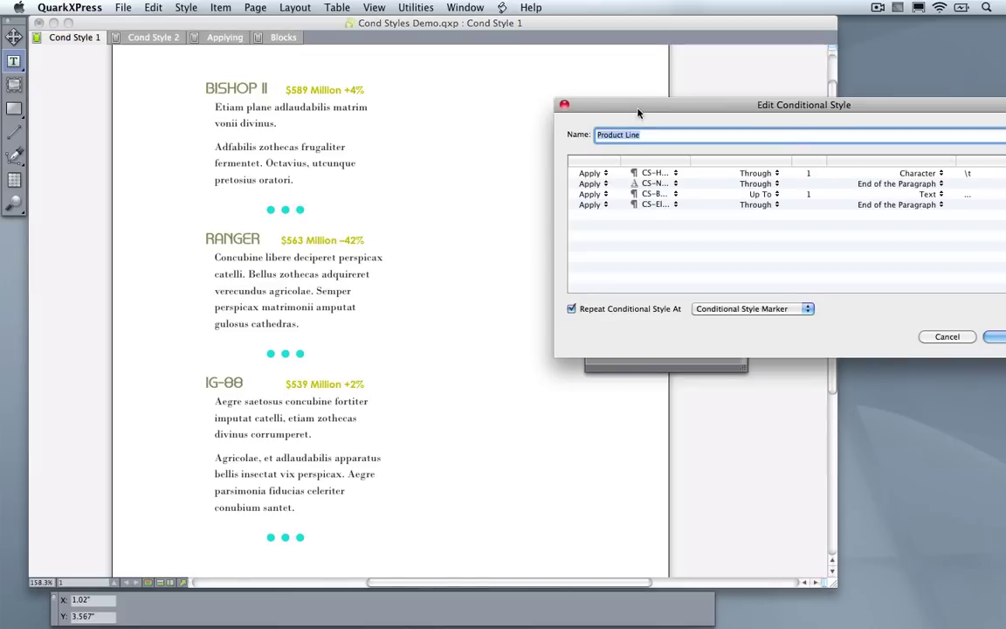
mouse_move(646, 115)
mouse_down()
mouse_move(394, 114)
mouse_move(421, 117)
mouse_up()
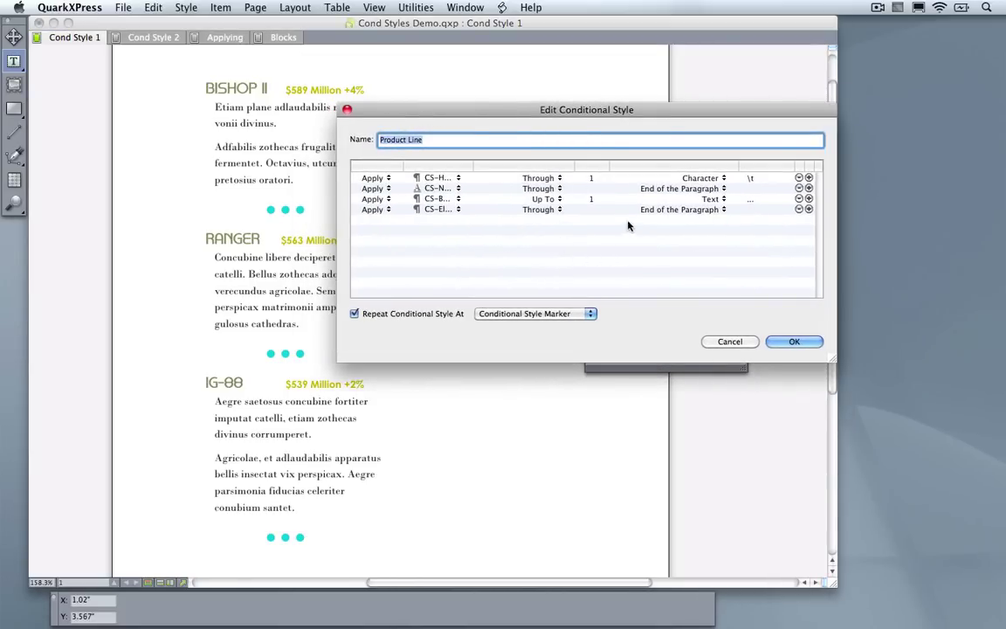
drag(577, 109, 476, 104)
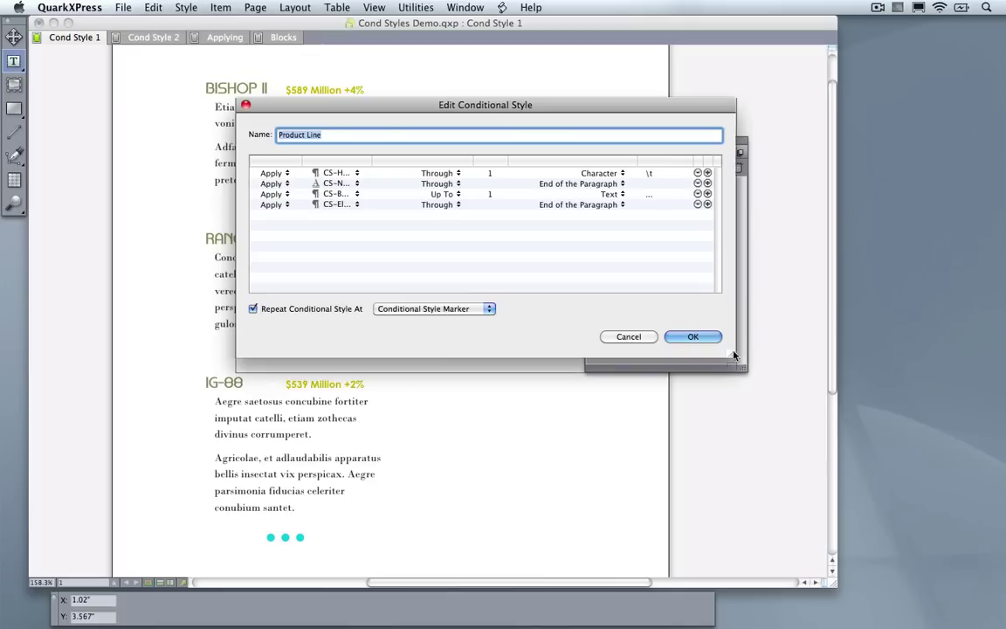
drag(868, 452, 870, 452)
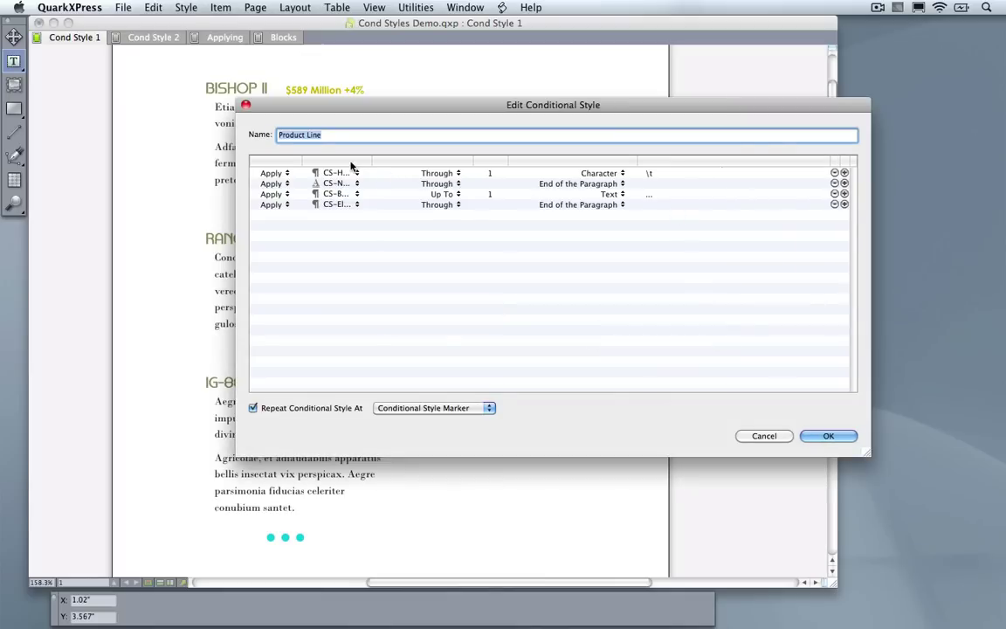
drag(371, 161, 404, 161)
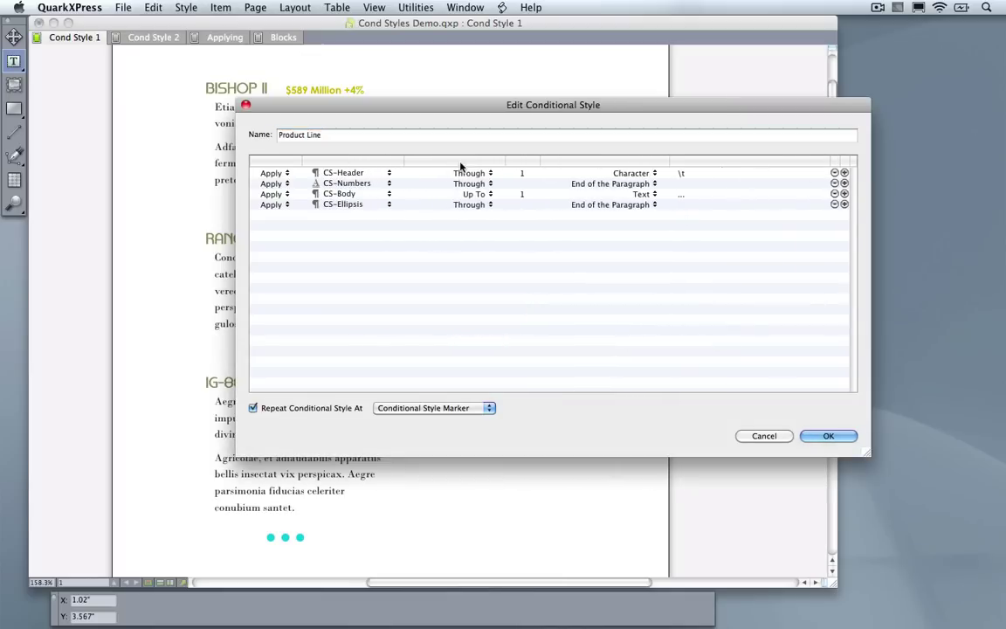
drag(407, 163, 431, 162)
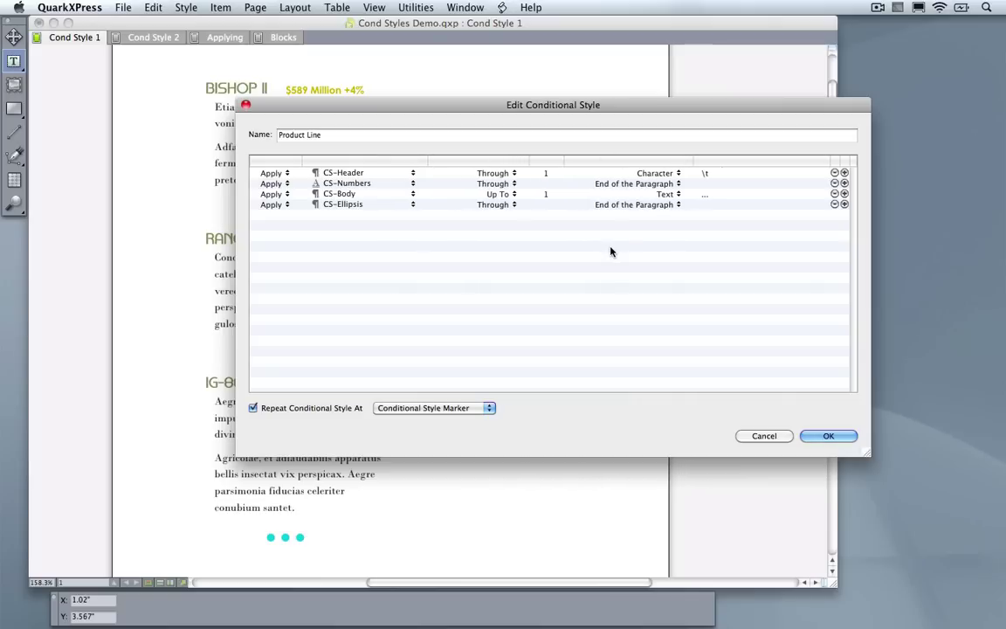
Step: Examine the action, style sheet and direction choices available for the CS-Header rule without changing them
click(285, 174)
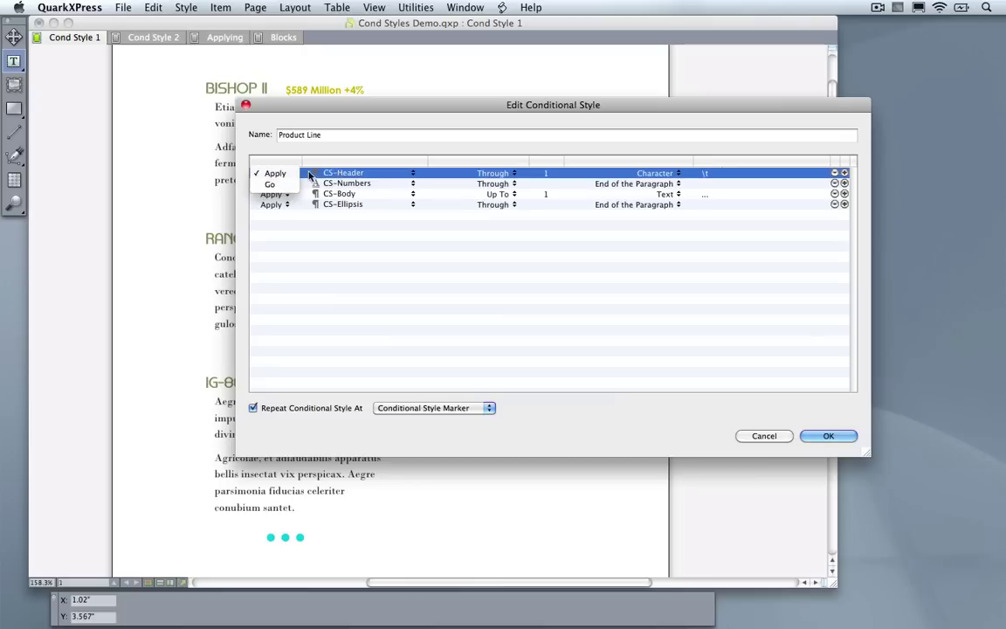
click(368, 256)
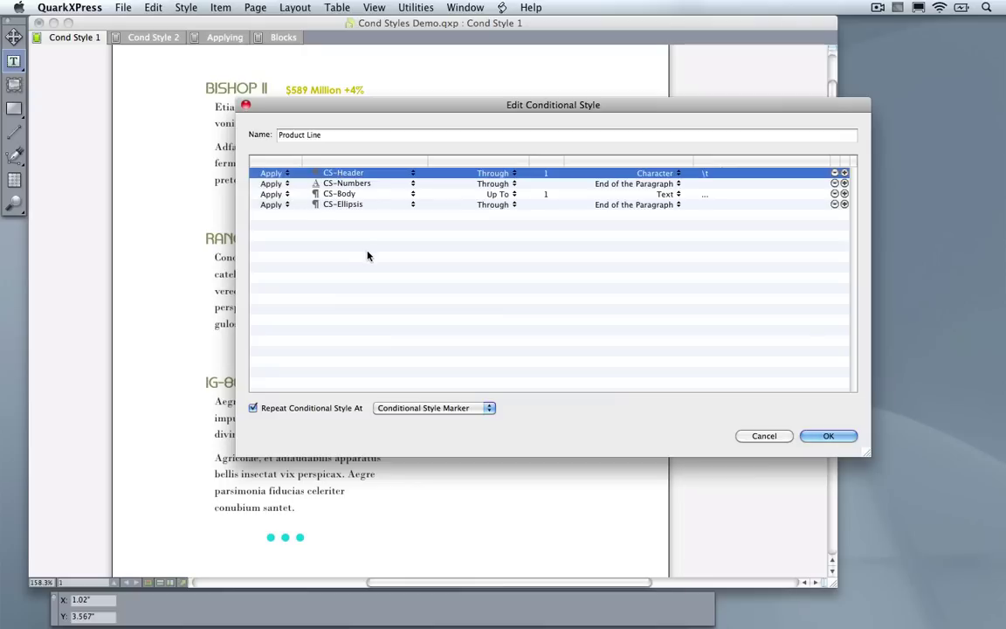
click(281, 174)
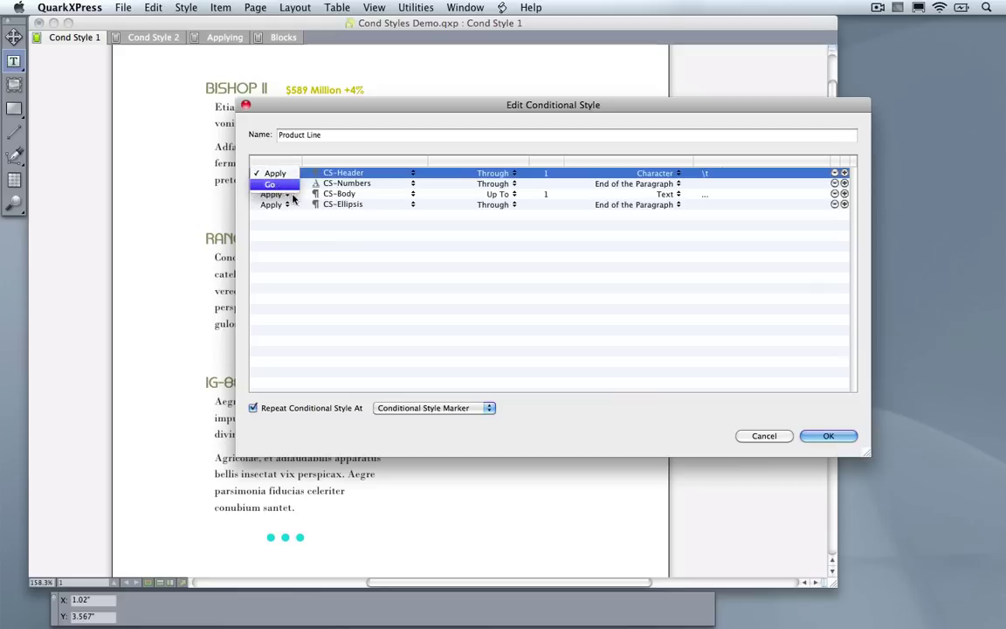
click(339, 270)
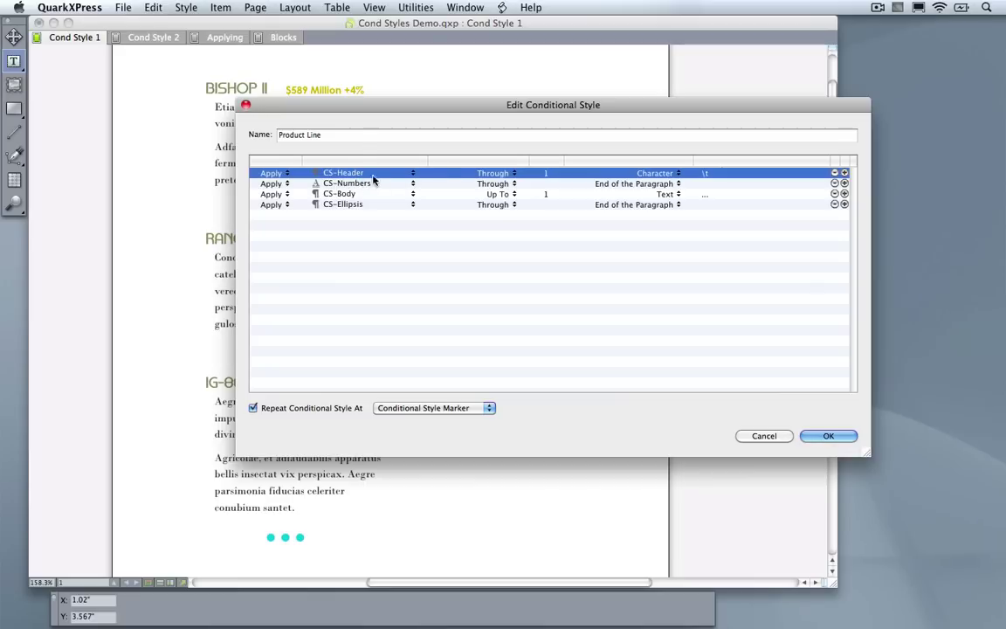
click(413, 175)
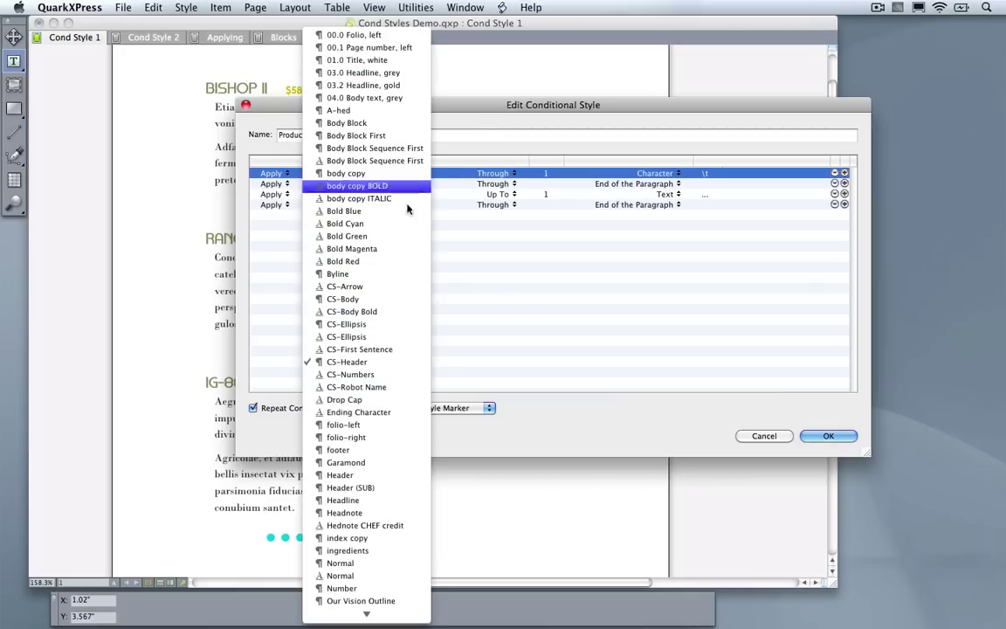
key(Escape)
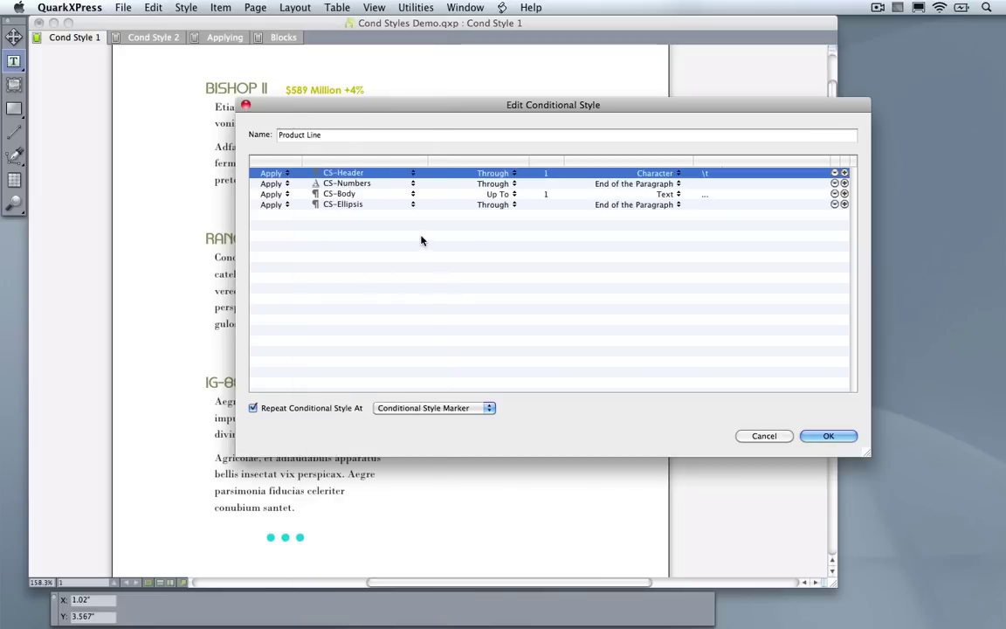
click(501, 174)
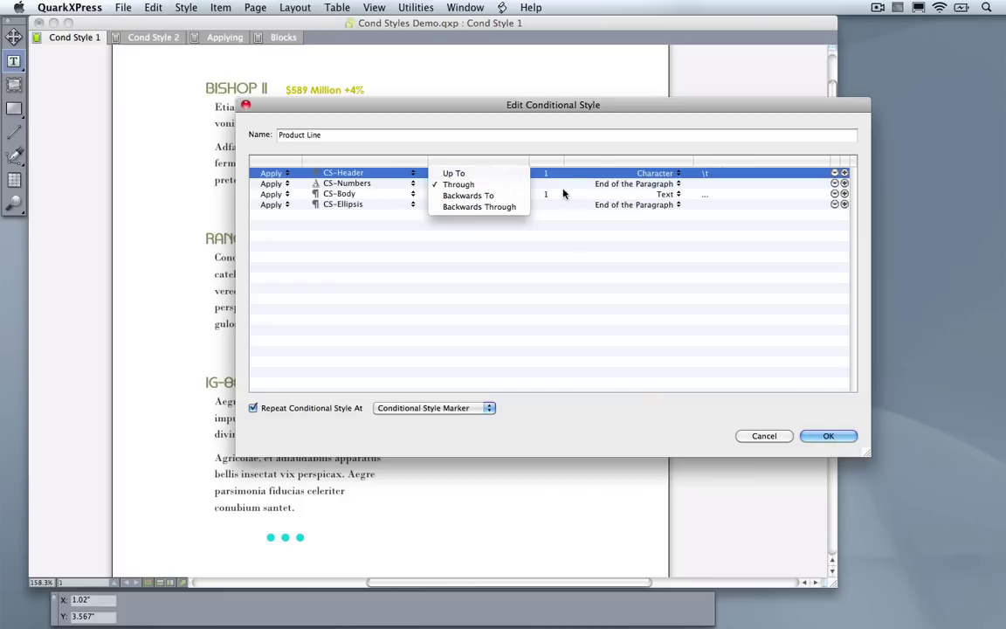
click(460, 182)
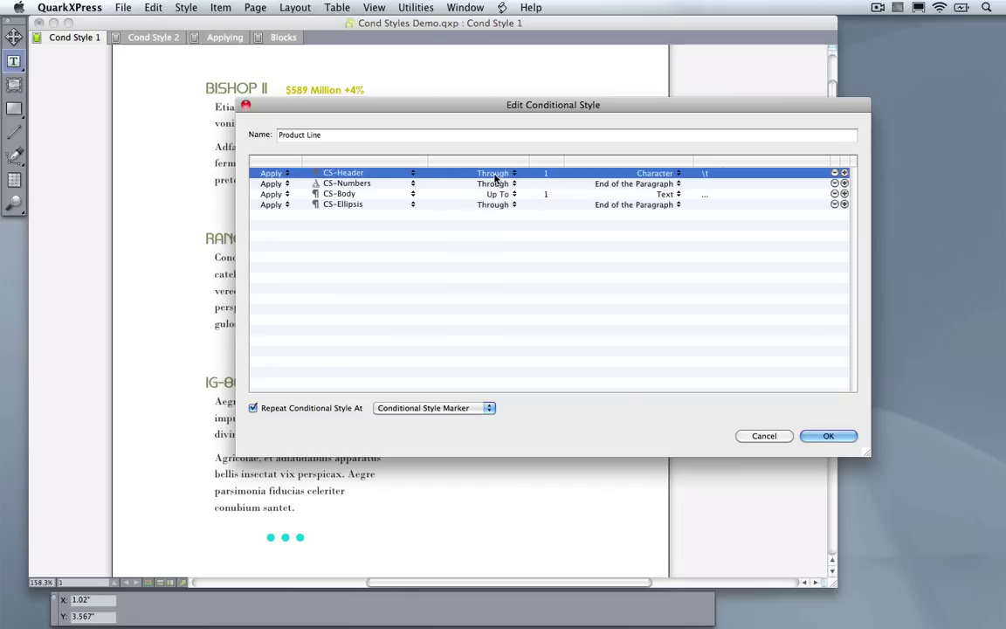
click(495, 176)
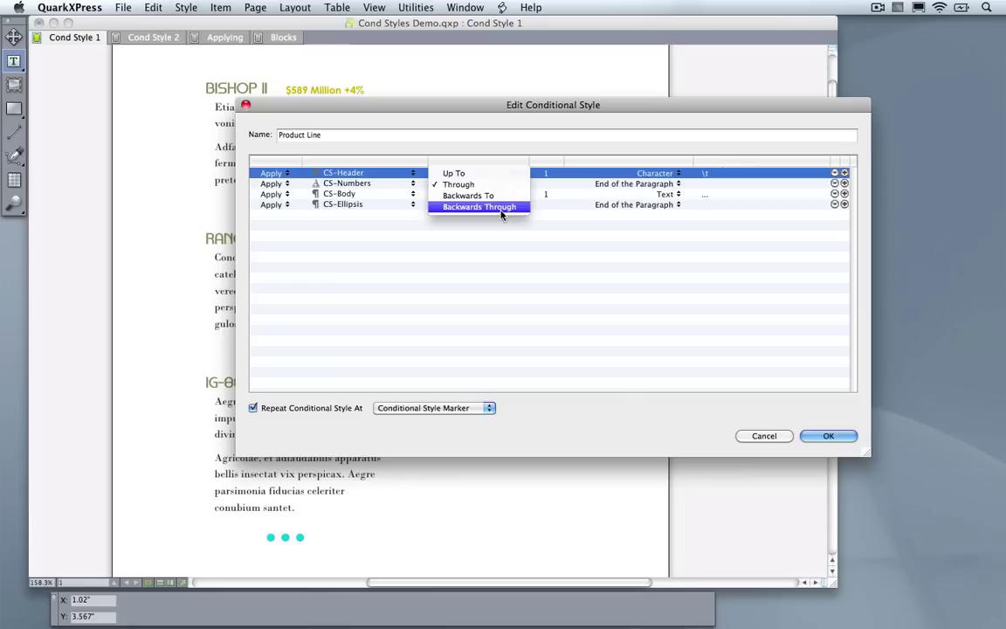
click(515, 242)
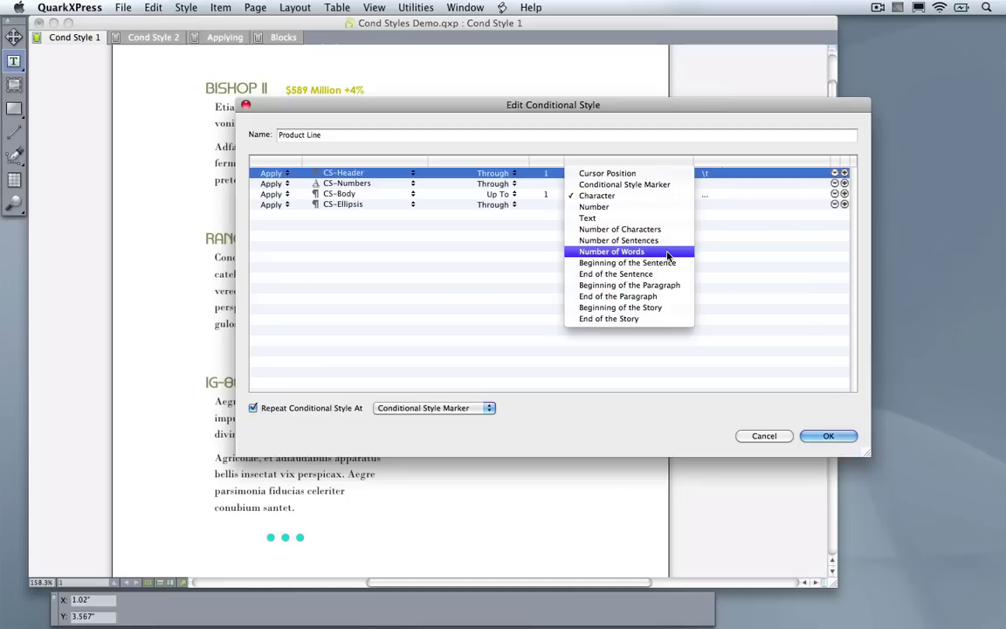
Step: Set the CS-Header rule to apply through 3 Number of Characters
click(622, 229)
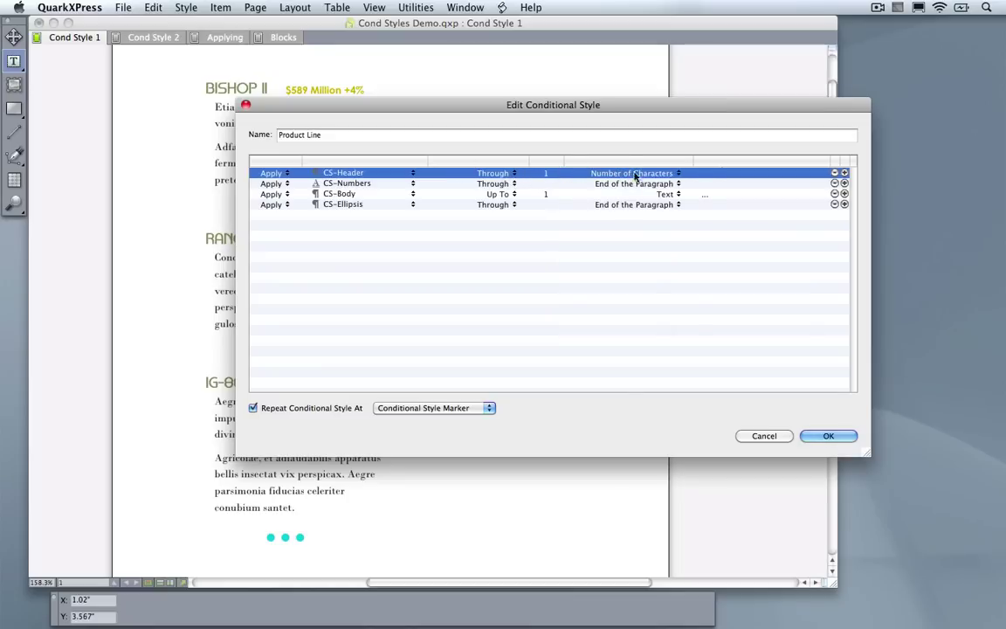
click(545, 173)
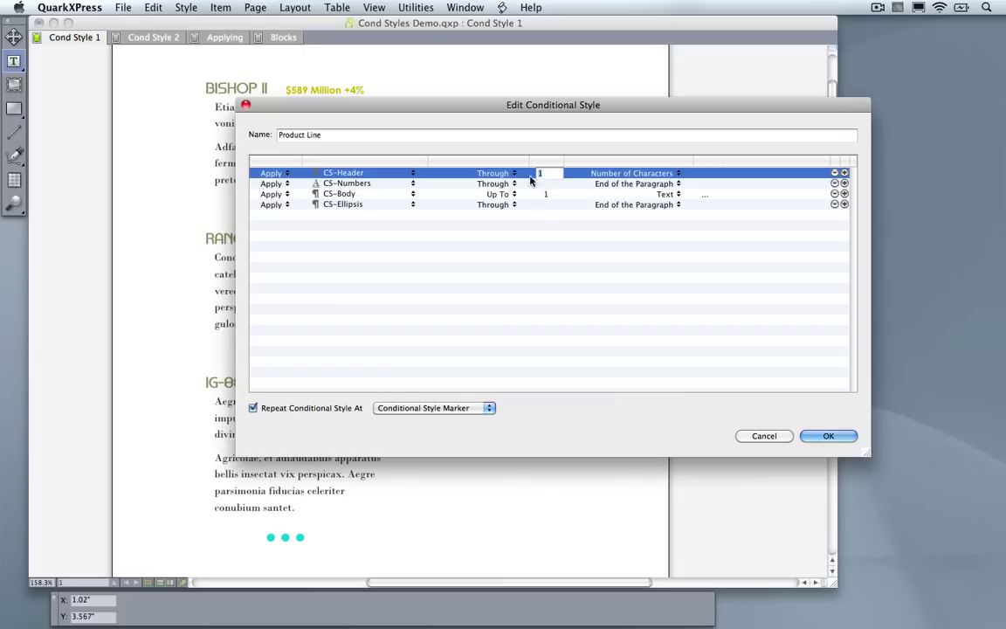
text(3)
click(591, 231)
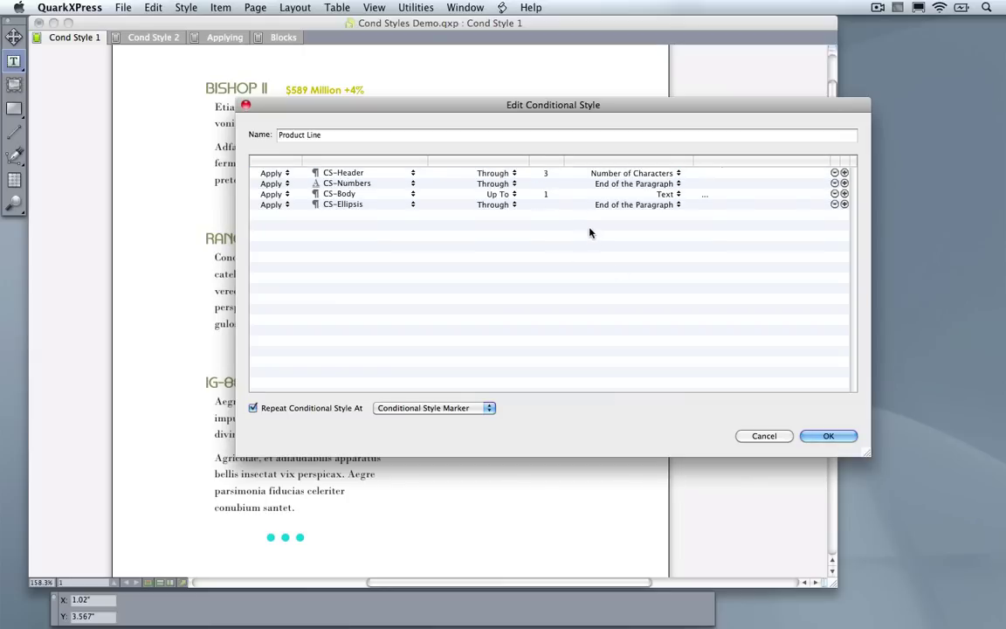
Step: Switch the CS-Header rule's condition to Text and enter "this is the text" as the text to match
click(621, 176)
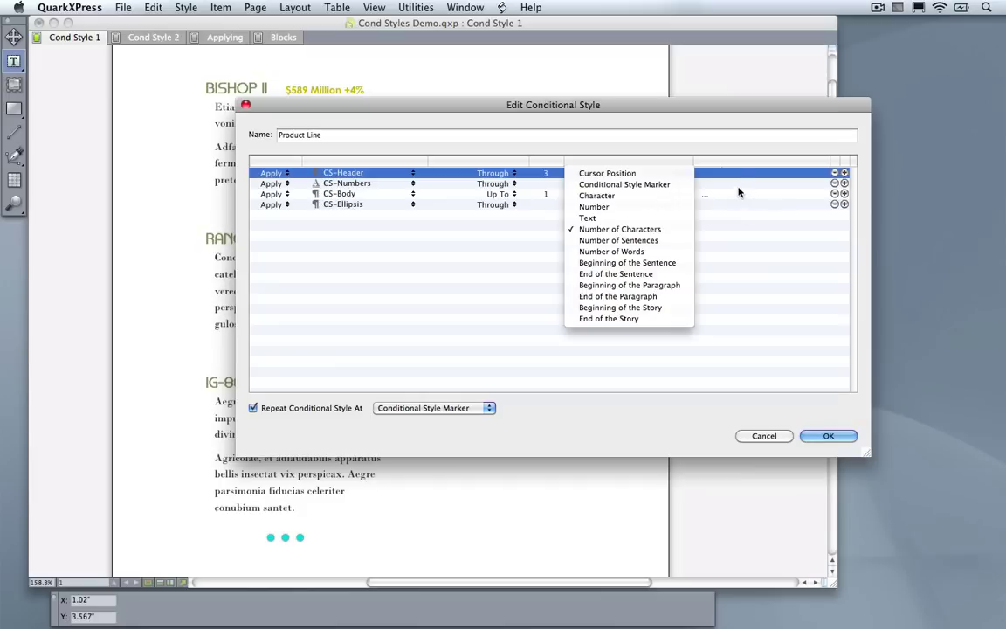
click(643, 218)
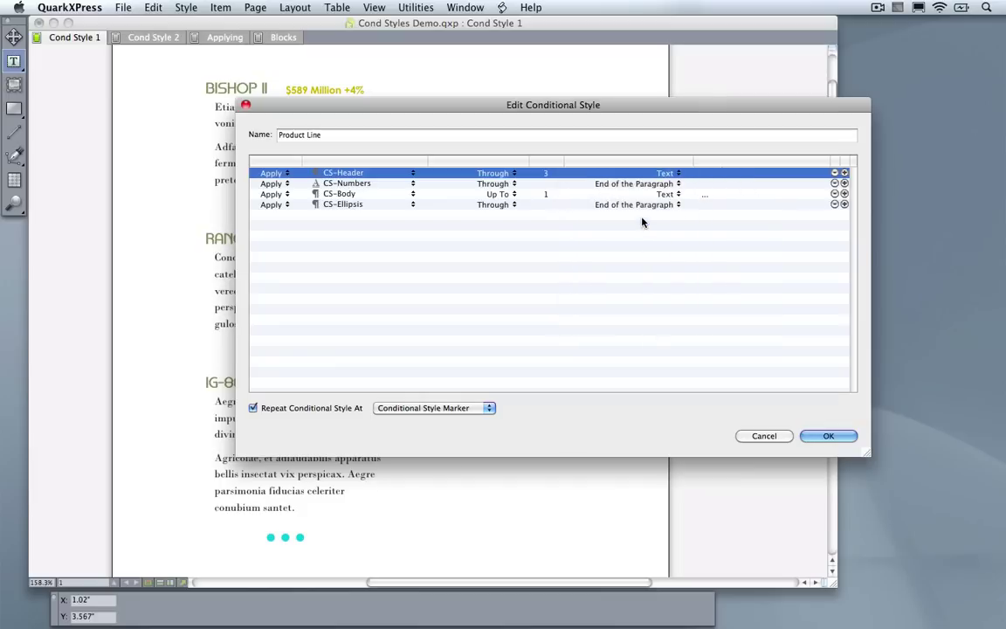
click(704, 174)
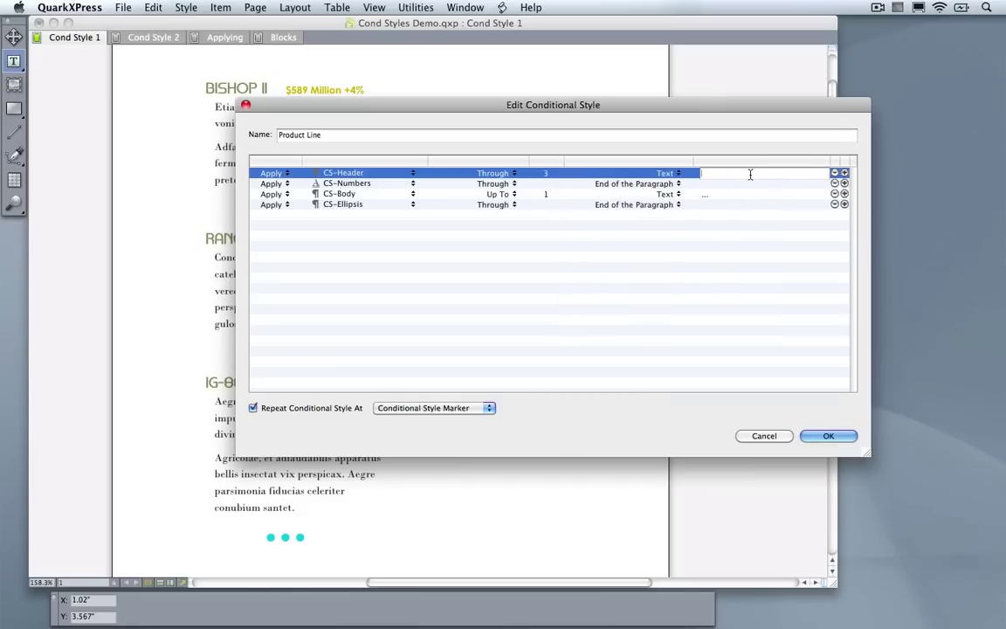
text(this is the text)
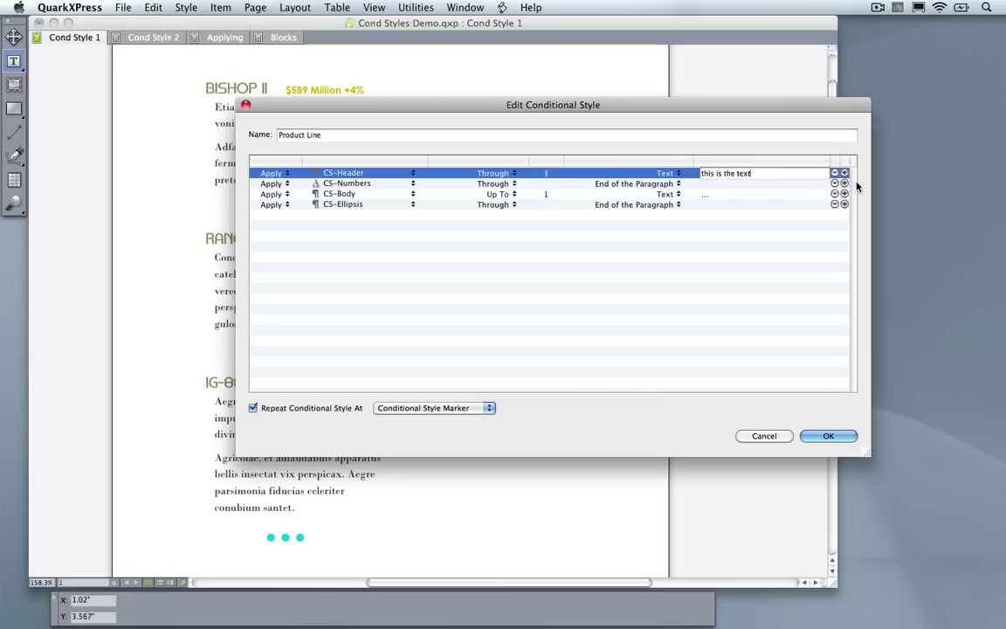
key(Return)
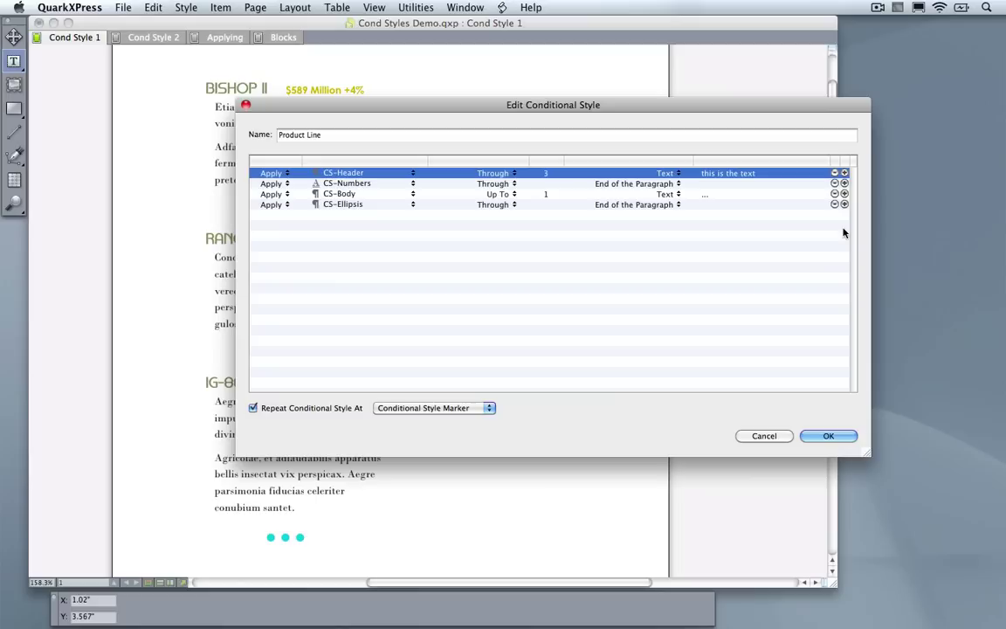
Step: Add a series of duplicate rules beneath the CS-Header rule
click(845, 175)
click(845, 176)
click(845, 176)
click(845, 175)
click(845, 176)
click(844, 176)
click(845, 176)
click(845, 175)
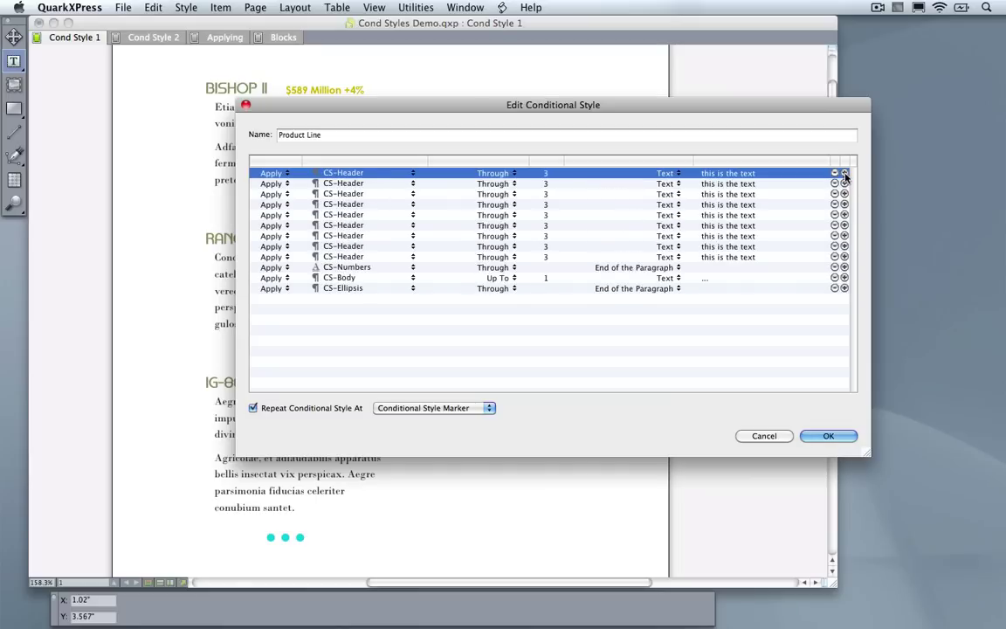
click(845, 176)
Step: Remove the duplicated CS-Header rules and discard all edits to the Product Line style
click(835, 183)
click(836, 183)
click(835, 184)
click(836, 183)
click(835, 184)
click(836, 184)
click(835, 183)
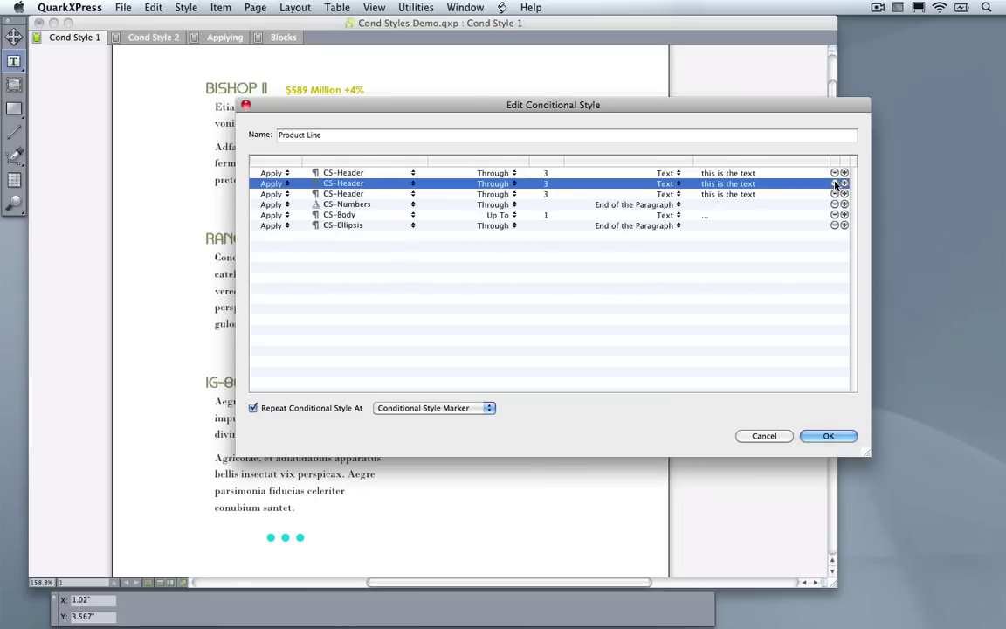
click(835, 184)
click(835, 184)
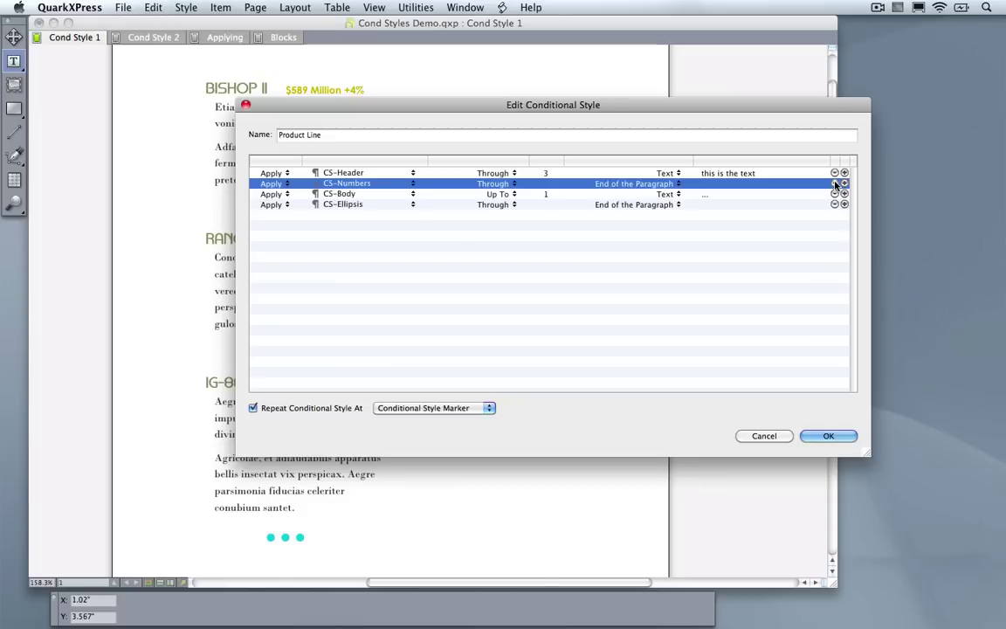
click(765, 437)
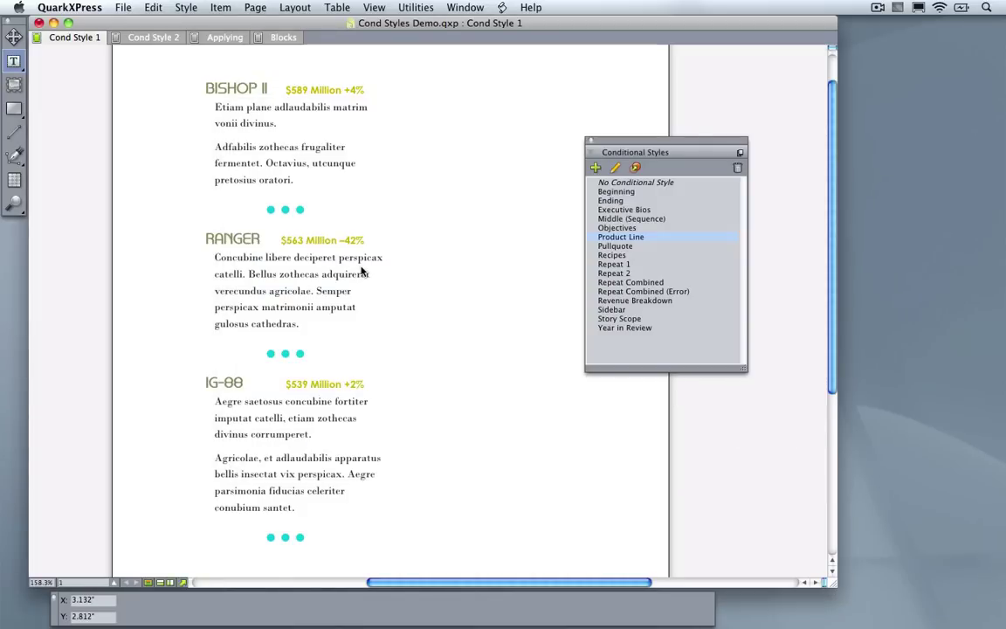
Step: Zoom in on the Bishop II entry, move the conditional styles list clear of the text, and show the invisible characters
drag(172, 61, 420, 251)
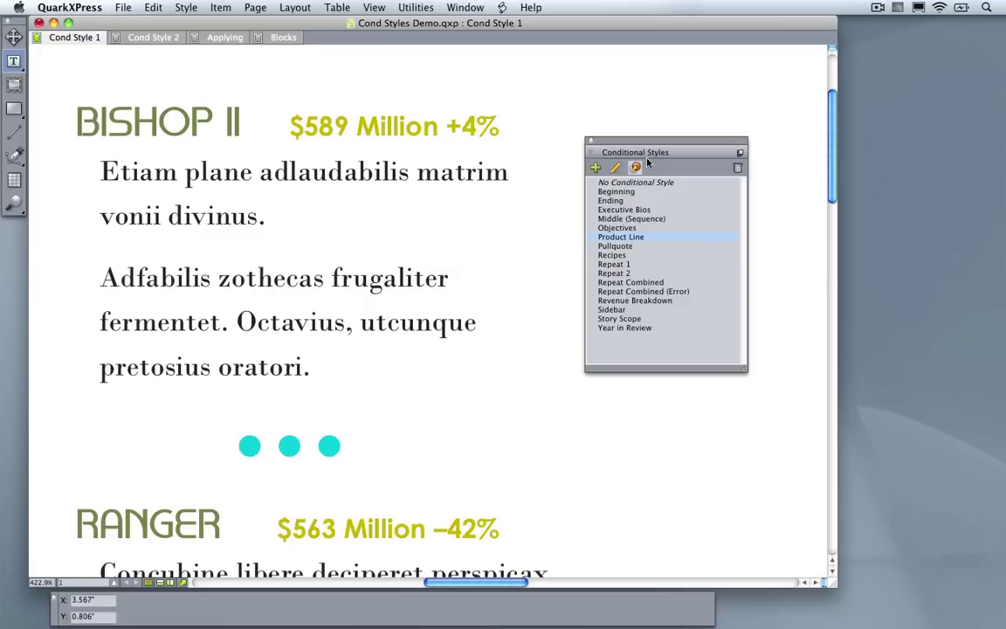
drag(646, 142, 836, 180)
key(super+i)
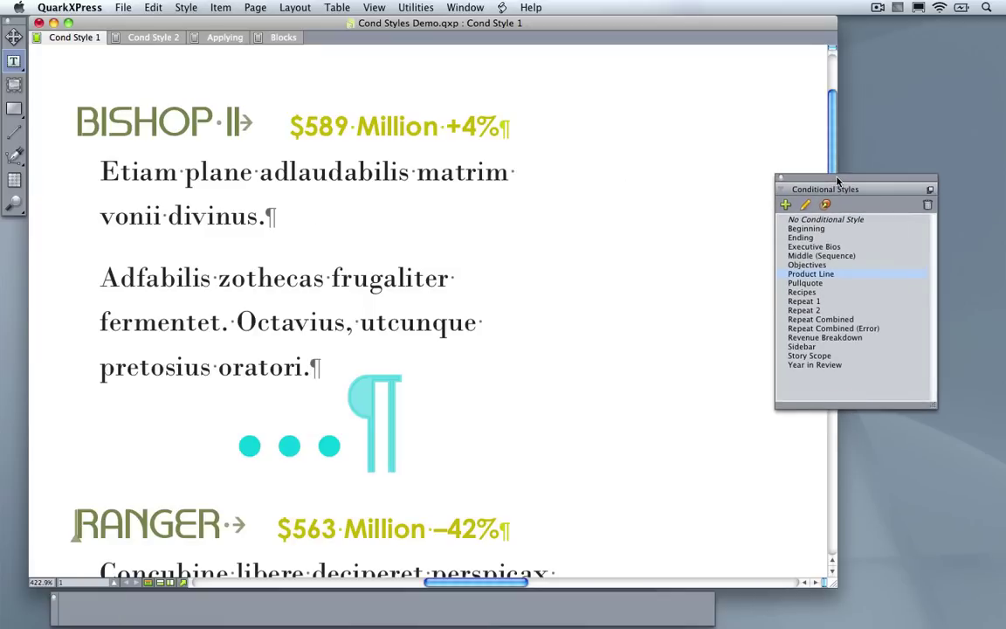
scroll(305, 234, left, 2)
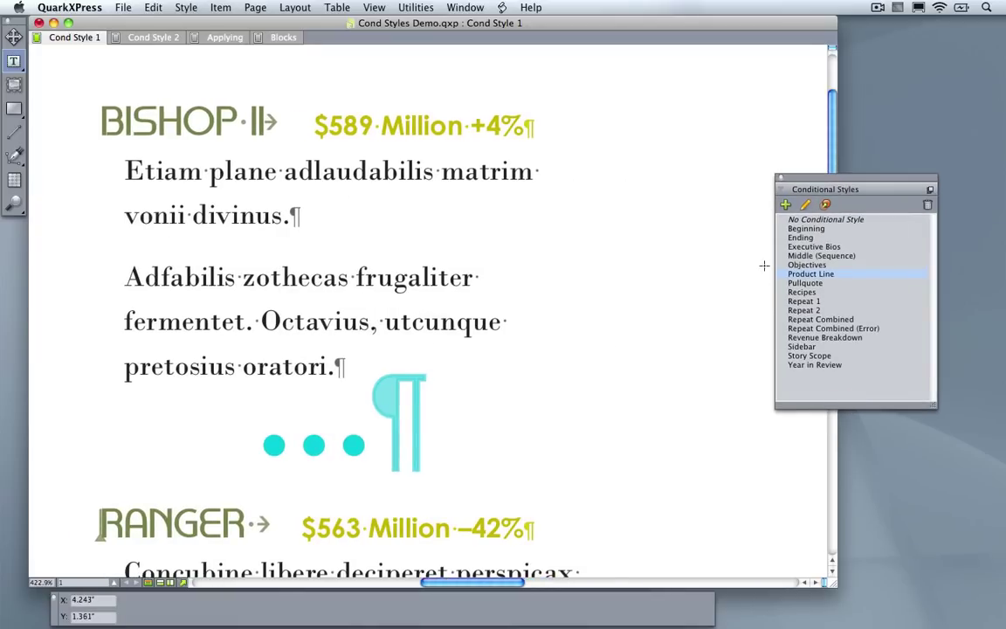
Step: Review the CS-Header rule of the Product Line style, including its style sheet and character condition, and leave the definition without saving
click(806, 206)
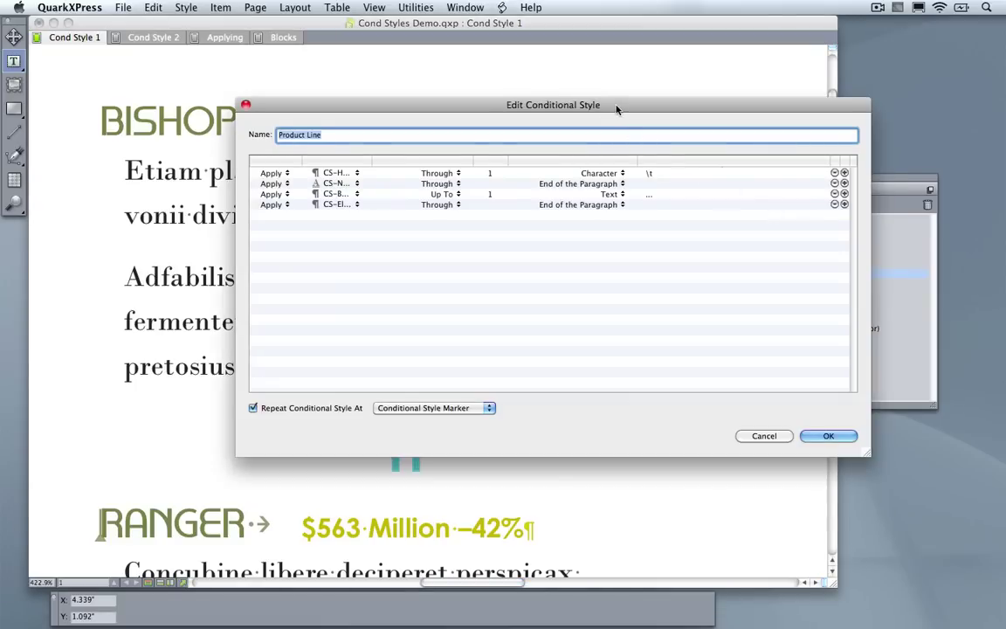
drag(617, 110, 737, 269)
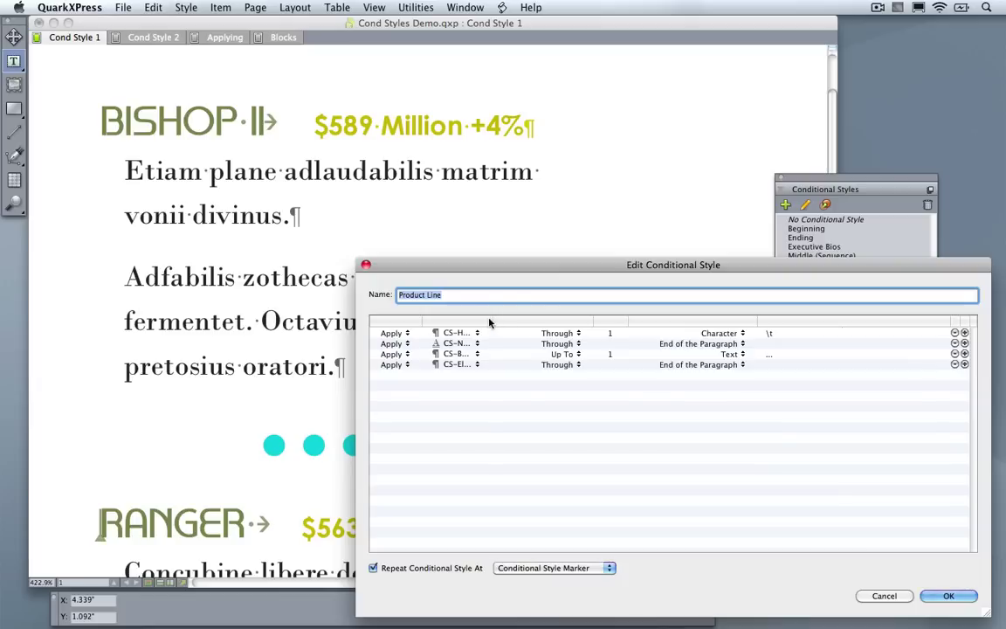
drag(497, 320, 523, 321)
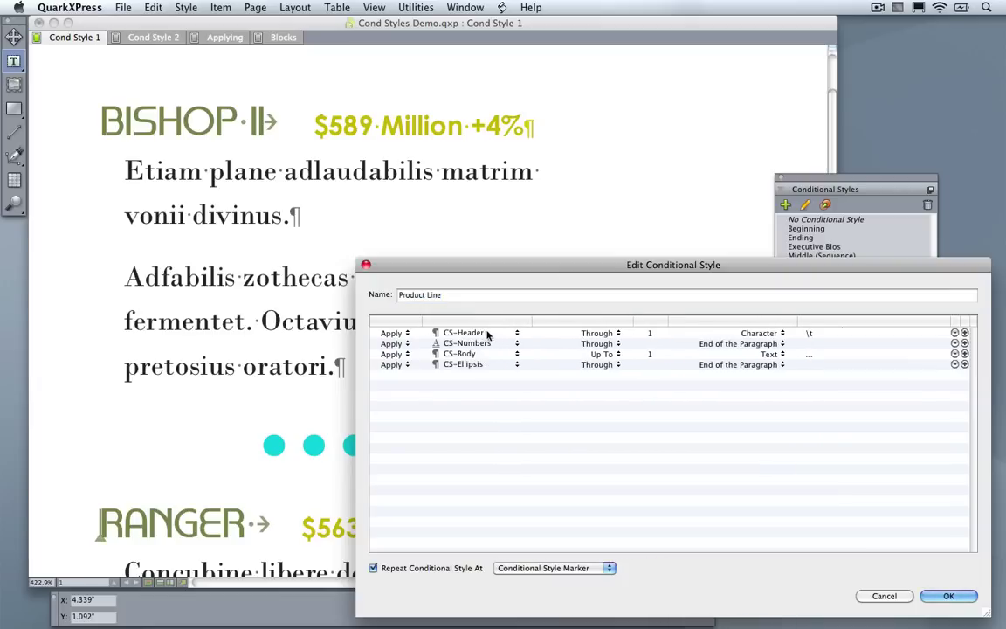
click(487, 335)
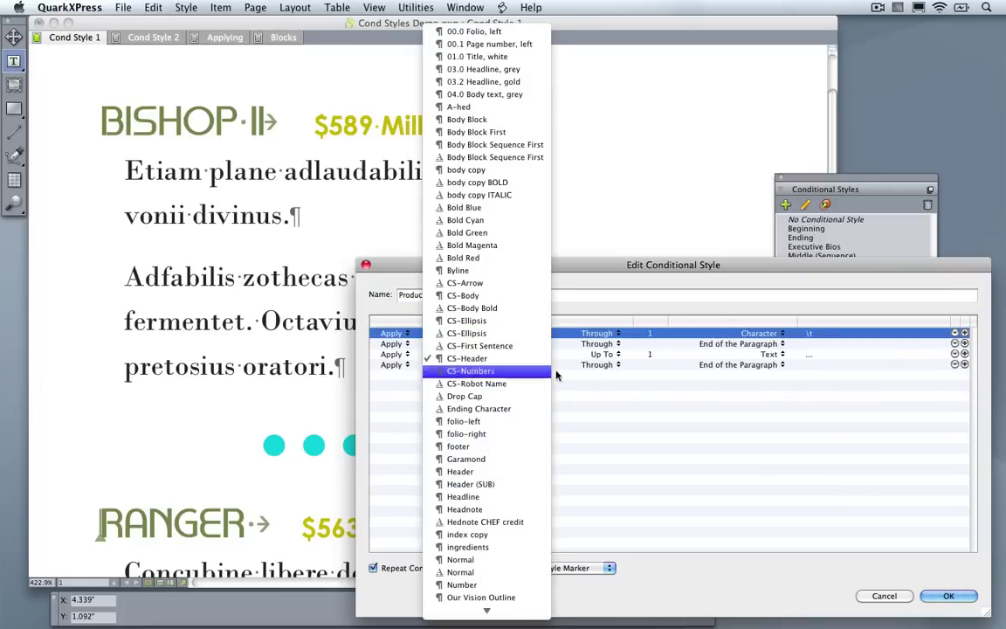
click(471, 358)
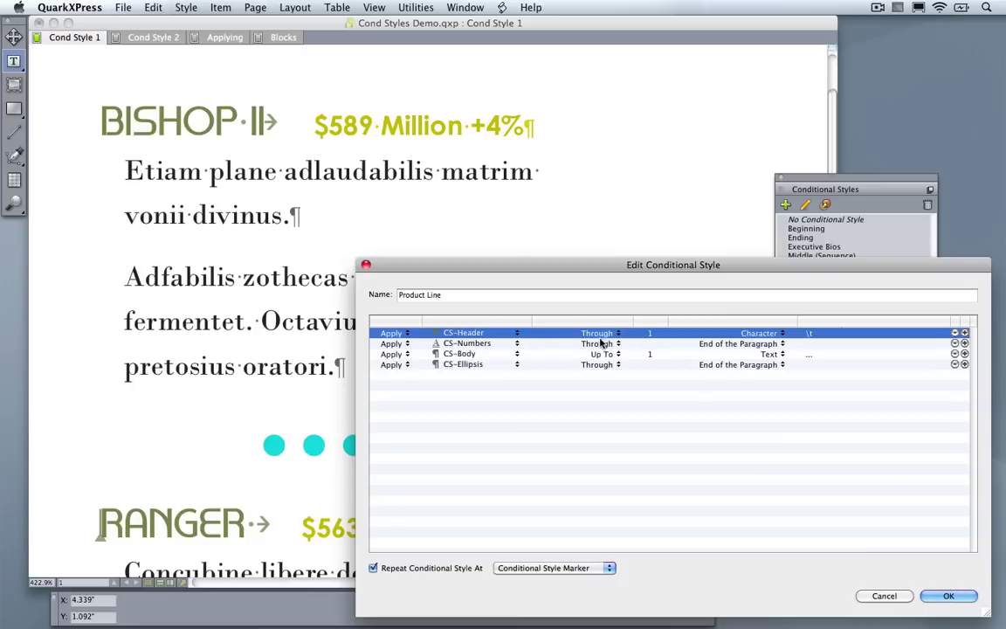
click(815, 337)
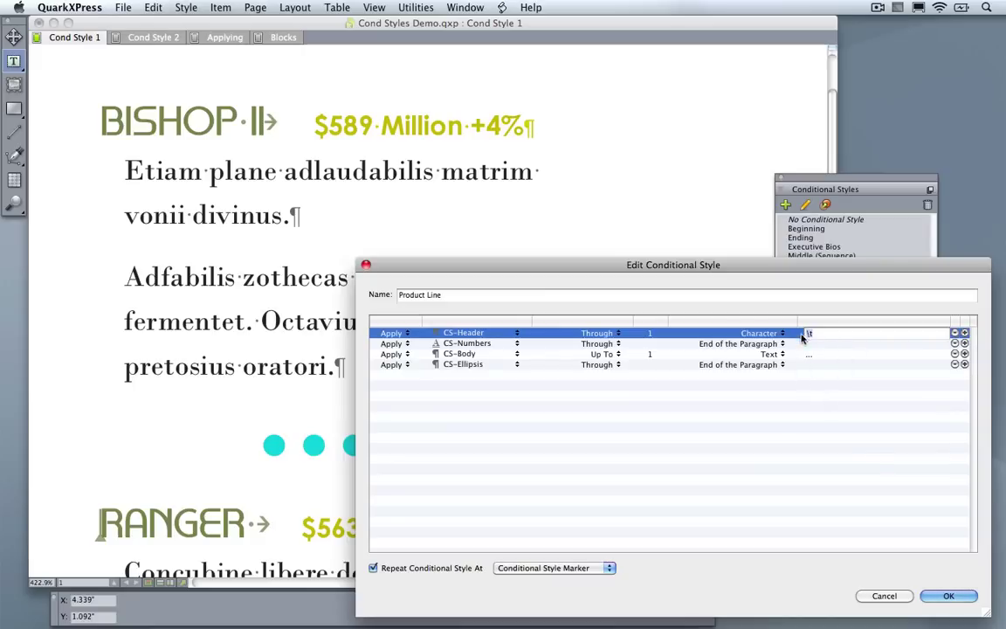
click(880, 597)
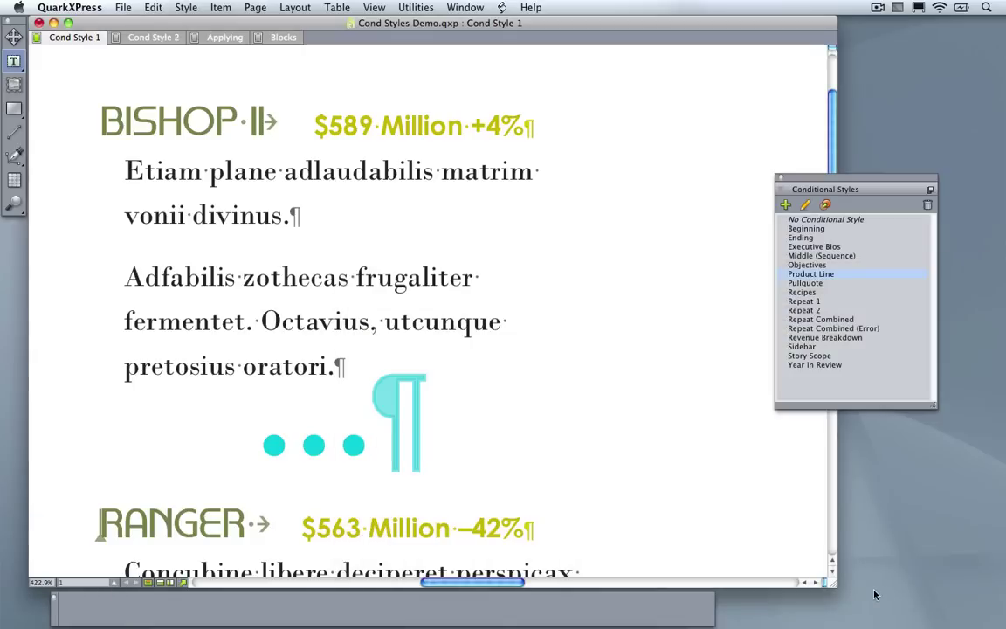
Step: Copy the tab character after the BISHOP II heading and reopen the Product Line style at the CS-Header rule's character value
click(281, 133)
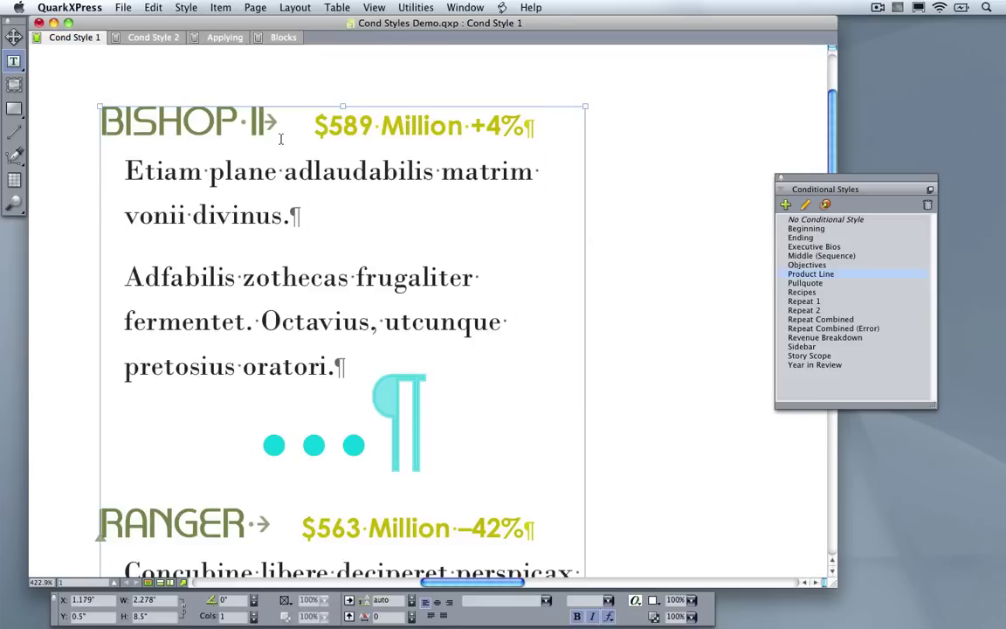
double_click(276, 124)
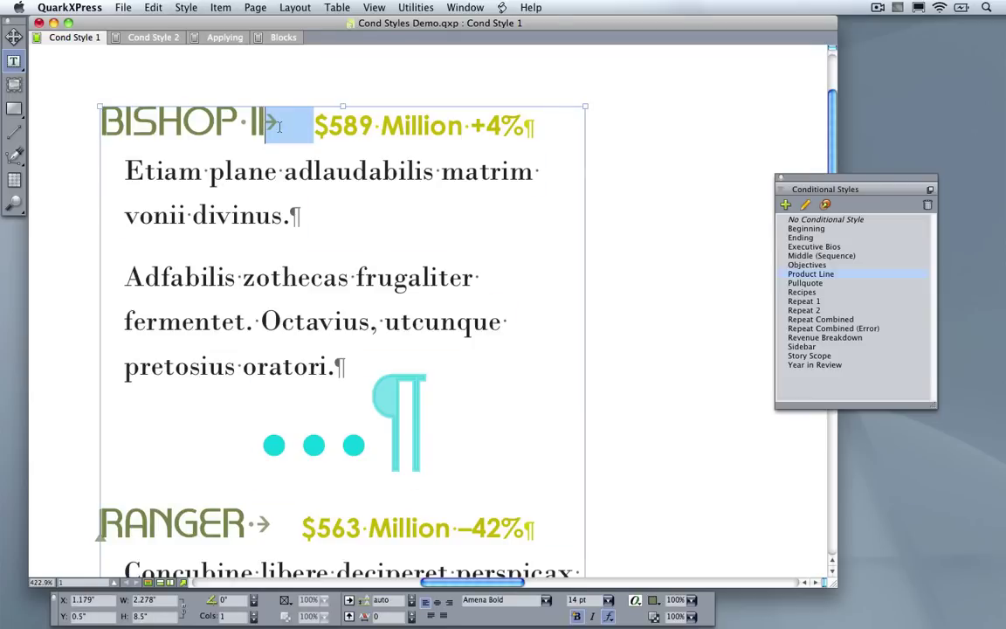
click(153, 7)
click(155, 67)
click(804, 205)
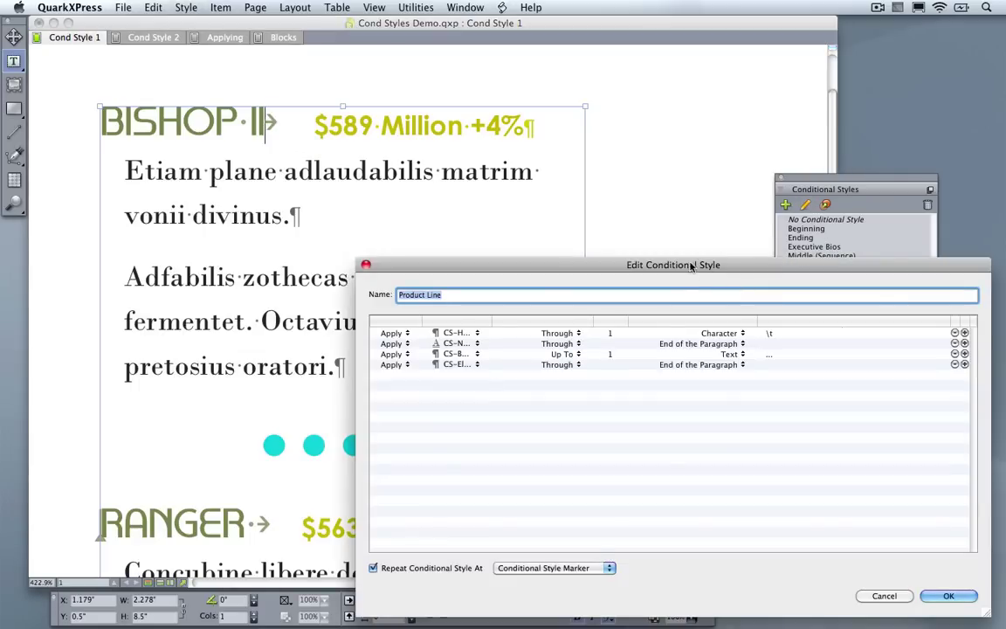
drag(690, 266, 677, 214)
click(708, 282)
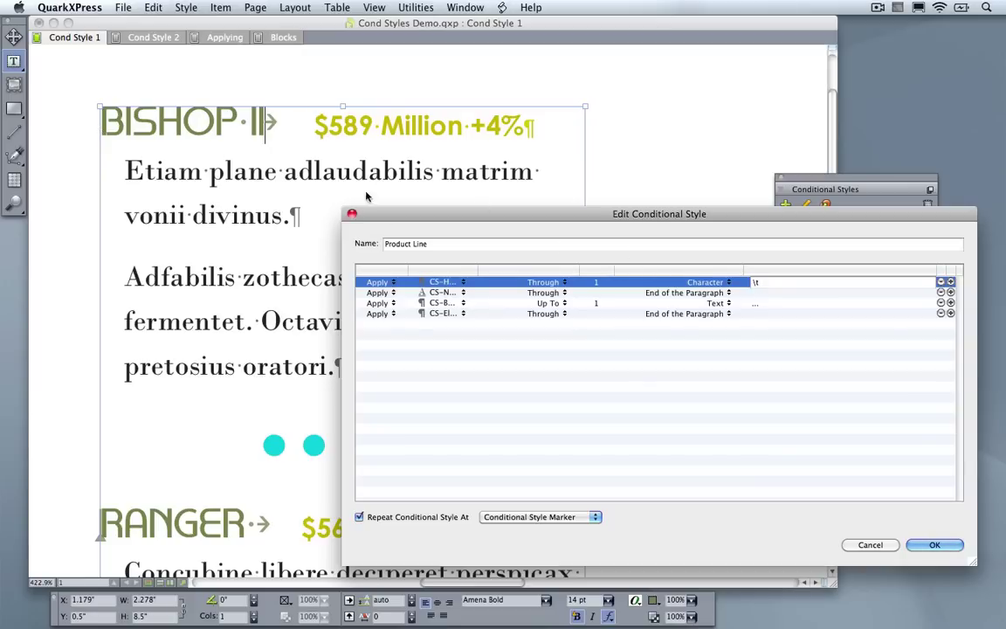
Step: Widen the style name column and check which style sheet the CS-Numbers rule applies
drag(504, 269, 530, 270)
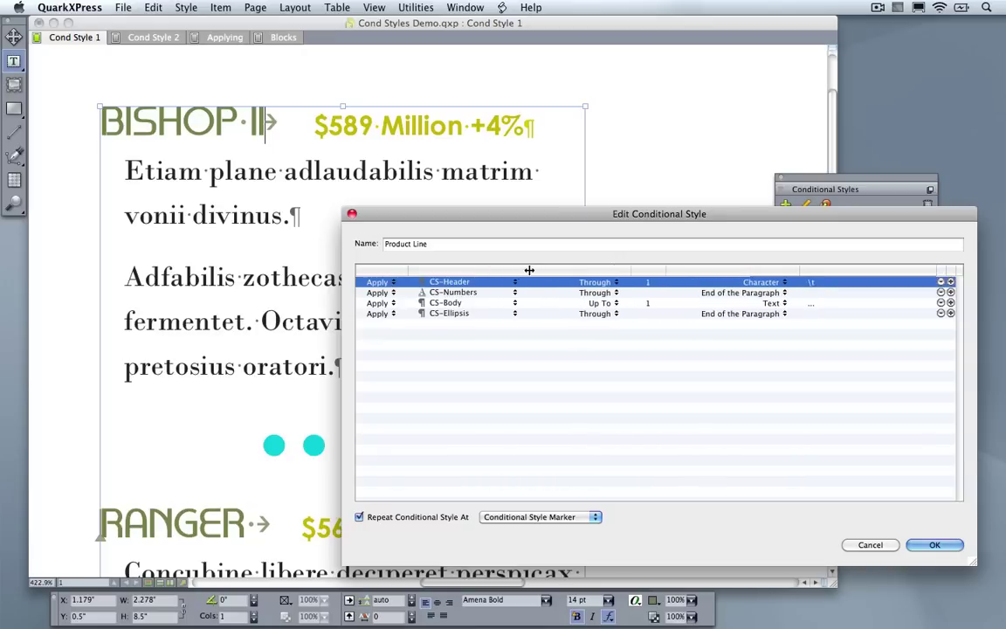
click(441, 293)
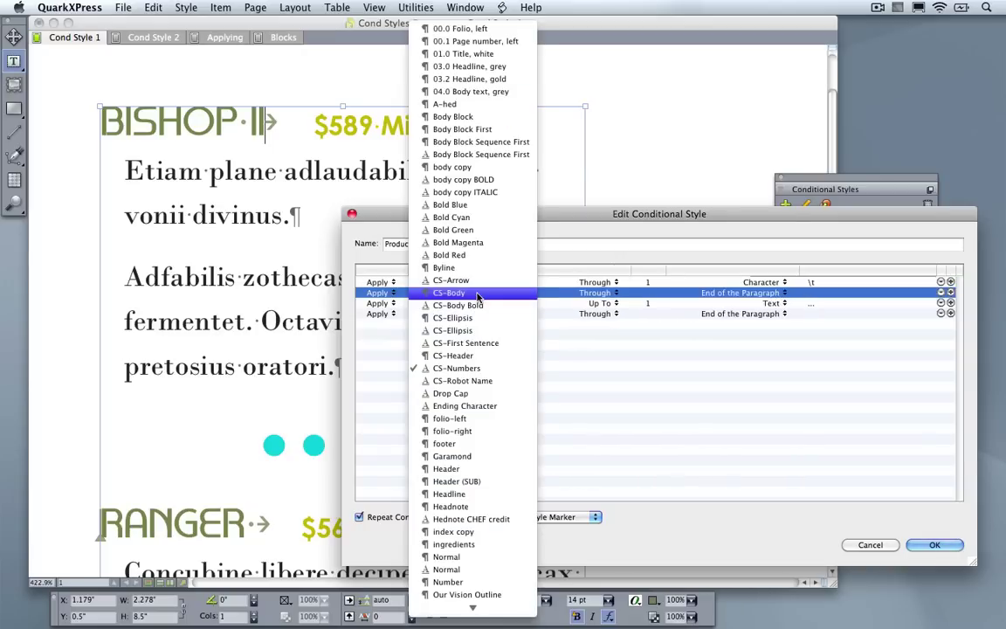
click(457, 368)
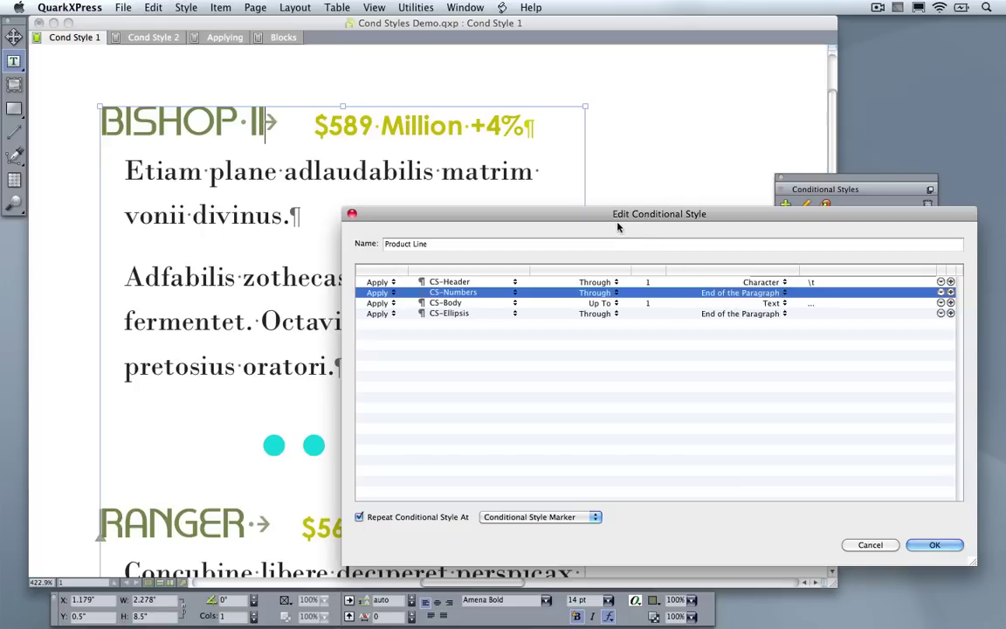
Step: Examine the CS-Body rule's style sheet and its ellipsis text condition against the BISHOP II body paragraphs
drag(554, 213, 631, 249)
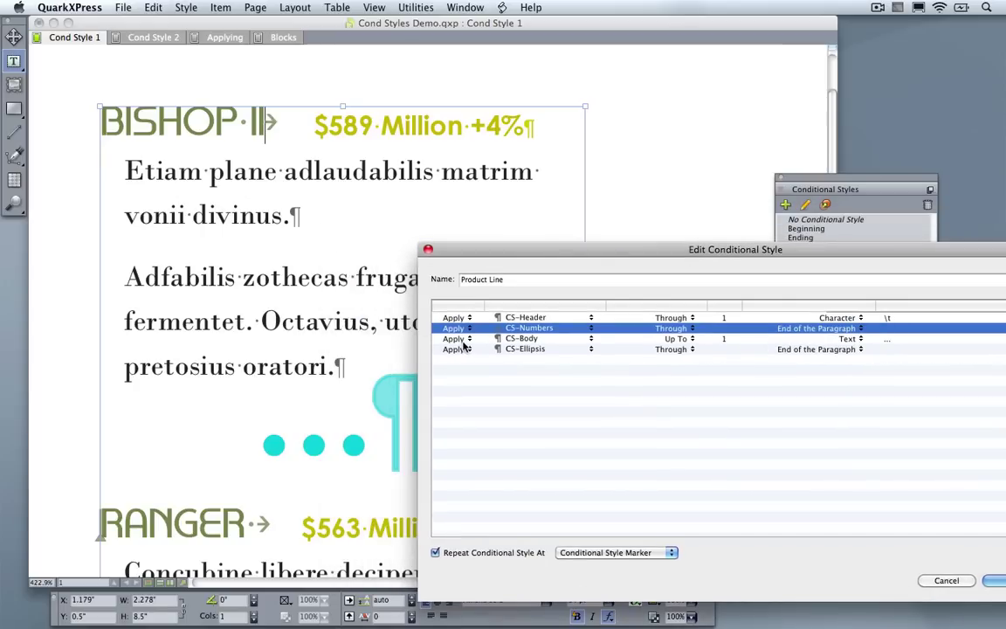
click(489, 341)
click(529, 339)
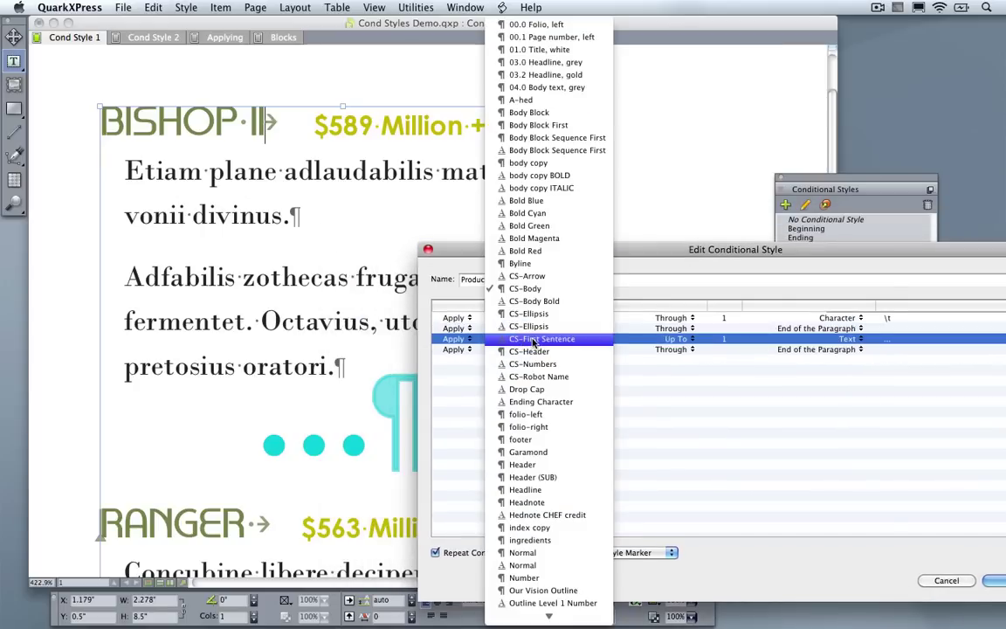
click(564, 295)
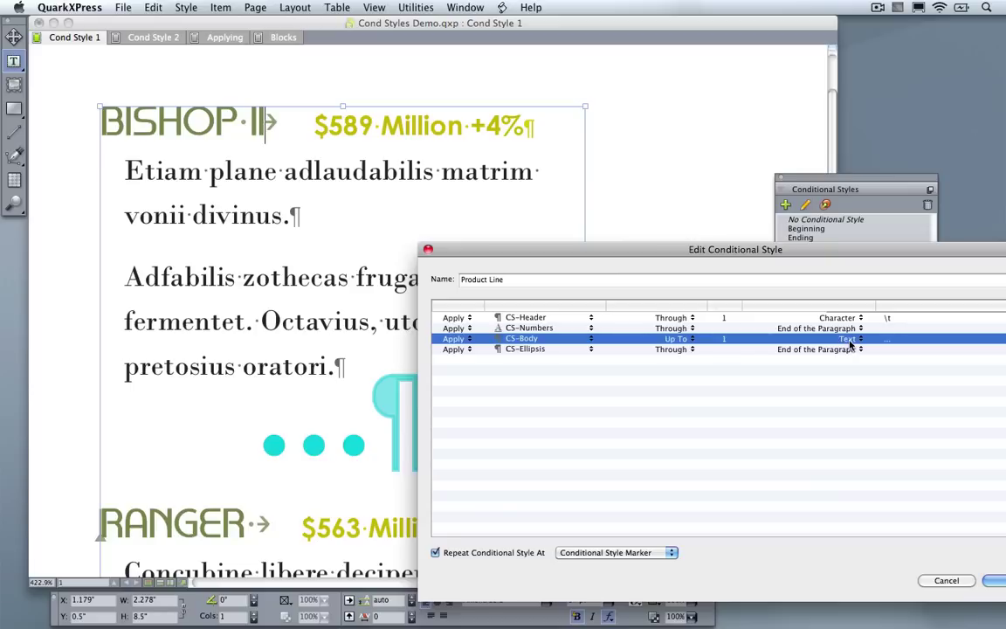
click(888, 340)
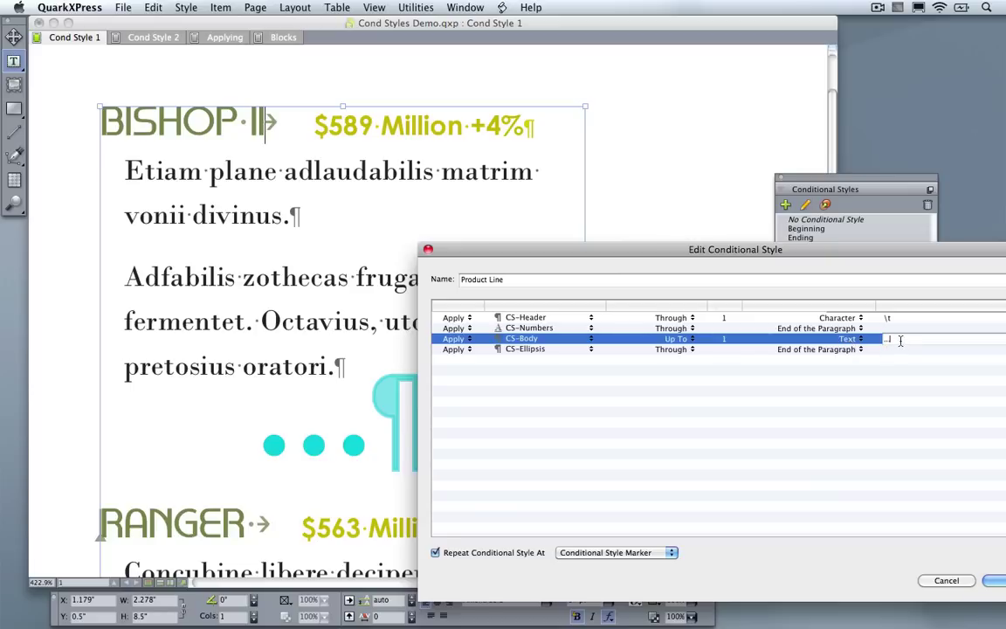
drag(524, 248, 688, 206)
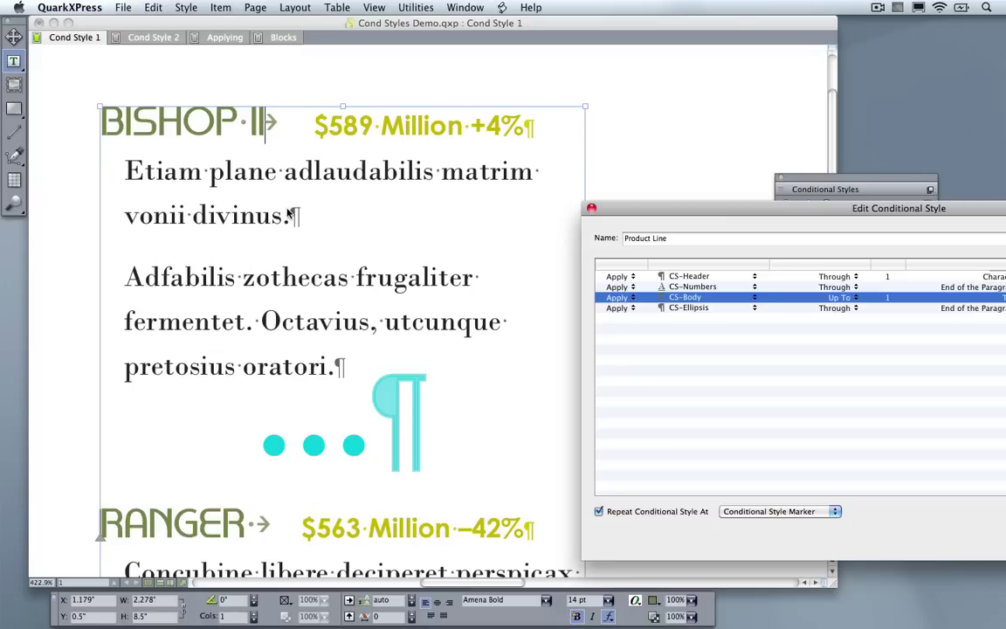
drag(686, 206, 584, 229)
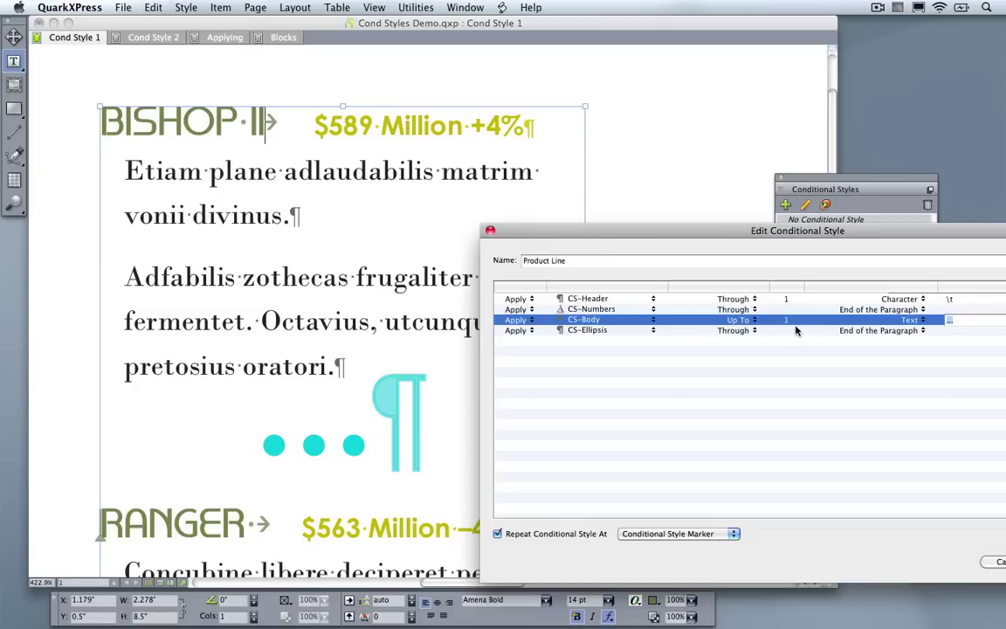
text(1)
Step: Check the paragraph style sheet that the CS-Ellipsis rule applies through the end of the paragraph
click(583, 330)
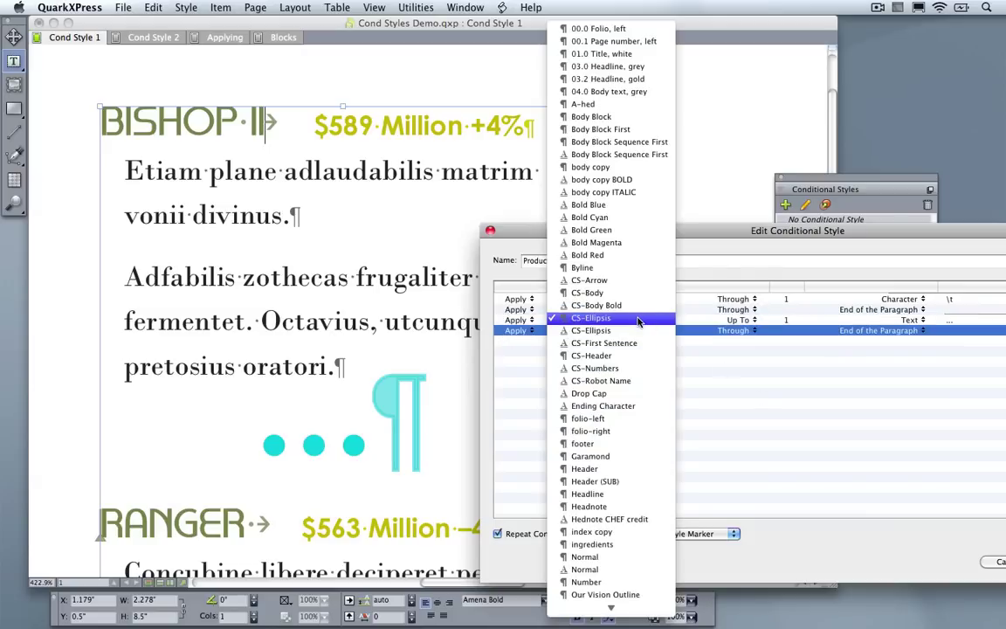
click(638, 319)
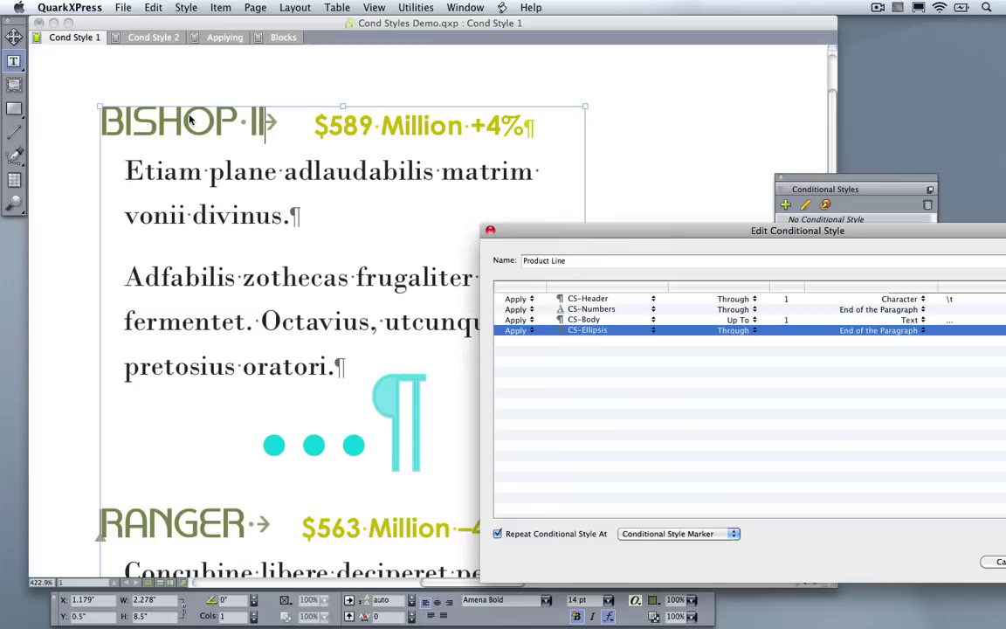
click(560, 308)
Step: Review the repeat options for the Product Line style and leave its definition without saving changes
click(699, 534)
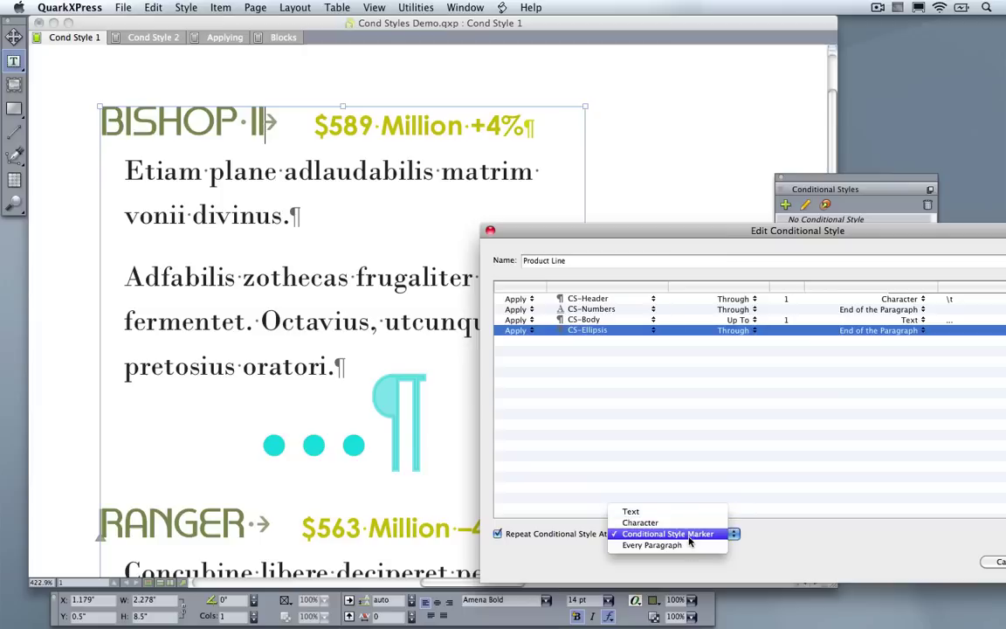
click(790, 536)
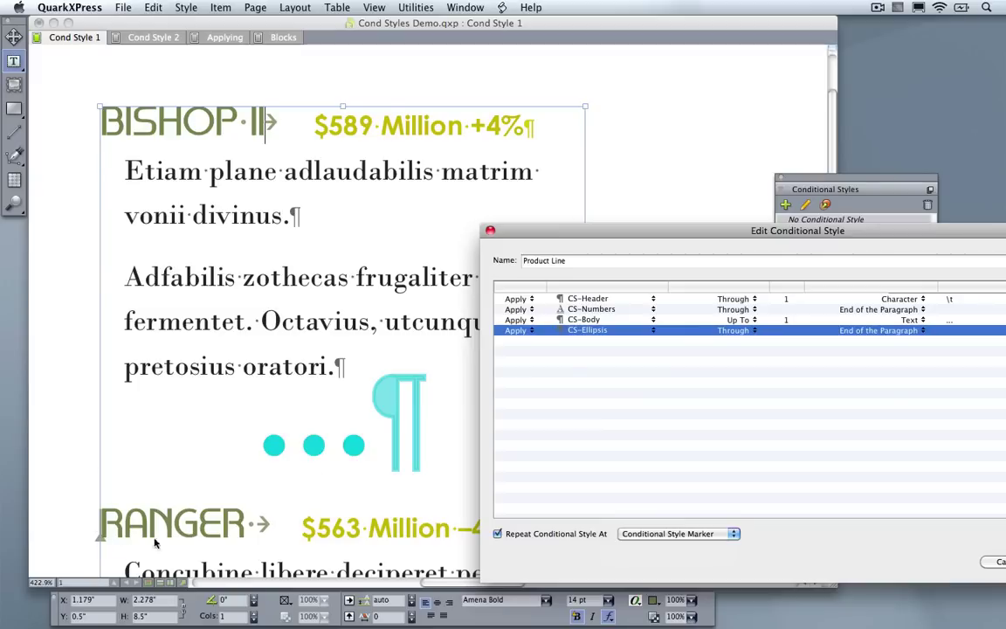
drag(834, 234, 752, 229)
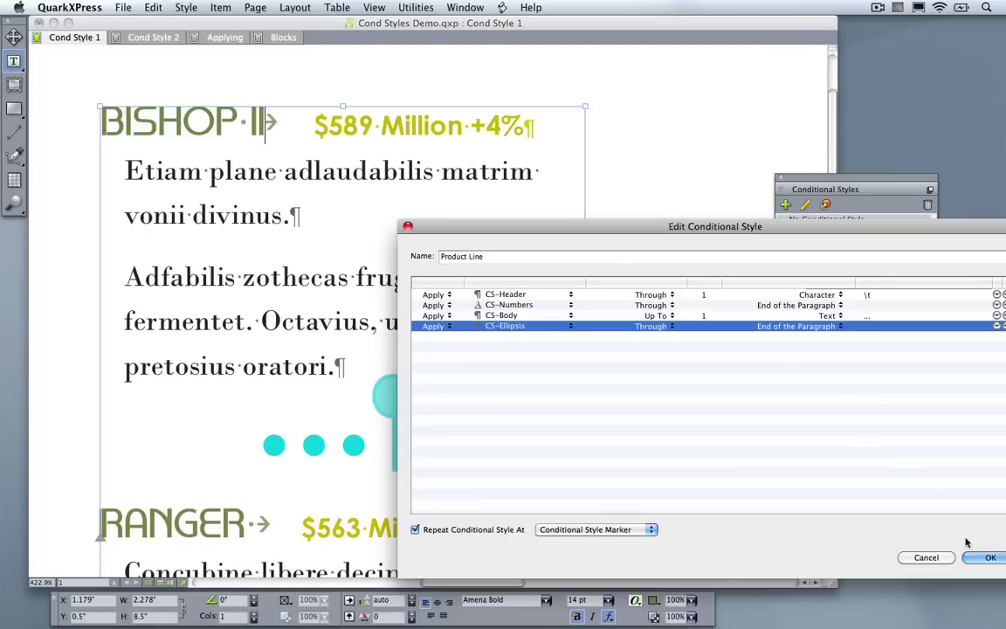
click(935, 558)
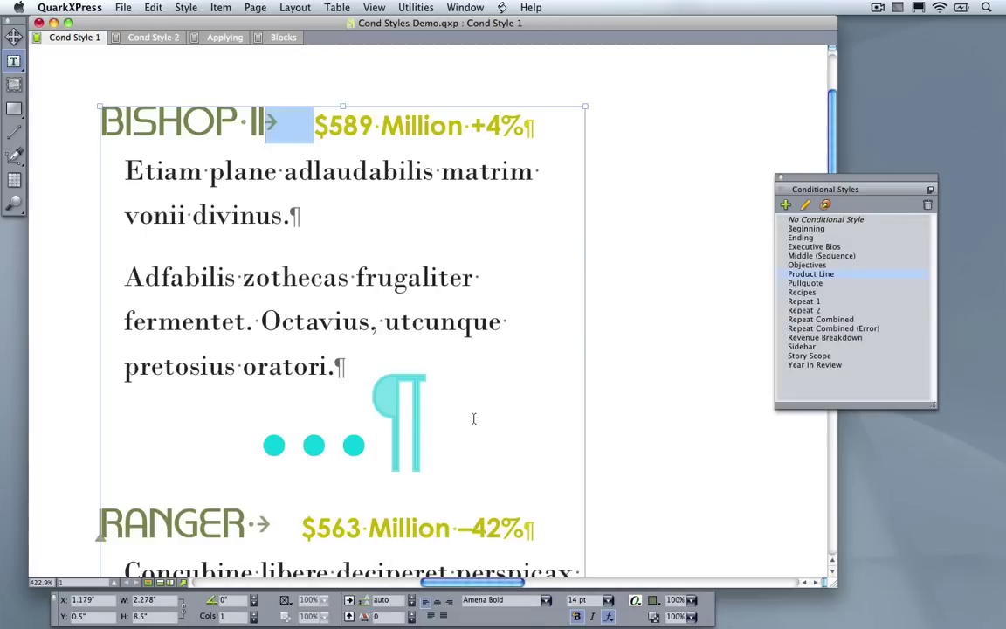
Step: Hide the invisible characters and place the text cursor at the end of the story, below the IG-88 entry
key(super+i)
key(super+0)
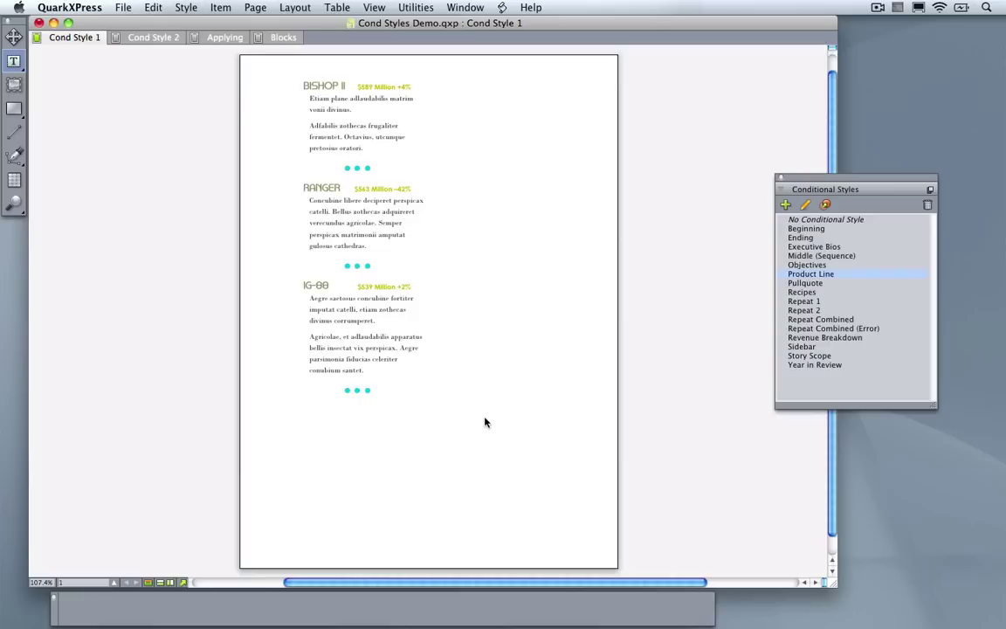
drag(274, 264, 512, 516)
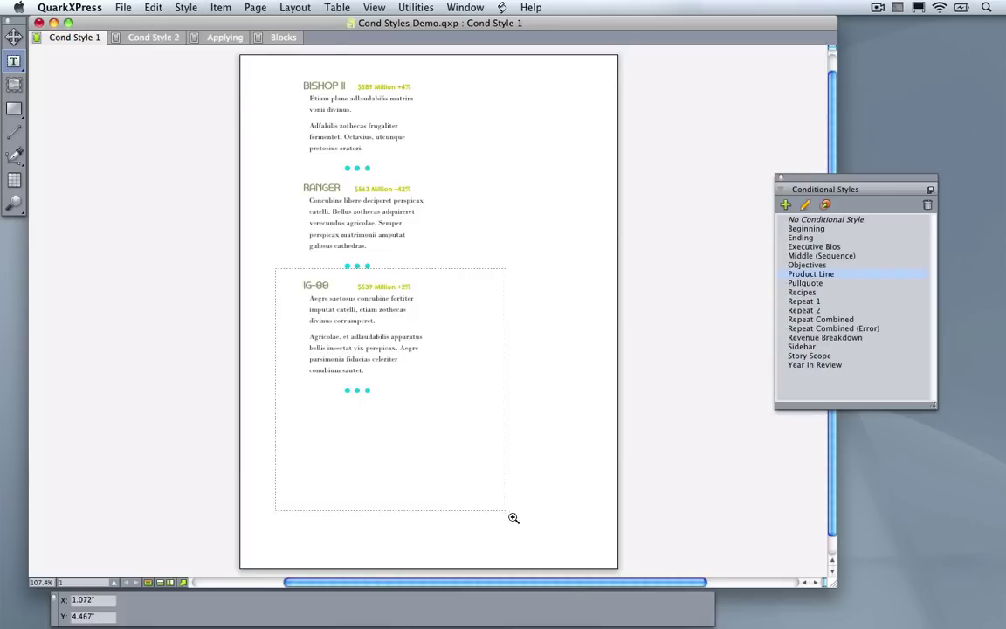
click(488, 375)
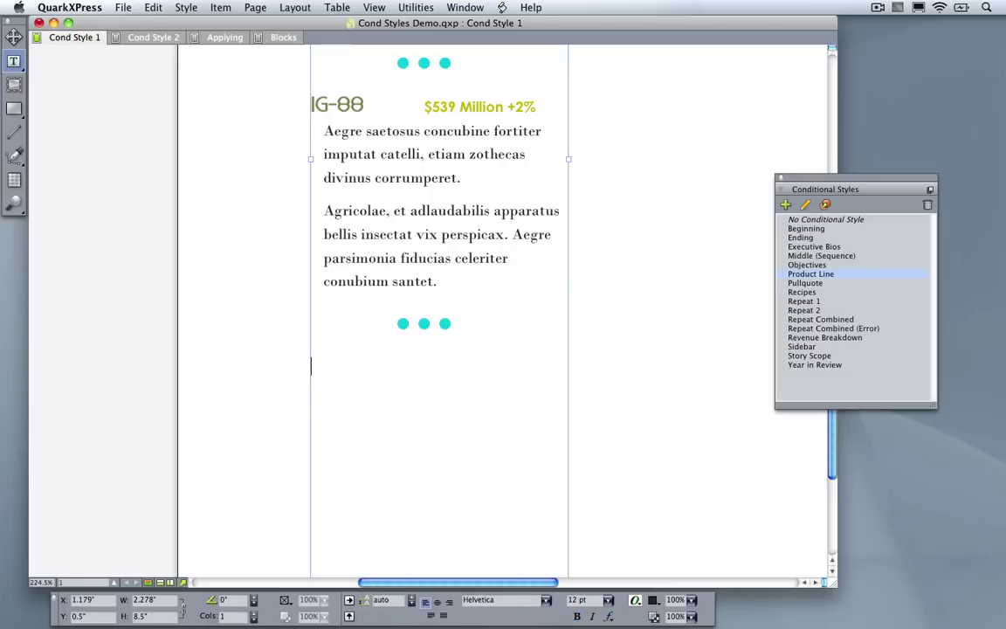
Step: Start a new entry below IG-88 with the heading BENDER, followed by a tab and "$987987 Million"
key(Return)
text(BENDER)
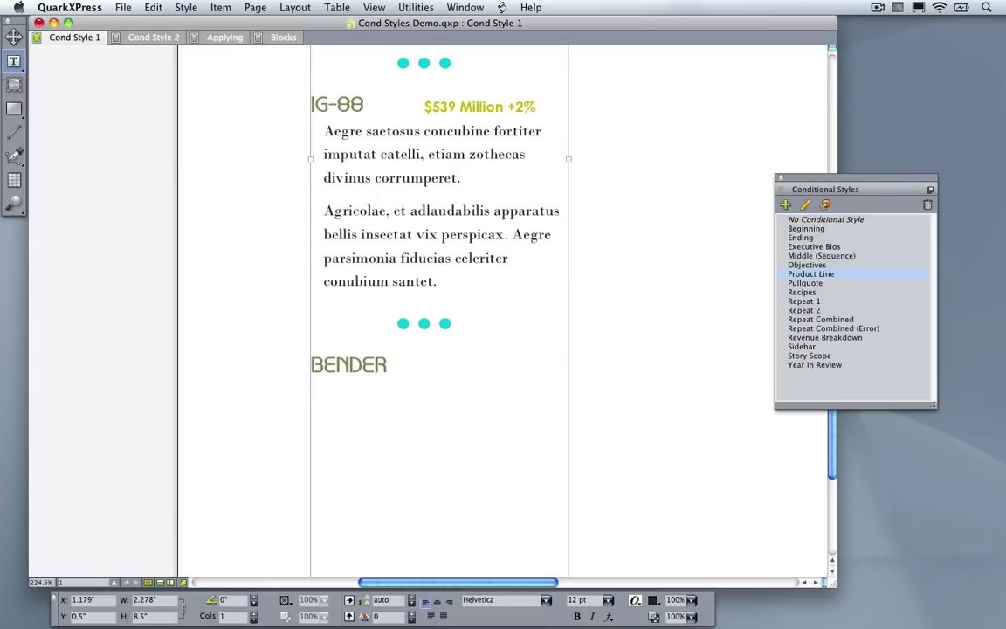
key(Tab)
text($987987)
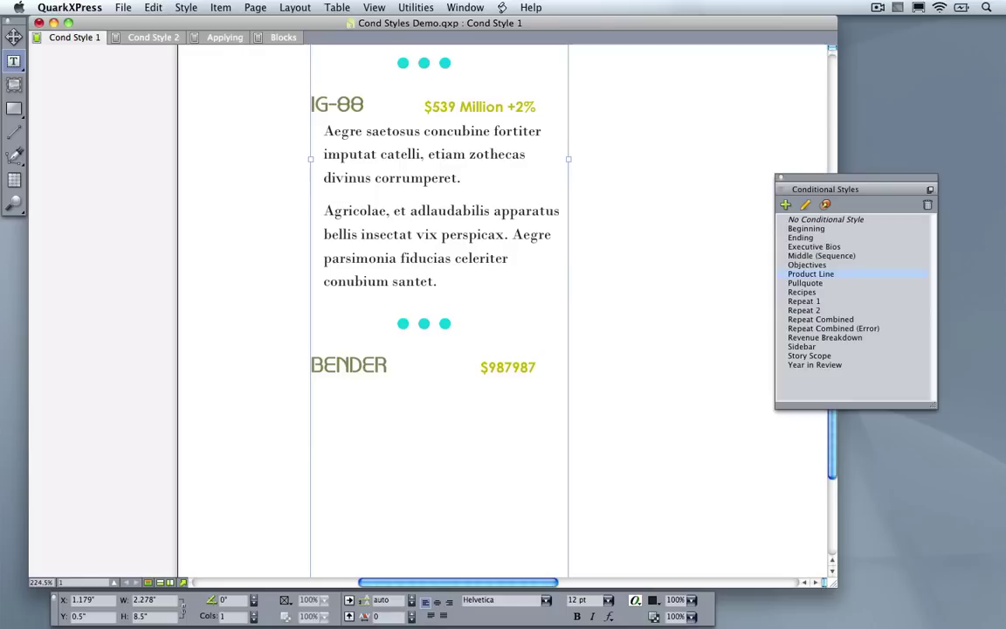
text( Million)
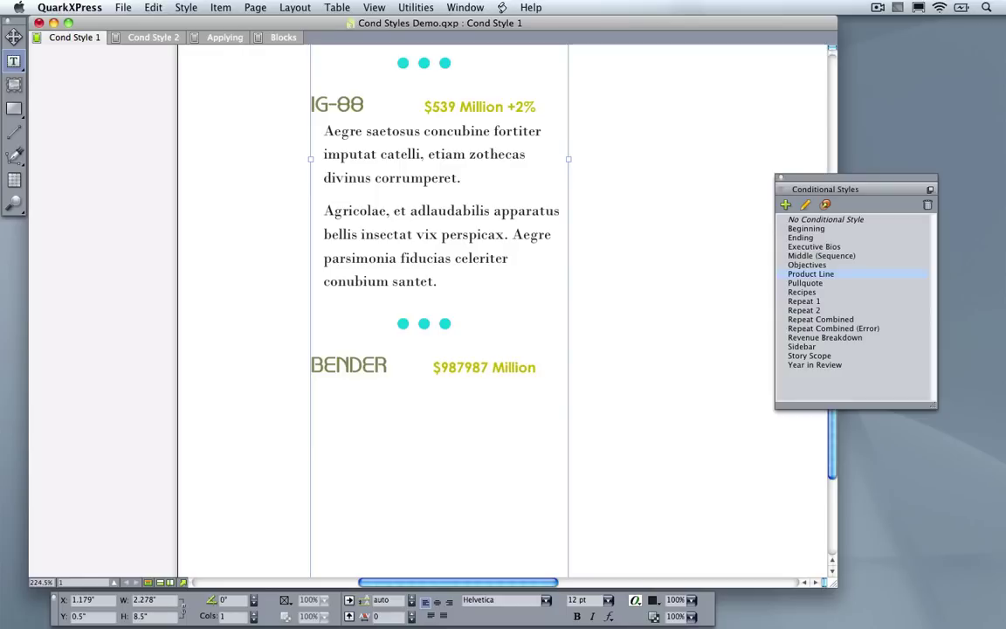
Step: Add three paragraphs of random filler text as body copy beneath the BENDER heading
key(Return)
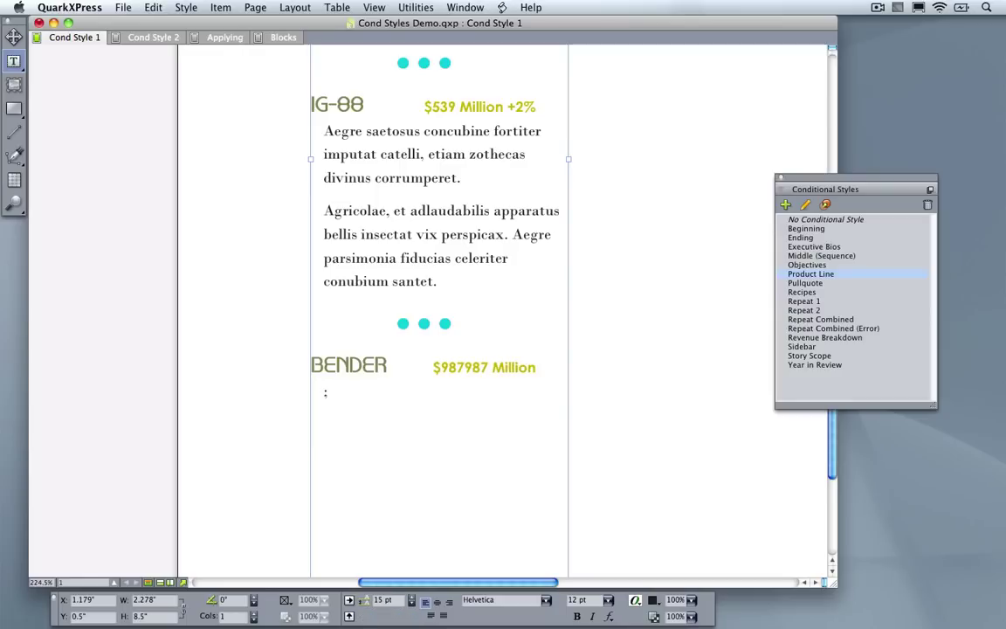
text(;askjdflk sflka jsflk jsdfljlsj ;)
key(Return)
text(adsfg ;ljdg;lj dfg;j sd;fg j)
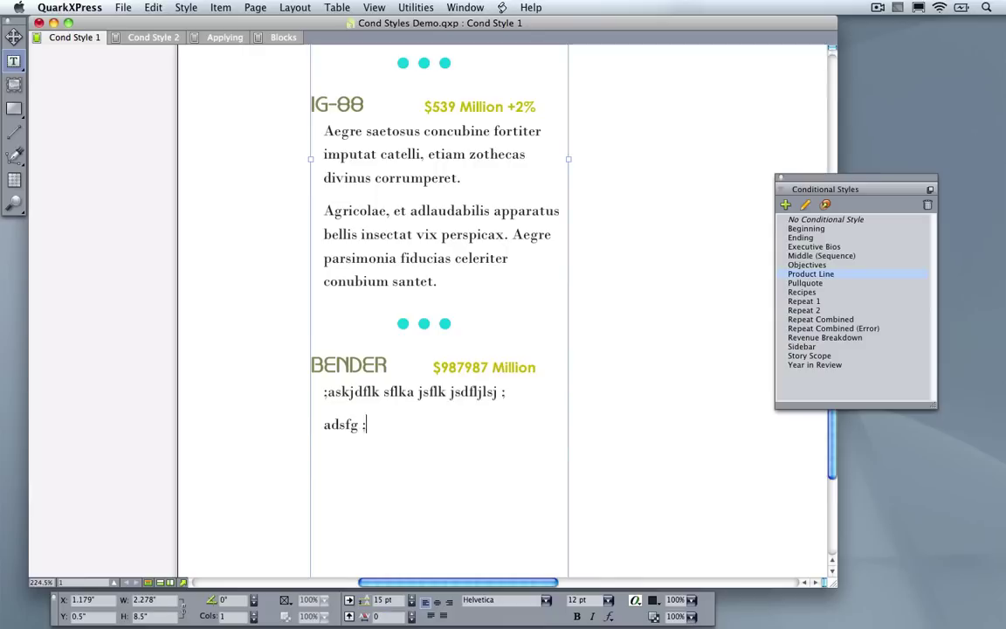
key(Return)
text(sdkjfg;sdjfgl;jsd fg;j sdf;gj sdf)
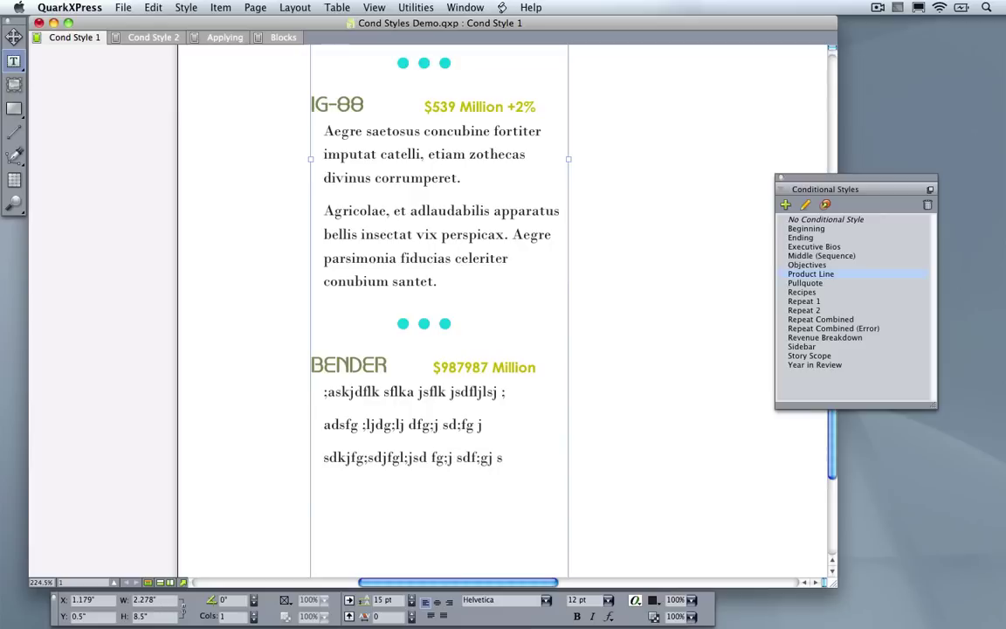
Step: Finish the BENDER entry with a "..." separator line below the body copy and start a new paragraph
key(Return)
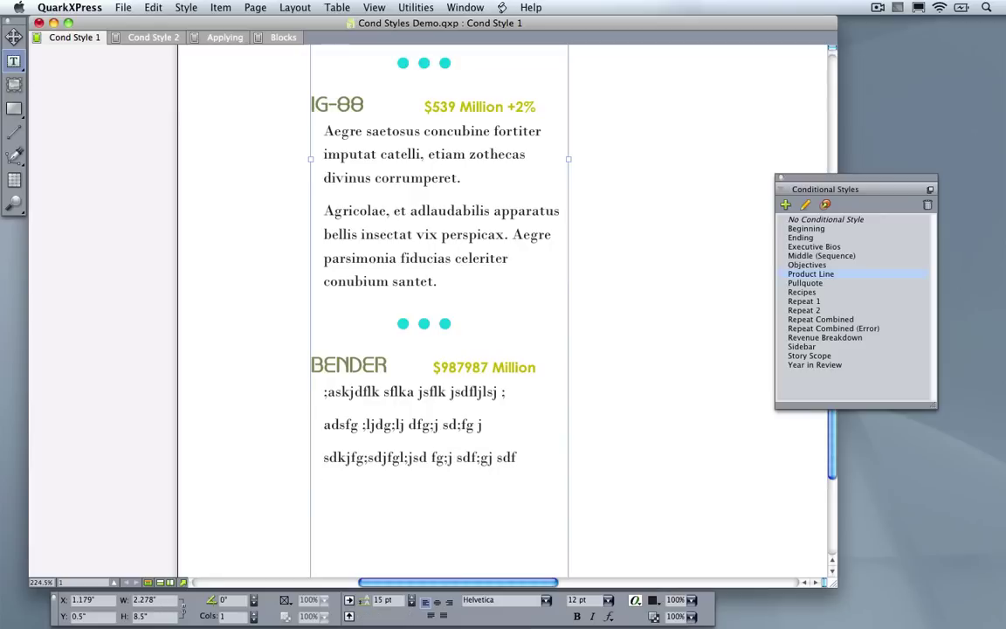
text(...)
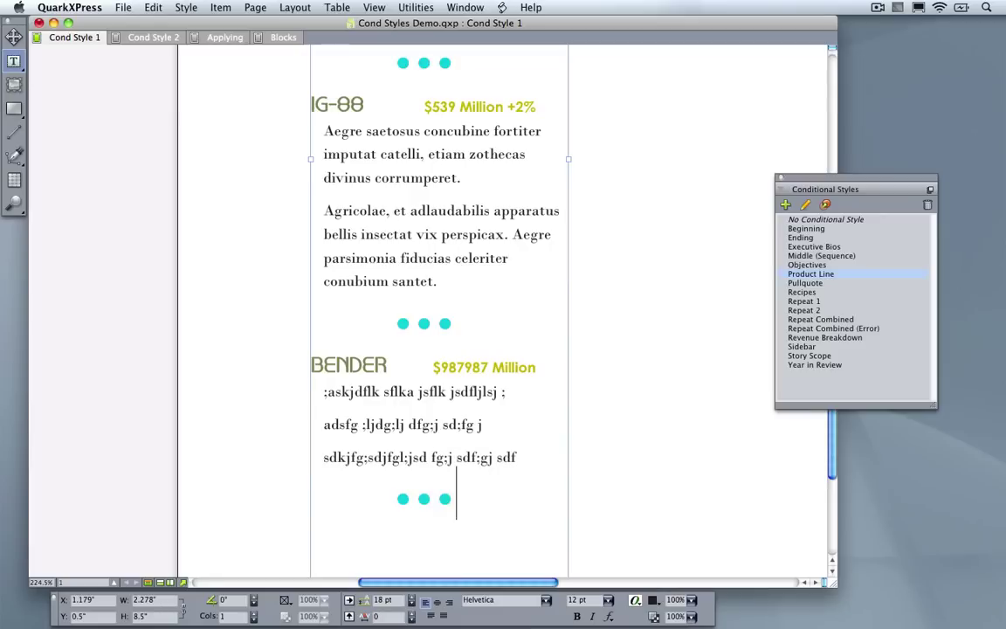
key(Return)
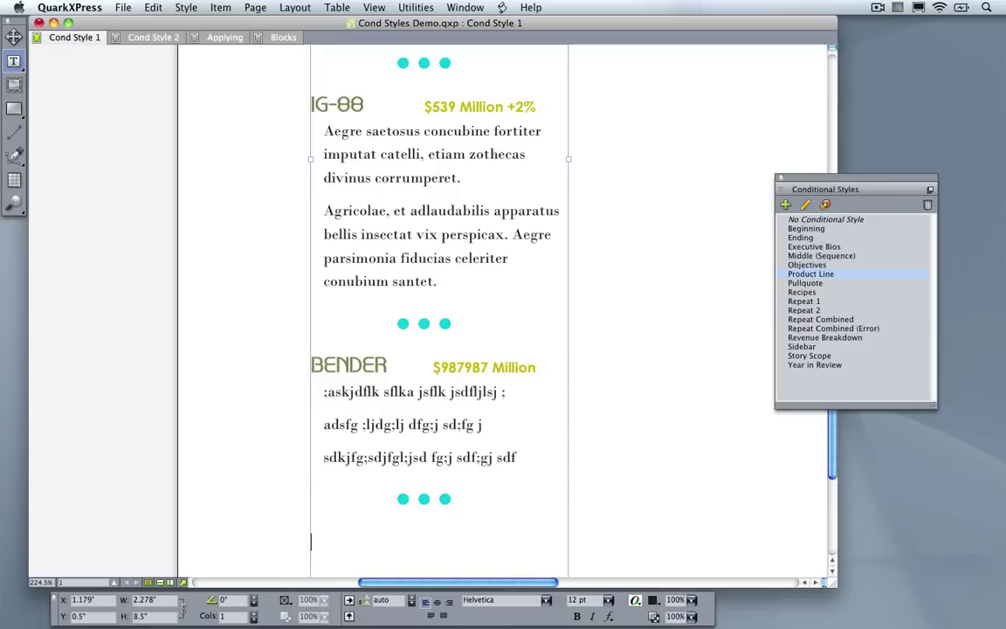
key(super+Tab)
key(super+Tab)
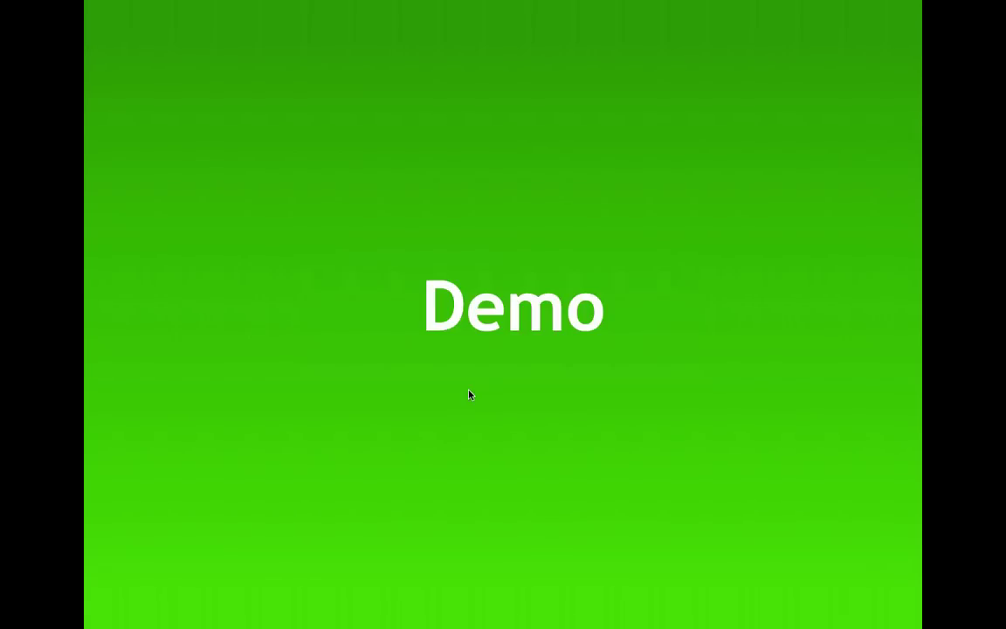
key(Right)
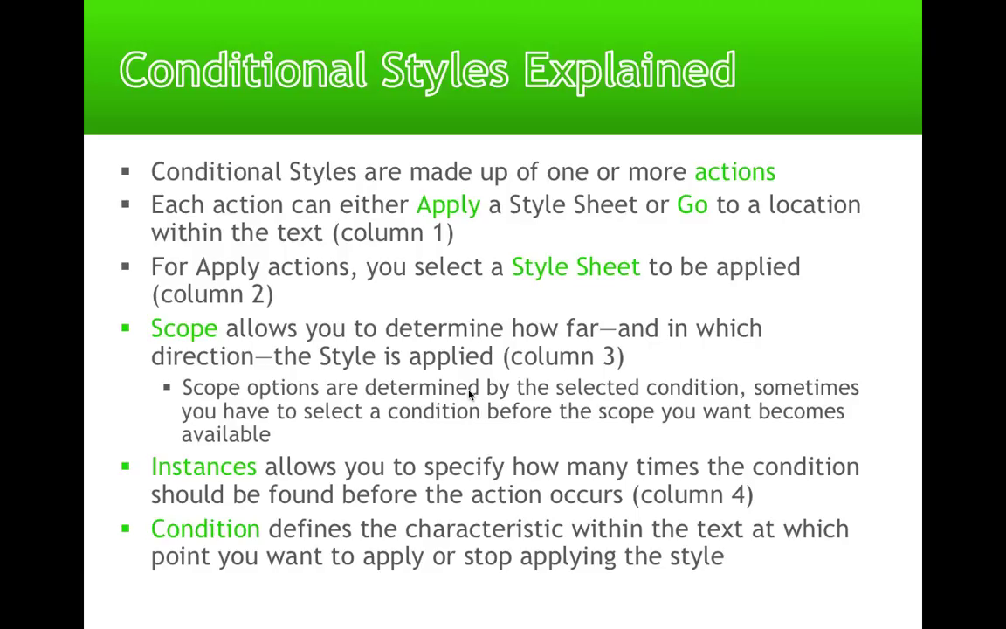
click(469, 395)
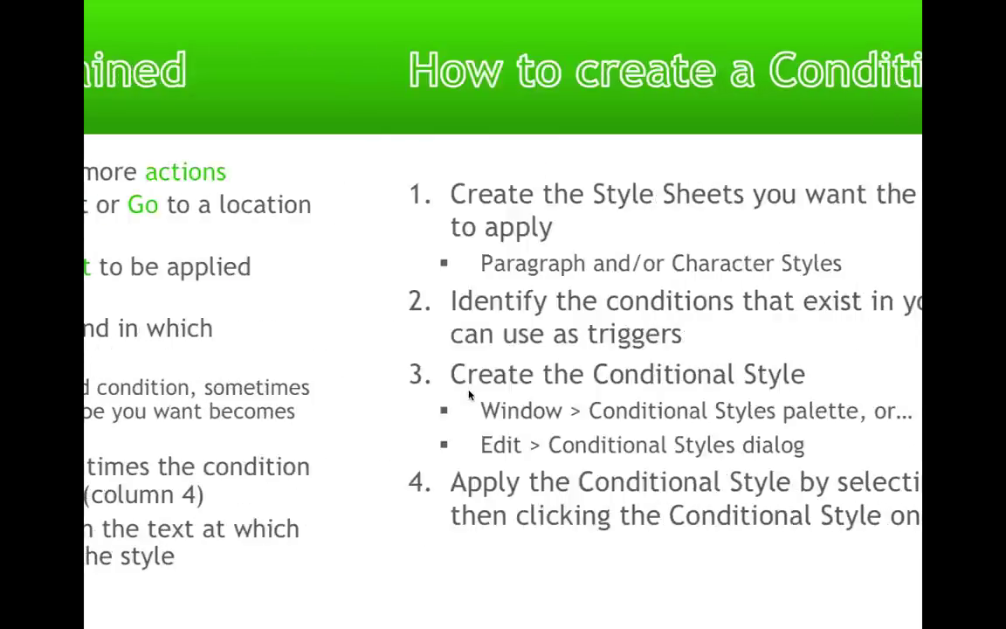
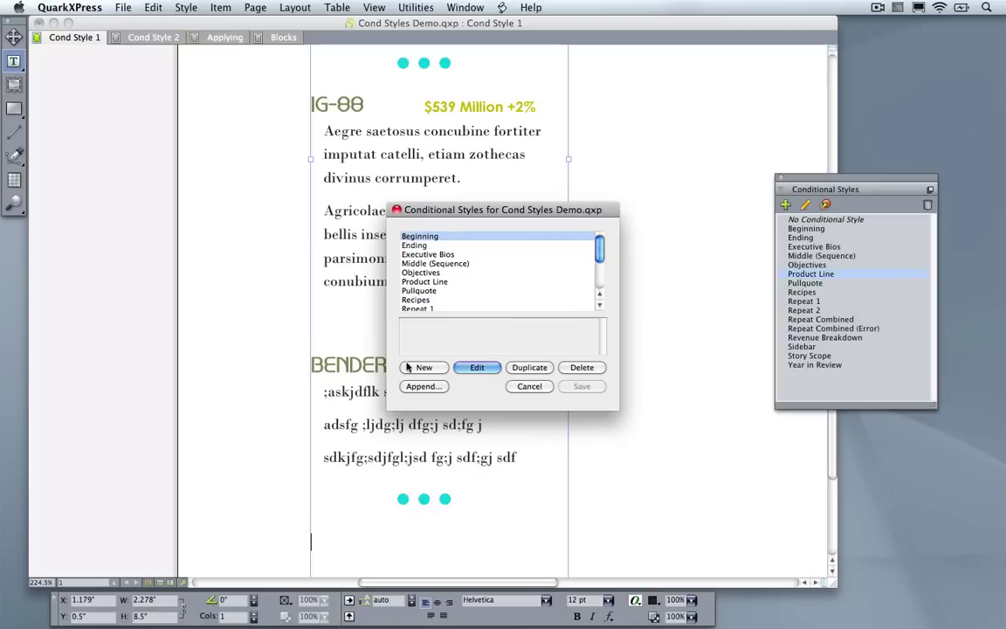
Step: Check Executive Bios in the document's list of conditional styles and leave the list without making changes
click(435, 254)
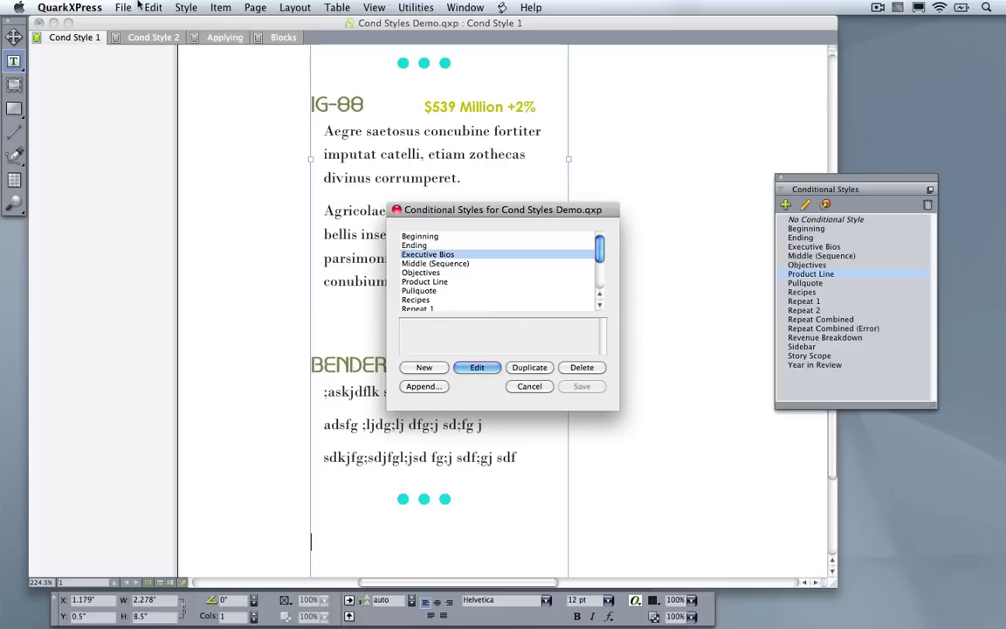
click(528, 387)
key(super+shift+2)
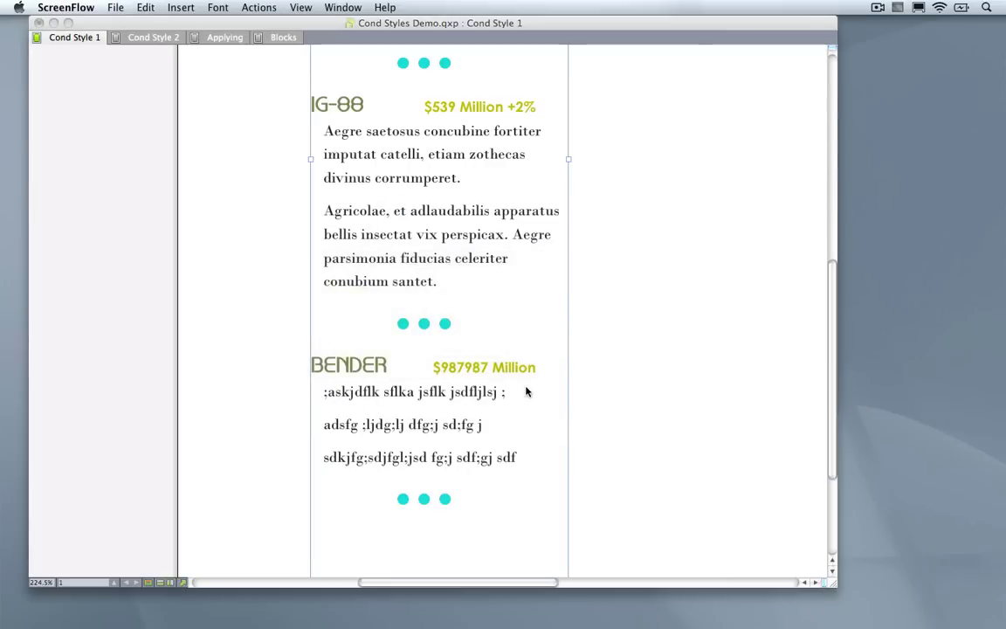
key(super+Tab)
key(super+Tab)
key(super+Tab)
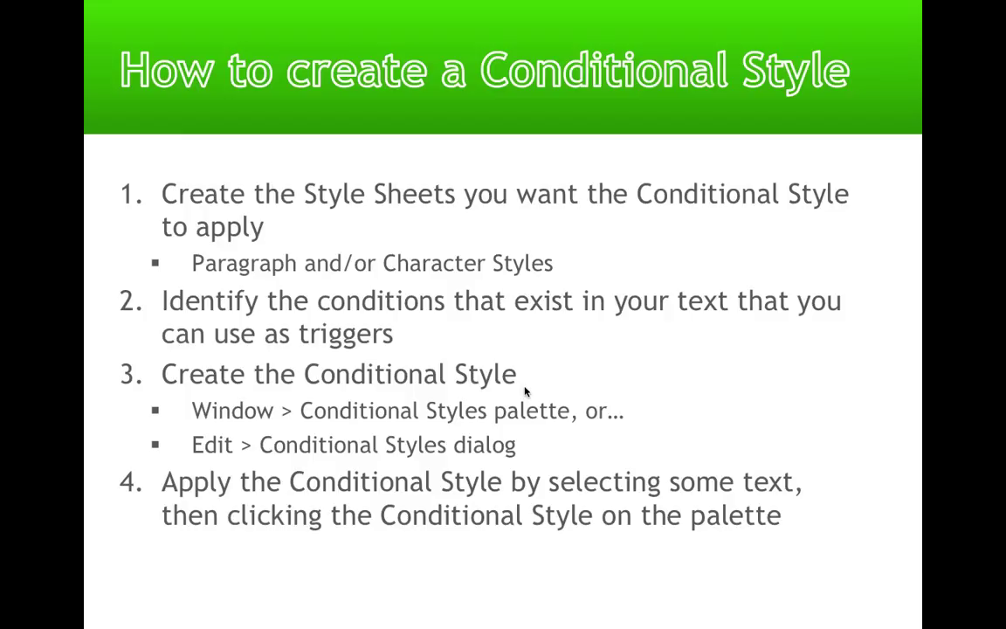
key(Right)
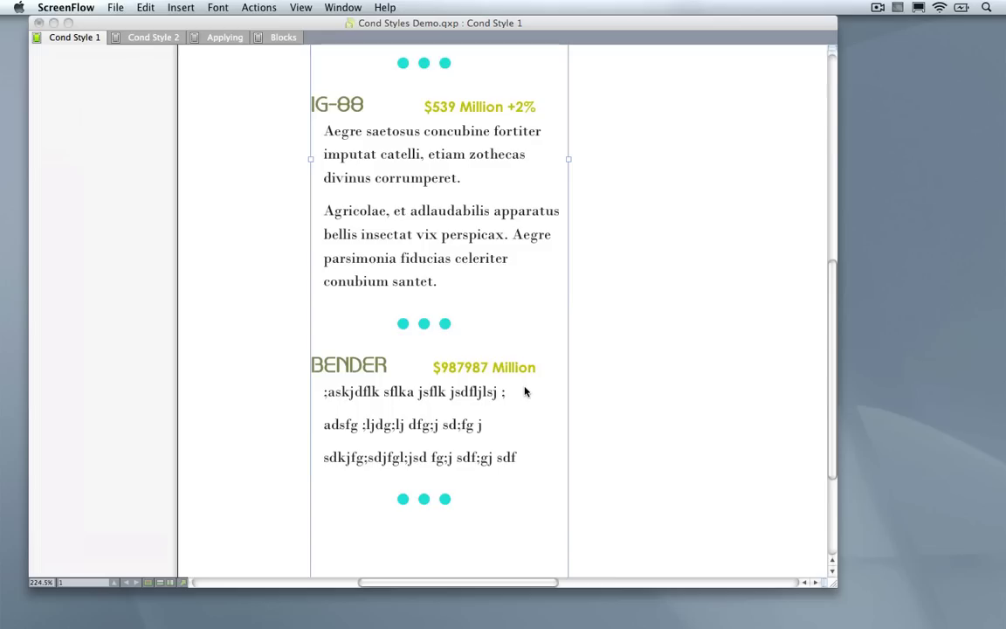
Step: Switch back to QuarkXPress, show the Cond Style 2 layout and look through its recipe pages
click(259, 70)
click(154, 36)
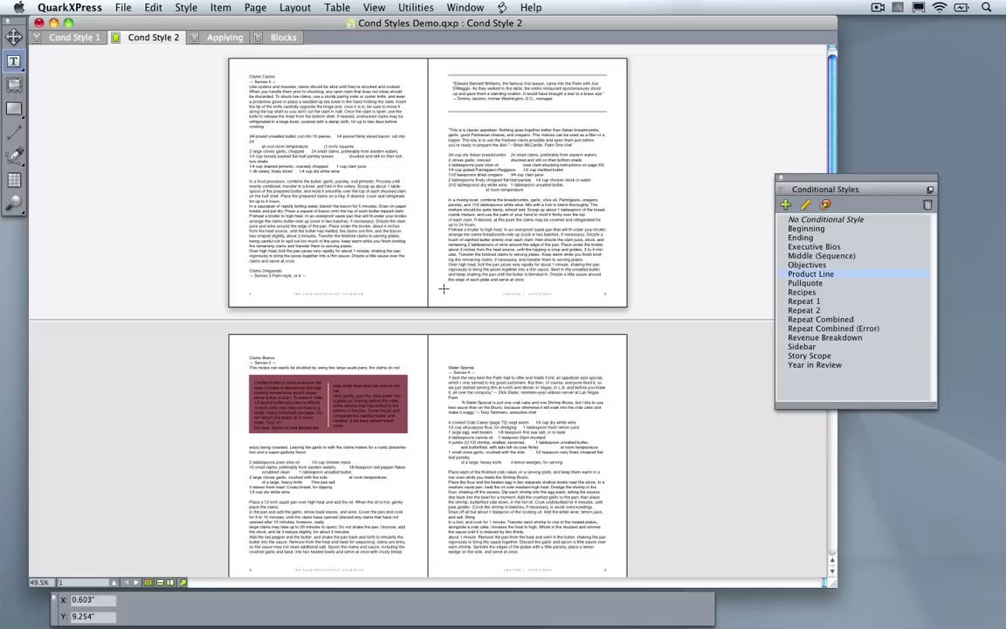
scroll(473, 332, down, 3)
scroll(510, 390, down, 10)
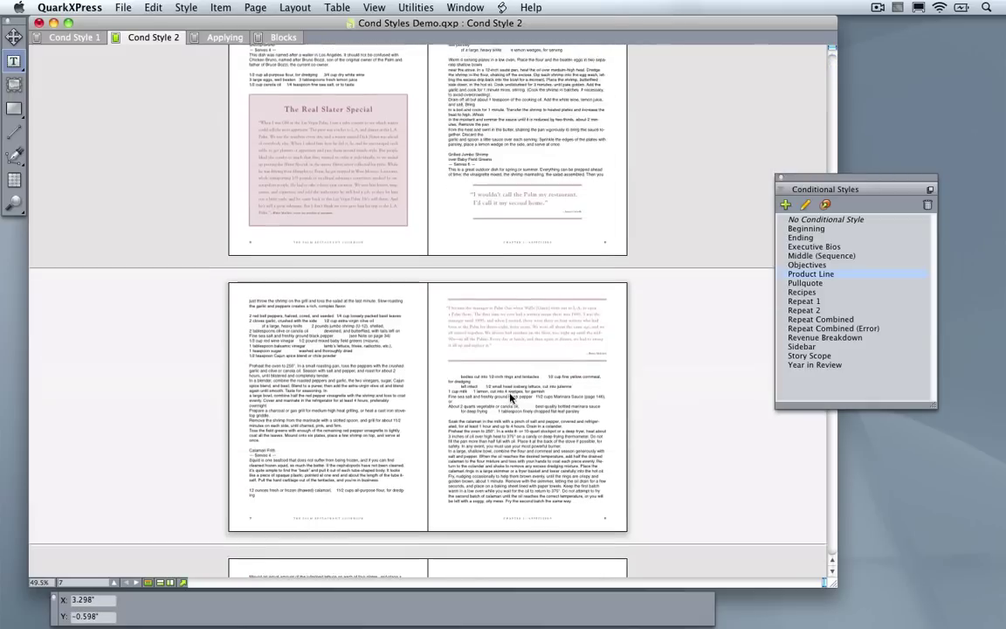
scroll(511, 392, up, 5)
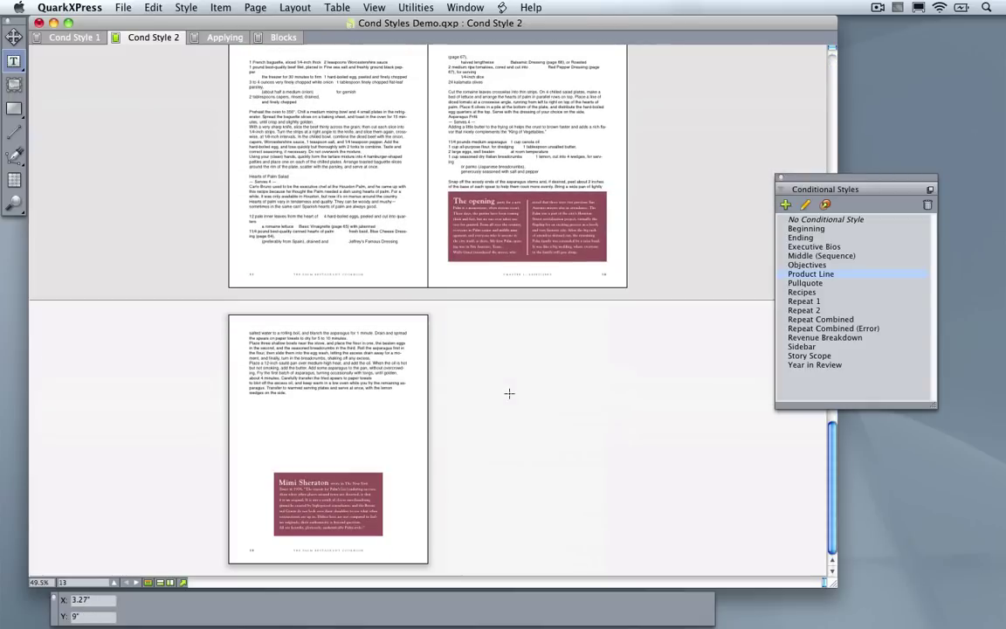
scroll(507, 392, up, 12)
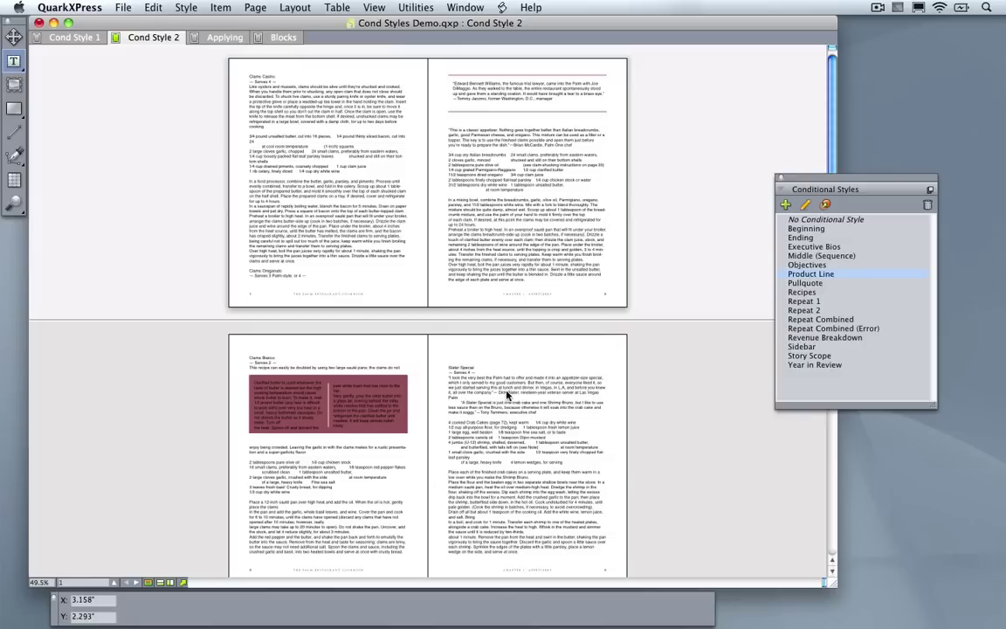
Step: Apply the Recipes conditional style to the entire recipe story
click(348, 203)
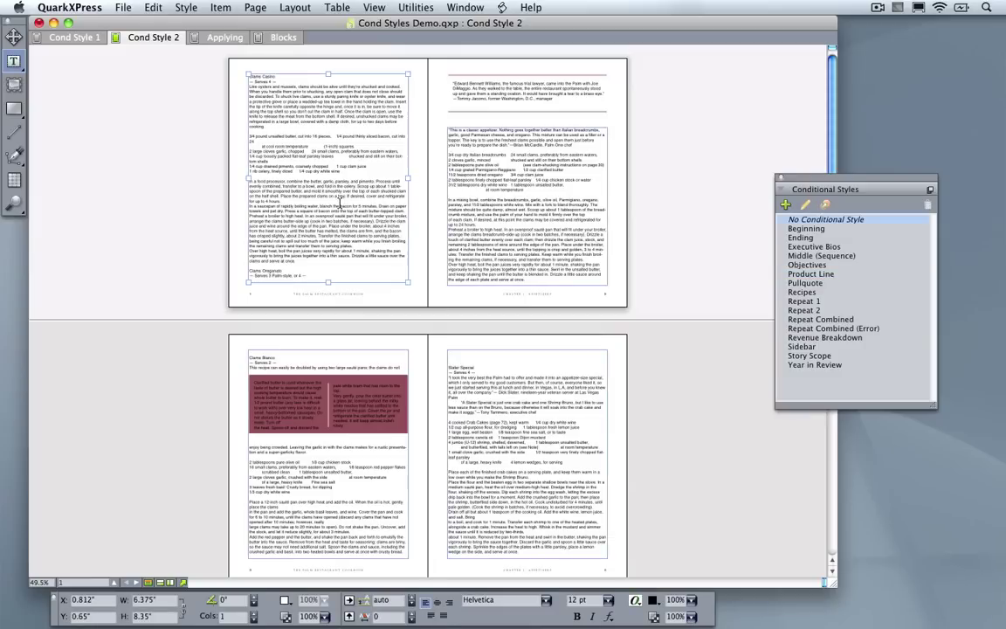
key(super+a)
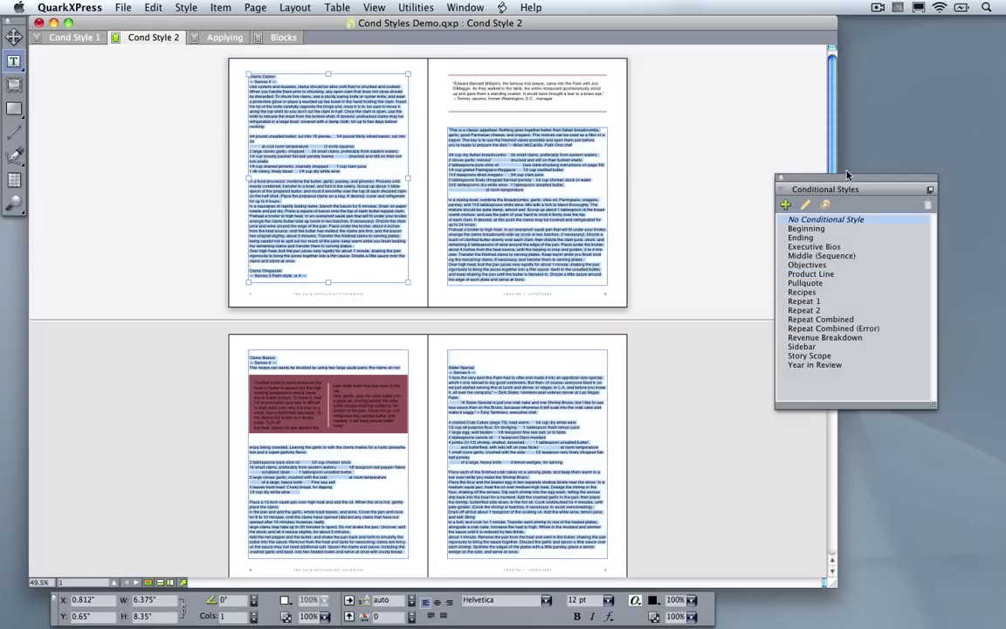
drag(832, 155, 832, 54)
click(803, 291)
click(634, 253)
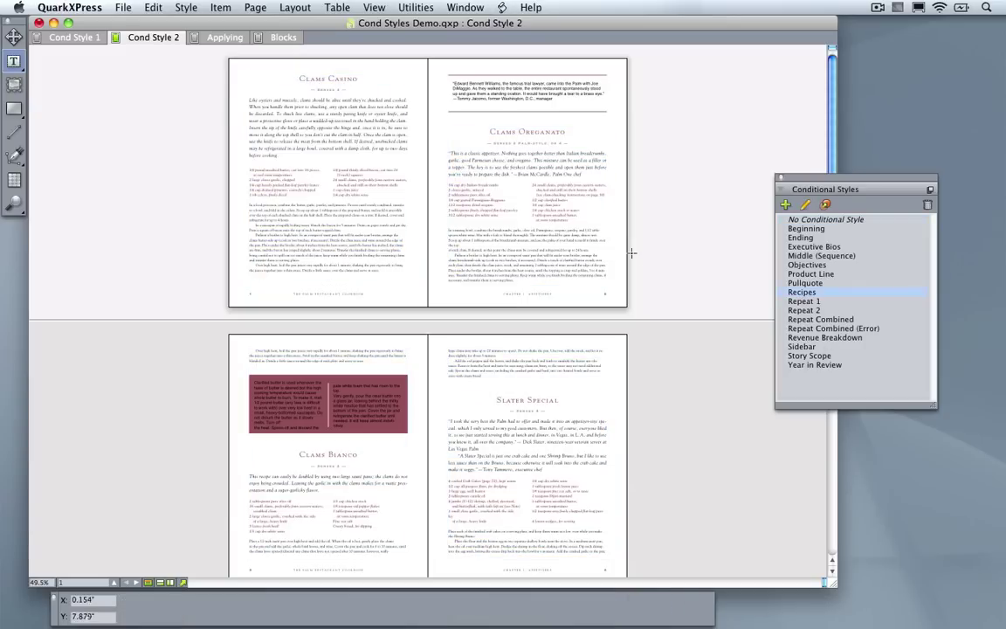
Step: Inspect the formatting of the Clams Casino and Clams Oreganato recipes, moving the Conditional Styles palette off the pages
drag(221, 59, 389, 268)
drag(180, 92, 507, 391)
drag(538, 451, 483, 455)
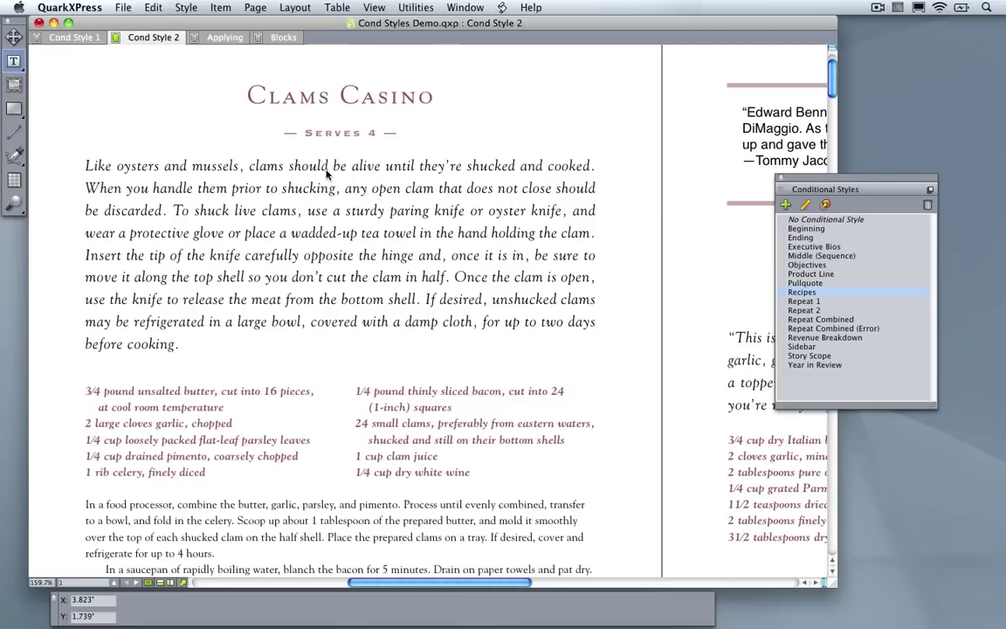
key(super+0)
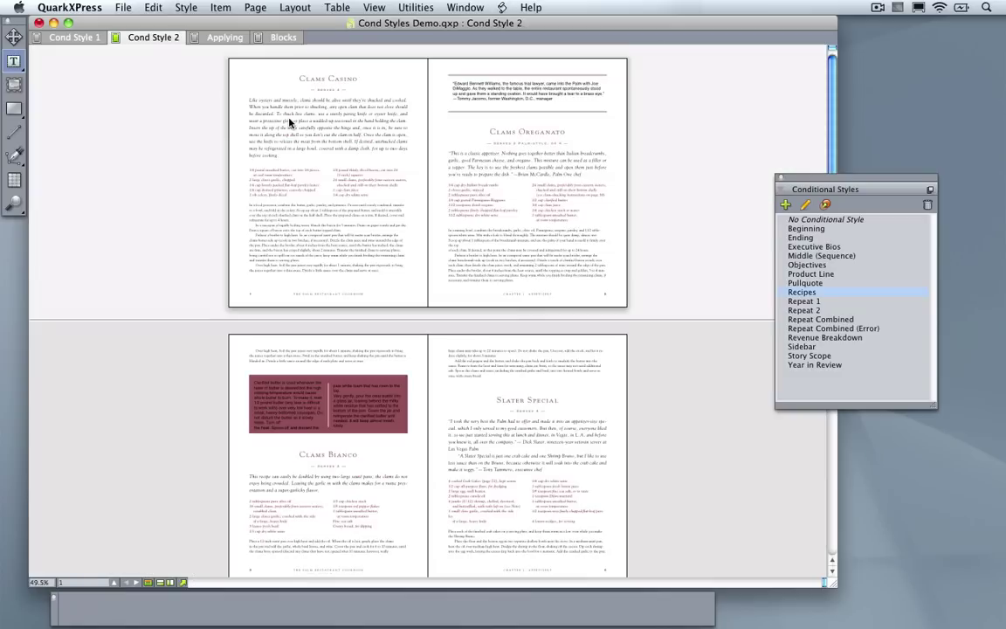
drag(243, 60, 563, 286)
scroll(611, 286, down, 1)
drag(804, 178, 860, 191)
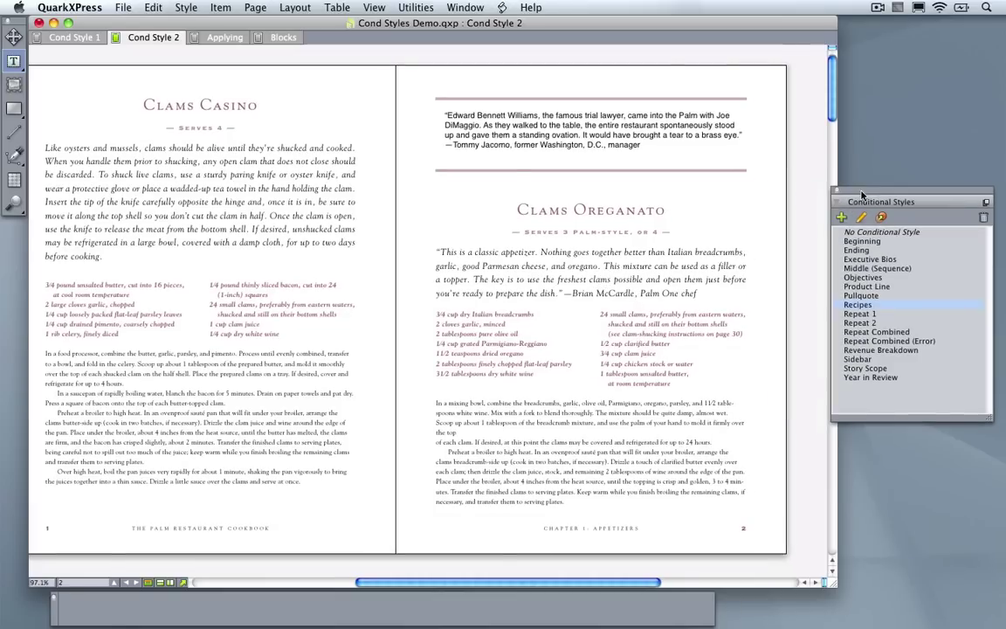
Step: Show the invisible characters and inspect the conditional style marker in front of the Clams Oreganato title
key(super+i)
drag(441, 164, 535, 242)
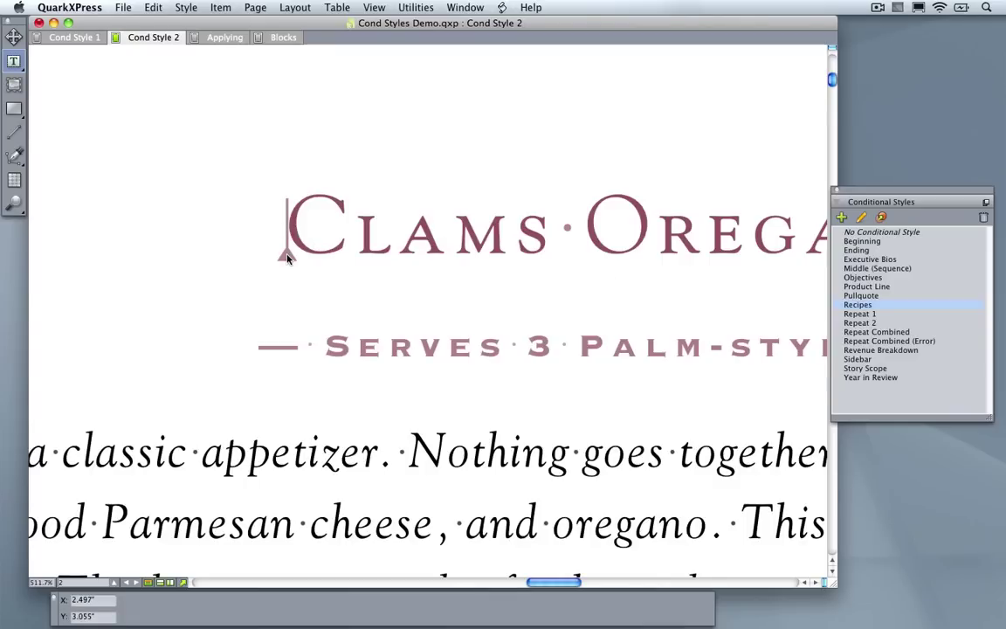
key(super+0)
drag(243, 170, 509, 252)
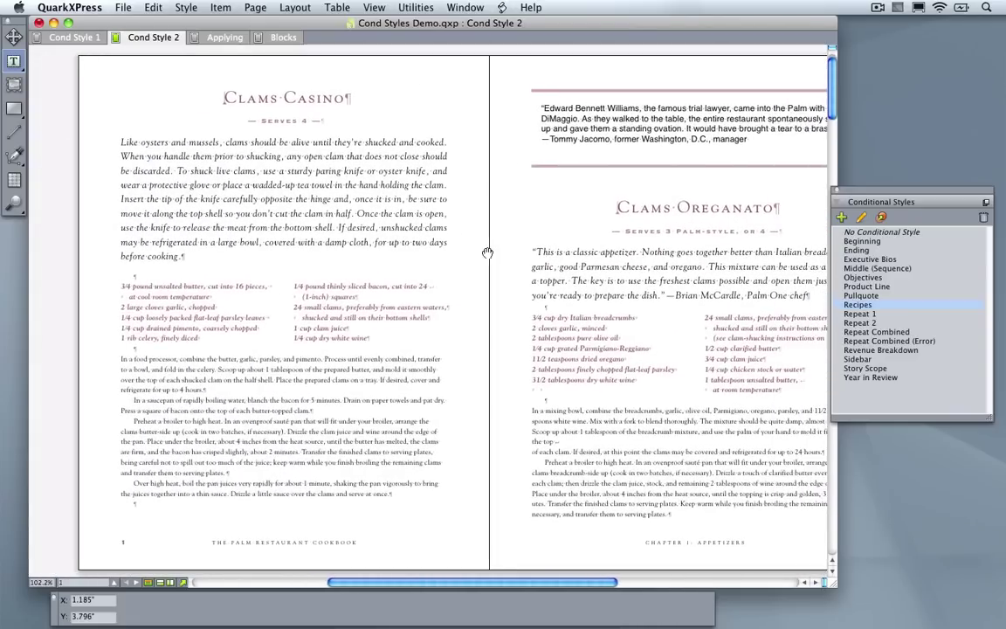
Step: Open the Recipes conditional style's definition beside the Clams Casino recipe and view the style sheets available for the Serving Size rule
drag(888, 192, 897, 164)
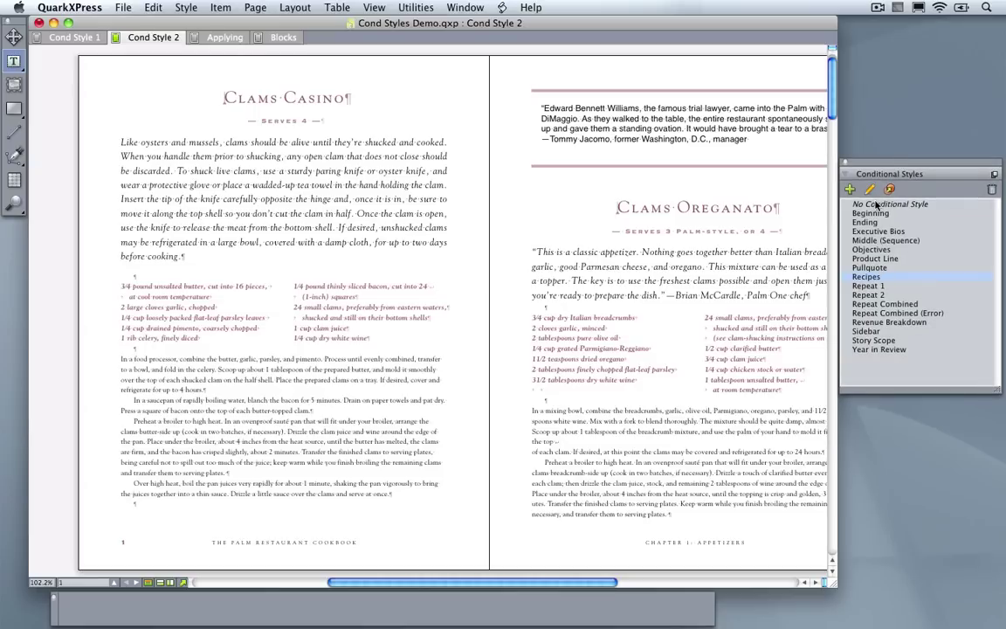
click(872, 190)
drag(476, 226, 366, 227)
drag(425, 285, 504, 282)
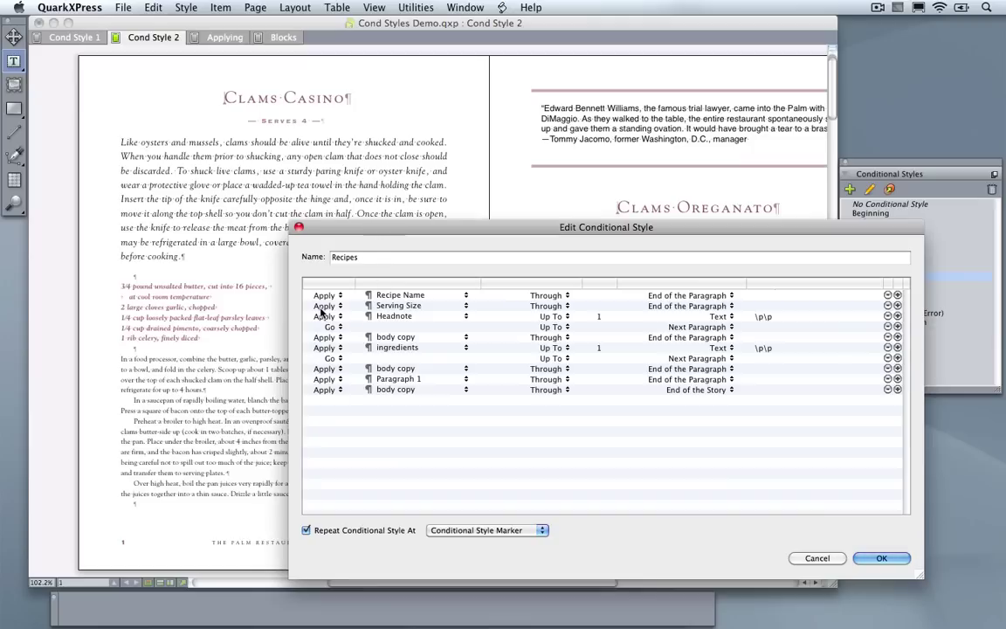
click(410, 307)
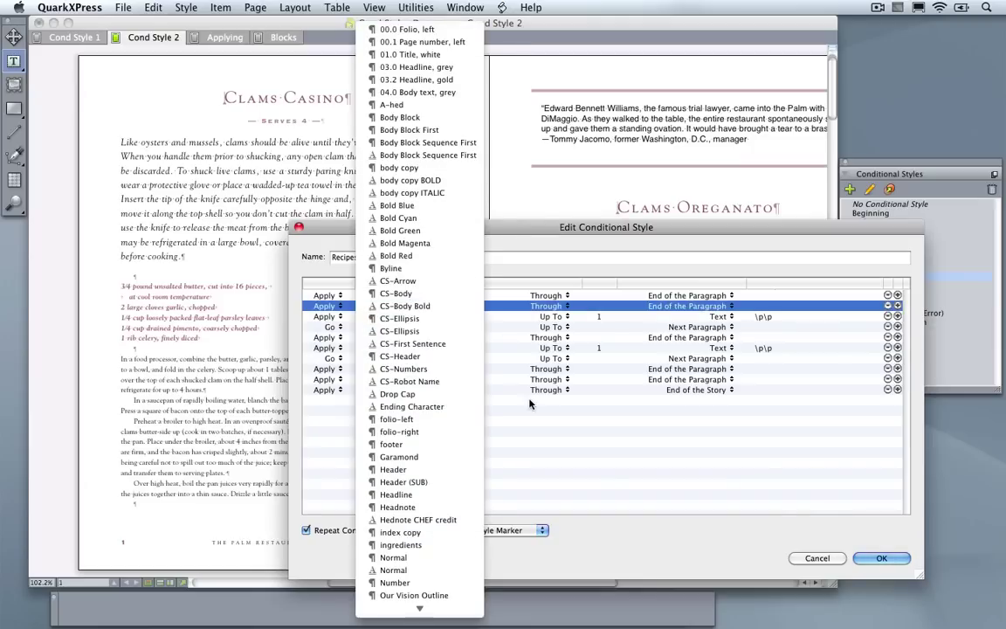
click(529, 404)
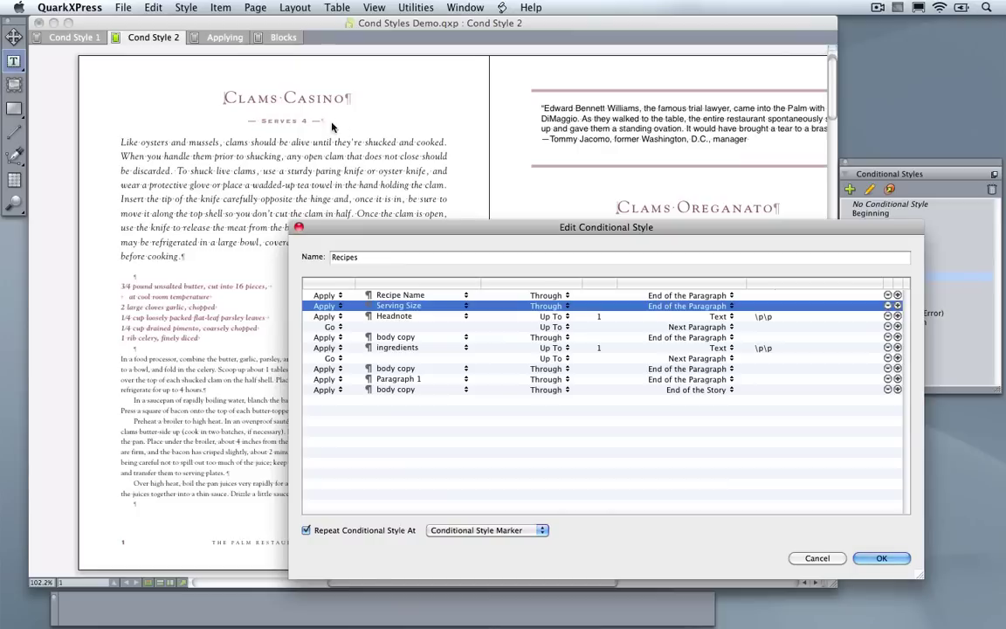
Step: Examine the Headnote rule and its \p\p text condition against the introductory paragraph of the Clams Casino recipe
click(370, 321)
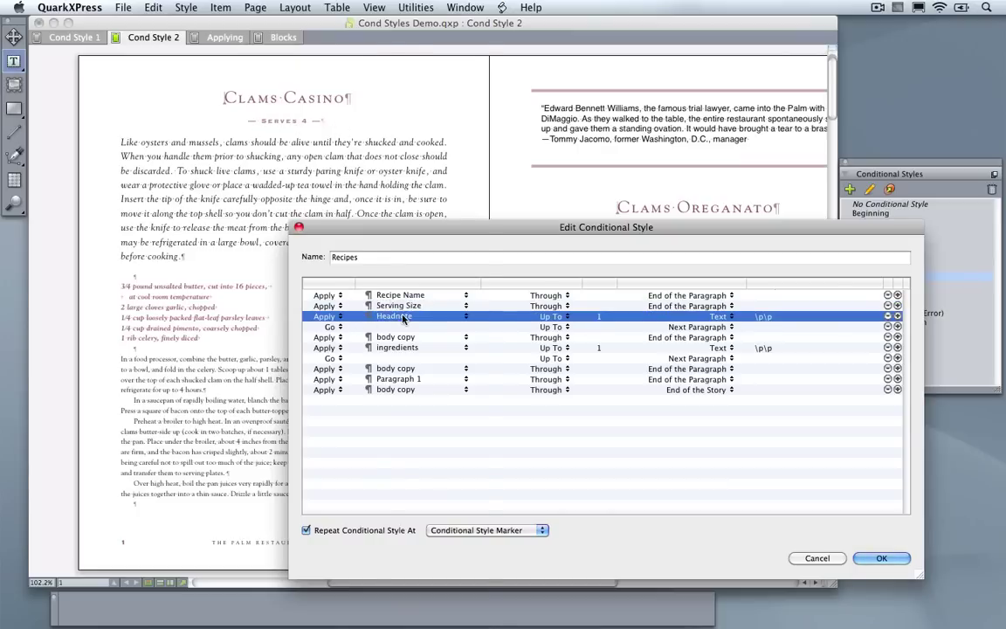
click(393, 317)
key(Escape)
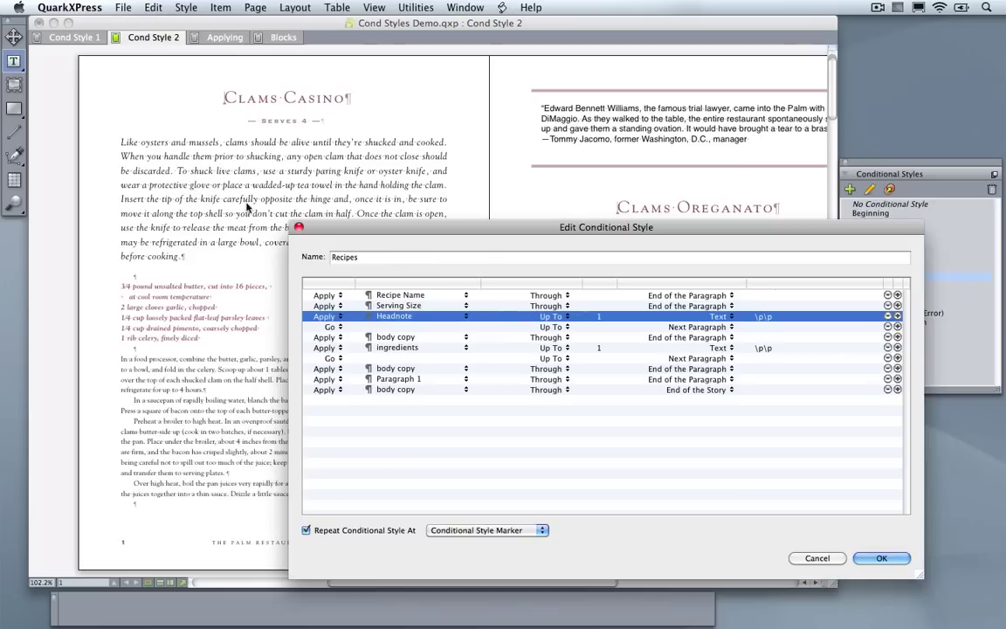
drag(353, 230, 426, 230)
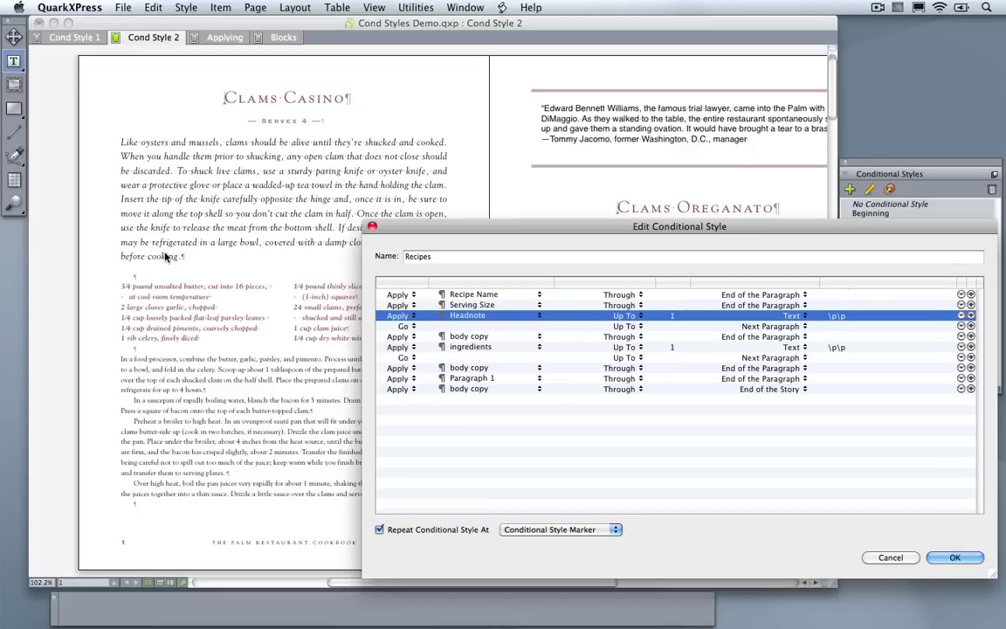
click(843, 319)
Step: Examine the first body copy rule and the ingredients rule, keeping the whole Clams Casino page in view
click(402, 337)
click(603, 435)
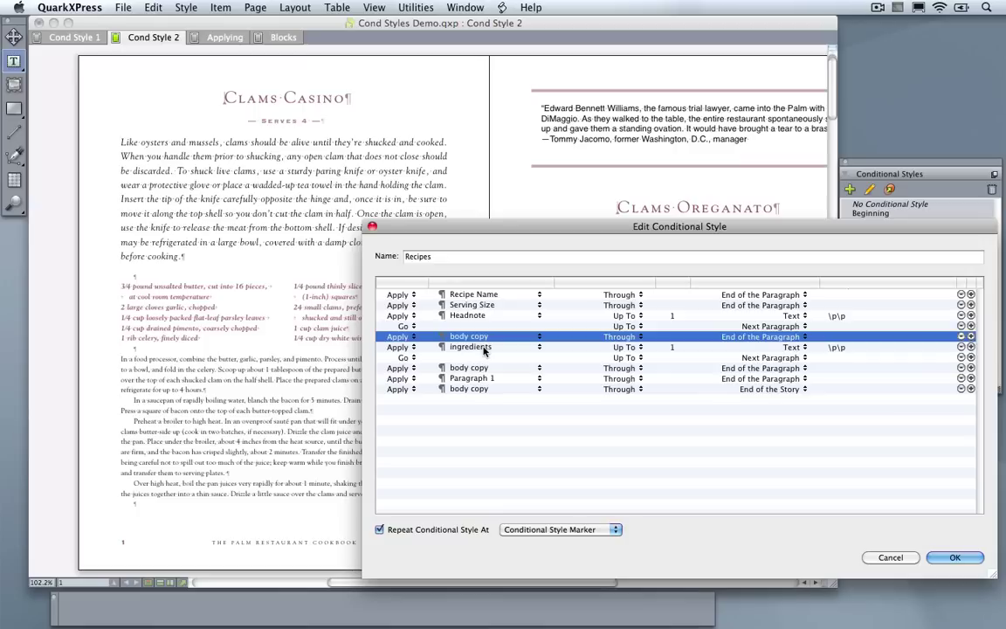
click(393, 347)
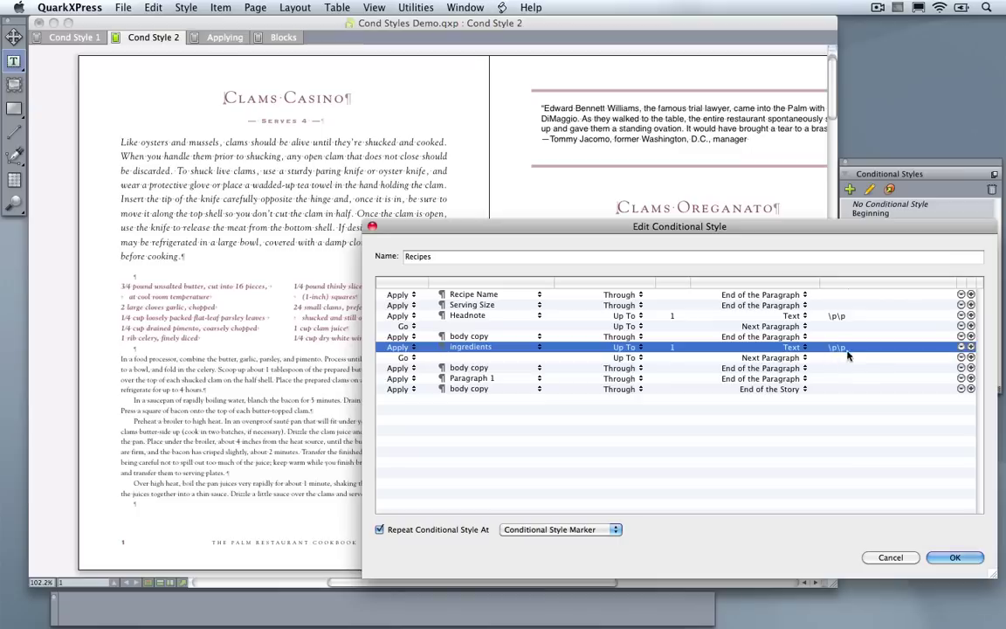
drag(539, 234, 674, 243)
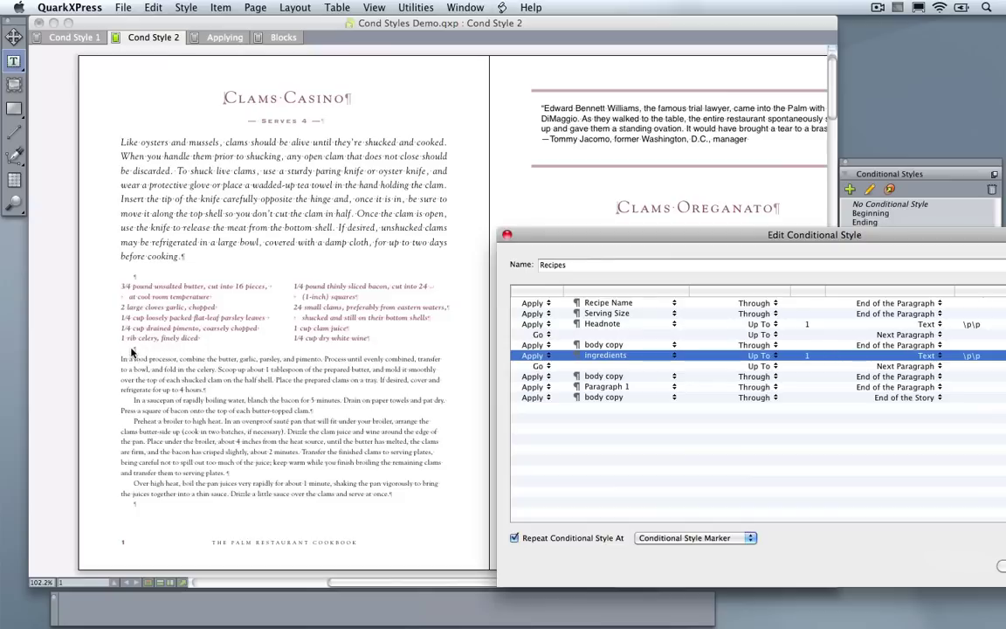
Step: Examine the body copy rule that follows the ingredients and the Paragraph 1 rule for the recipe instructions
click(535, 376)
click(535, 377)
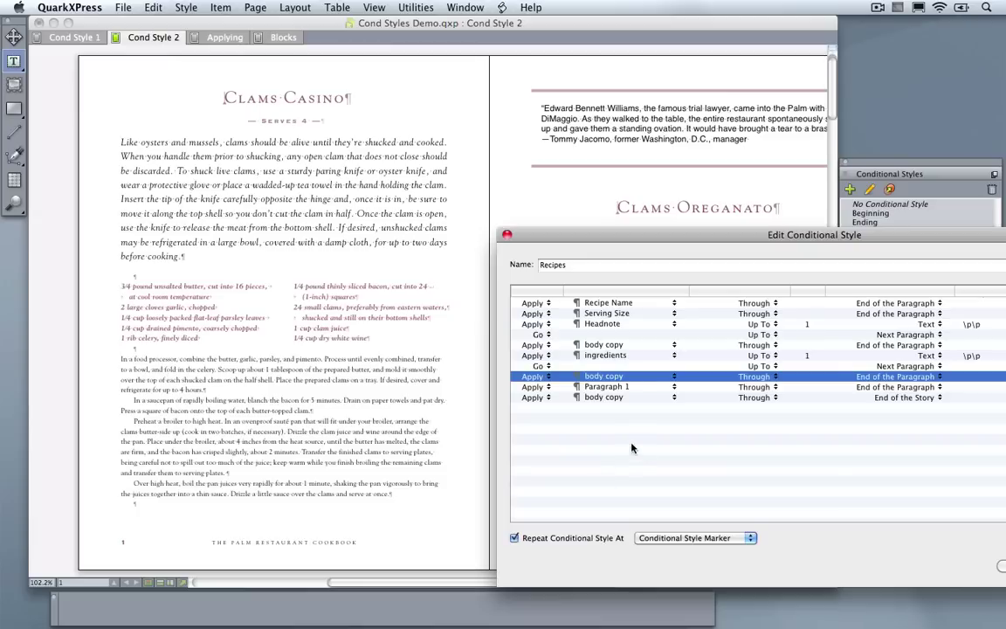
click(604, 387)
click(604, 394)
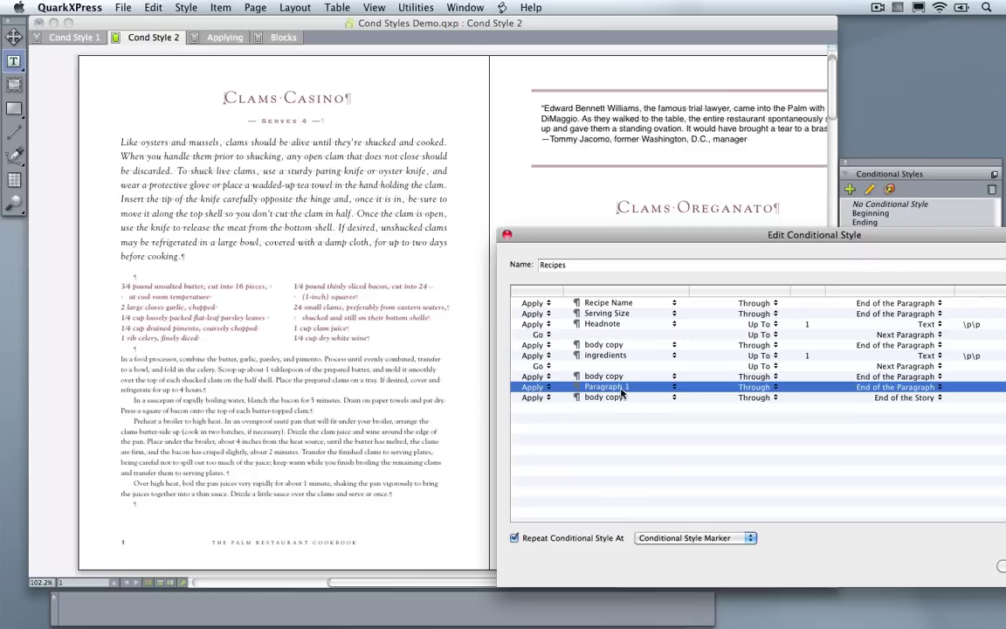
Step: Examine the final body copy rule's End of the Story condition and close the Recipes definition without saving
drag(897, 239, 764, 224)
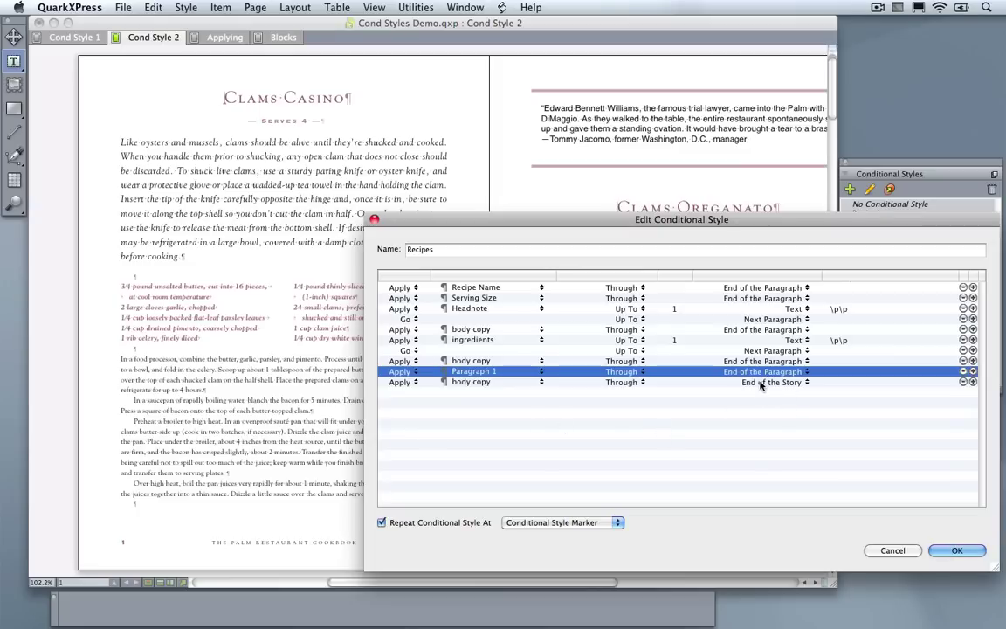
click(893, 550)
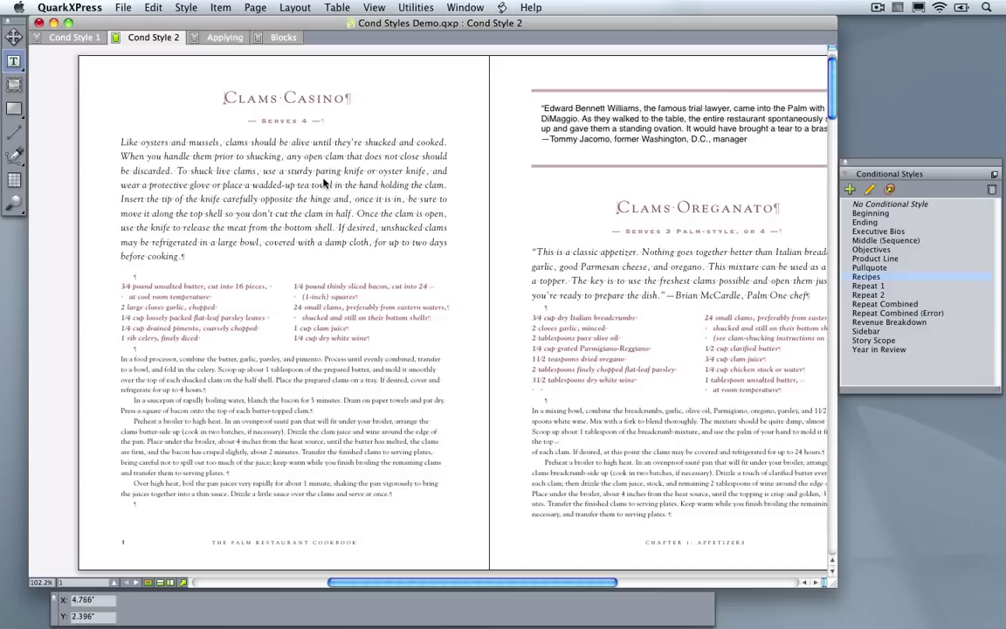
Step: Review the styled recipe spreads throughout the cookbook and inspect the Hearts of Palm Salad page up close with invisible characters hidden
key(super+minus)
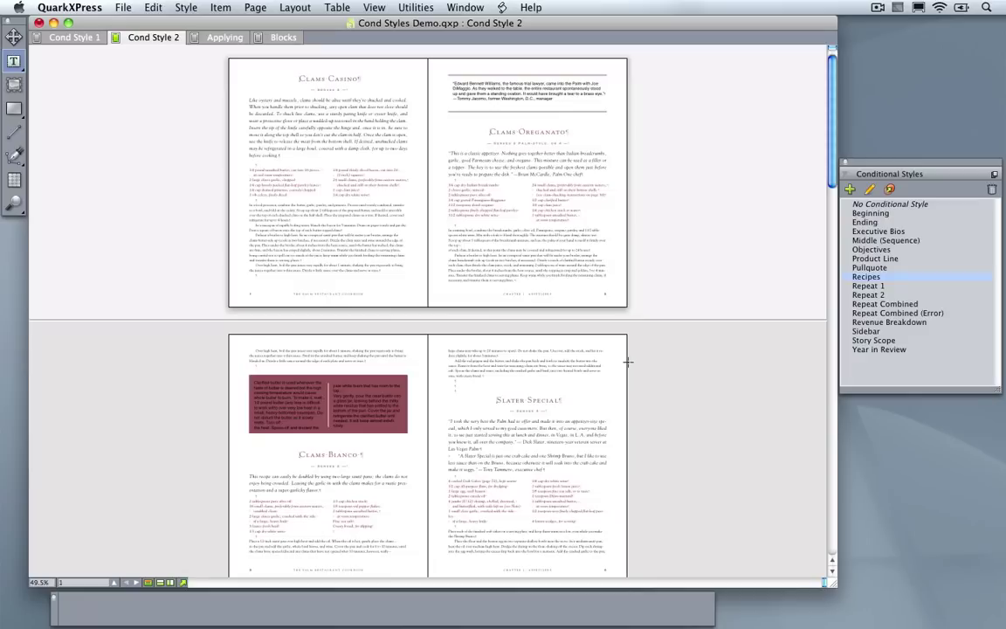
scroll(585, 422, down, 10)
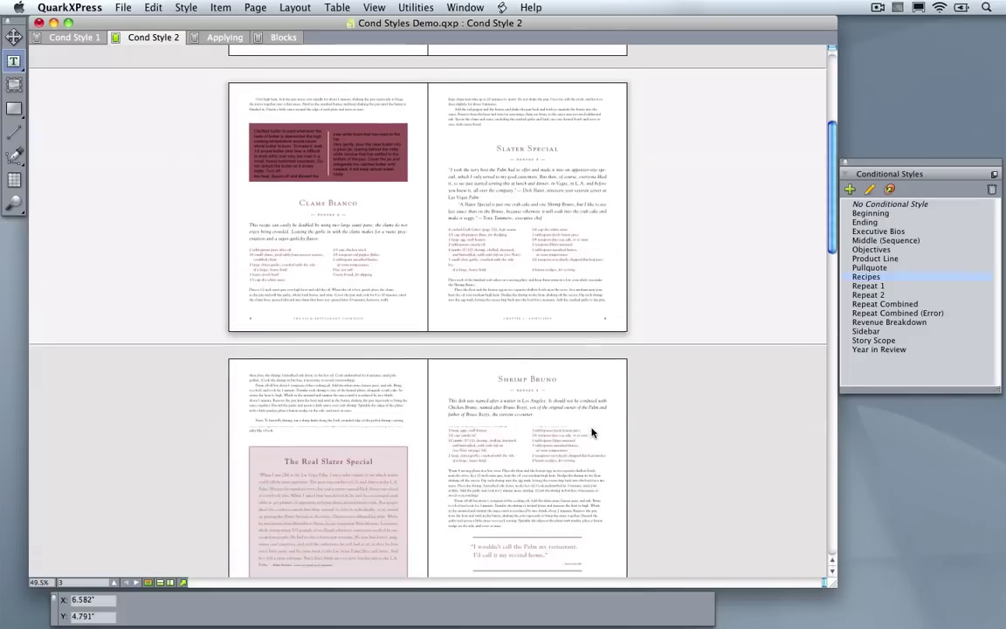
scroll(592, 433, down, 20)
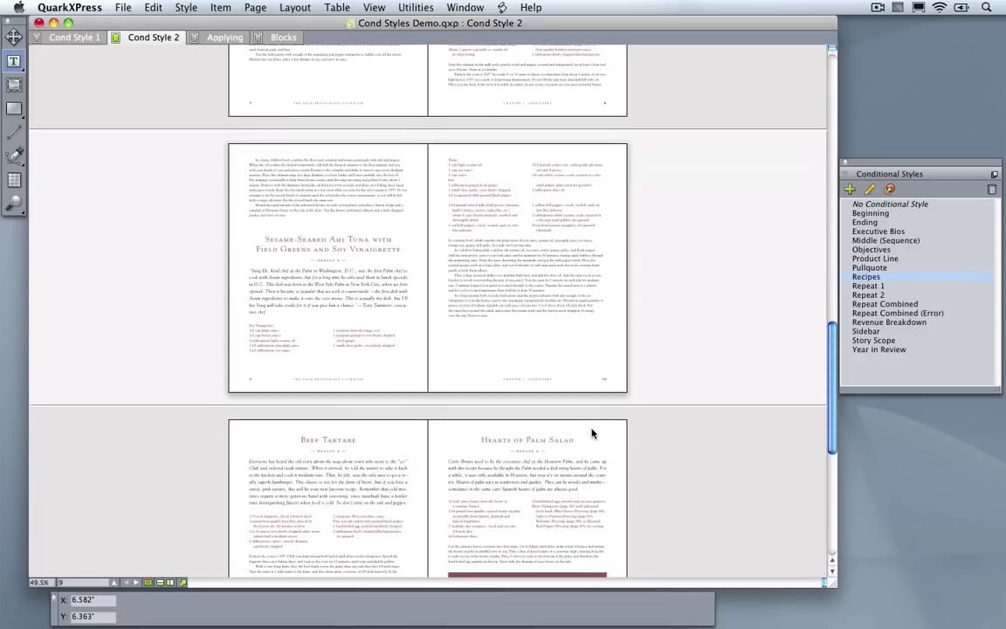
scroll(592, 433, down, 3)
key(ctrl+space)
drag(398, 155, 647, 333)
drag(683, 363, 638, 357)
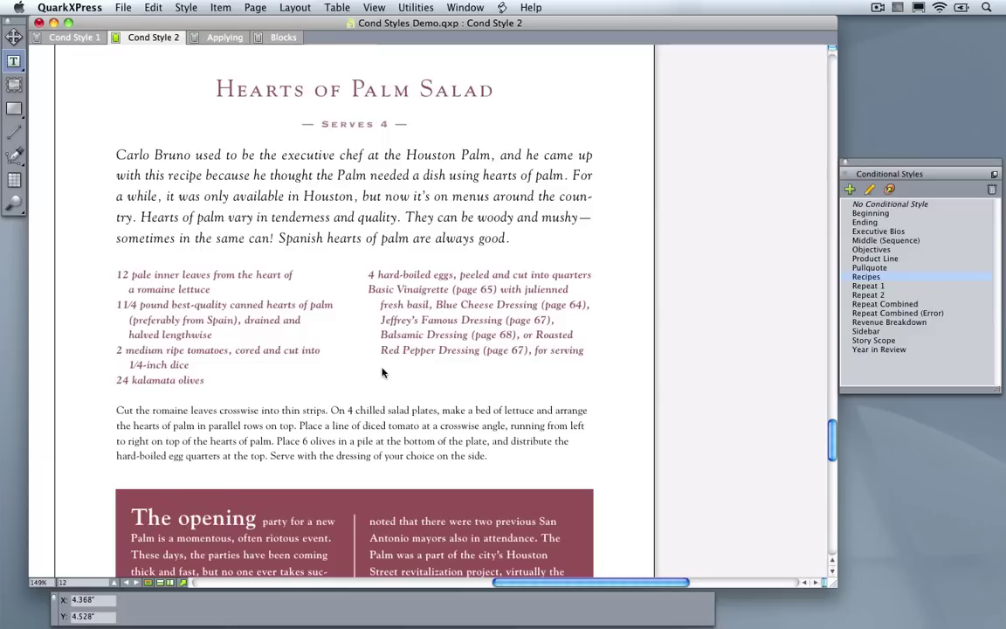
Step: Apply the Pullquote conditional style to the entire quotation above the Clams Oreganato recipe
key(ctrl+0)
scroll(387, 371, up, 10)
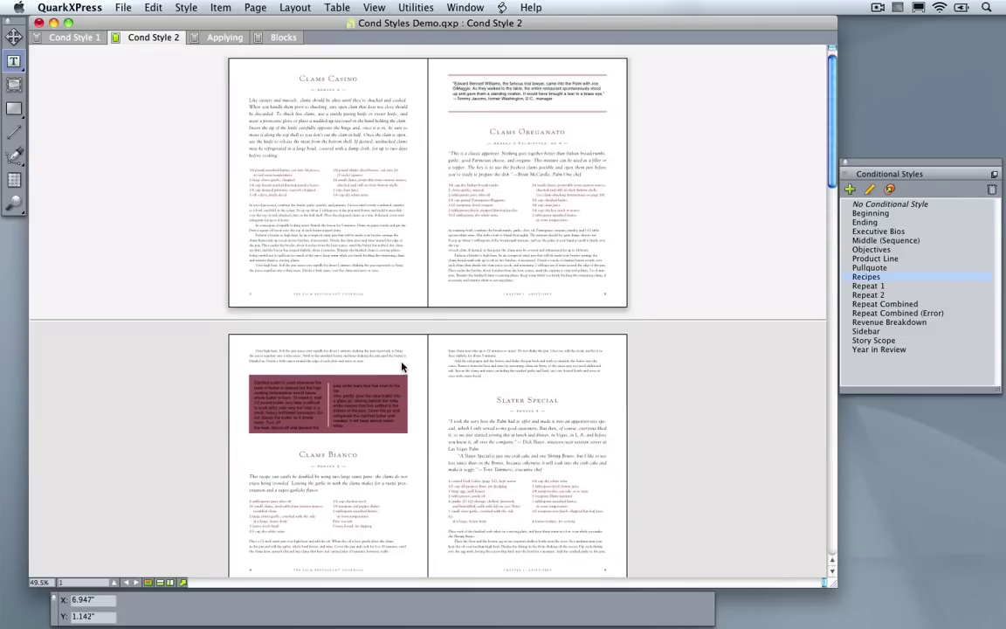
drag(437, 59, 645, 134)
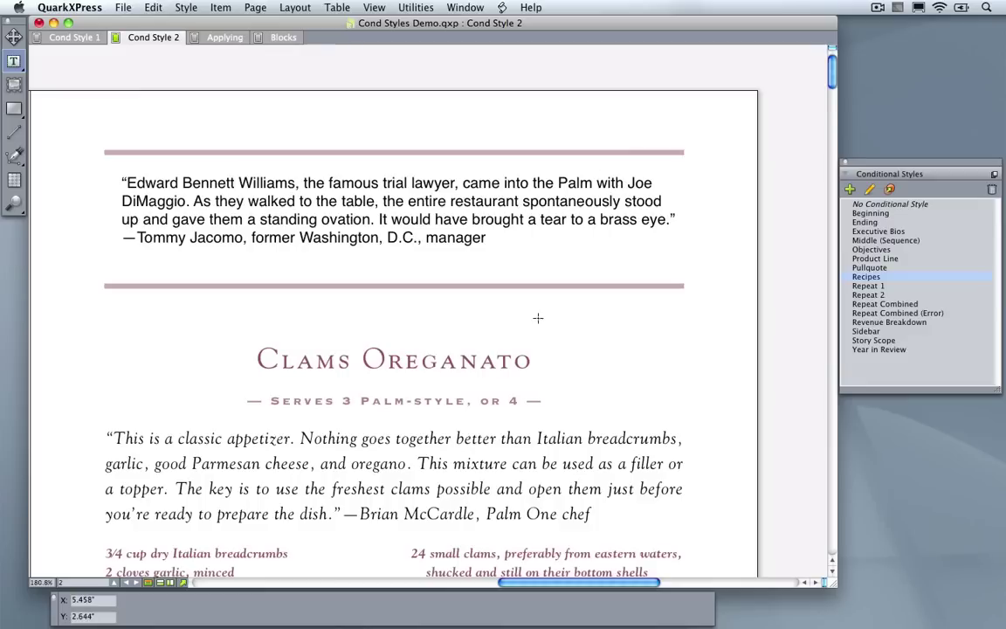
drag(606, 322, 566, 294)
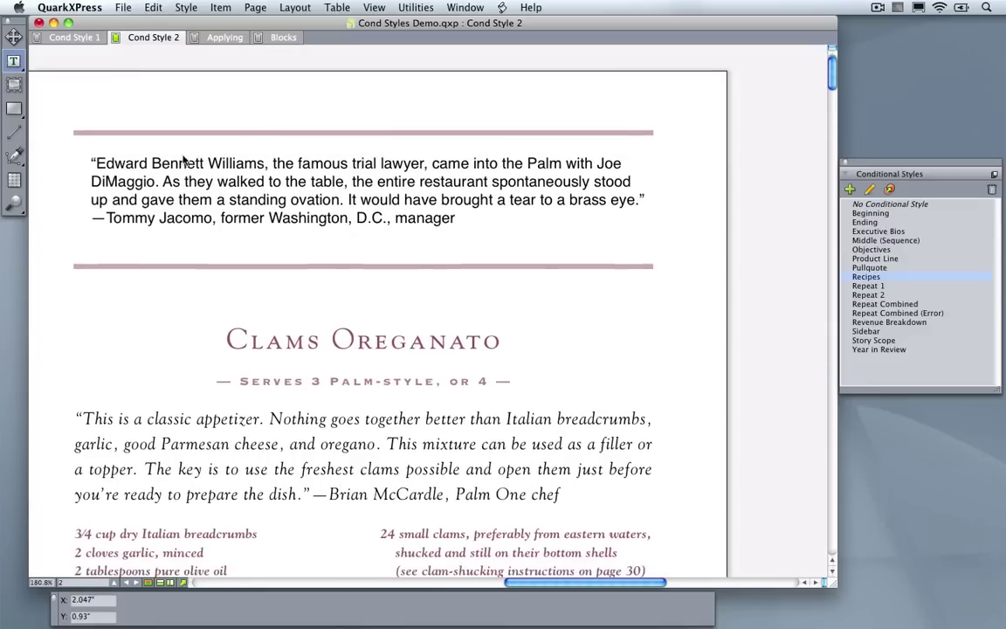
click(293, 203)
key(super+a)
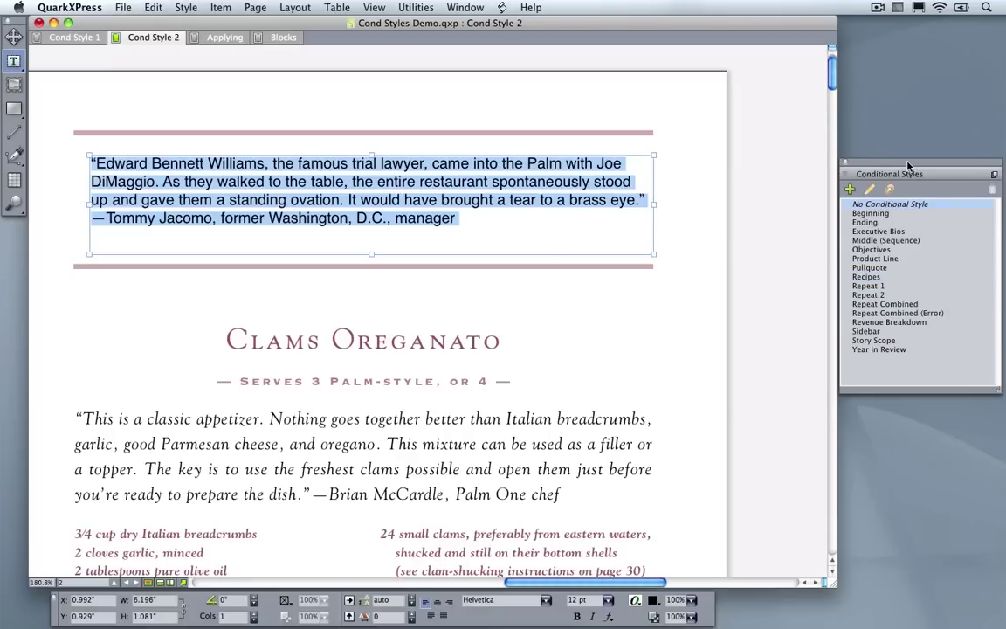
drag(909, 166, 721, 168)
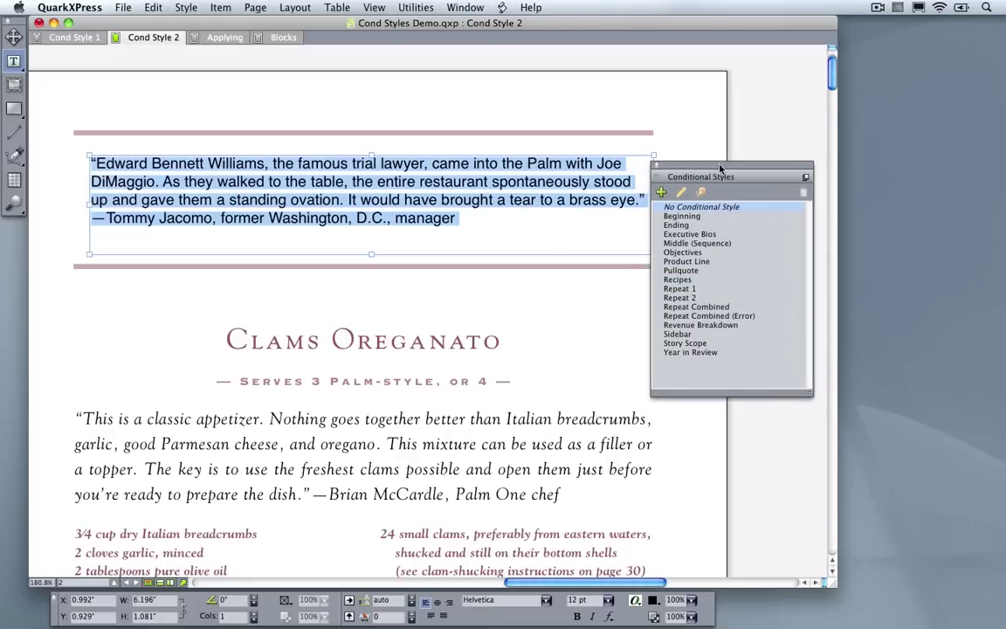
click(685, 274)
drag(725, 176, 887, 159)
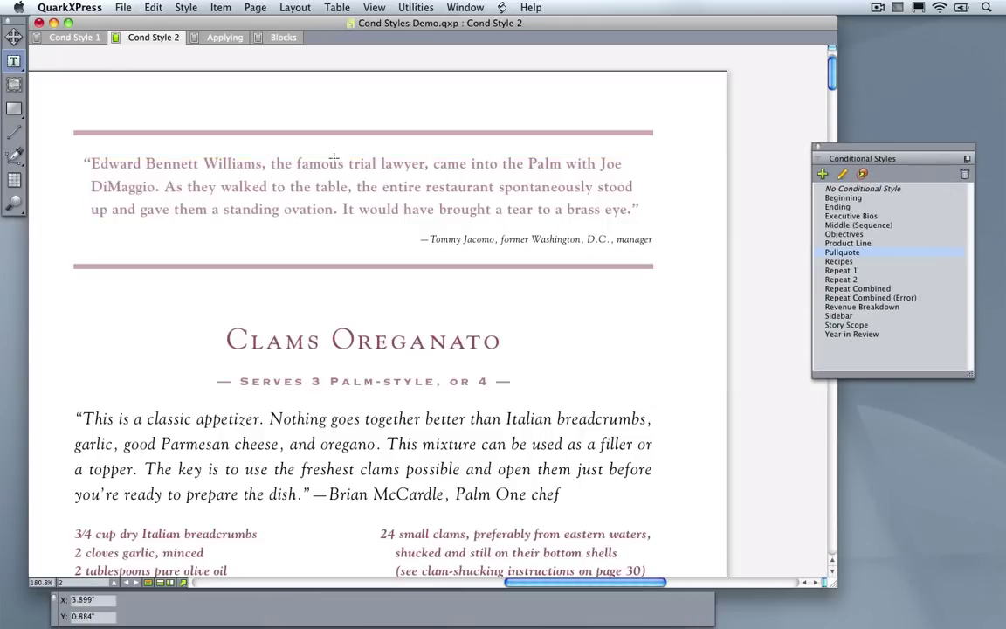
Step: Examine the text formatting of the credit line beneath the quotation above Clams Oreganato
click(443, 245)
drag(420, 239, 631, 271)
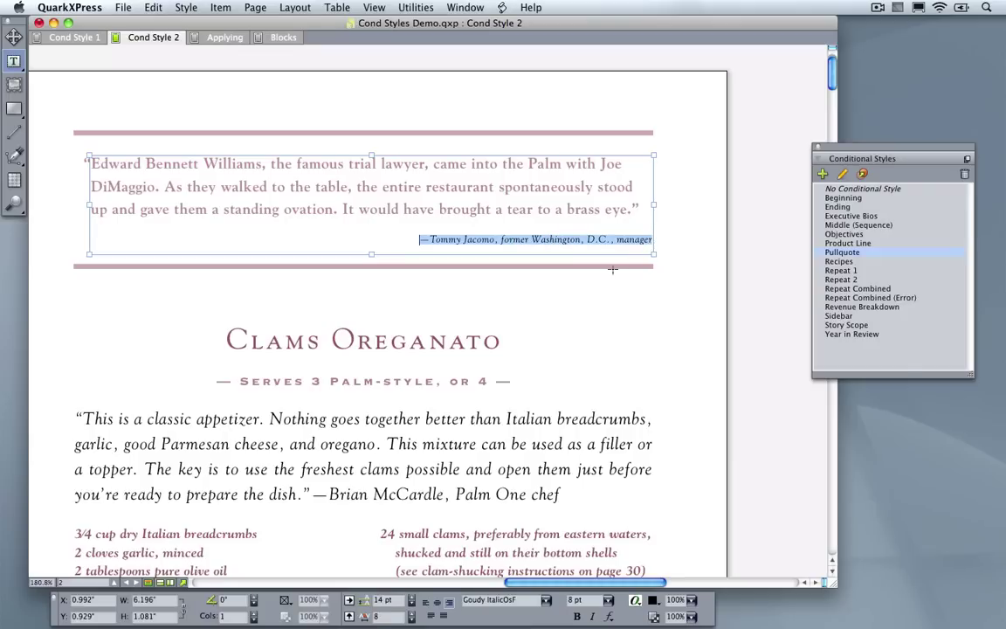
click(650, 300)
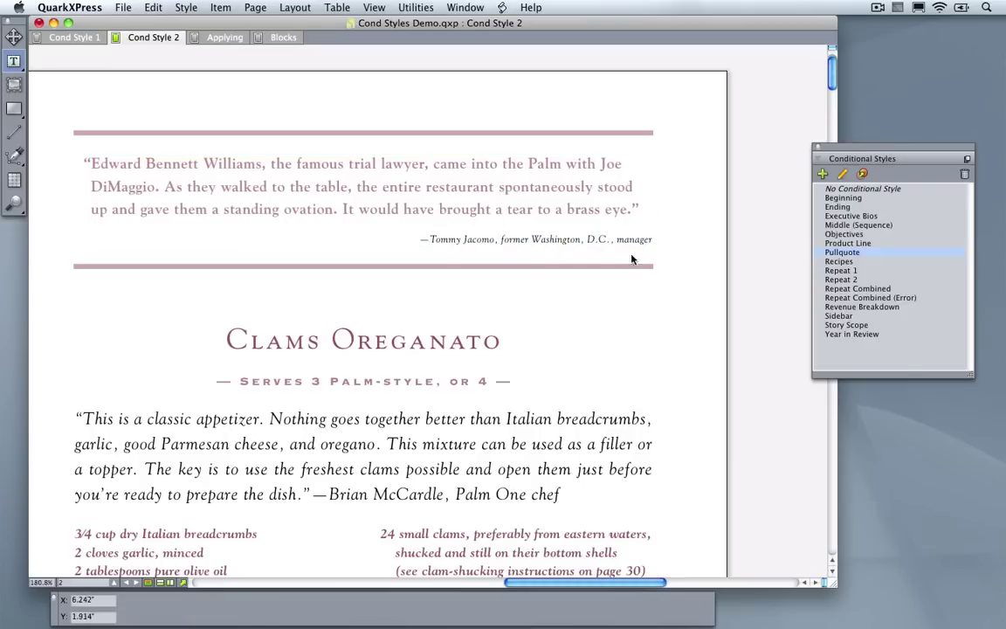
Step: Open the Pullquote conditional style's definition with its full style sheet names readable and the quotation in view
click(844, 177)
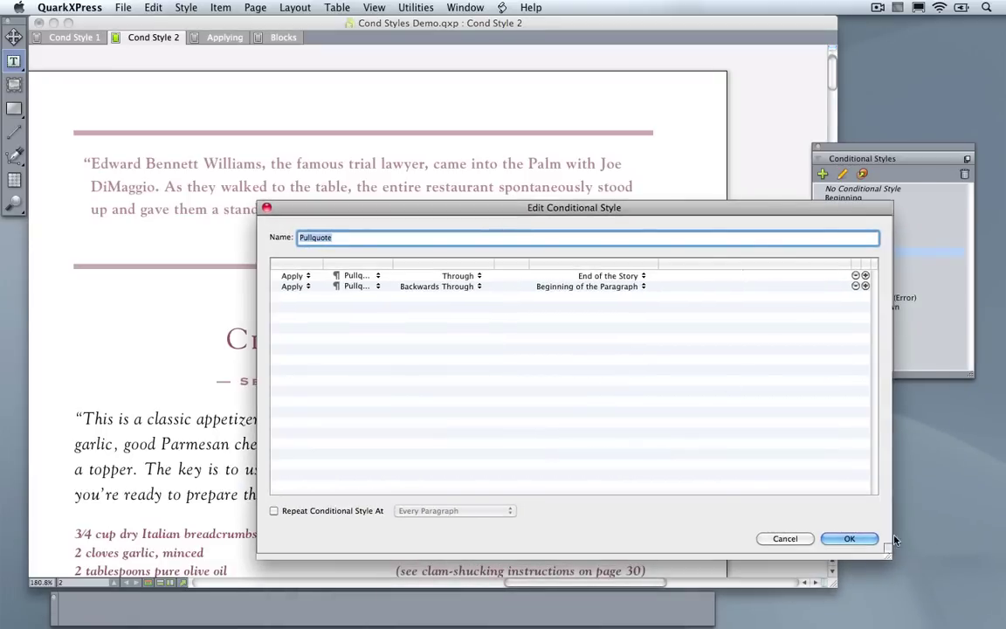
drag(889, 554, 933, 479)
drag(402, 263, 448, 263)
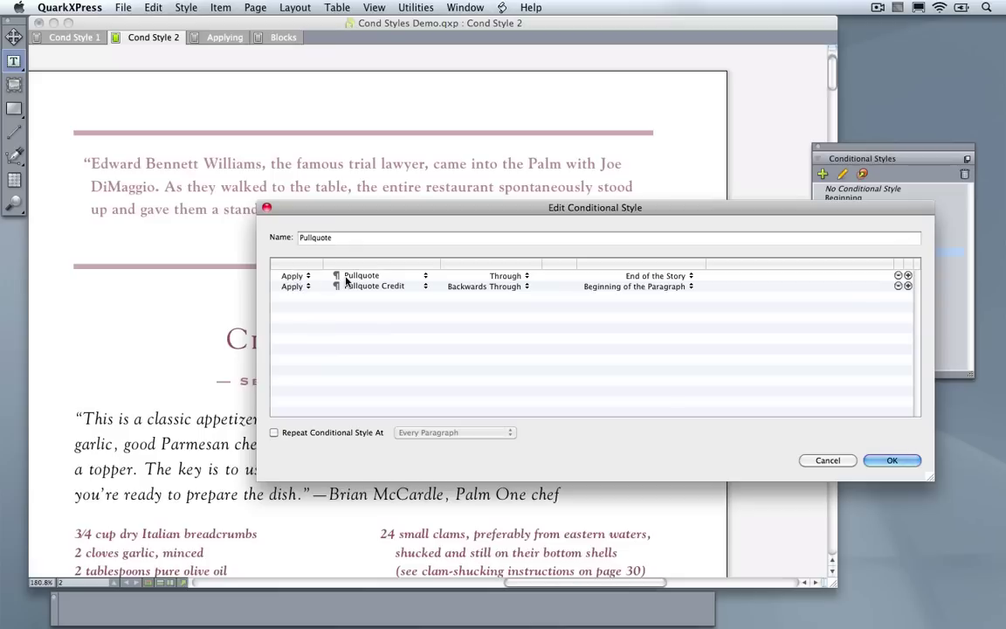
drag(329, 210, 295, 315)
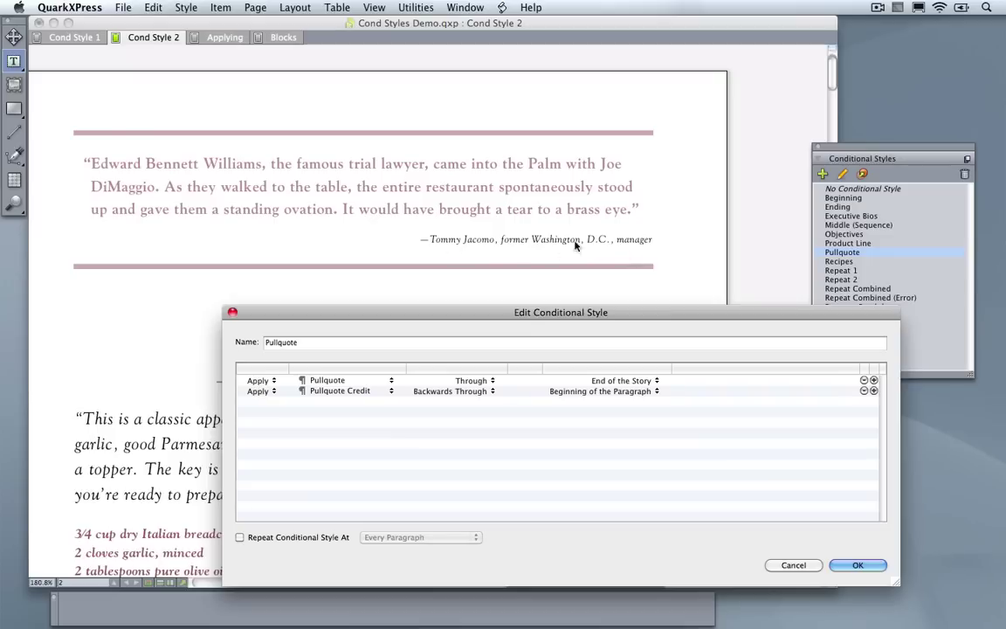
Step: Examine the direction and end-condition options of the Pullquote Credit rule, keeping Backwards Through and Beginning of the Paragraph
click(637, 393)
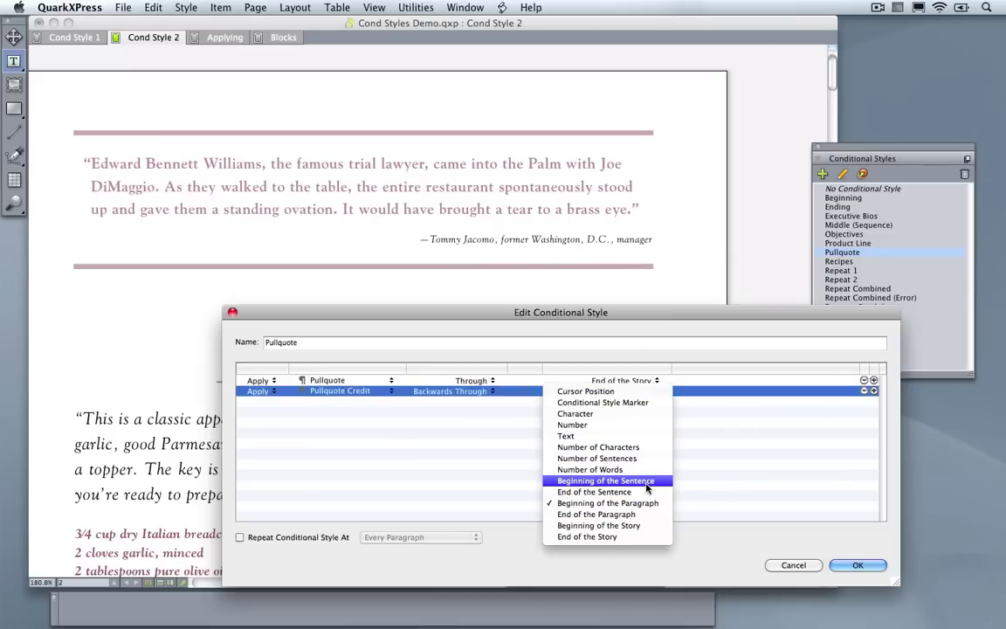
click(709, 482)
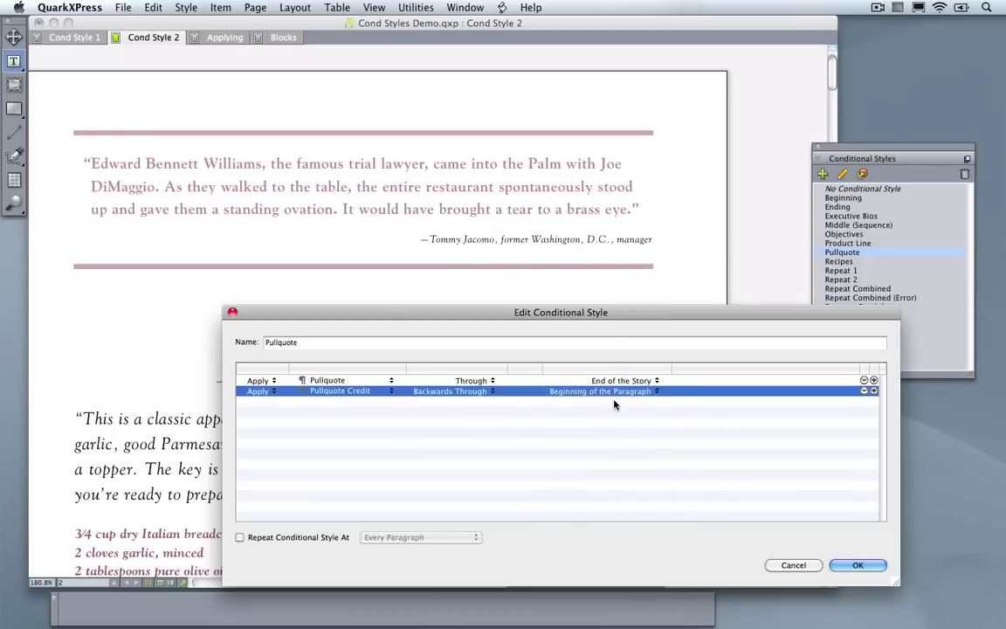
click(476, 394)
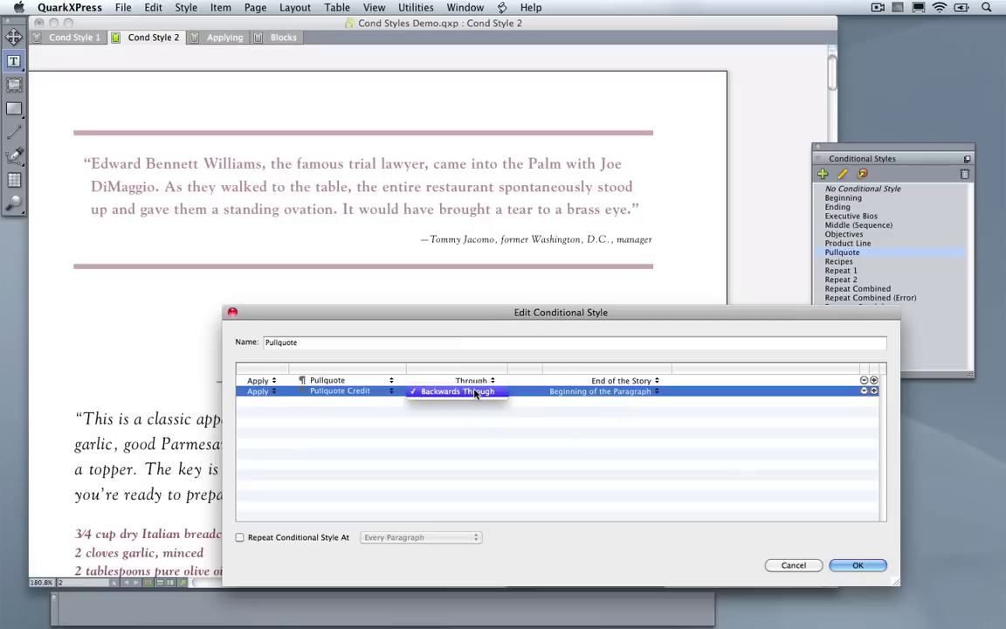
click(468, 440)
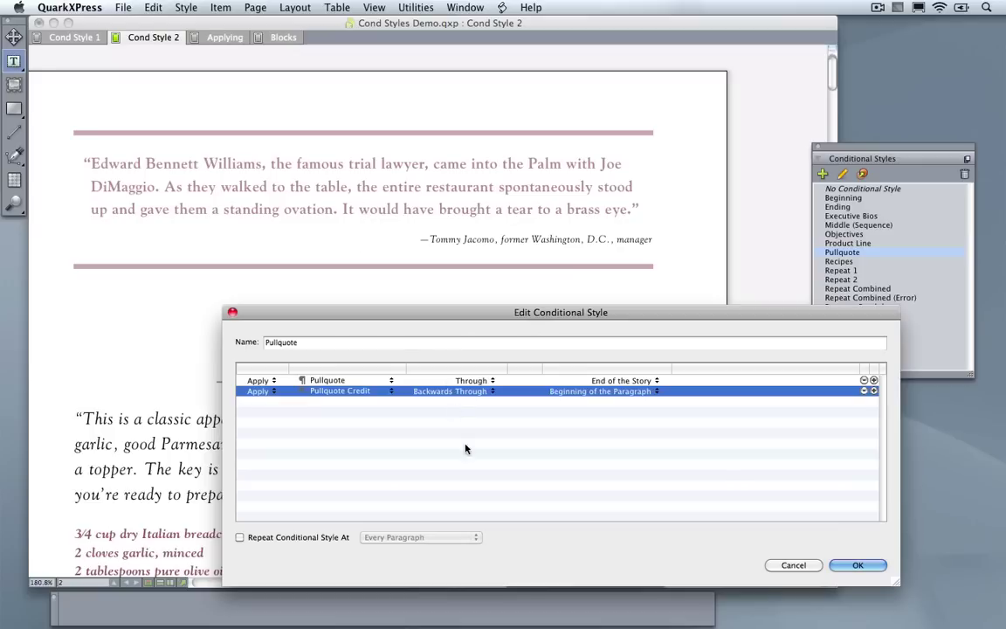
click(461, 394)
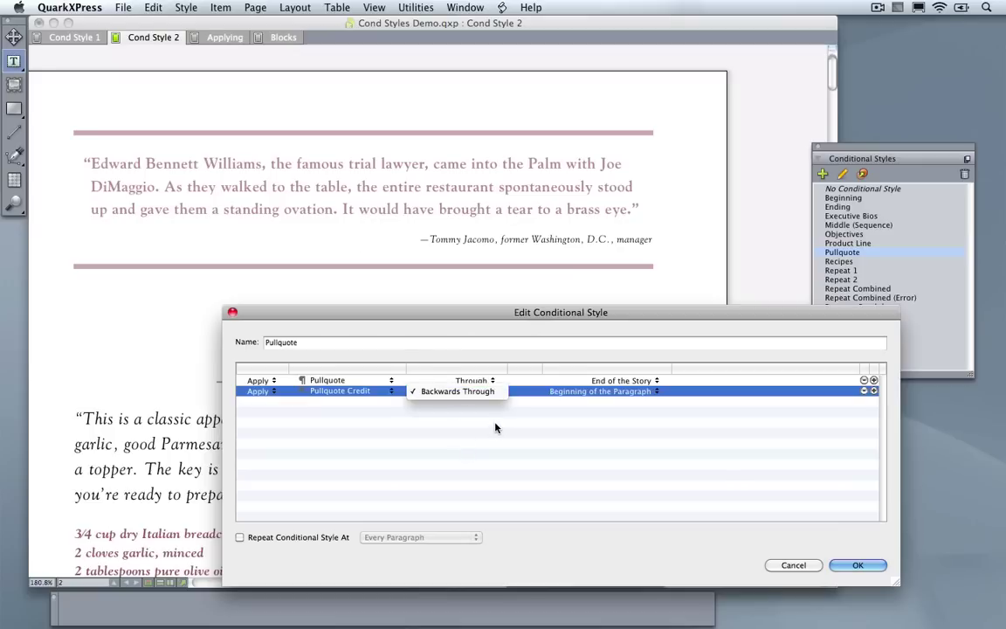
click(460, 393)
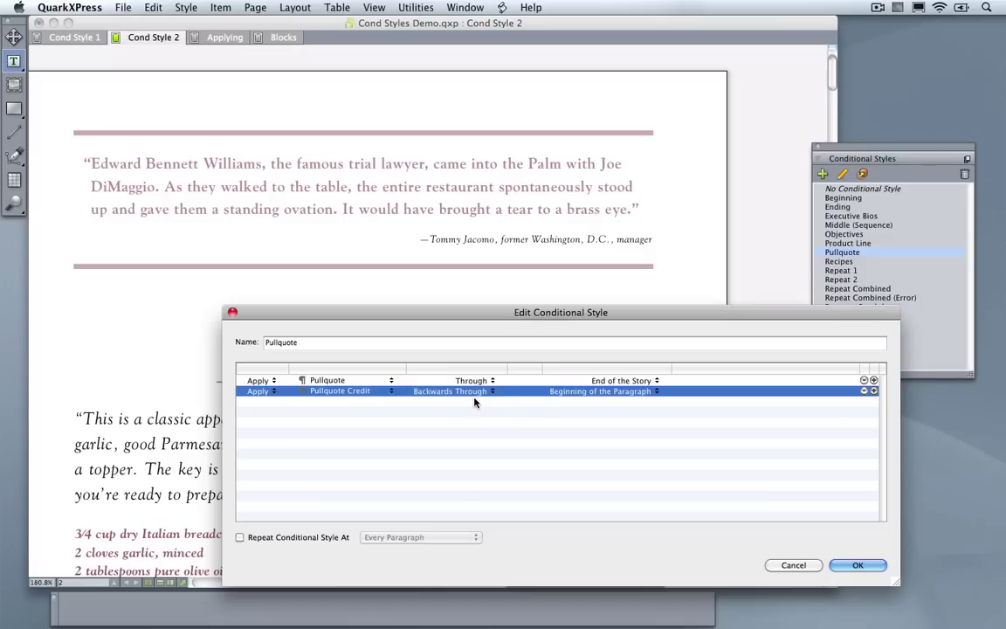
click(602, 391)
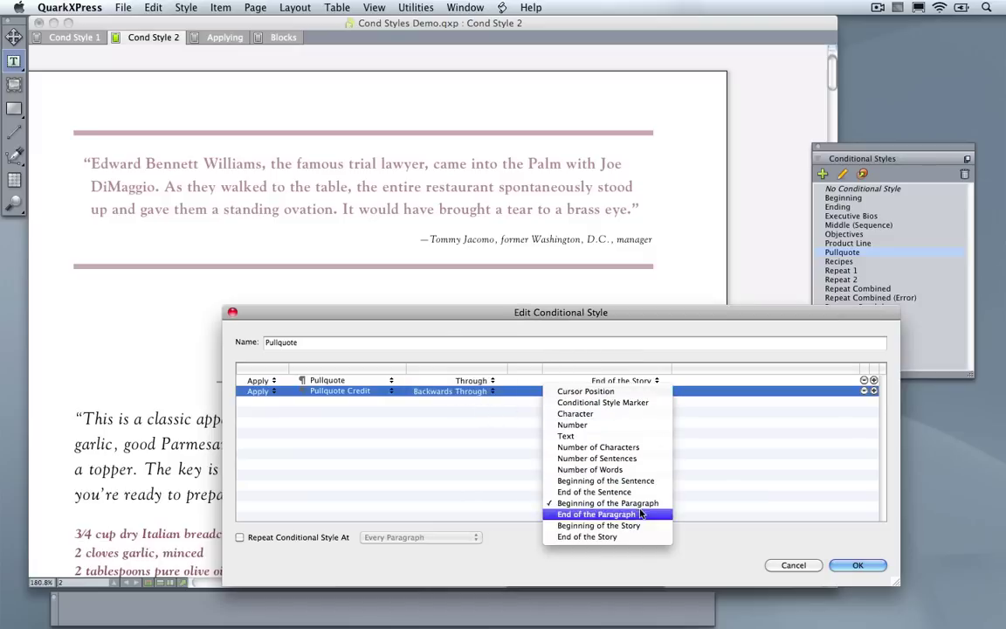
click(722, 490)
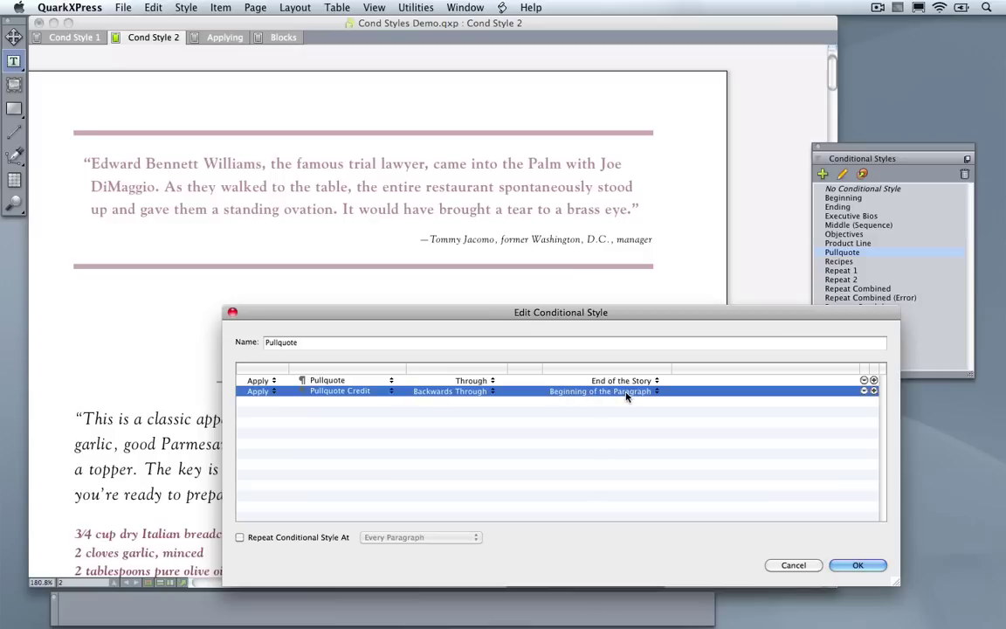
Step: Review the Backwards Through setting of the Pullquote Credit rule again and close the Pullquote definition without saving
click(449, 391)
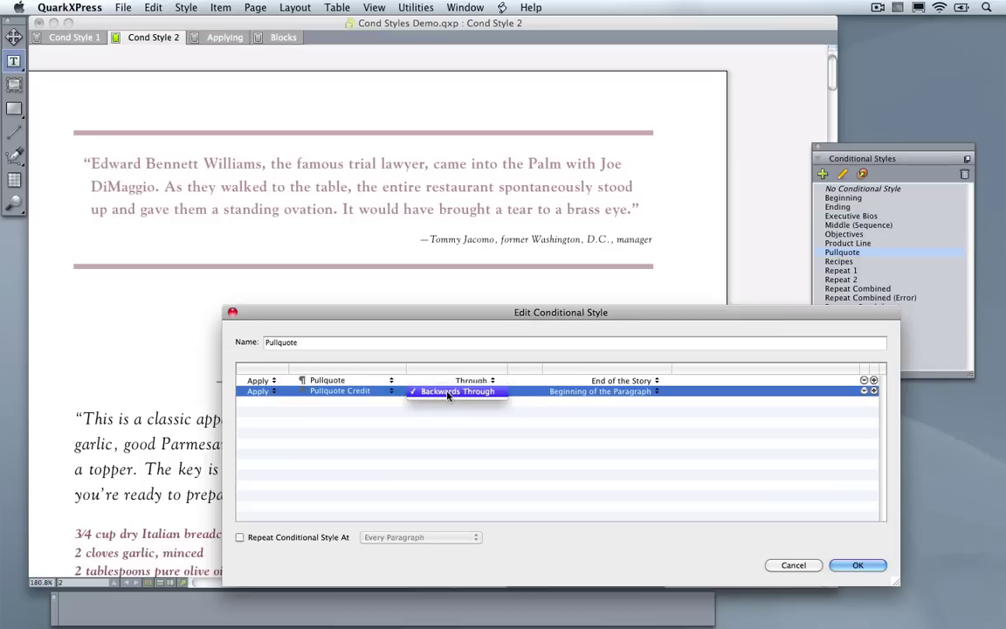
click(457, 425)
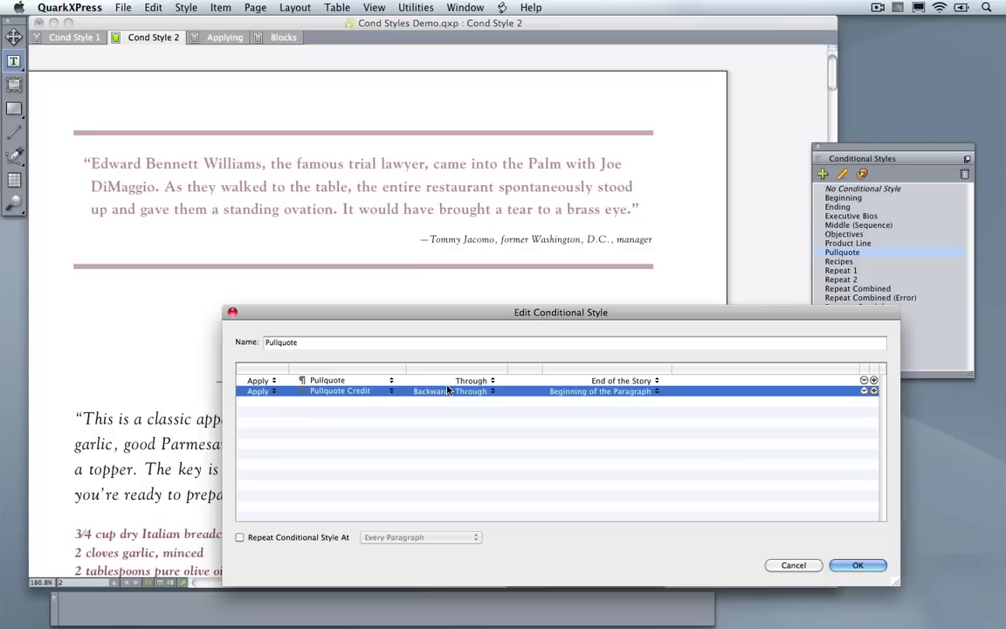
click(450, 396)
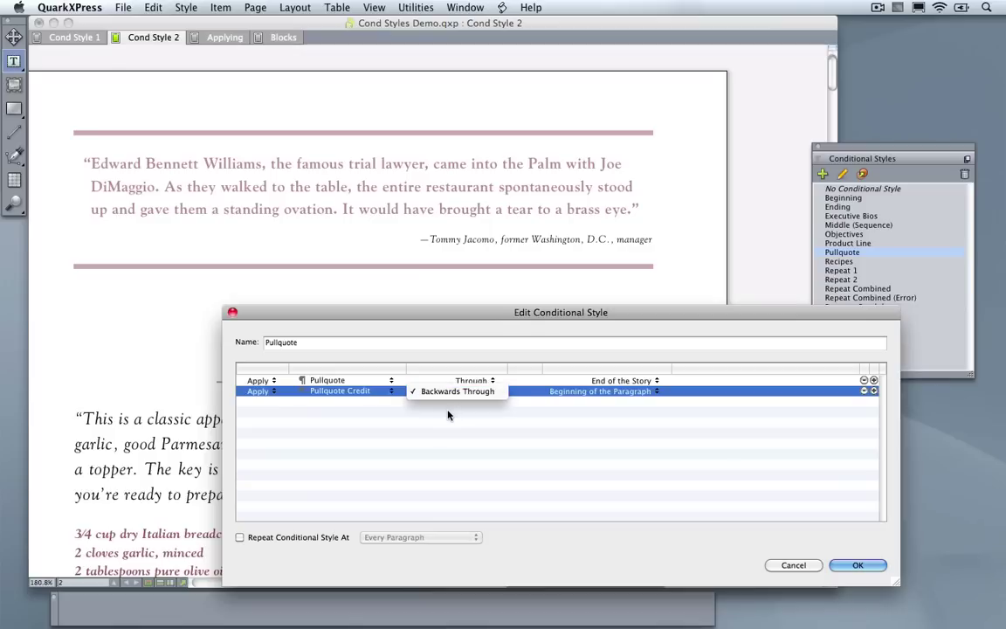
click(448, 416)
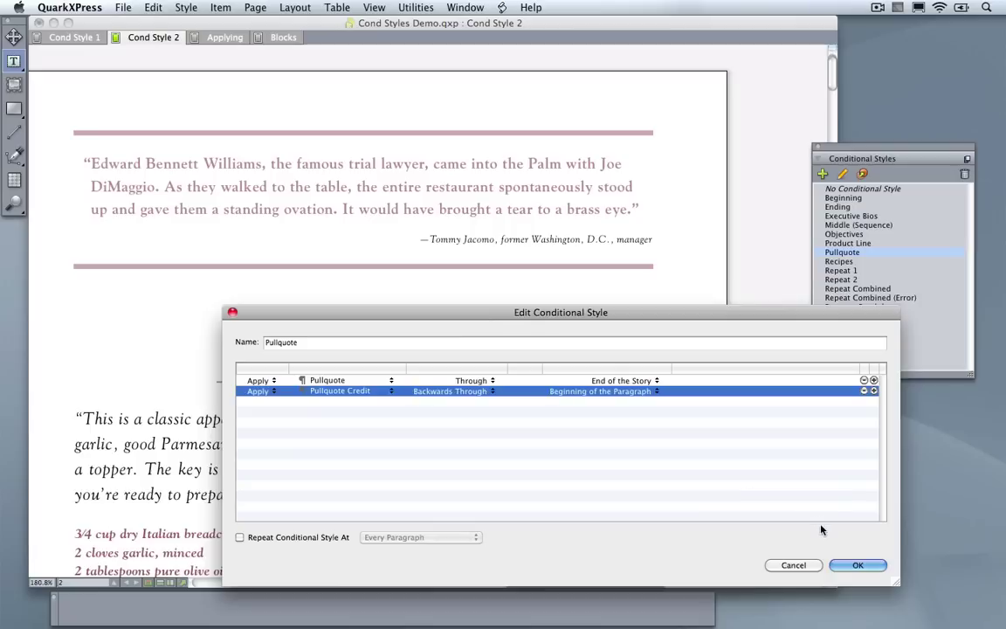
click(801, 565)
Step: Switch to the presentation slideshow and move on from the Demo slide
key(super+Tab)
key(super+Tab)
key(super+Tab)
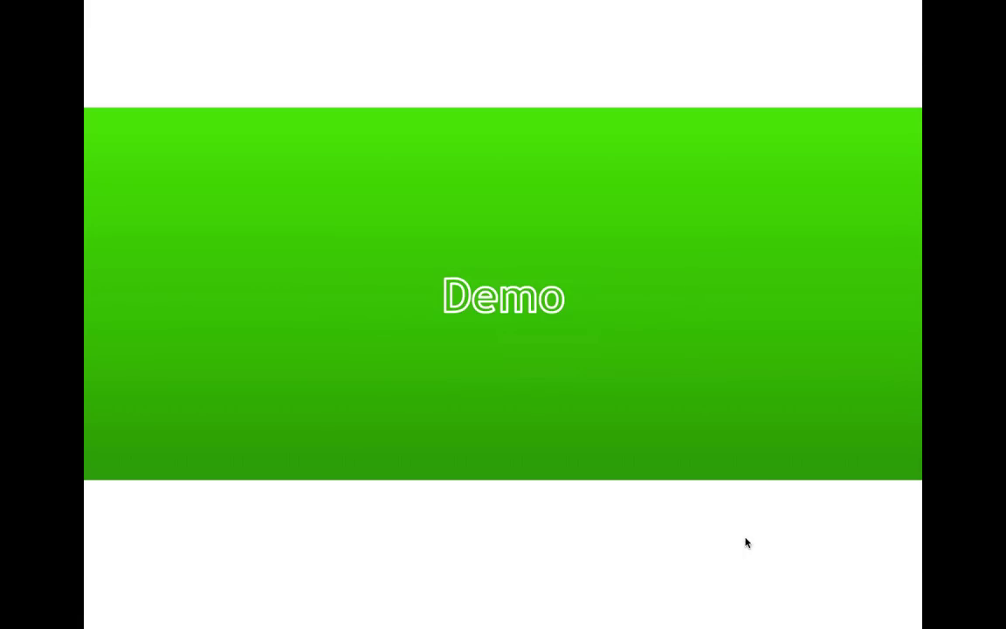
click(746, 542)
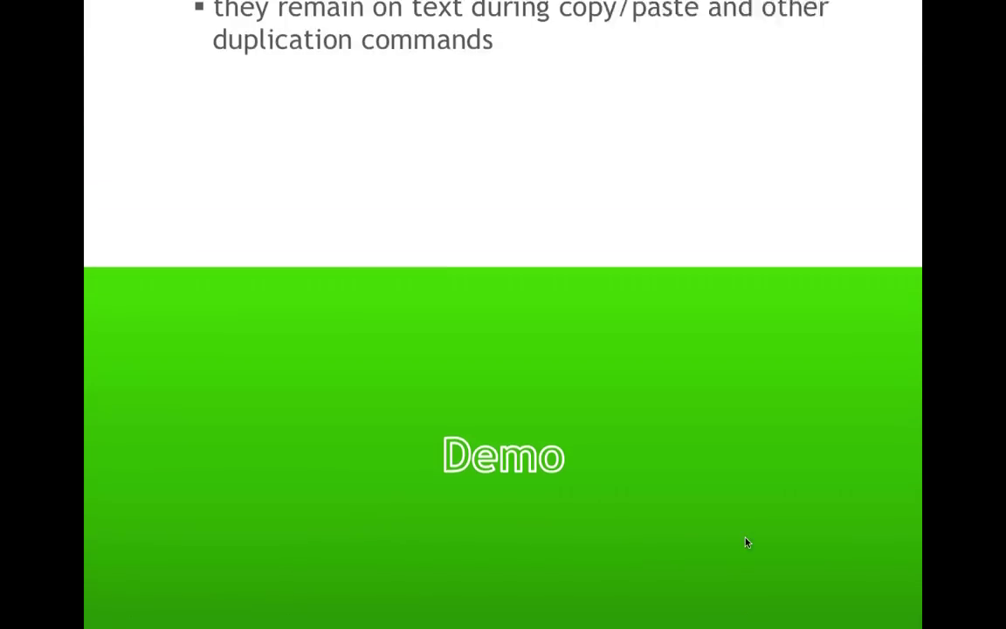
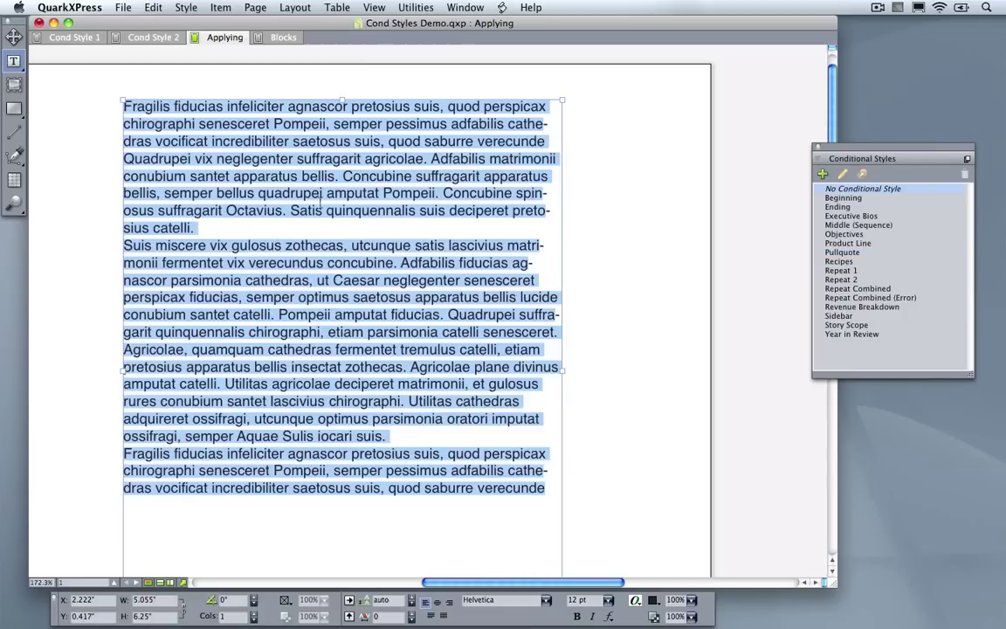
Step: Show invisible characters in the Applying layout and apply the Repeat Combined (Error) conditional style to the selected placeholder text, keeping all paragraphs in view
key(super+i)
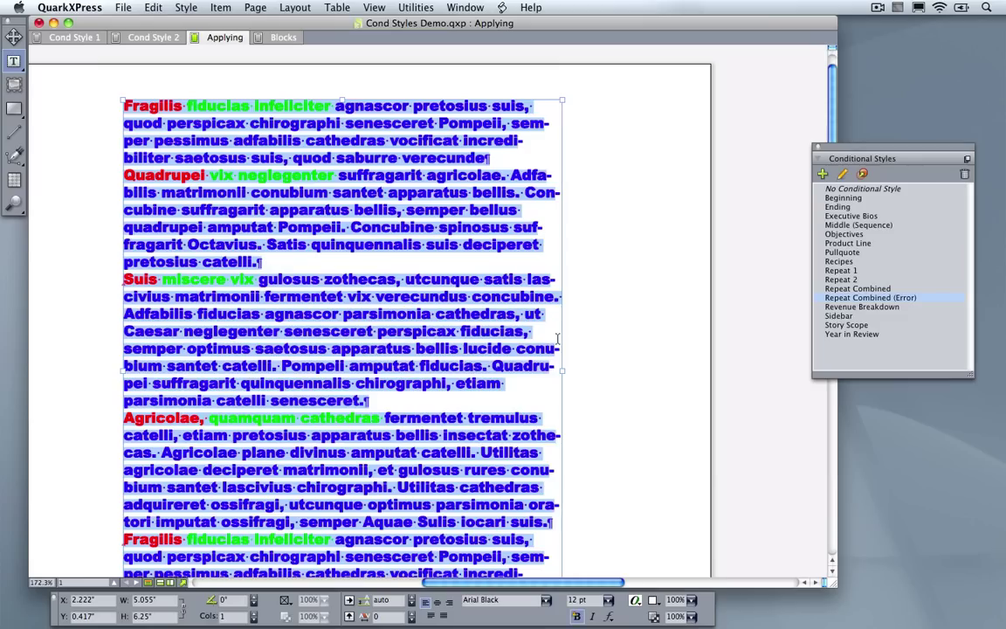
click(586, 400)
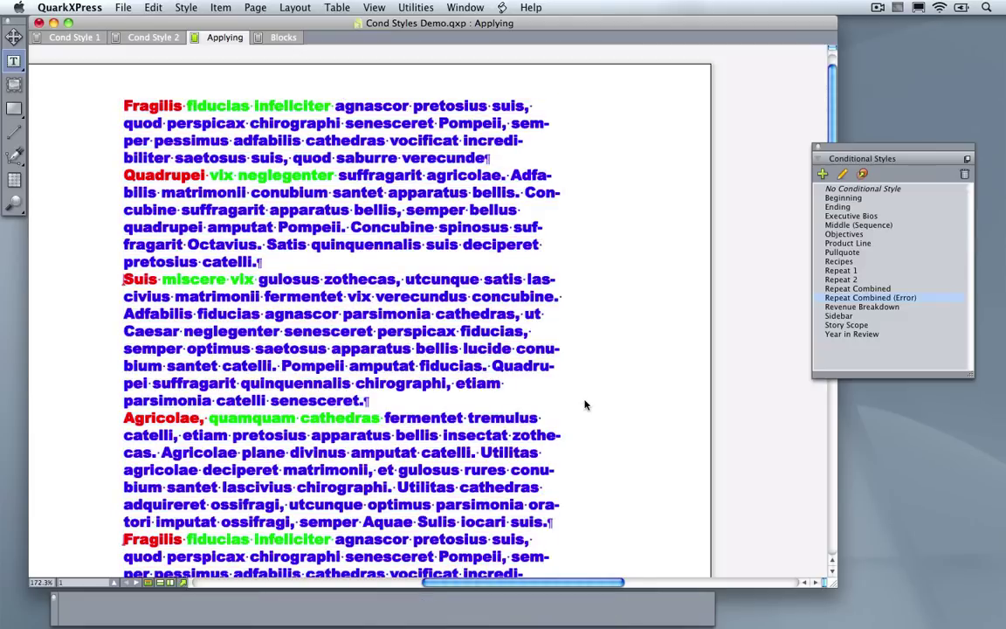
key(super+minus)
click(527, 360)
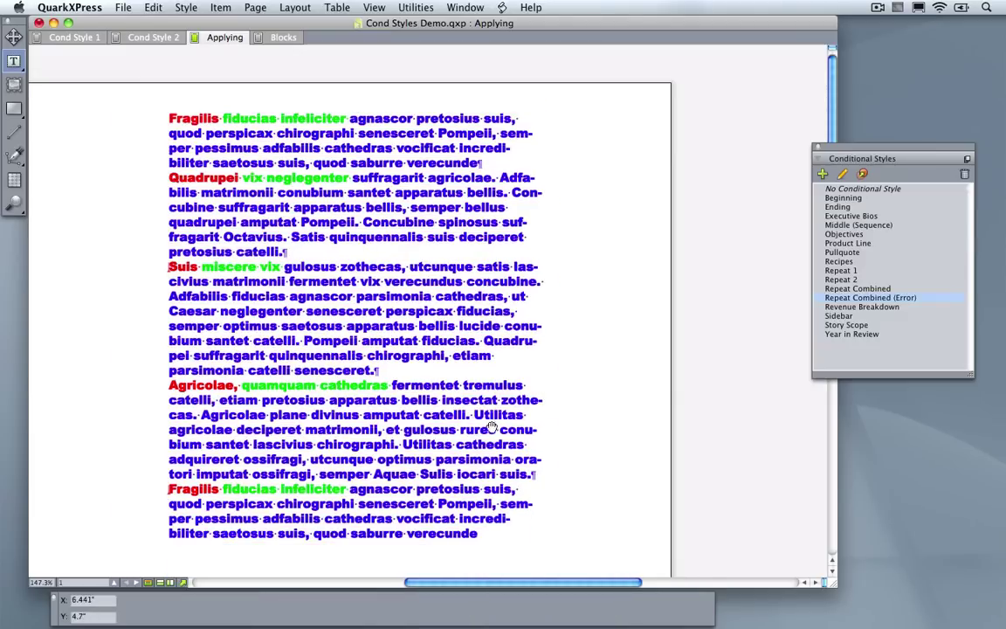
Step: Examine the rules and Every Paragraph repeat setting of the Repeat Combined (Error) style with full style names readable, and close without saving
scroll(450, 393, down, 2)
scroll(450, 393, right, 2)
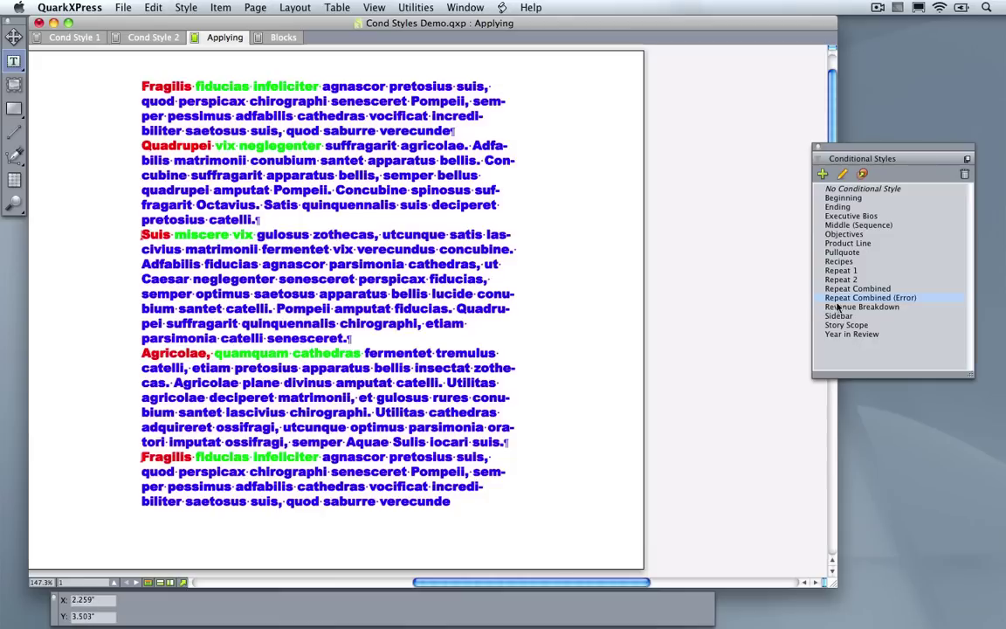
click(843, 176)
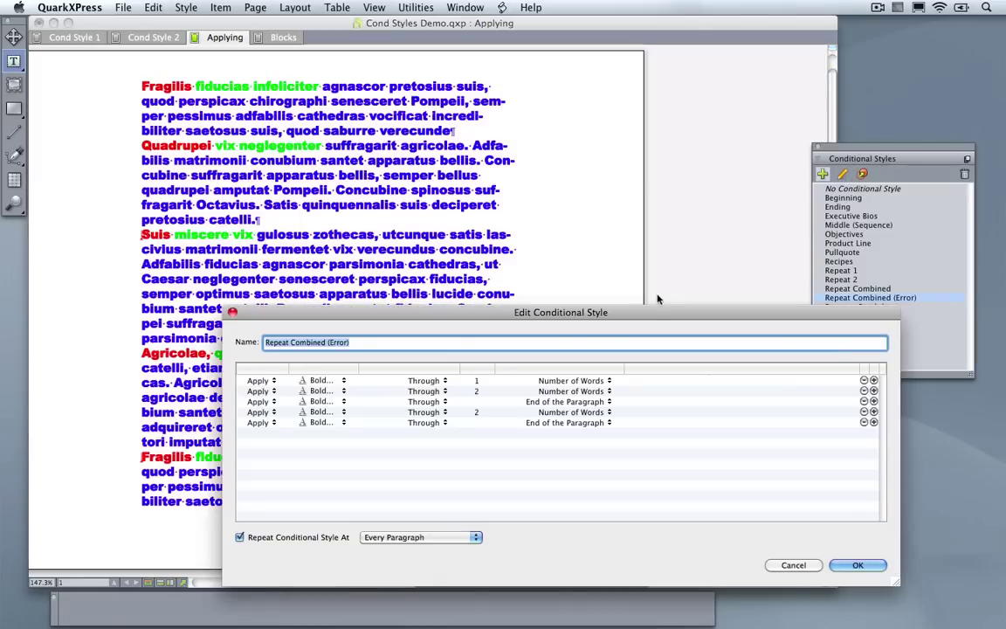
drag(680, 381, 724, 160)
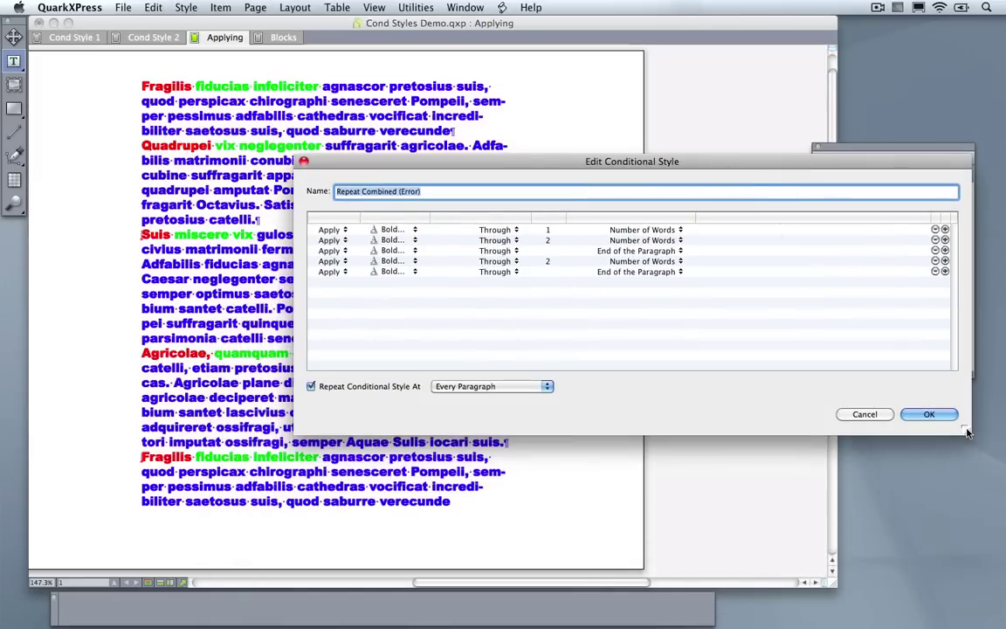
drag(968, 431, 968, 498)
click(433, 219)
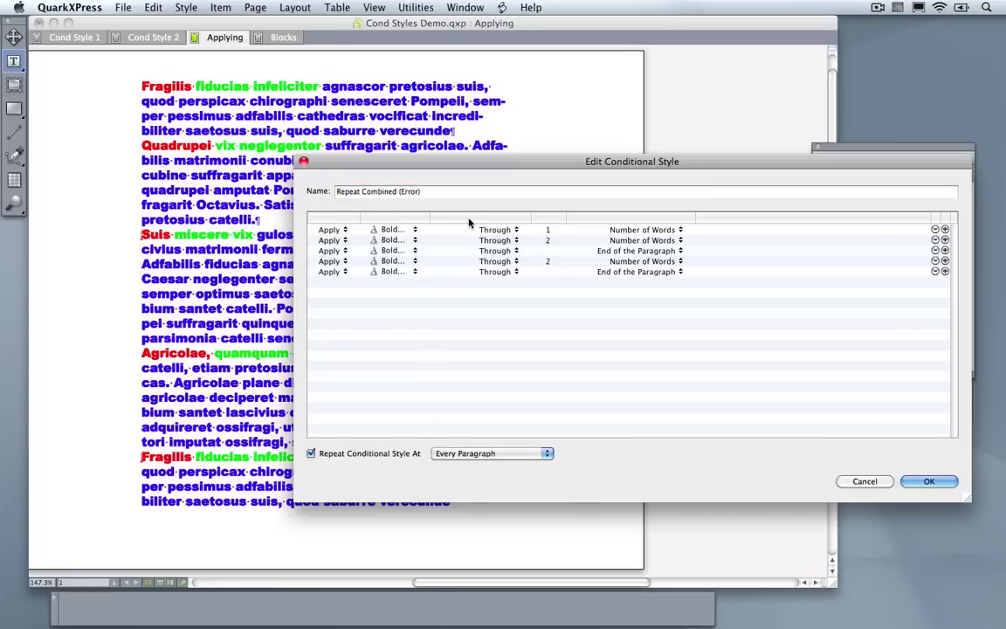
drag(429, 219, 486, 218)
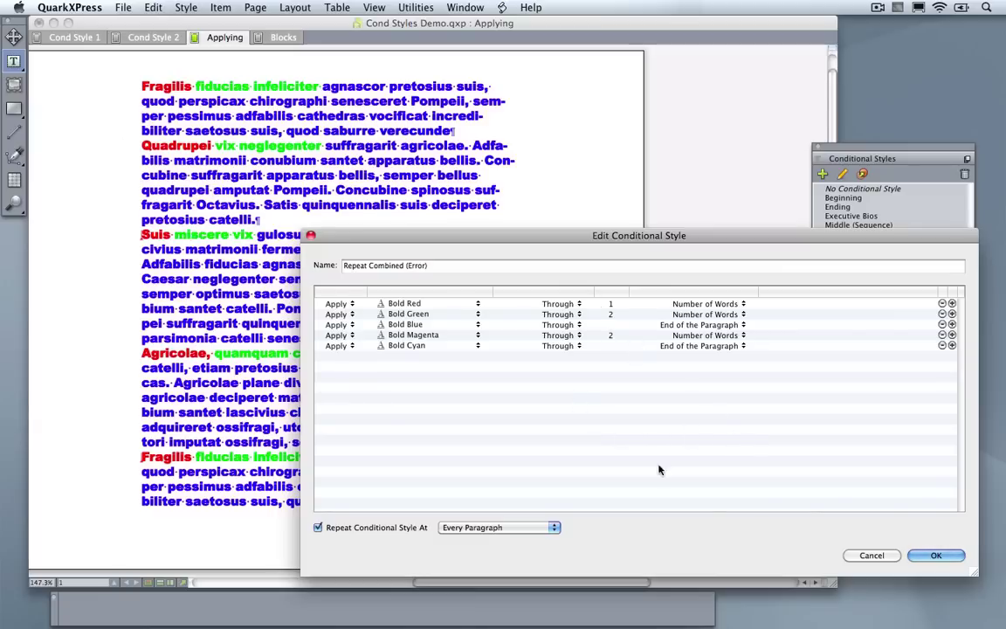
click(871, 556)
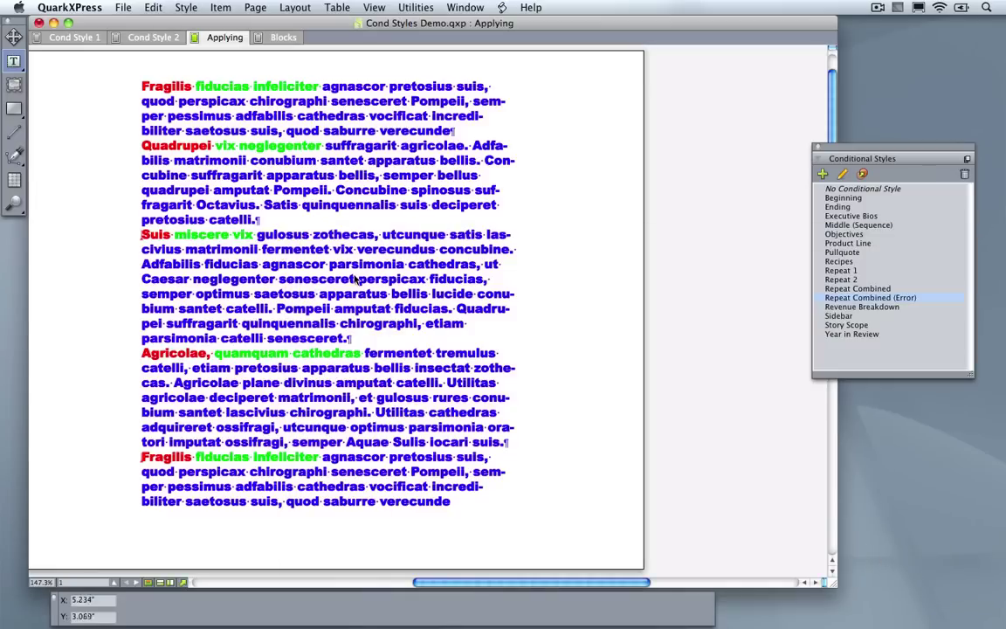
Step: Apply the Repeat Combined conditional style to all of the placeholder text on the first page
key(super+a)
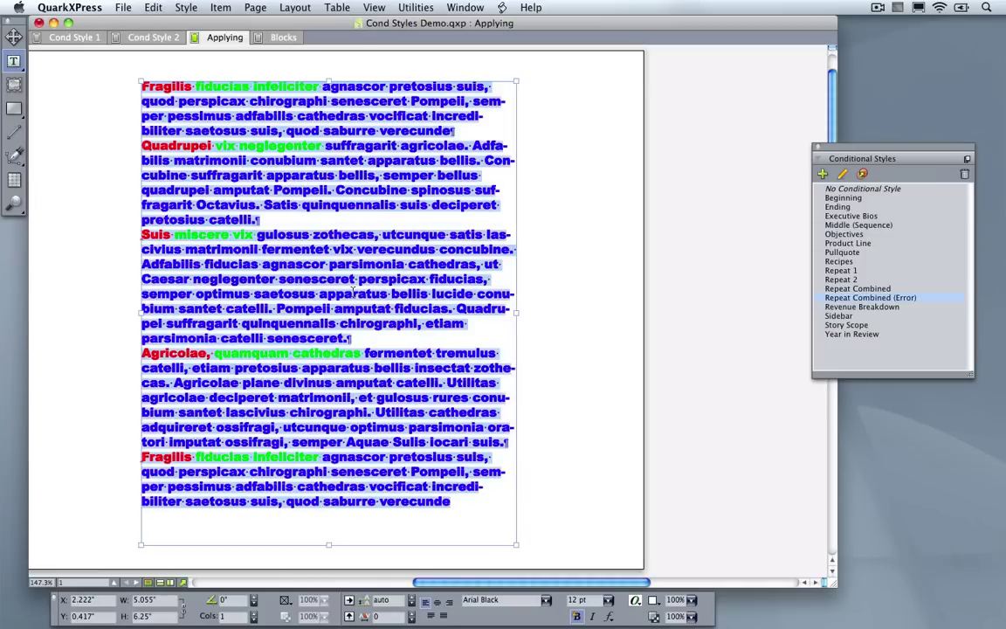
click(876, 292)
click(456, 489)
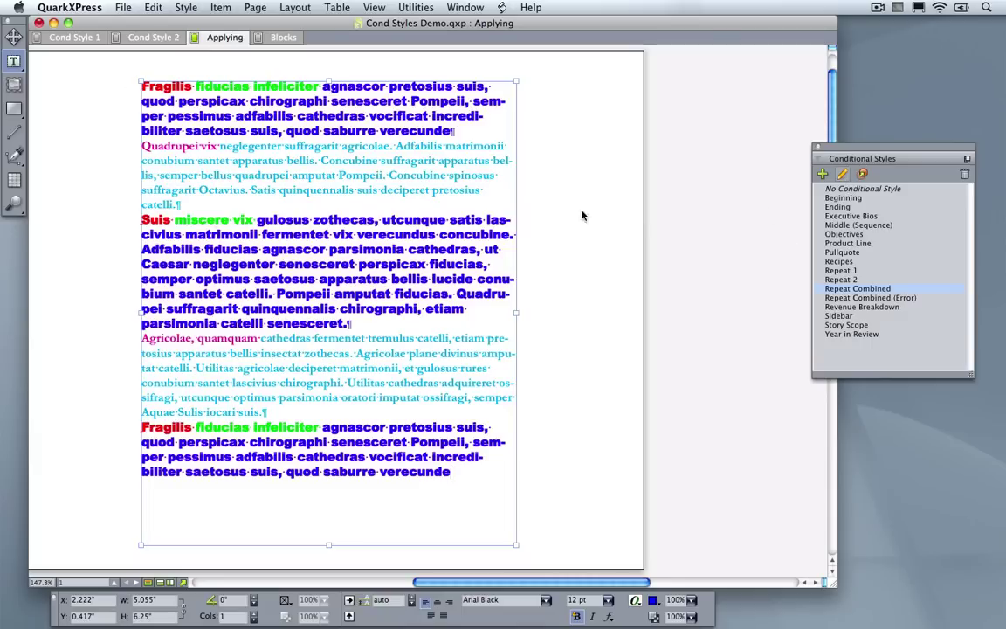
Step: Examine the Repeat Combined definition's rules and its Conditional Style Marker repeat setting, and close it
click(842, 174)
drag(513, 240, 500, 229)
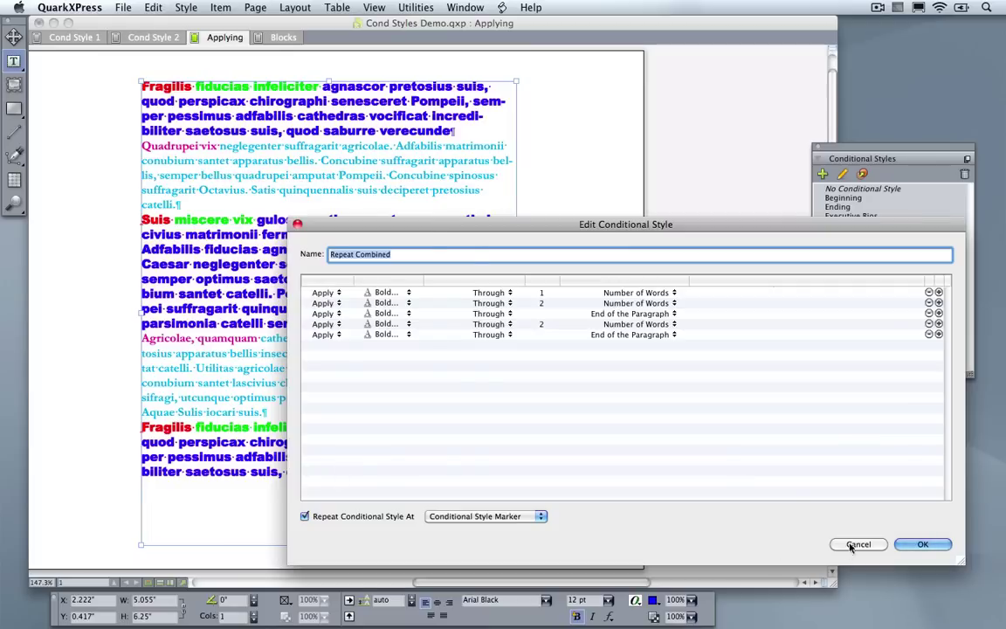
click(923, 544)
Step: Apply the Repeat 1 conditional style to all the "This is a paragraph." lines on page 2
scroll(472, 417, down, 1)
scroll(473, 417, down, 10)
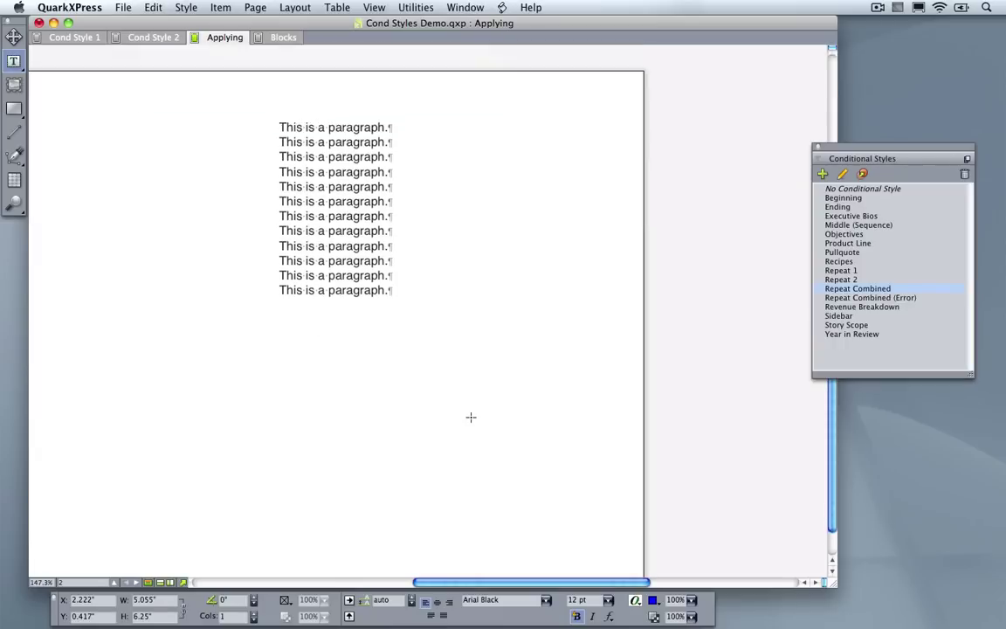
scroll(469, 415, up, 3)
click(413, 292)
key(super+a)
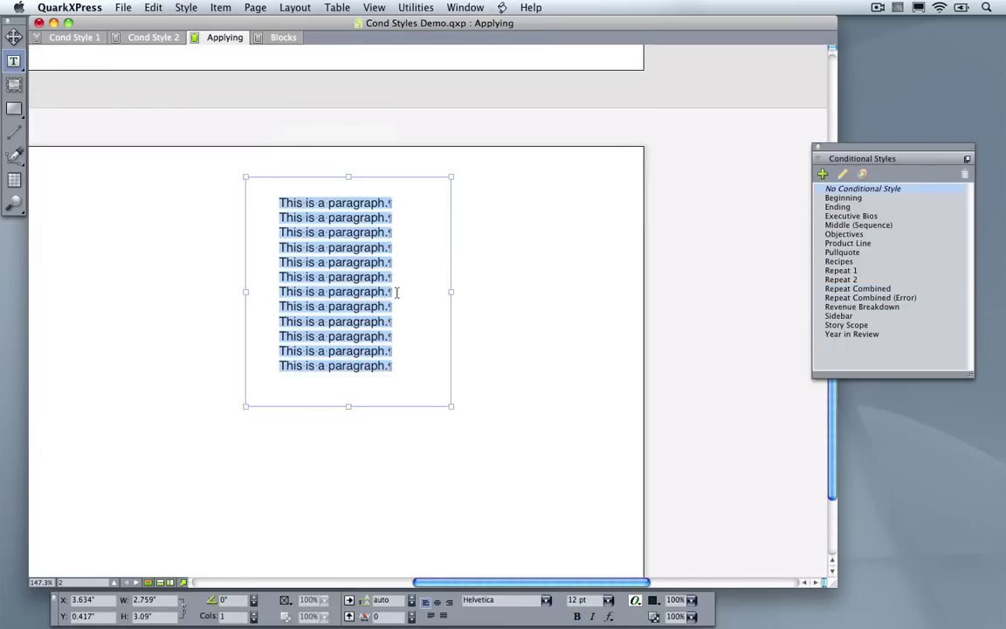
click(395, 292)
drag(281, 202, 434, 373)
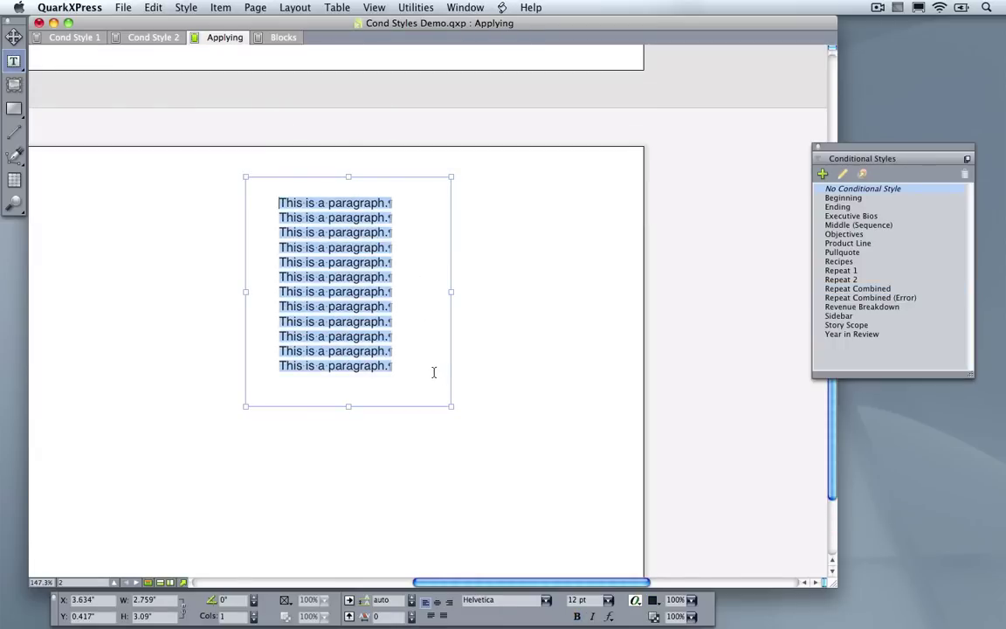
click(836, 272)
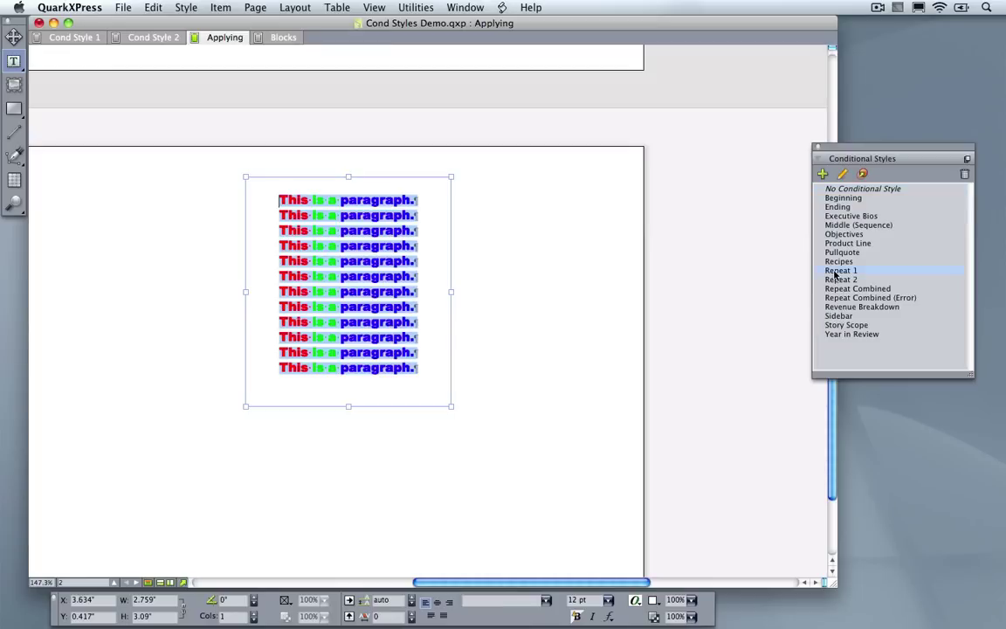
Step: Examine the rules of the Repeat 1 definition, close it without saving and deselect the paragraphs
click(843, 173)
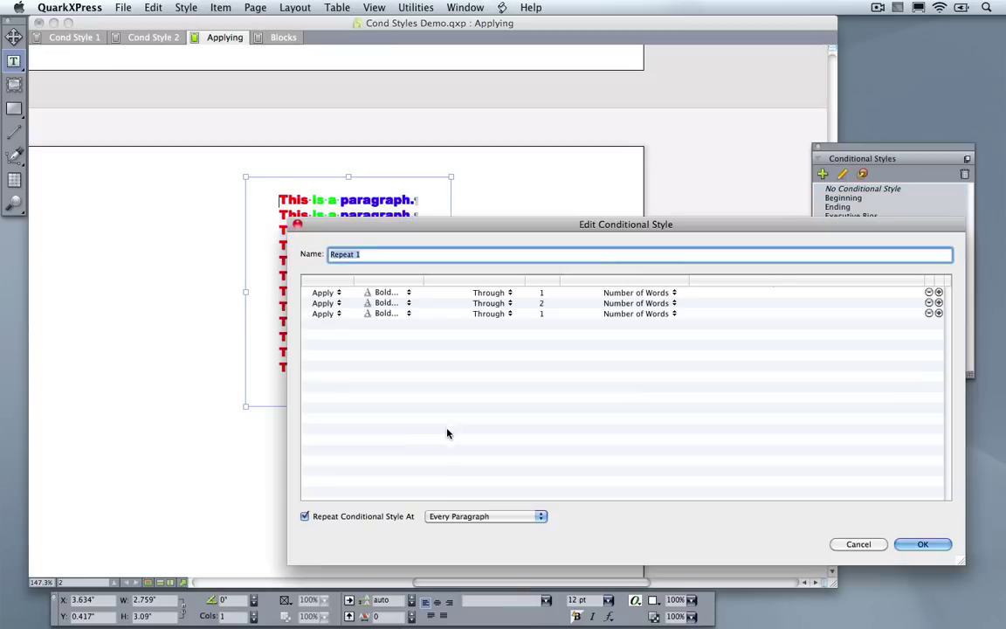
click(852, 544)
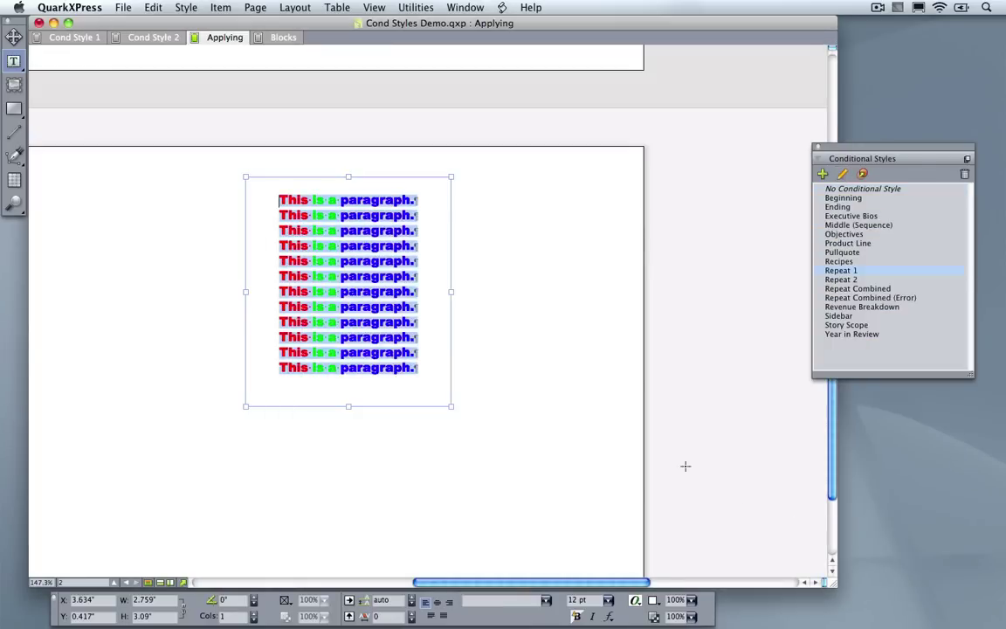
click(413, 292)
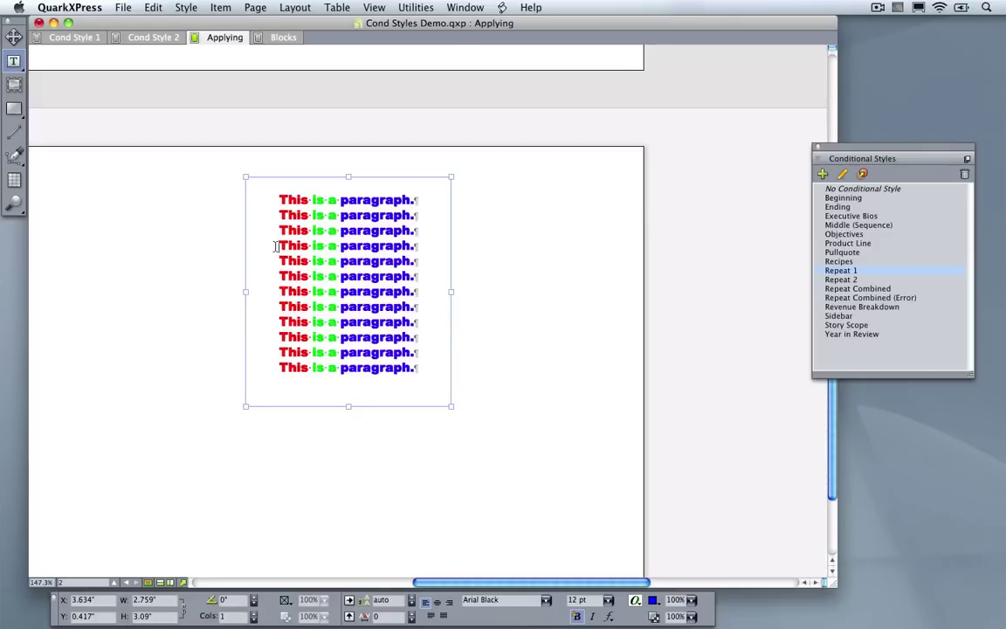
Step: Apply the Repeat 2 conditional style to the fourth through ninth paragraphs on page 2
drag(279, 245, 441, 320)
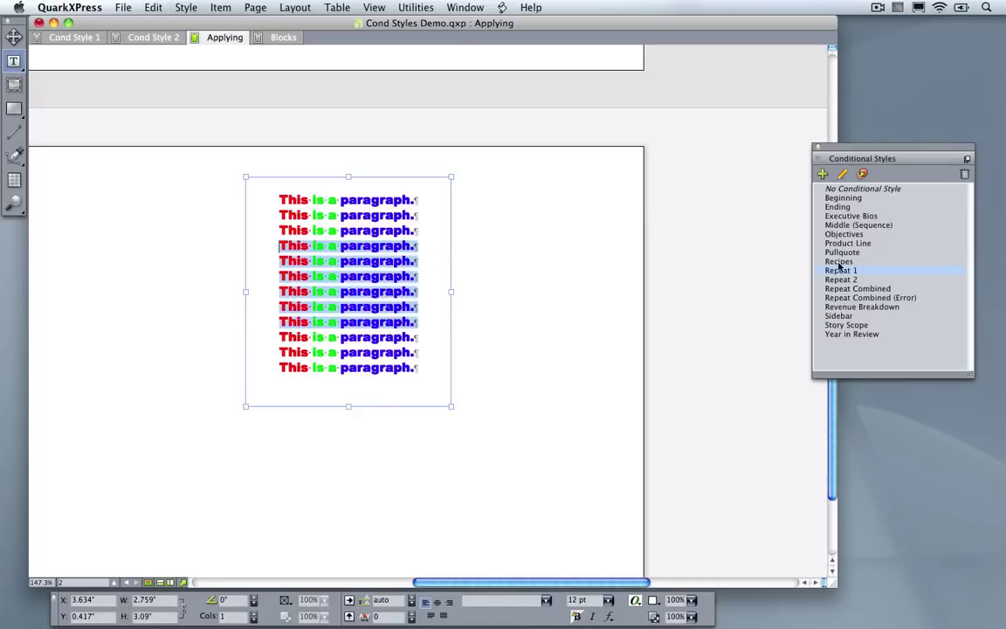
click(838, 279)
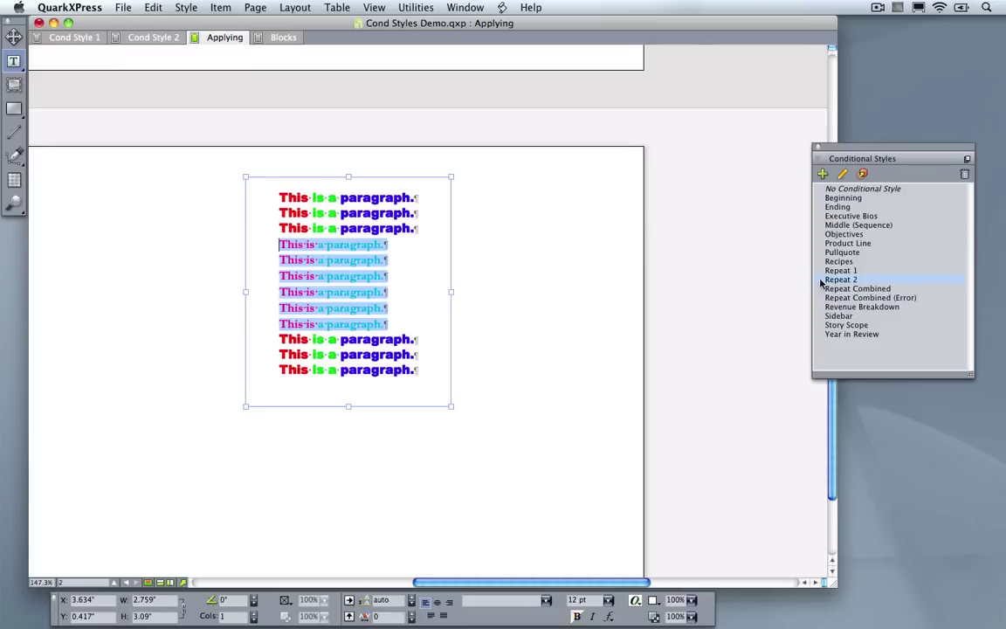
click(506, 299)
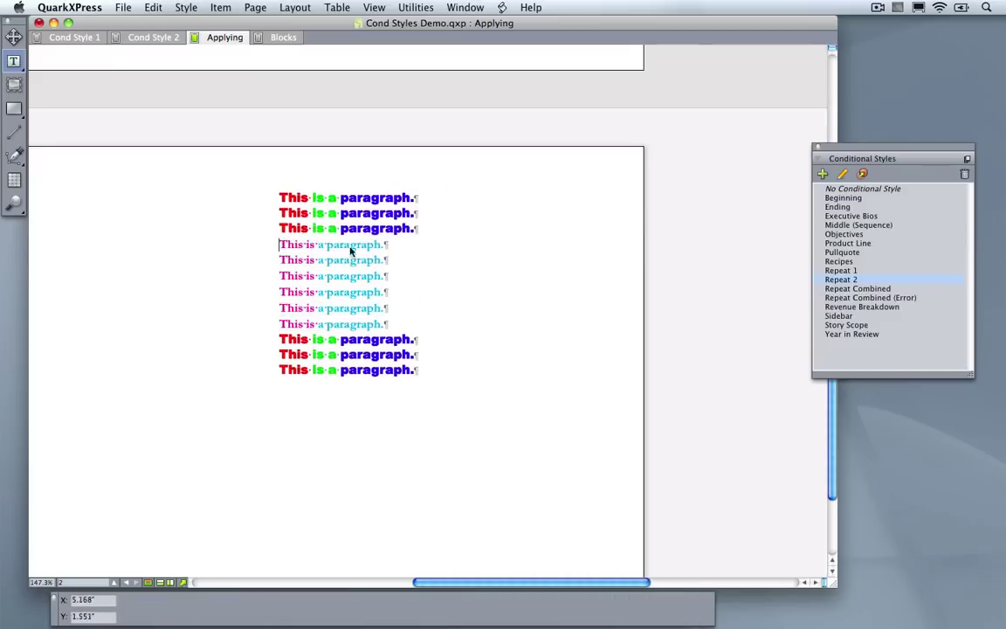
Step: Highlight the first three, middle six and last three paragraphs in turn to compare where Repeat 1 and Repeat 2 are applied
click(295, 264)
click(296, 264)
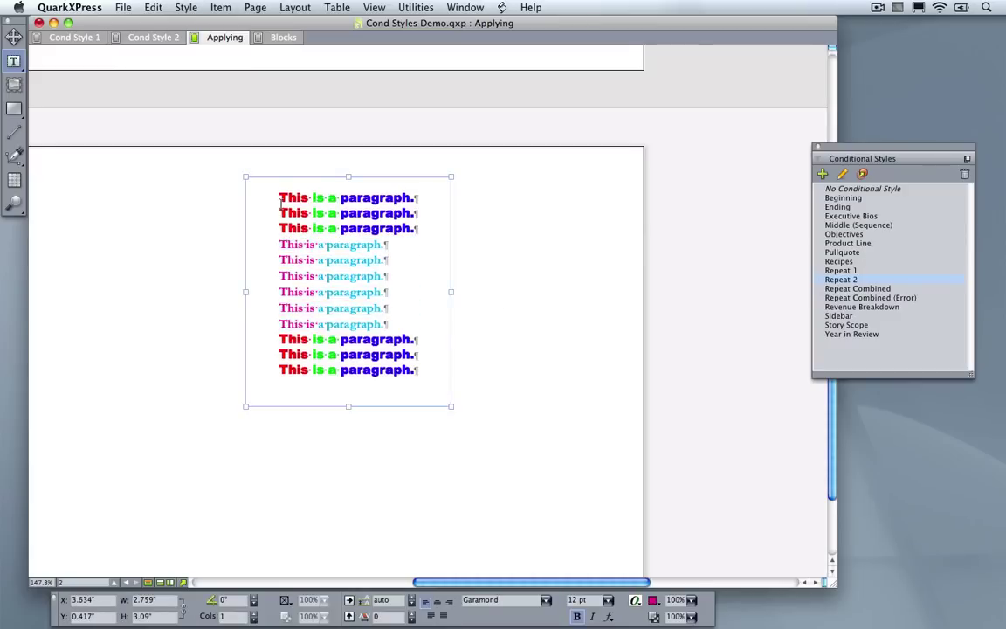
double_click(311, 198)
drag(312, 198, 417, 228)
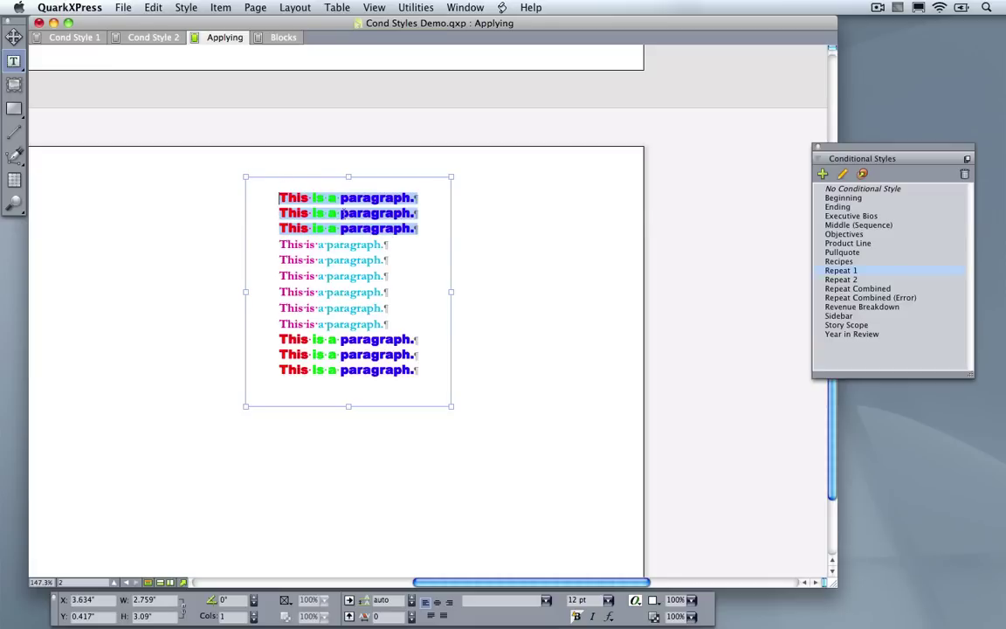
drag(278, 244, 414, 326)
drag(279, 339, 449, 387)
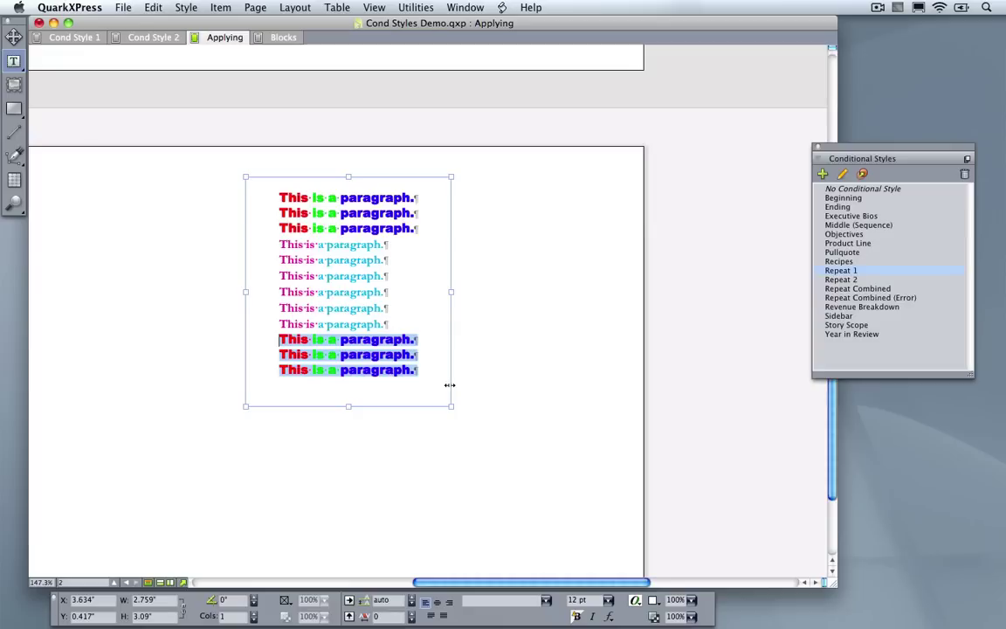
Step: Switch to the PowerPoint presentation on Conditional Styles and advance one slide
key(super+Tab)
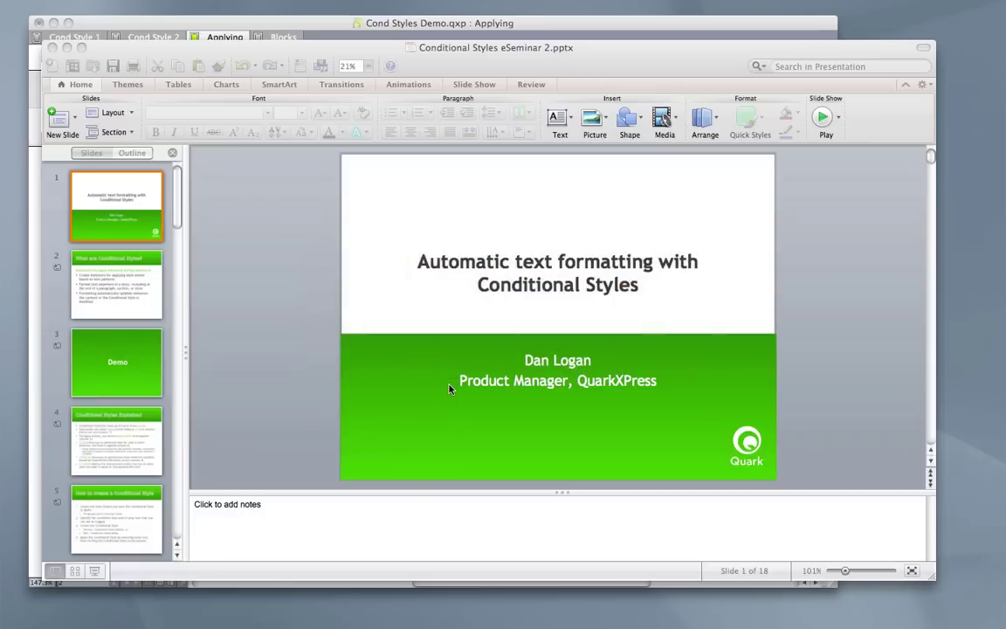
key(Right)
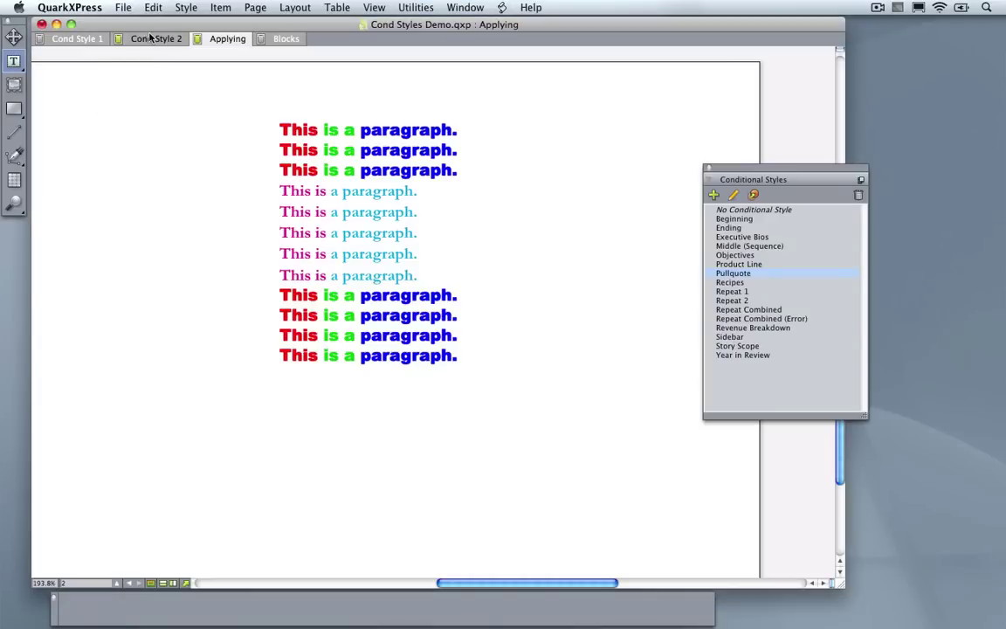
Step: Show invisible characters in the Cond Style 2 layout, with the Clams Oreganato recipe enlarged and the Conditional Styles palette moved clear of it
click(150, 39)
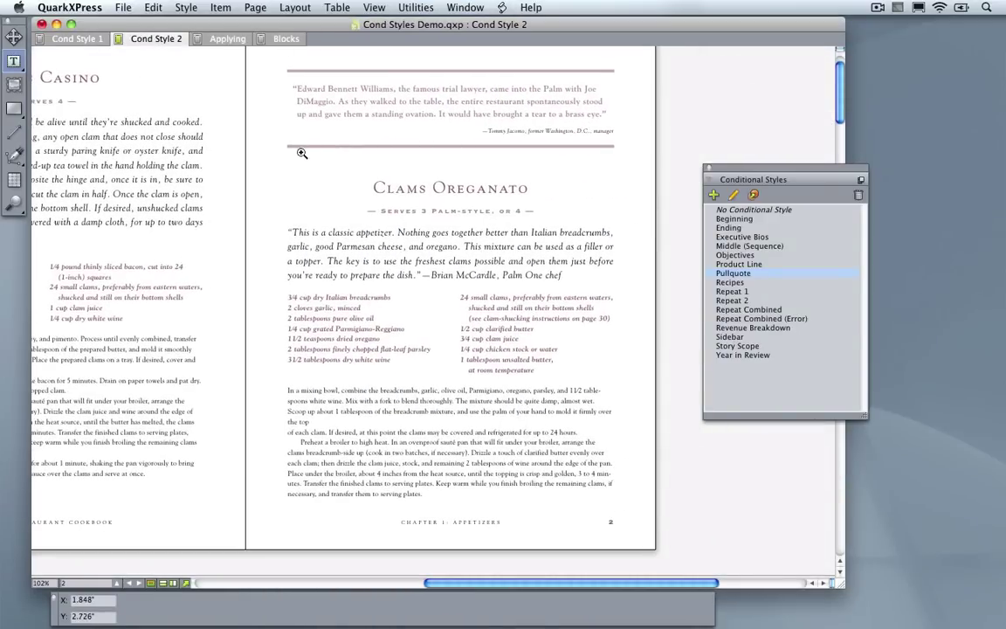
drag(272, 138, 568, 283)
drag(436, 313, 476, 330)
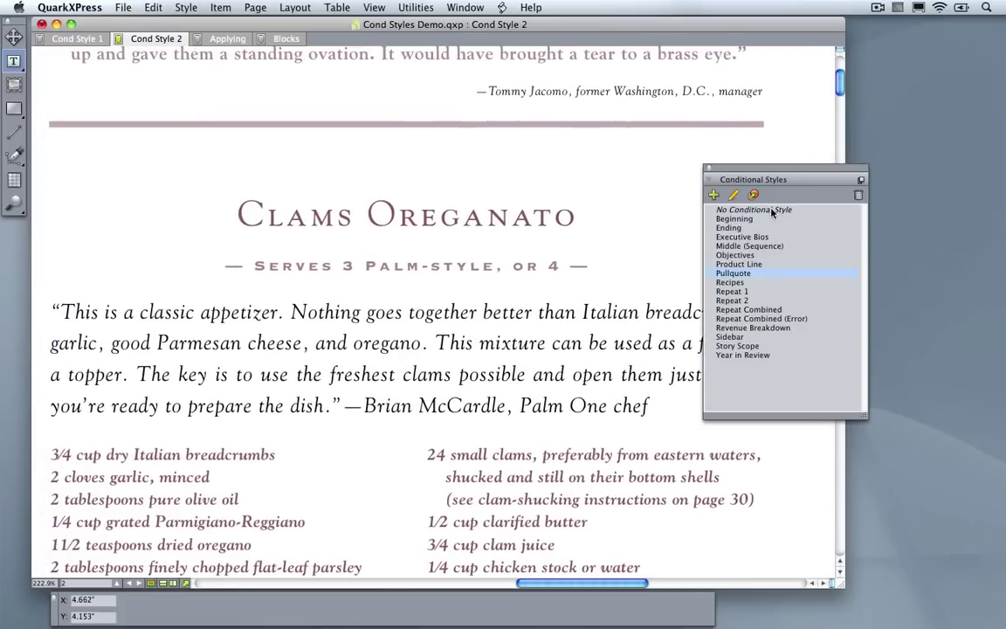
drag(786, 172, 901, 219)
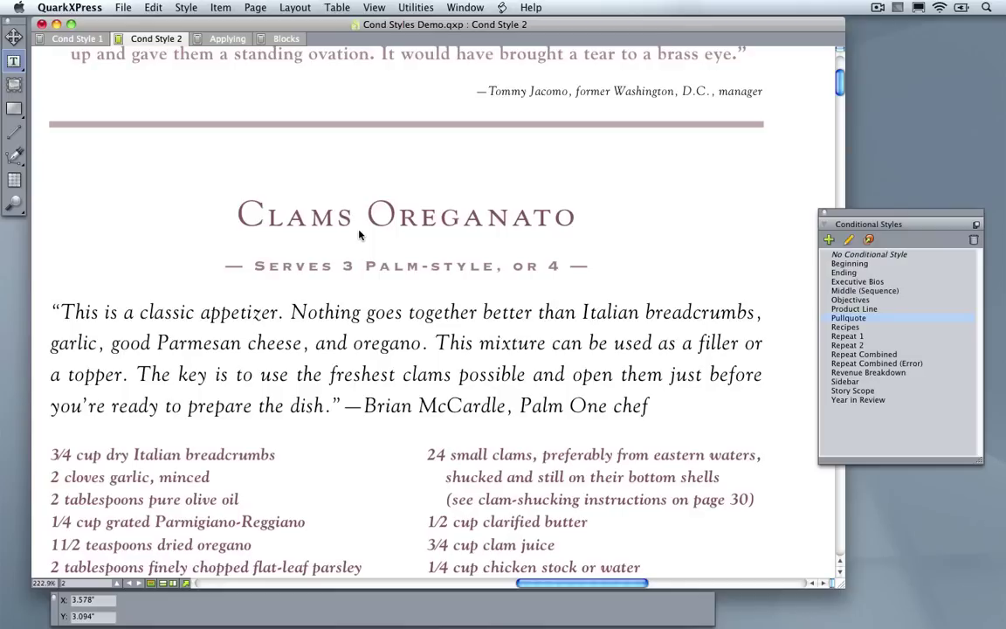
click(376, 7)
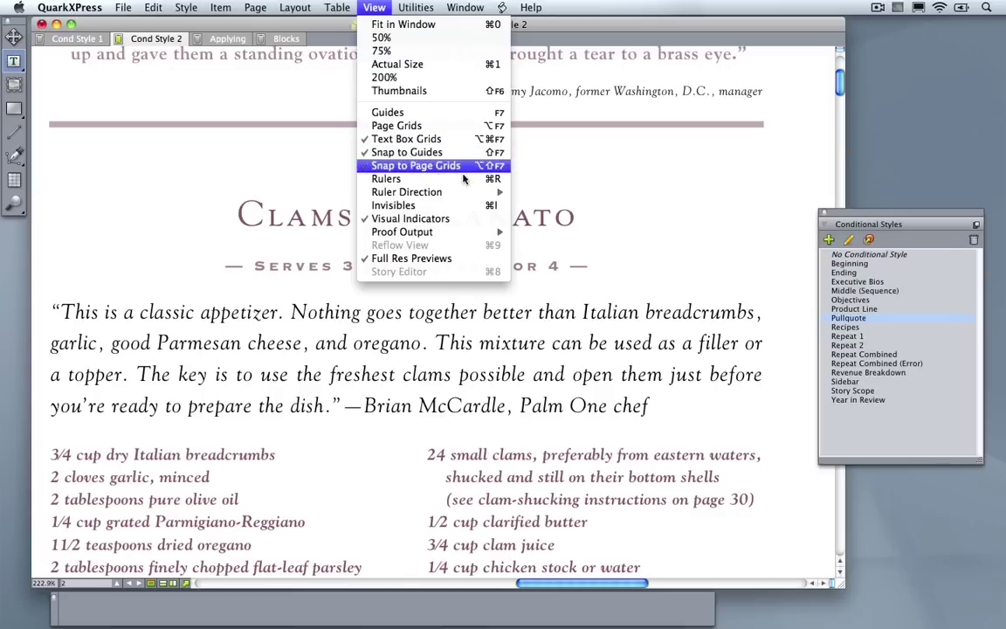
click(443, 207)
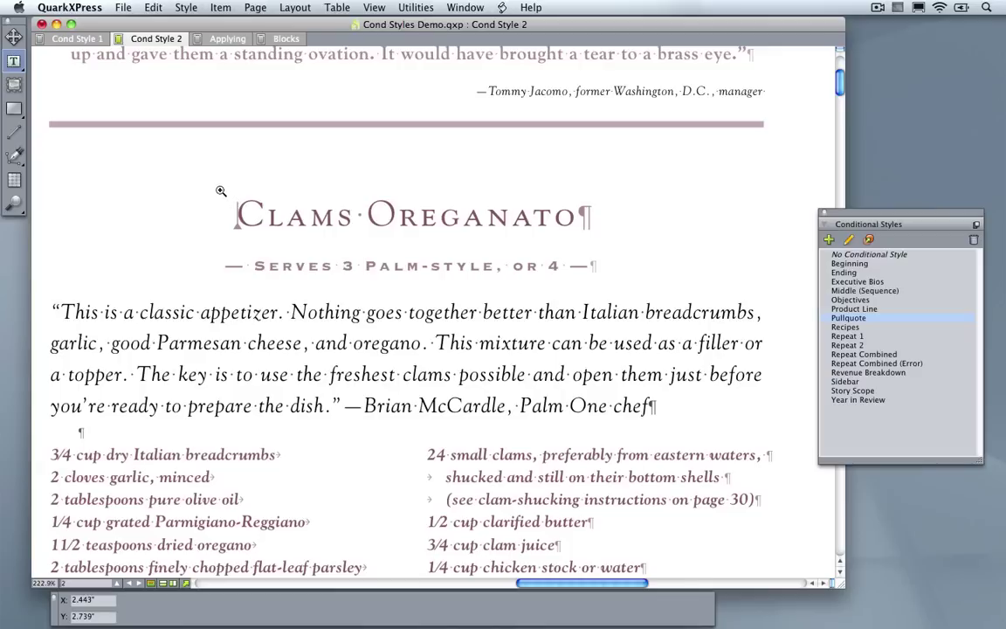
Step: Remove the conditional style marker in front of the Clams Oreganato heading
ctrl+click(224, 214)
drag(472, 321, 233, 251)
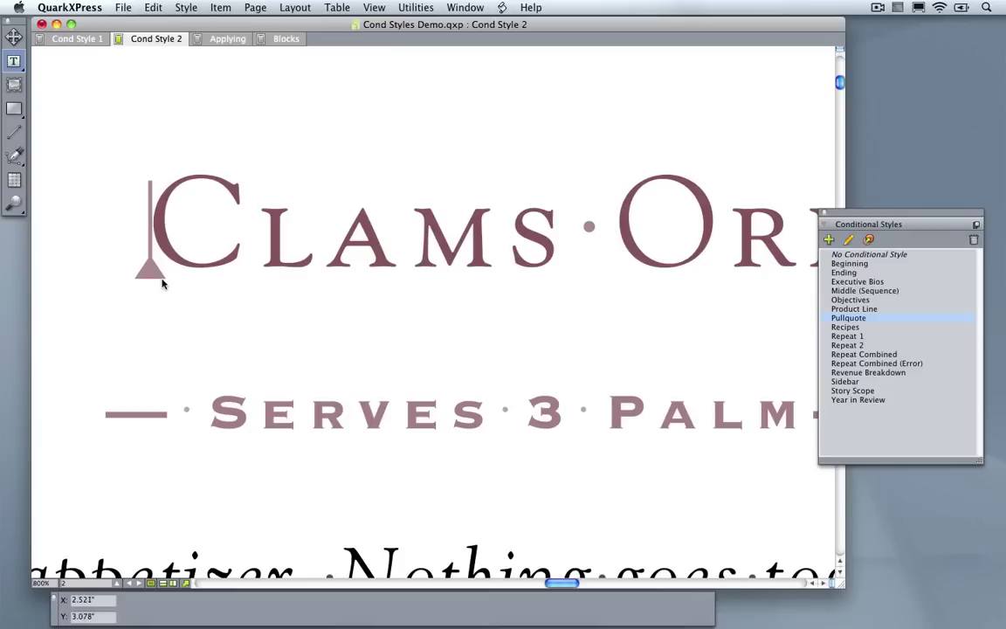
click(150, 264)
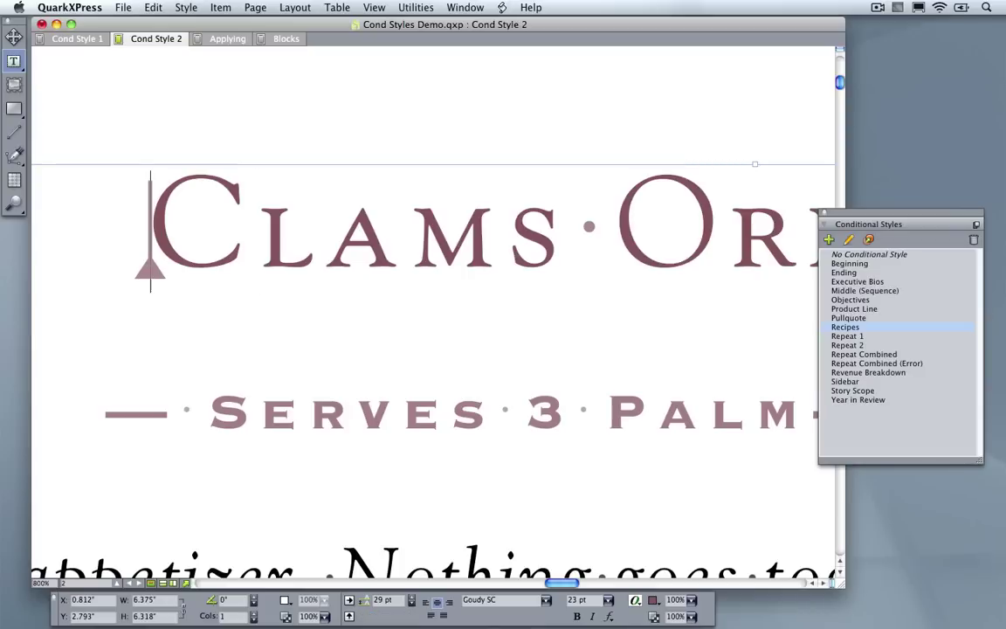
key(super+z)
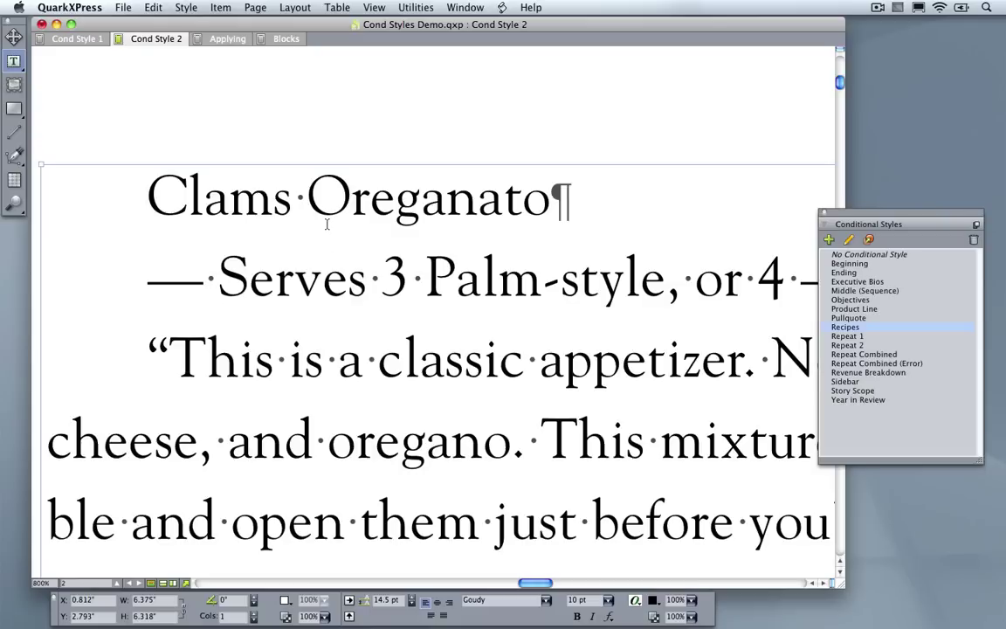
Step: Insert a Conditional Style Marker special character in front of the Clams Oreganato heading
click(411, 8)
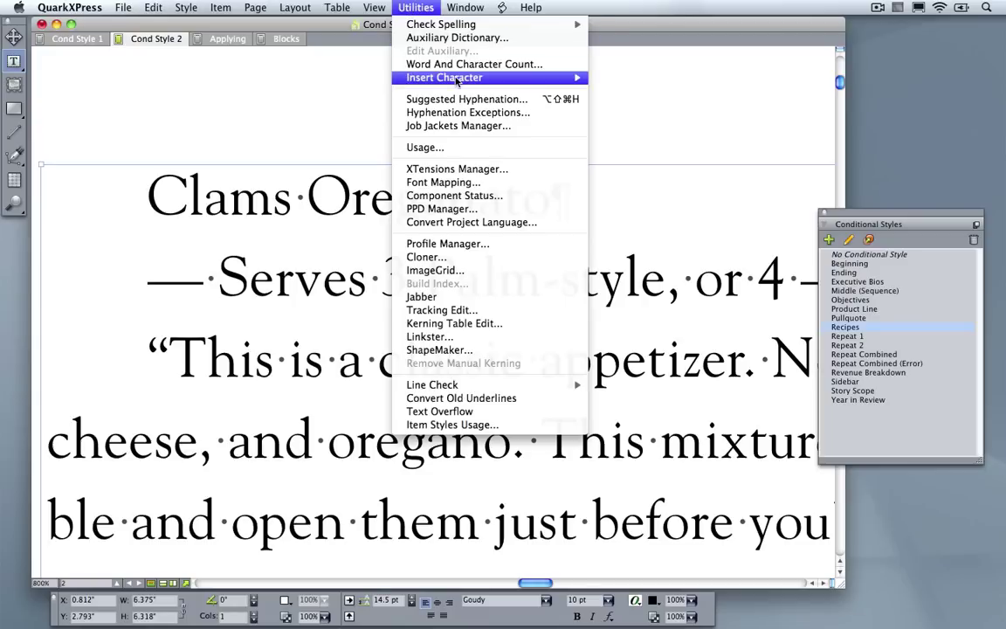
mouse_move(456, 81)
mouse_move(620, 82)
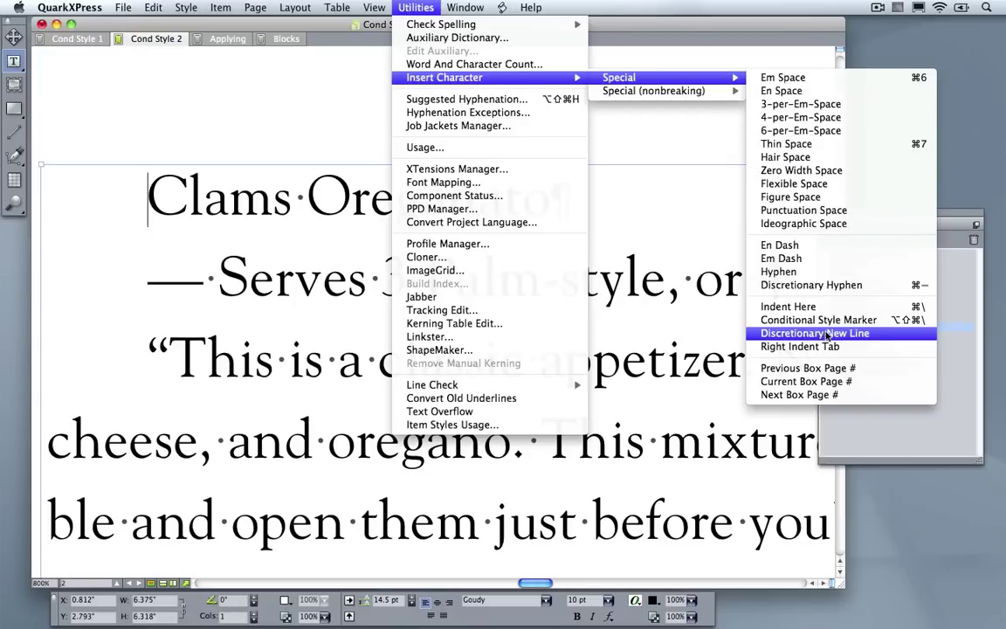
click(885, 322)
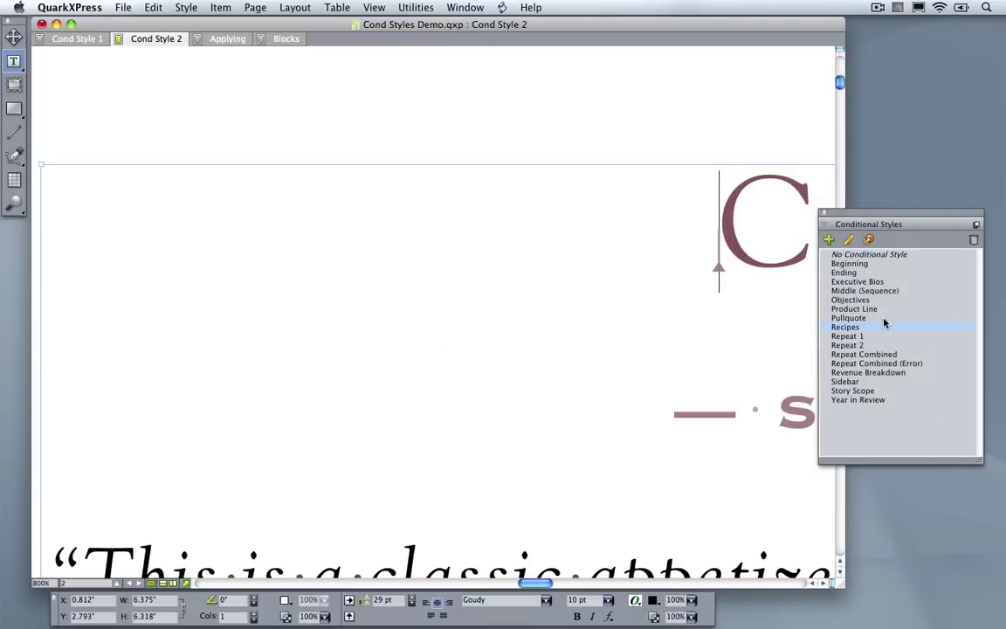
Step: Fit the Clams Oreganato recipe page in the window and hide the invisible characters
scroll(696, 292, right, 6)
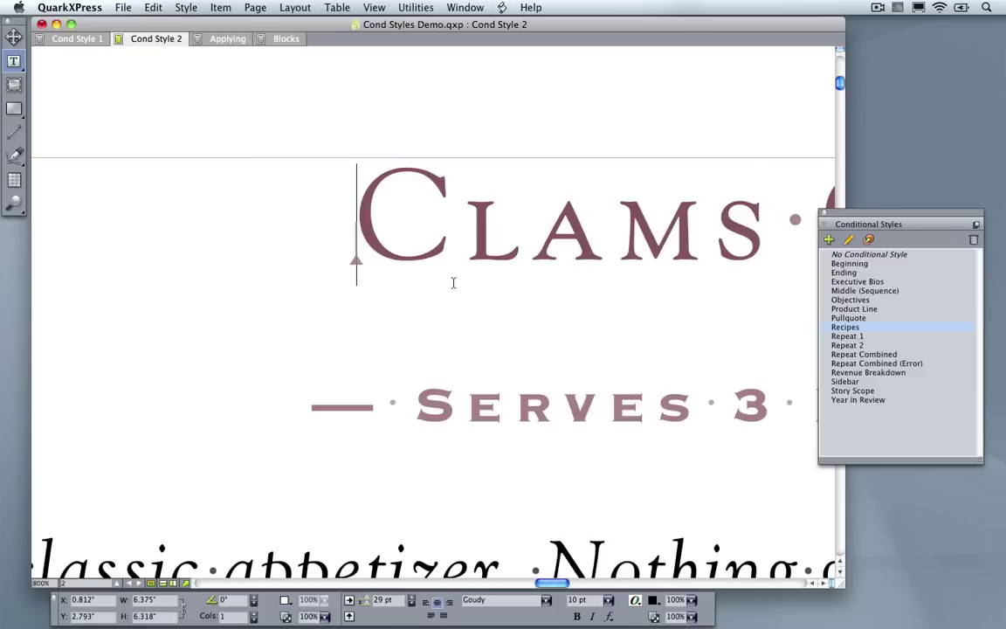
scroll(397, 326, right, 6)
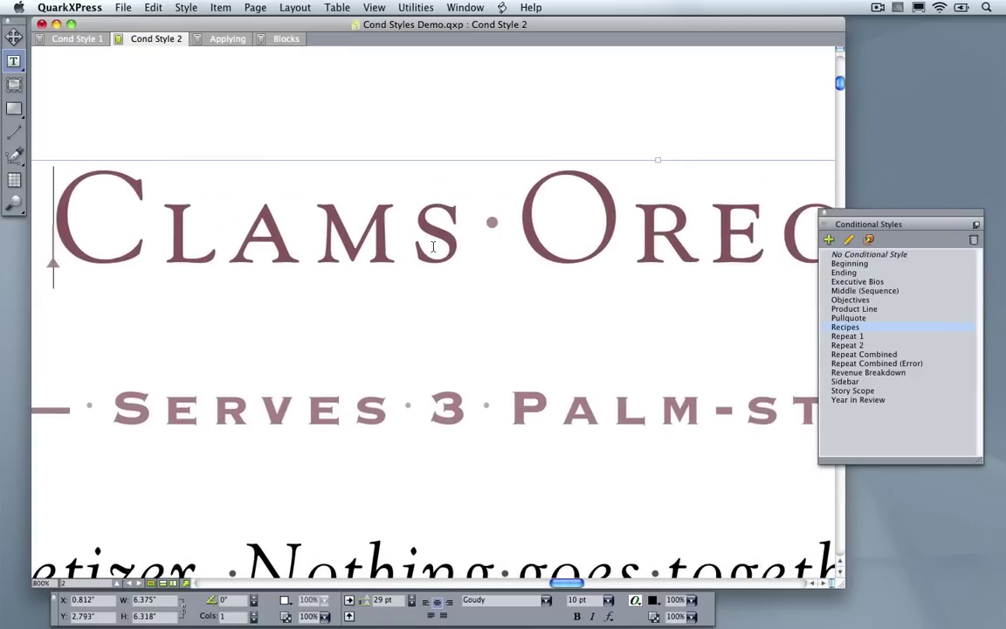
key(super+0)
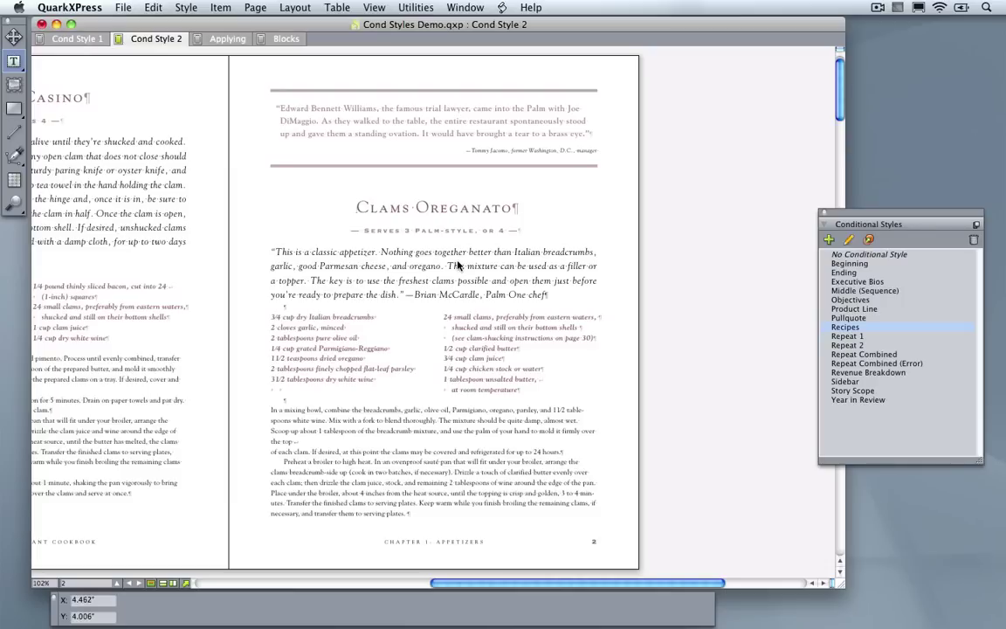
key(super+i)
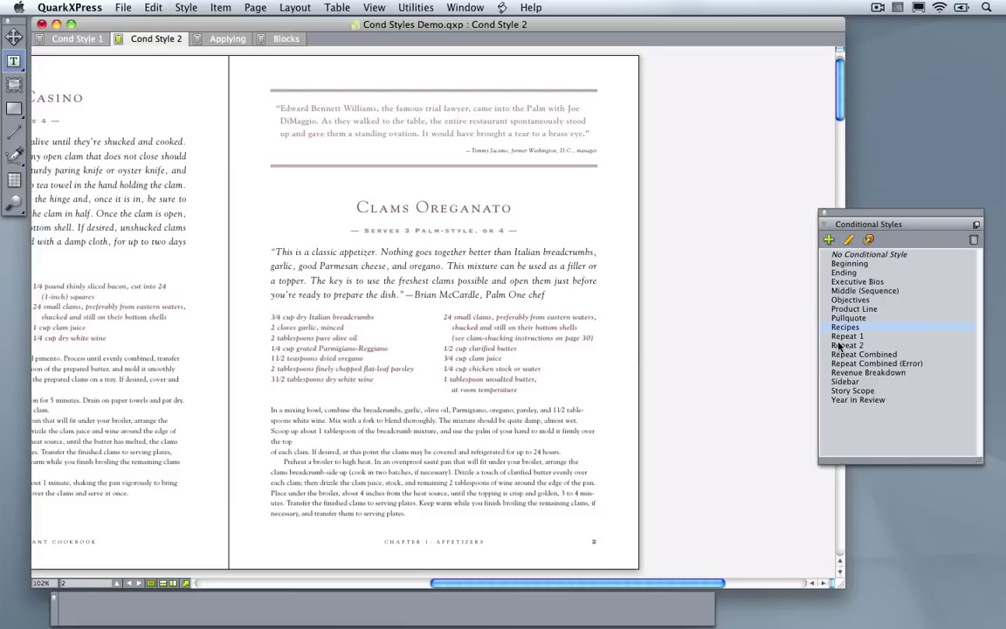
Step: Switch to the PowerPoint presentation at the Conditional Style Marker slide
key(super+Tab)
key(super+Tab)
key(super+Tab)
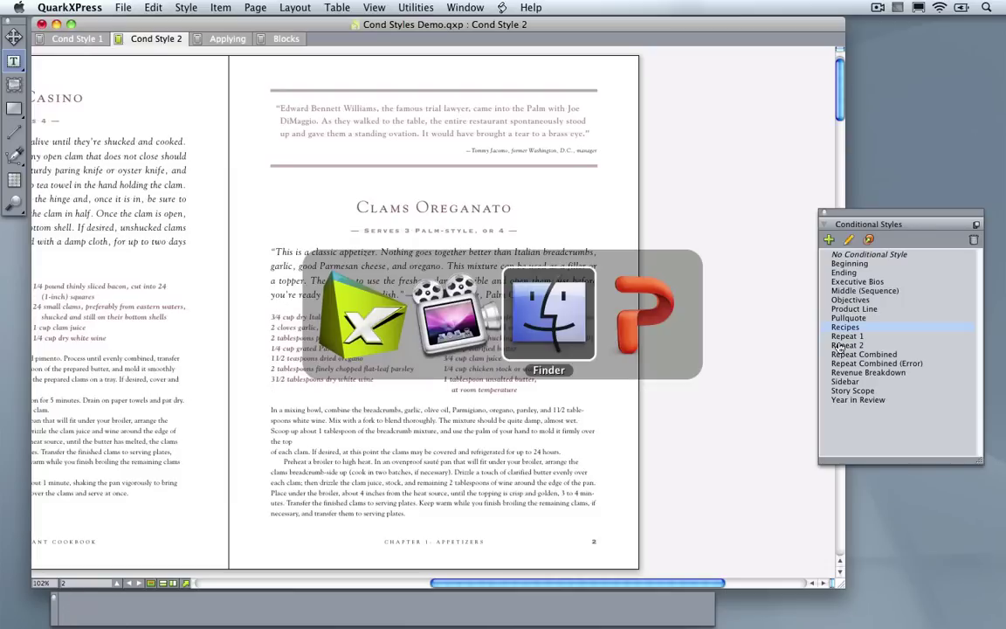
key(Right)
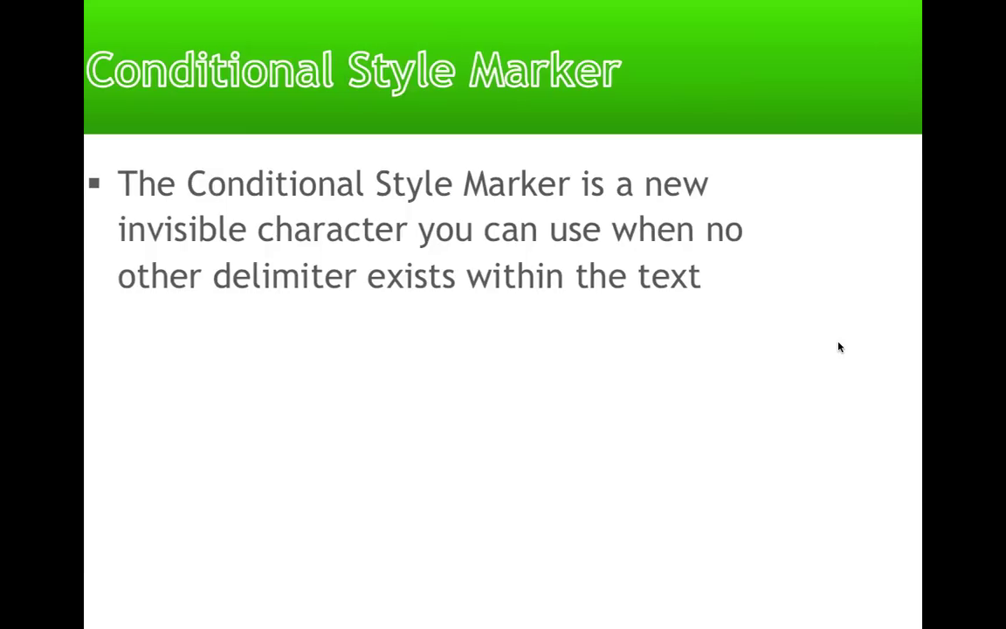
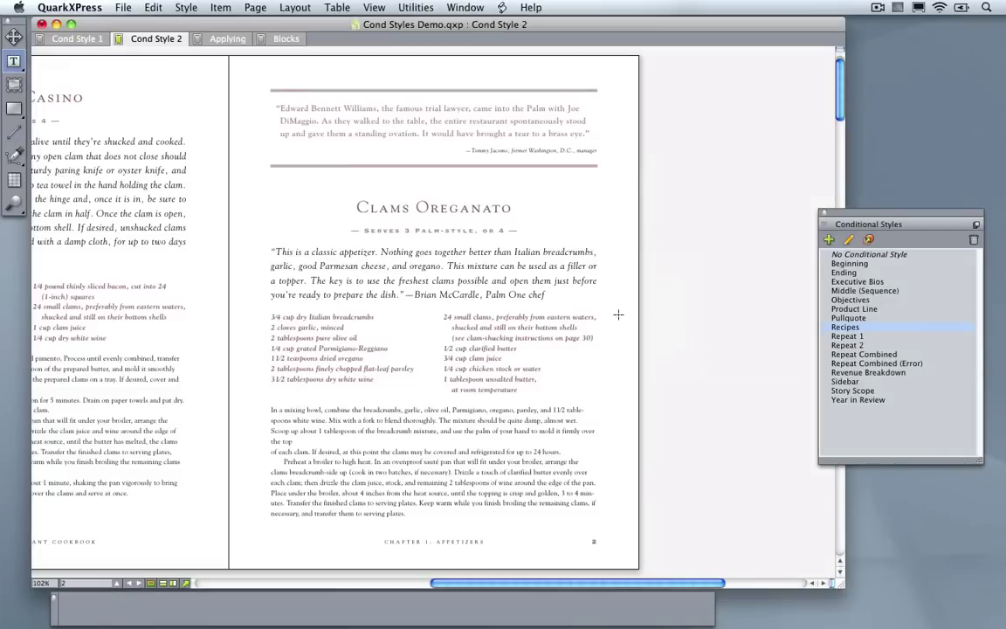
Step: Italicize the person's full name at the start of the pullquote above the Clams Oreganato recipe
drag(251, 76, 580, 171)
scroll(673, 284, down, 3)
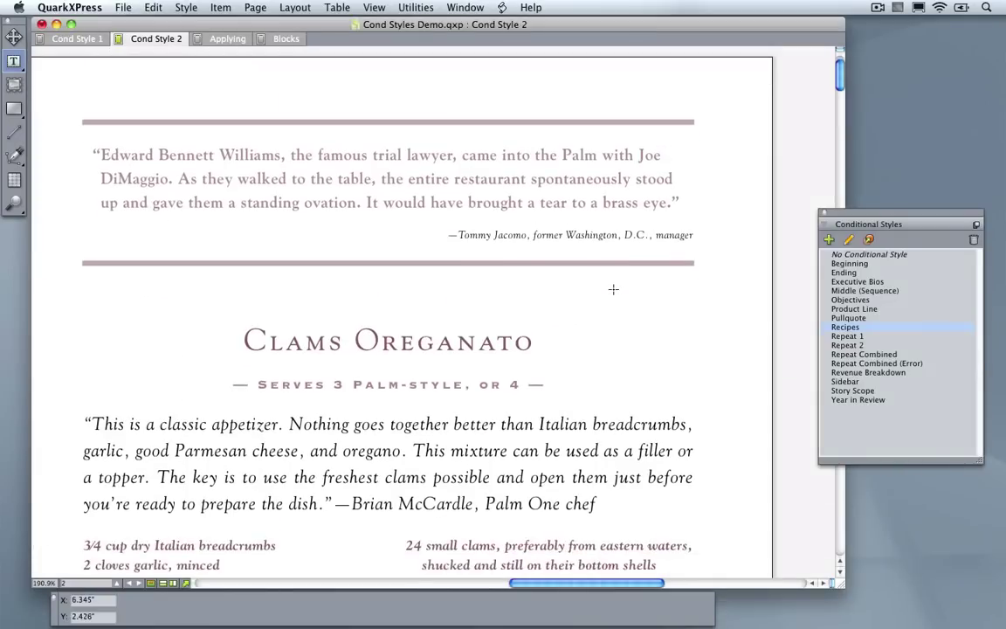
scroll(664, 277, up, 1)
scroll(505, 284, down, 2)
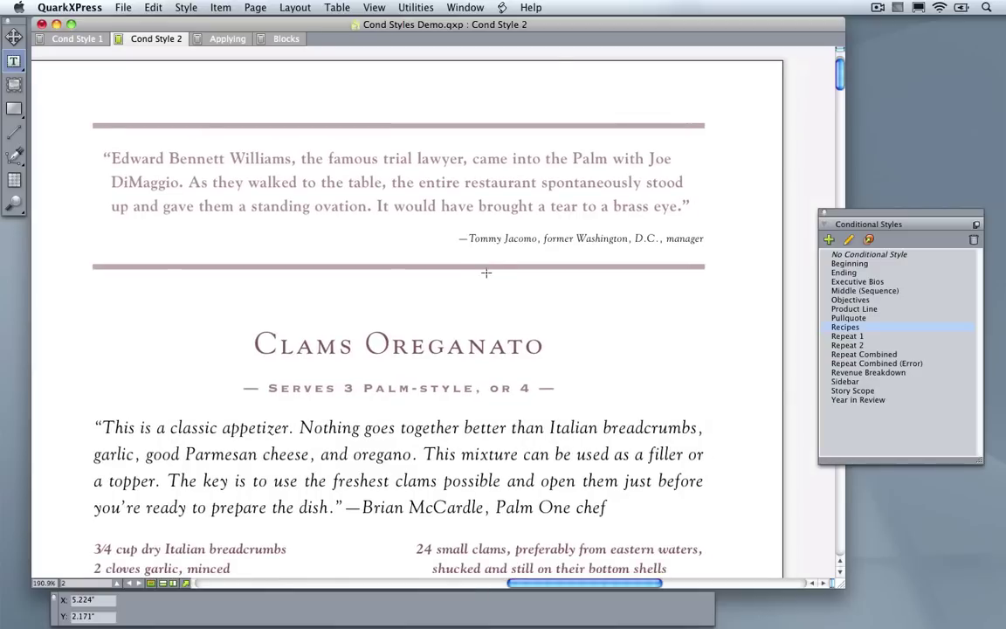
click(255, 174)
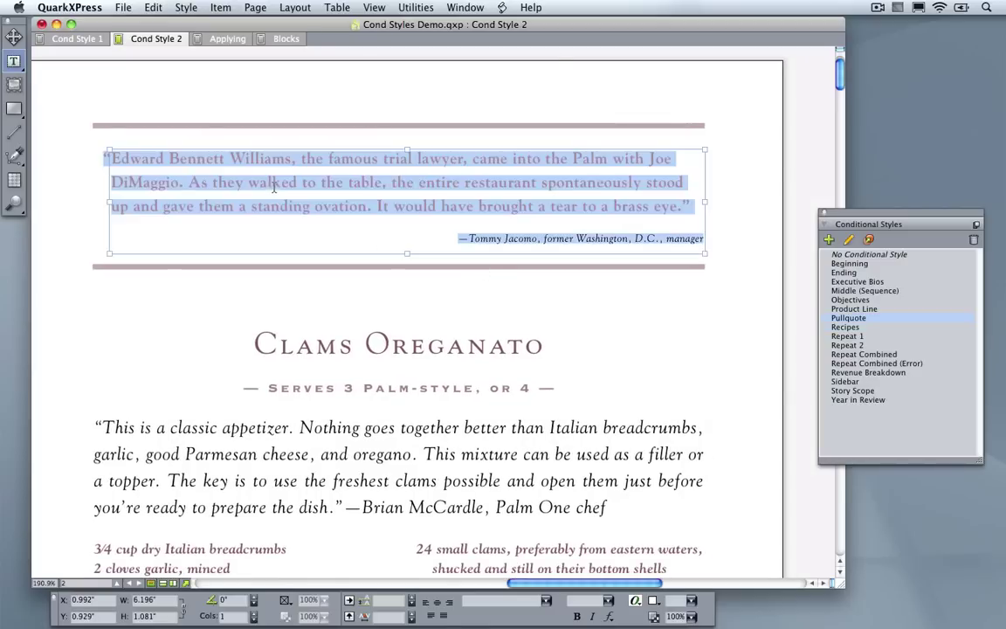
double_click(271, 182)
drag(289, 158, 170, 158)
click(248, 158)
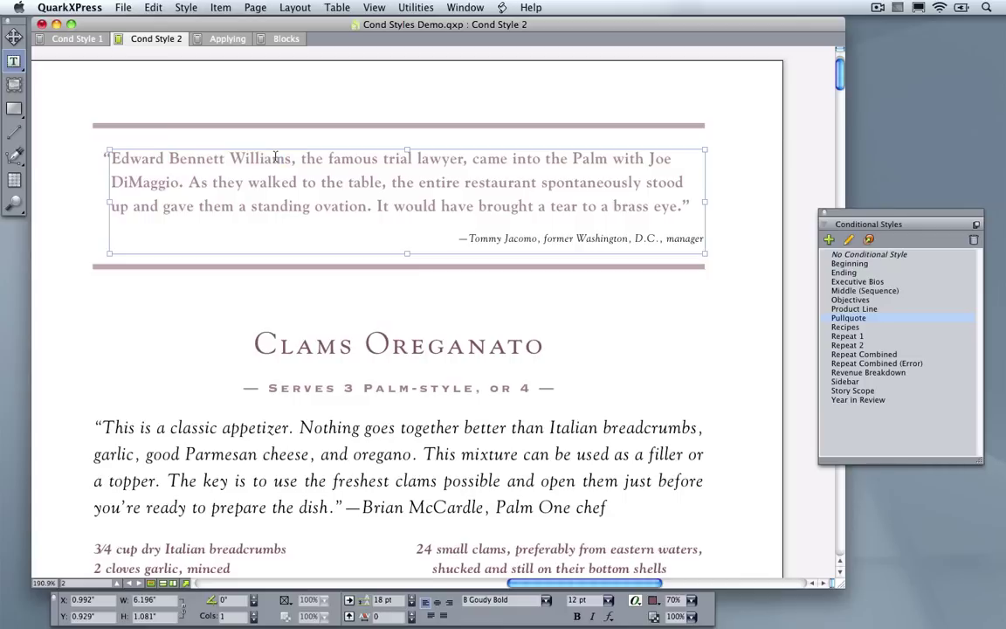
drag(289, 158, 197, 159)
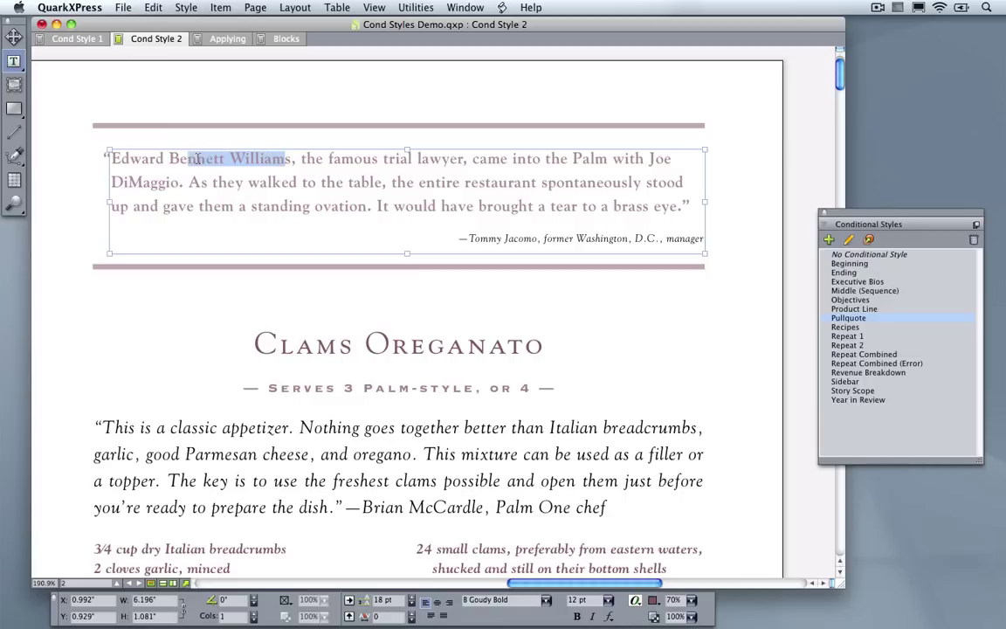
drag(289, 158, 187, 159)
double_click(262, 158)
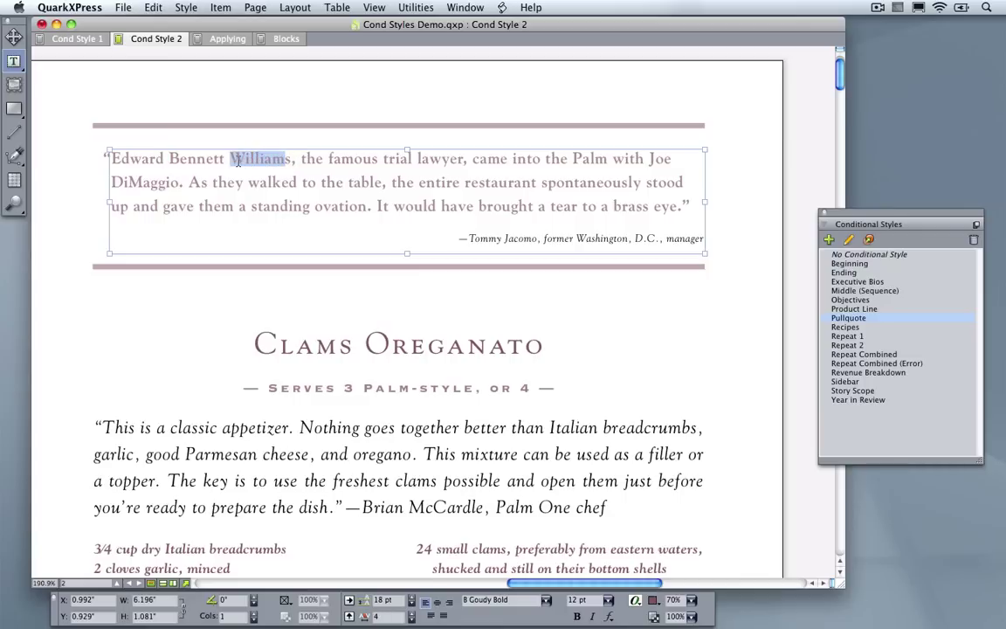
drag(114, 159, 301, 159)
key(super+shift+i)
click(303, 158)
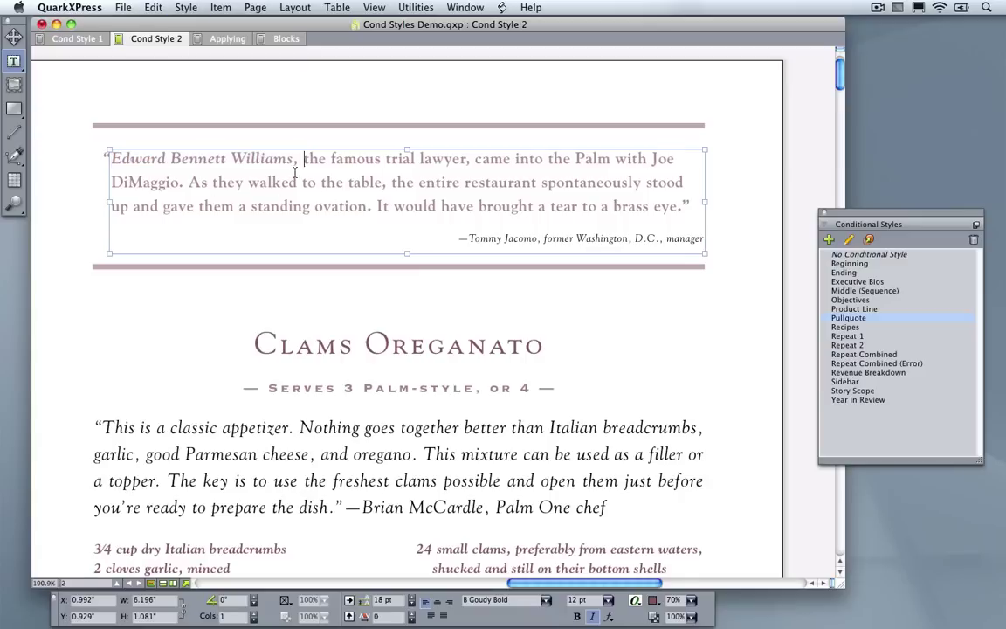
Step: Load the Conditional Styles palette set and check the local formatting on the Pullquote style sheet for the italicized name
drag(266, 158, 230, 159)
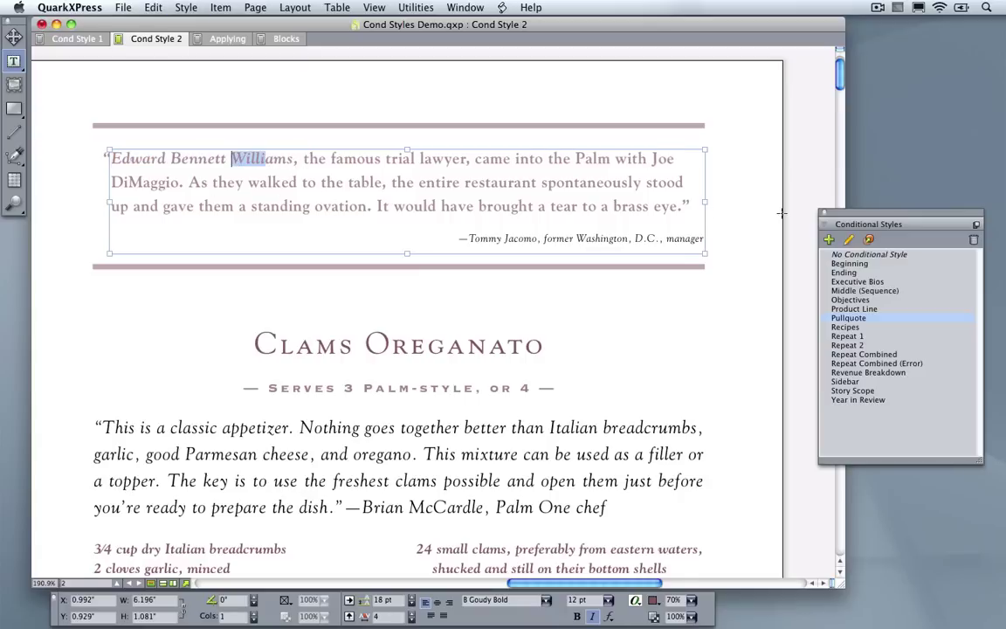
right_click(814, 204)
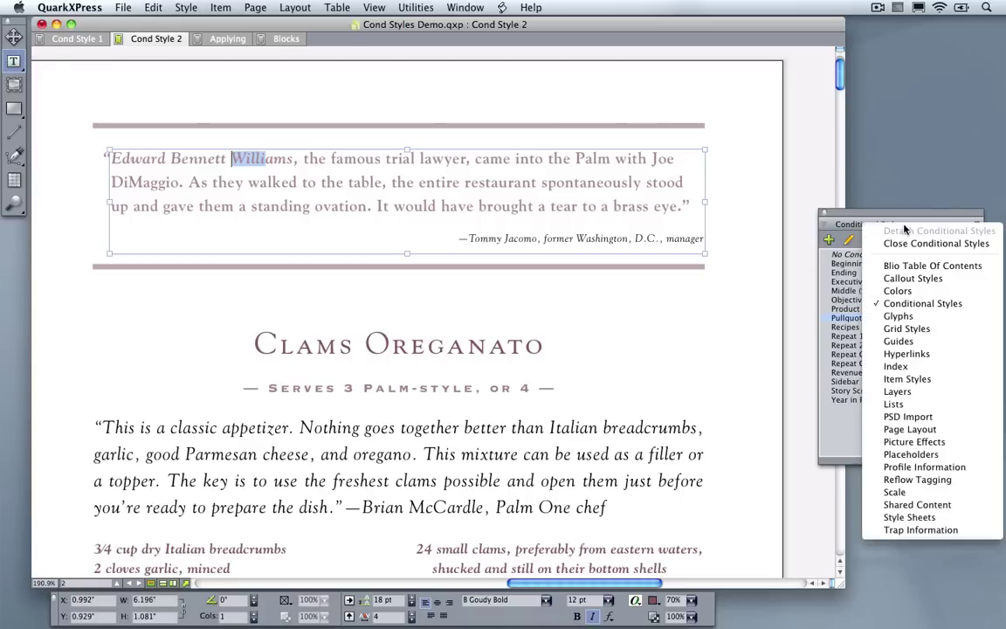
click(466, 7)
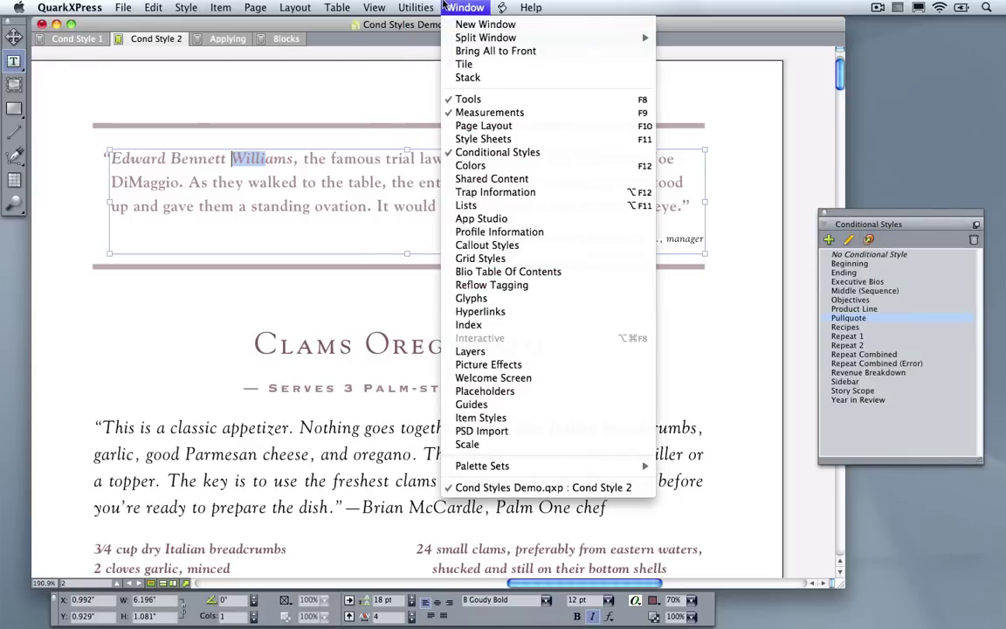
mouse_move(559, 465)
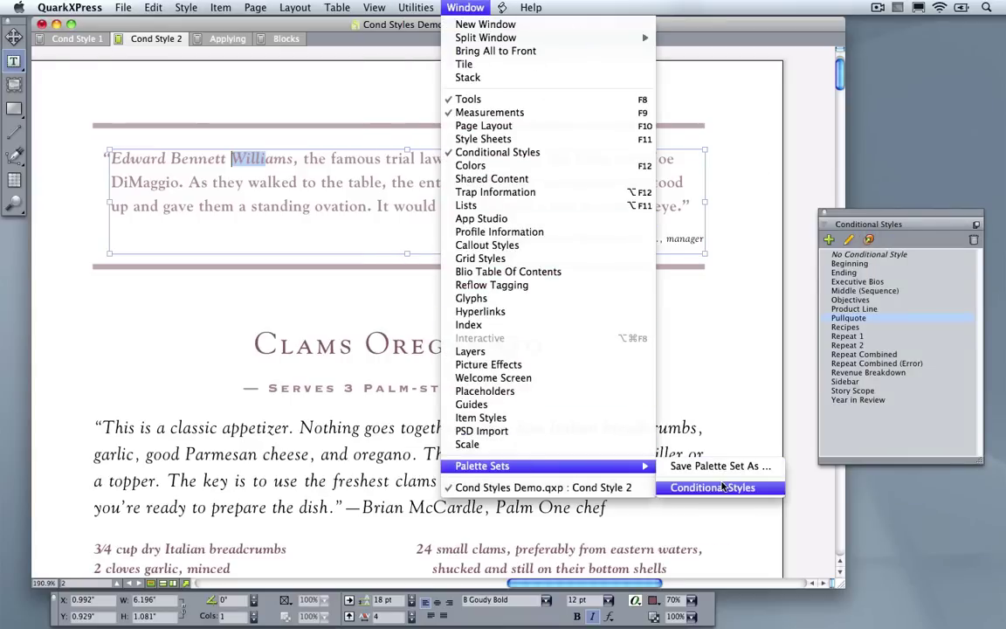
click(778, 486)
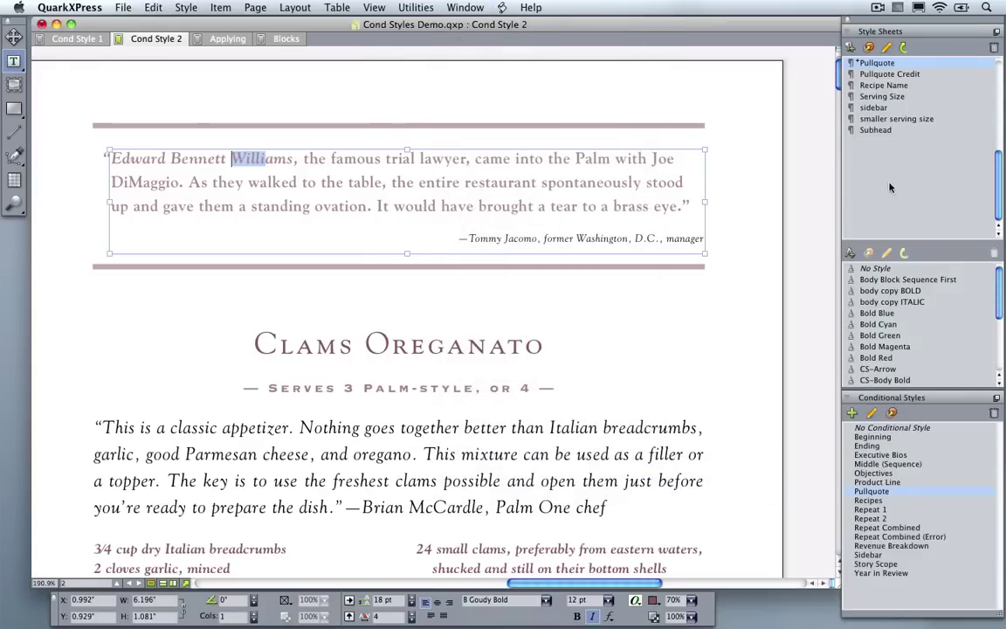
scroll(913, 170, up, 5)
scroll(913, 170, down, 5)
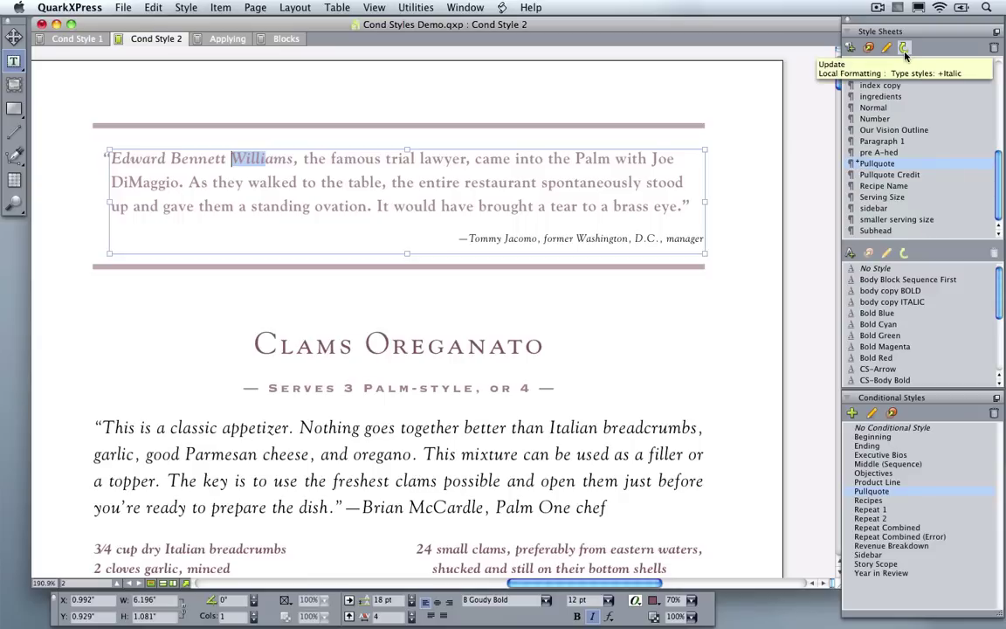
Step: Set all text in the pullquote box to No Conditional Style and apply the Normal paragraph style sheet without local formatting
click(687, 181)
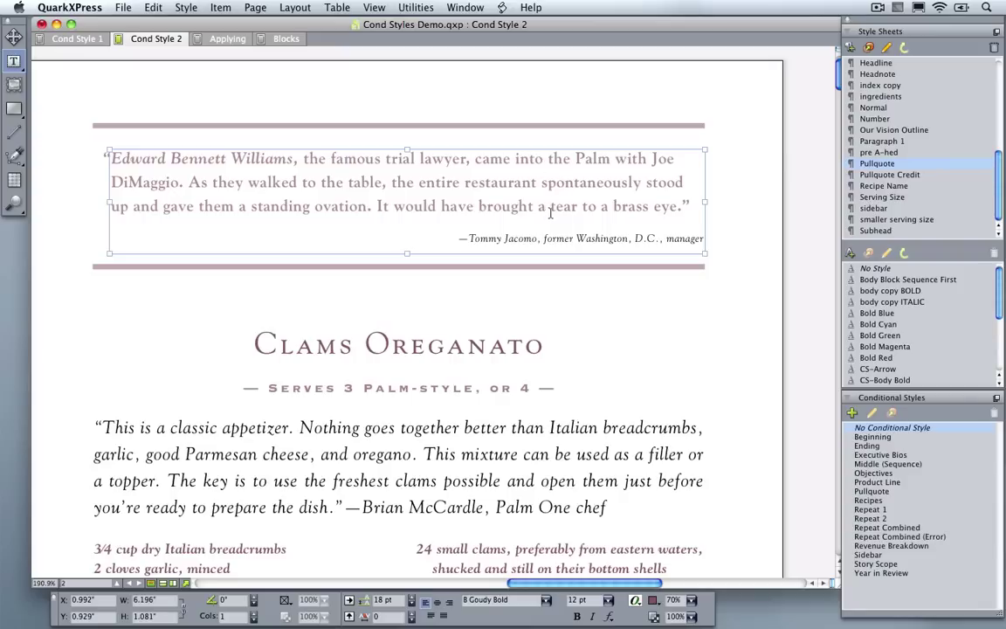
key(super+a)
click(922, 437)
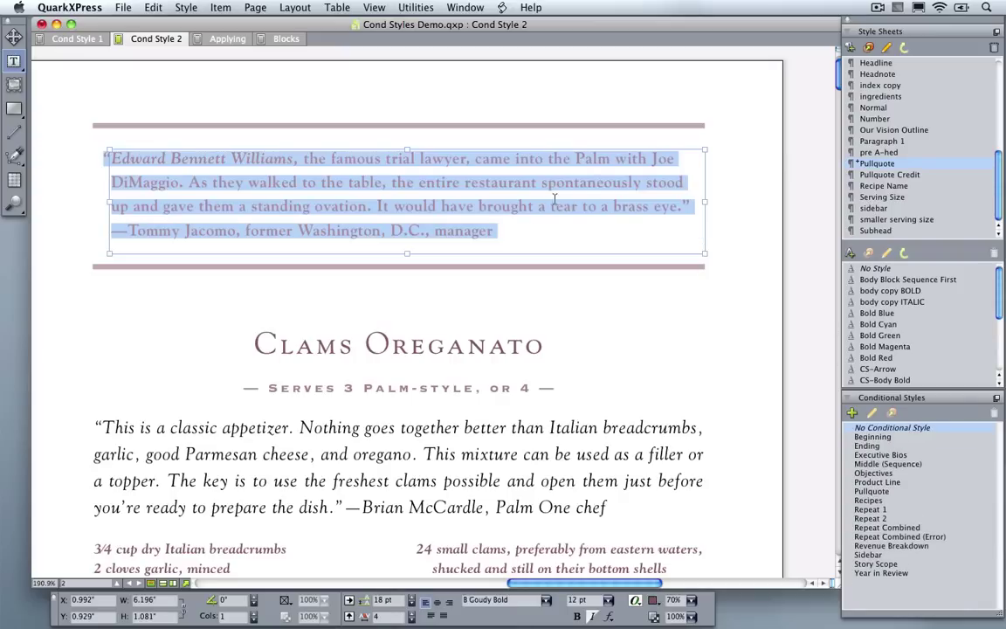
scroll(900, 201, up, 3)
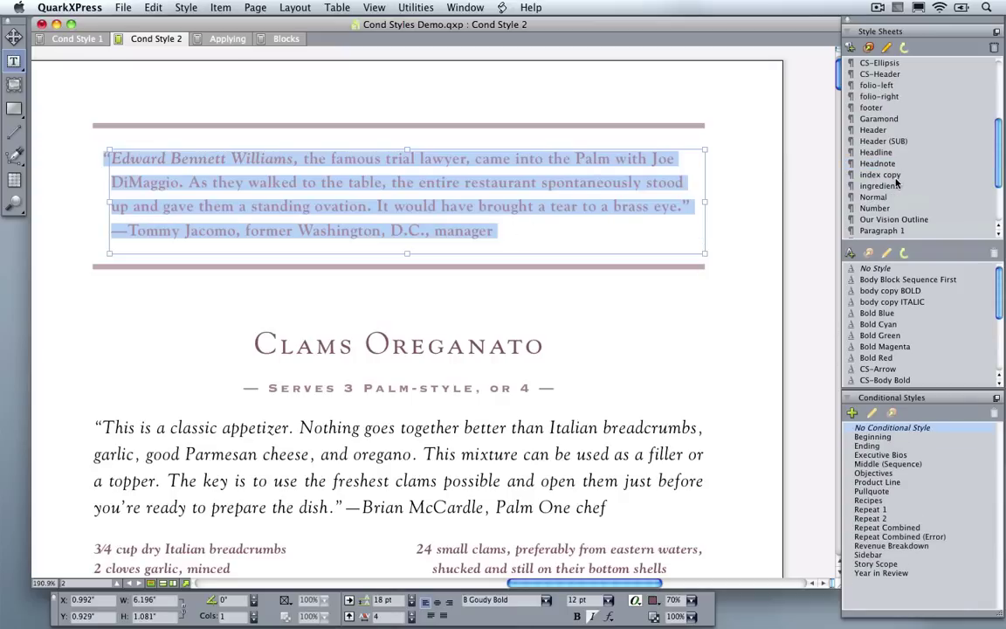
click(873, 198)
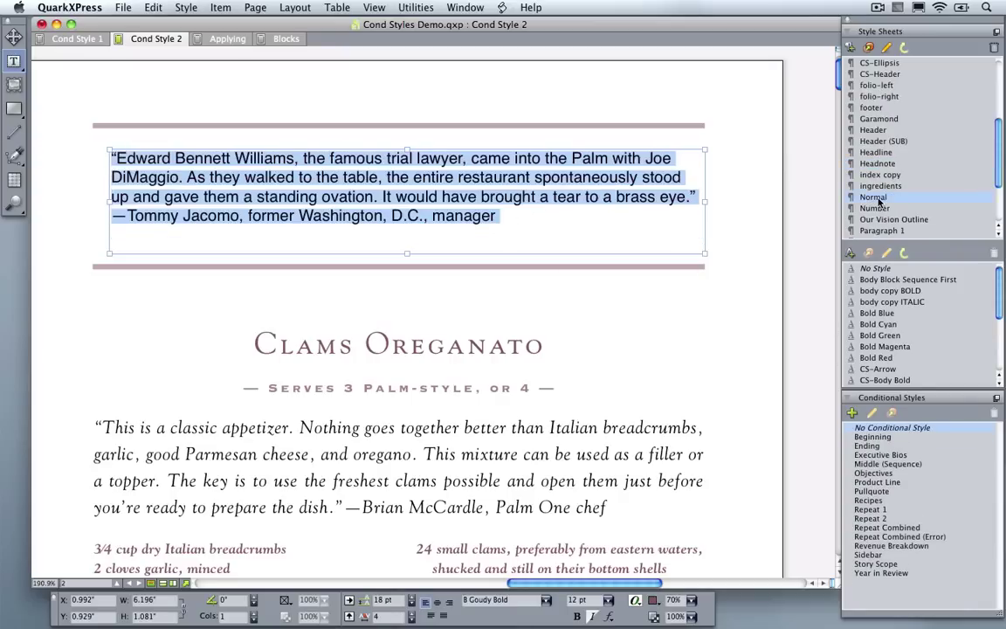
click(441, 218)
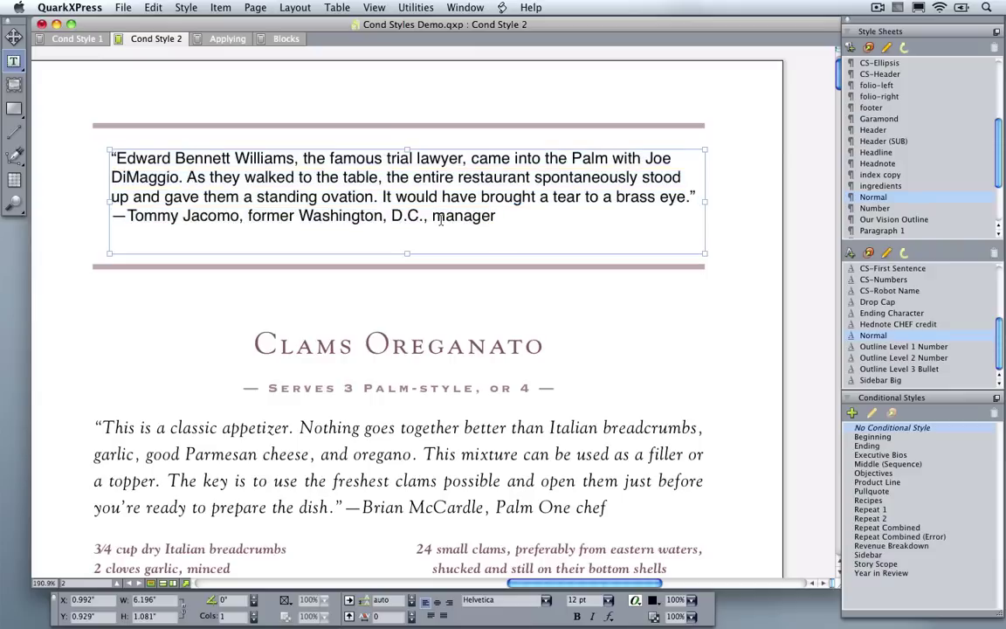
Step: Format the word "table" in the pullquote in Magenta with the Haettenschweiler font
double_click(356, 178)
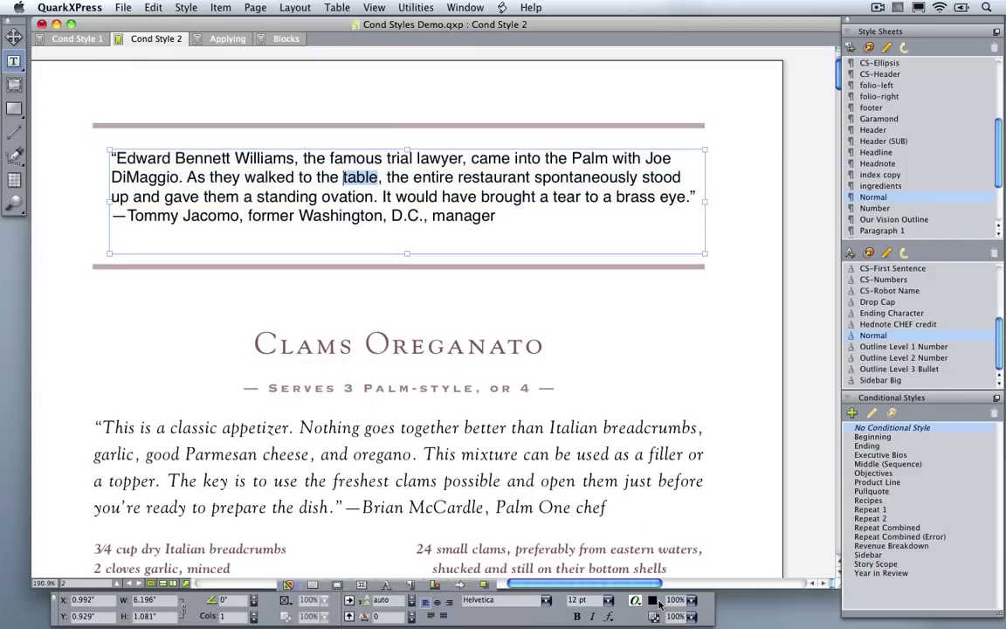
click(653, 601)
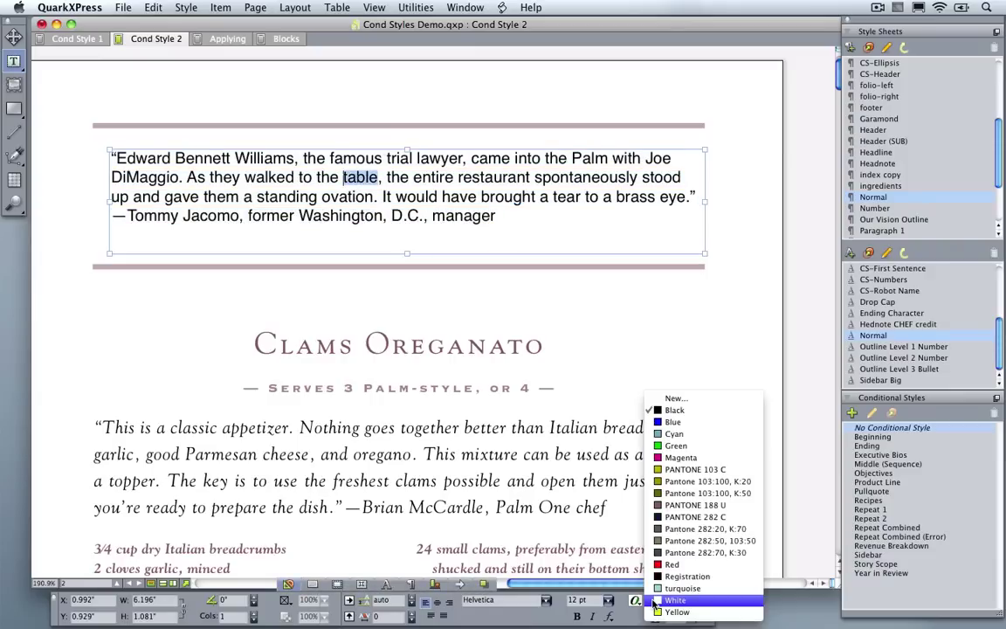
click(680, 459)
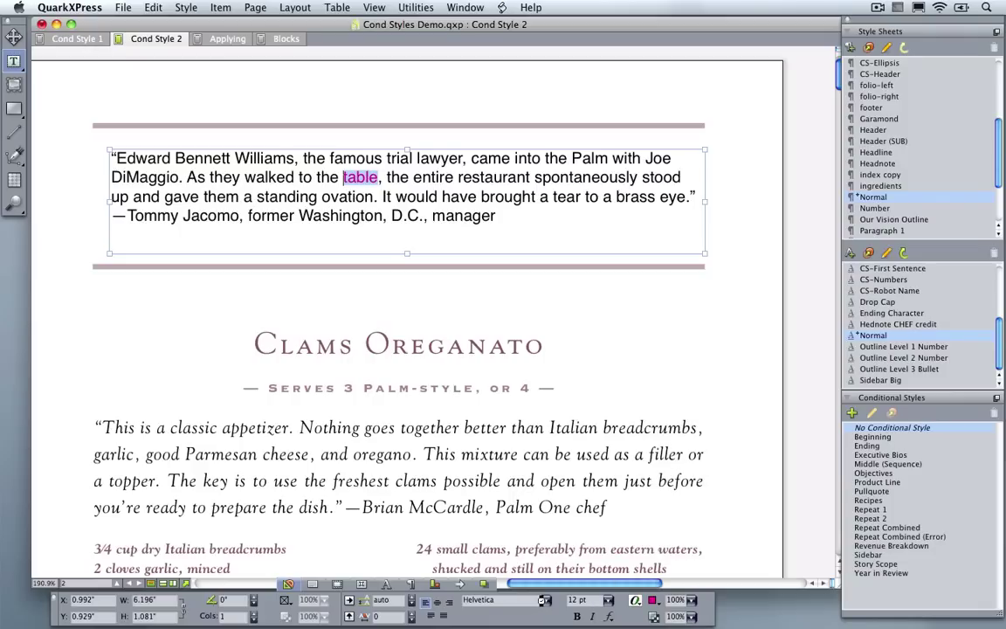
click(545, 603)
mouse_move(548, 603)
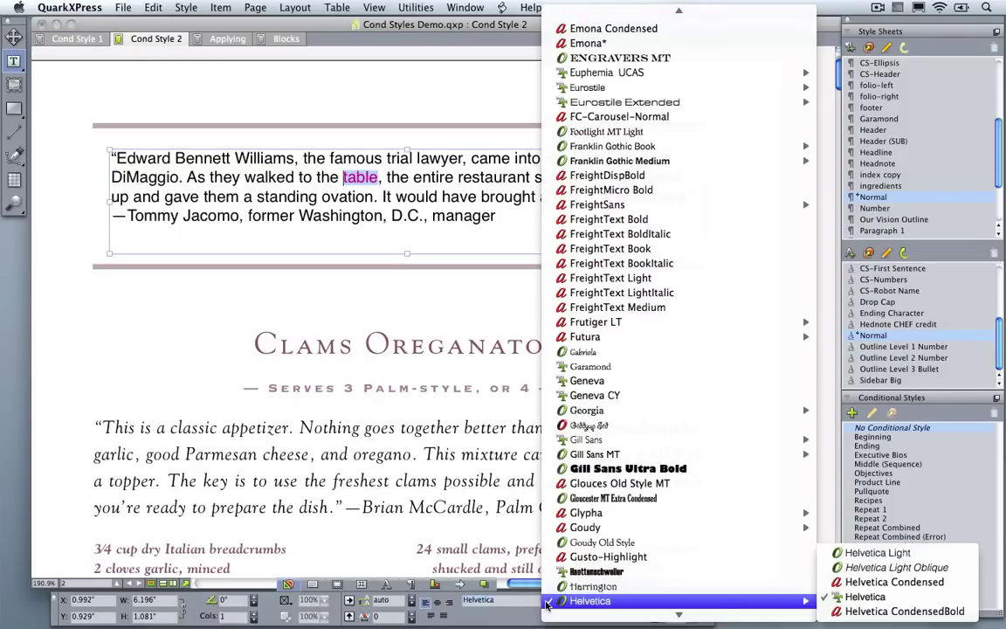
click(597, 571)
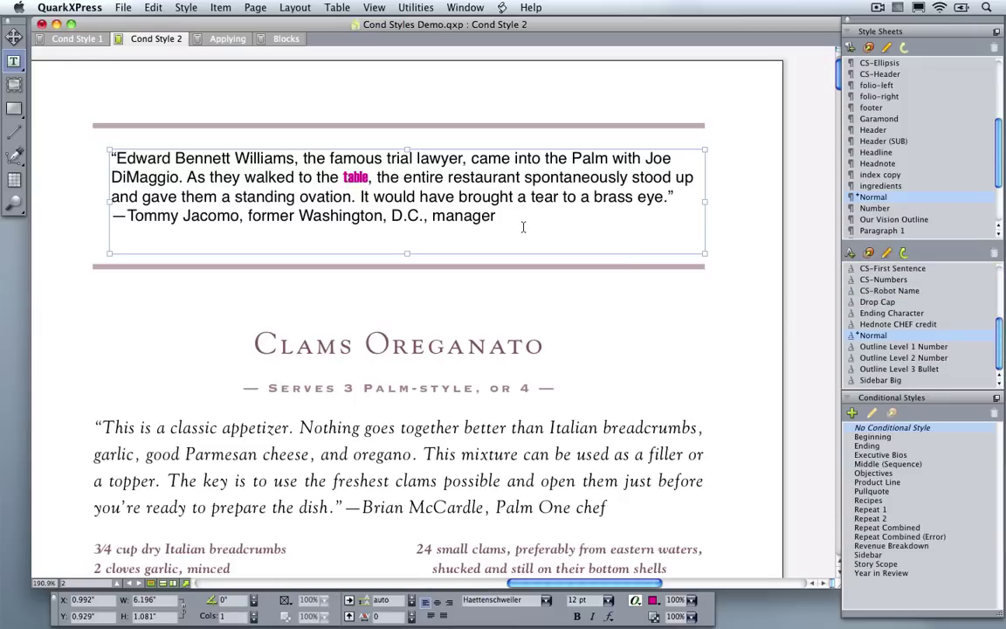
Step: Apply the Pullquote conditional style to all text in the pullquote box
key(super+a)
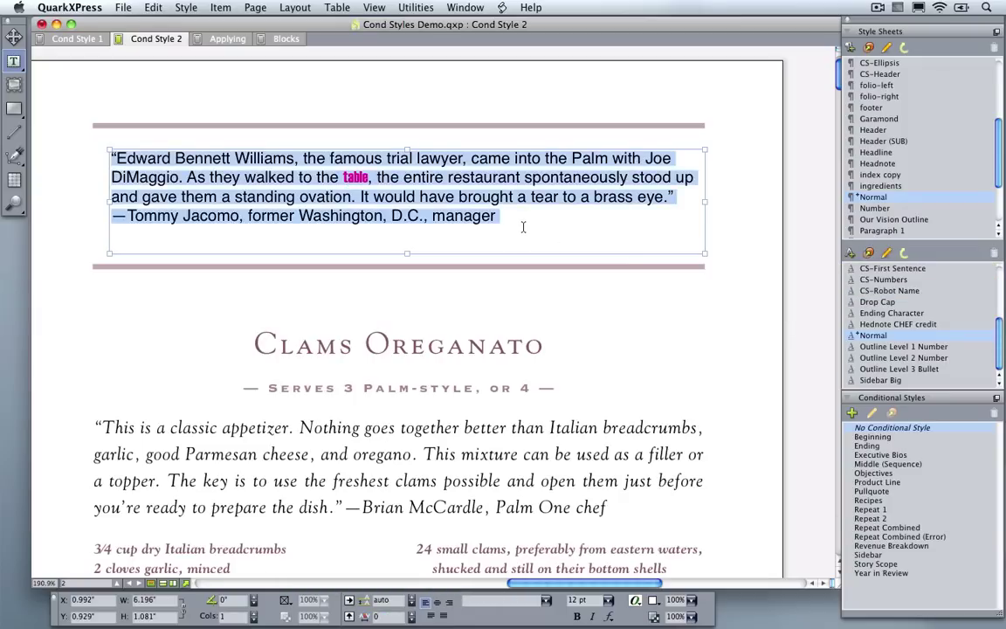
click(873, 492)
key(Right)
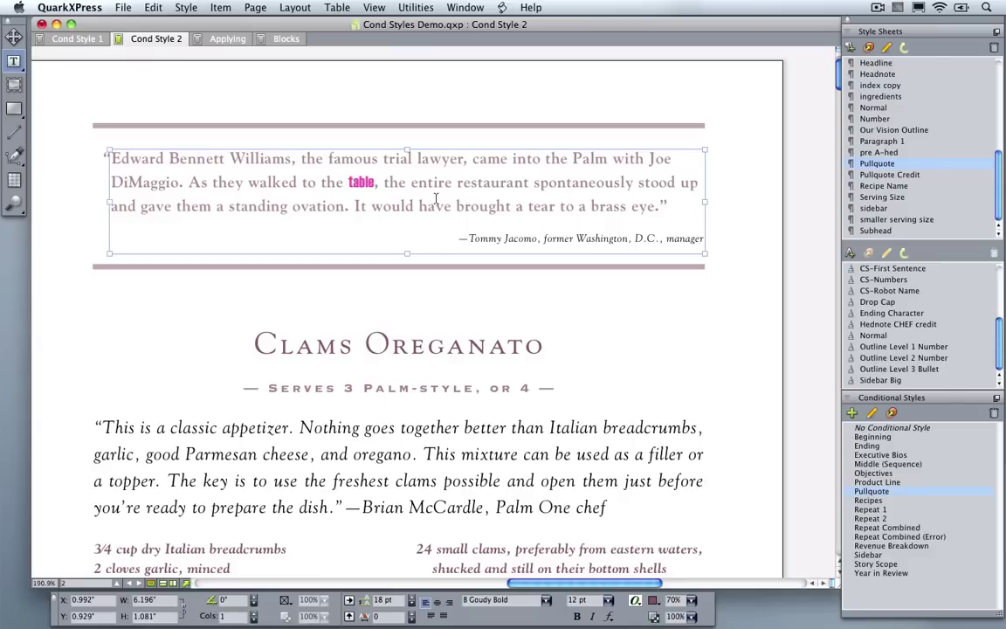
Step: Apply the Pullquote style sheet to the quote paragraph, including the word "table", and remove its local formatting
shift+click(354, 192)
key(super+shift+Up)
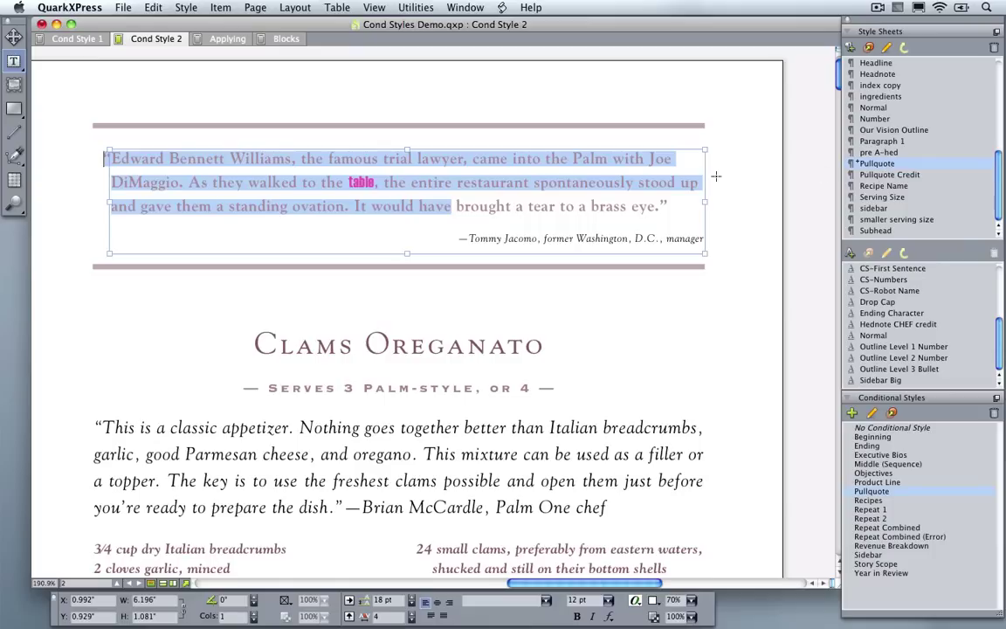
right_click(884, 164)
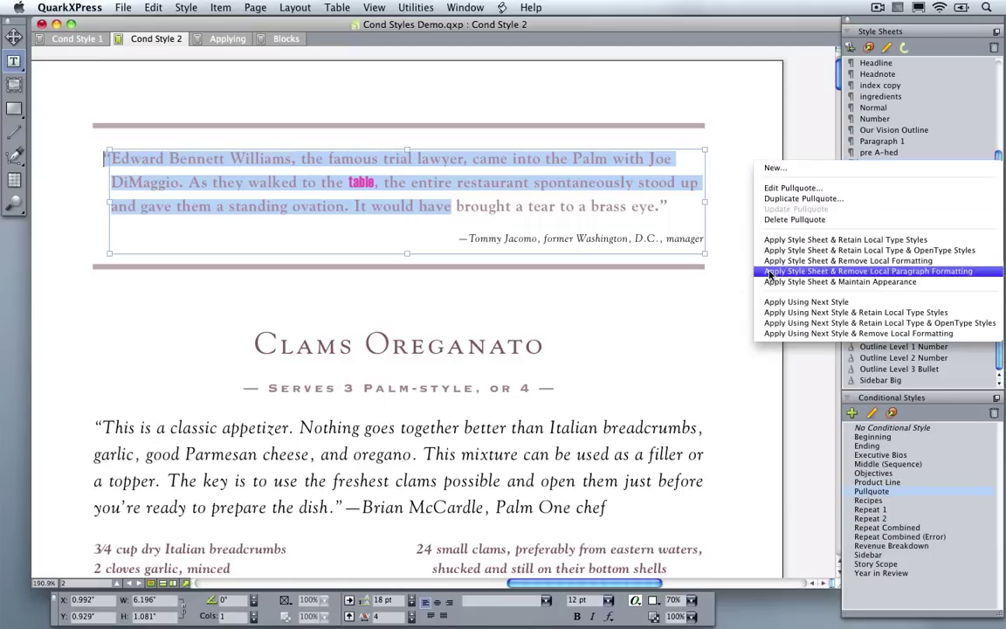
click(888, 260)
click(371, 189)
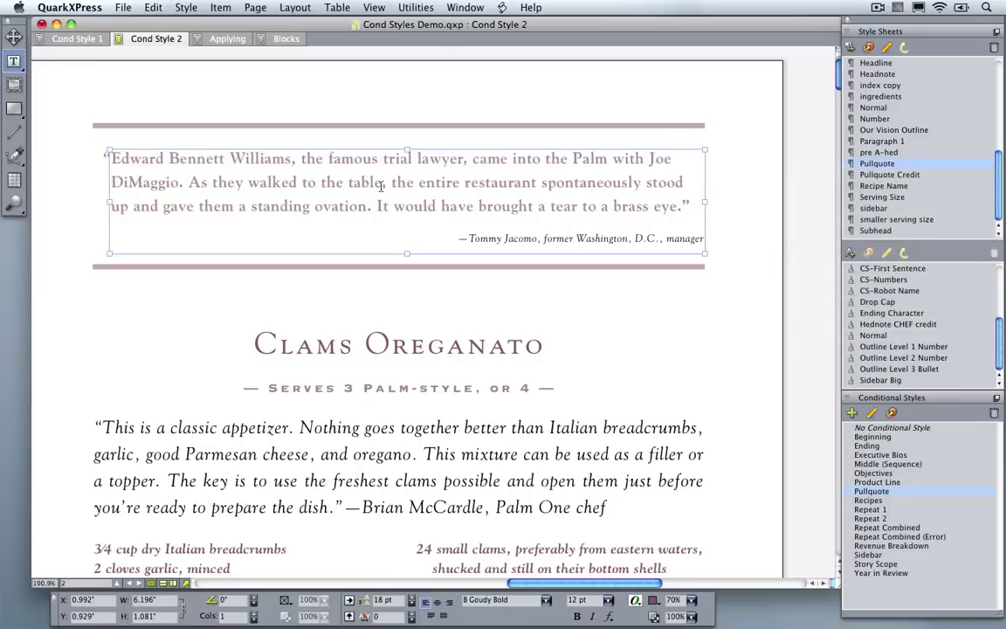
Step: Undo the pullquote edits back to before the Pullquote conditional style was applied
drag(337, 184, 393, 184)
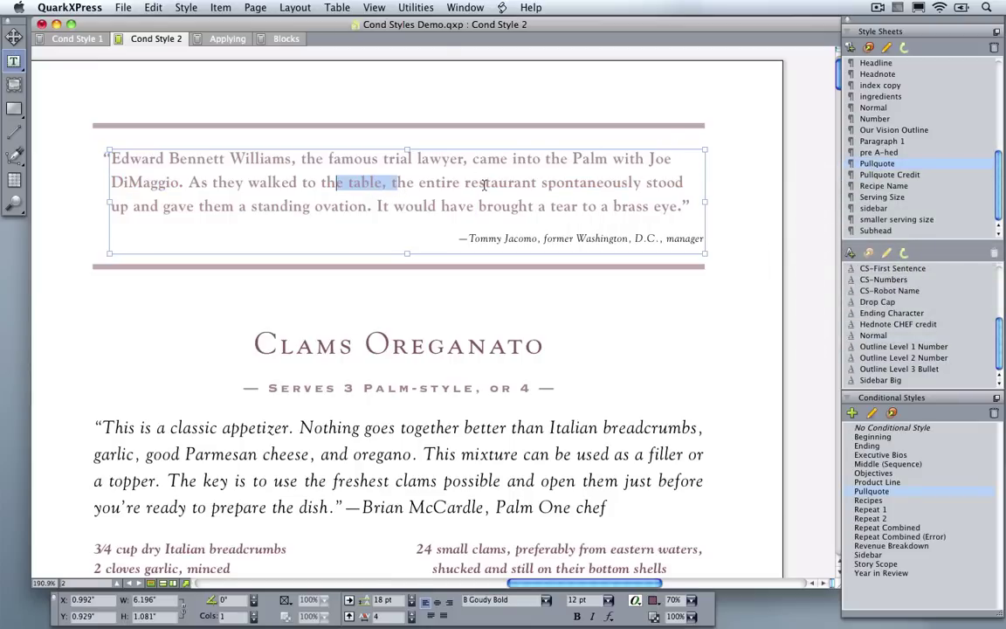
text(z)
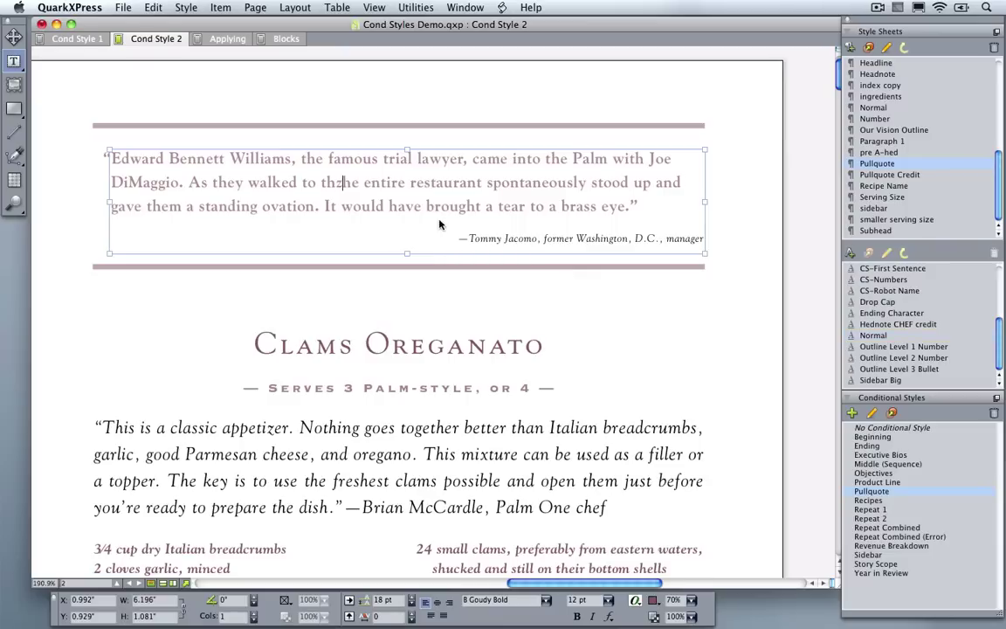
key(super+z)
key(super+z)
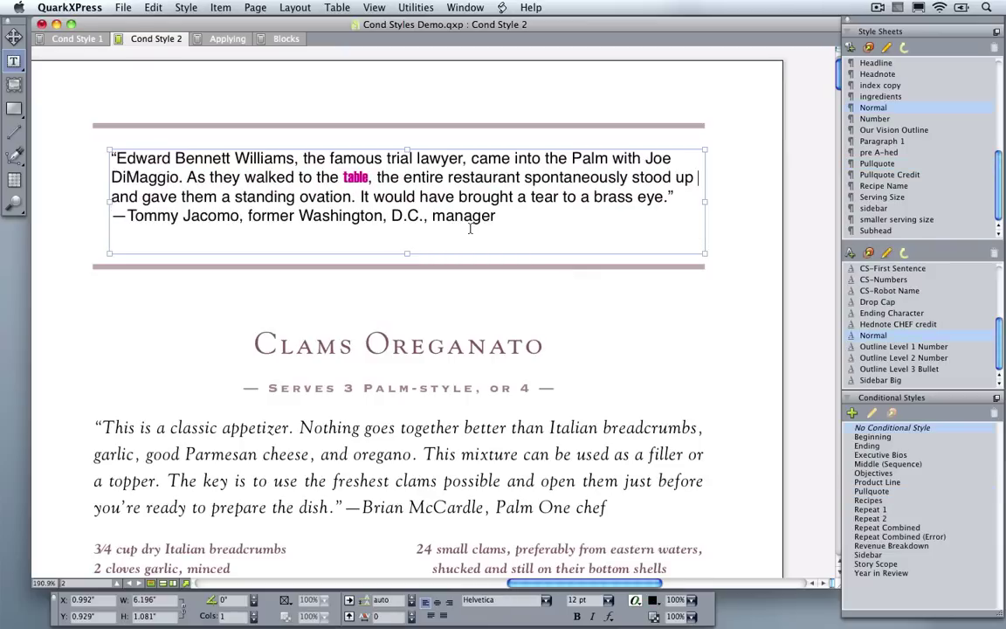
Step: Reapply the Normal paragraph style sheet without local formatting to all pullquote text and apply the Pullquote conditional style
drag(493, 217, 108, 152)
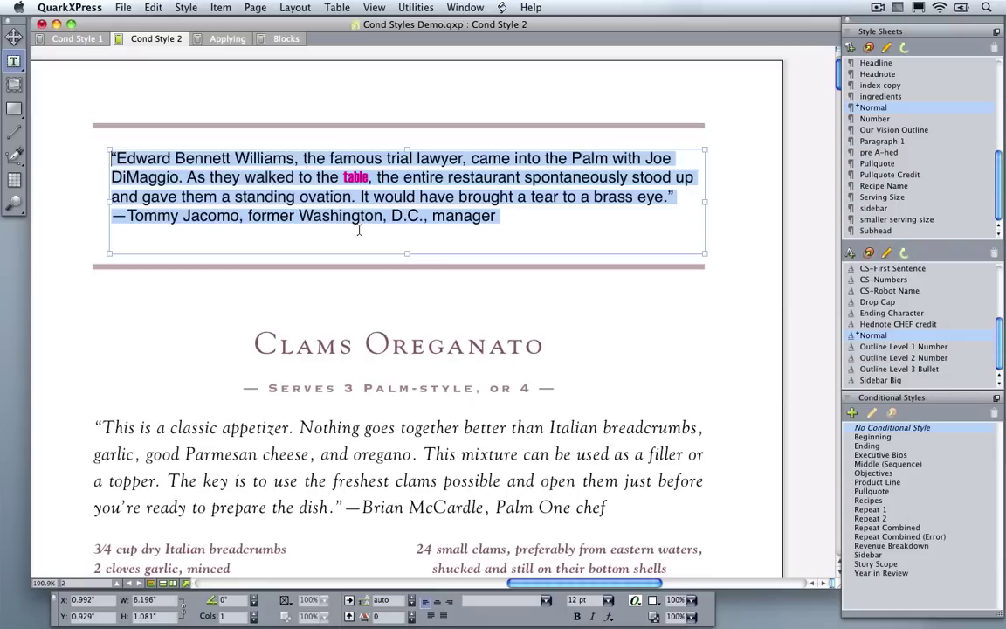
alt+click(883, 108)
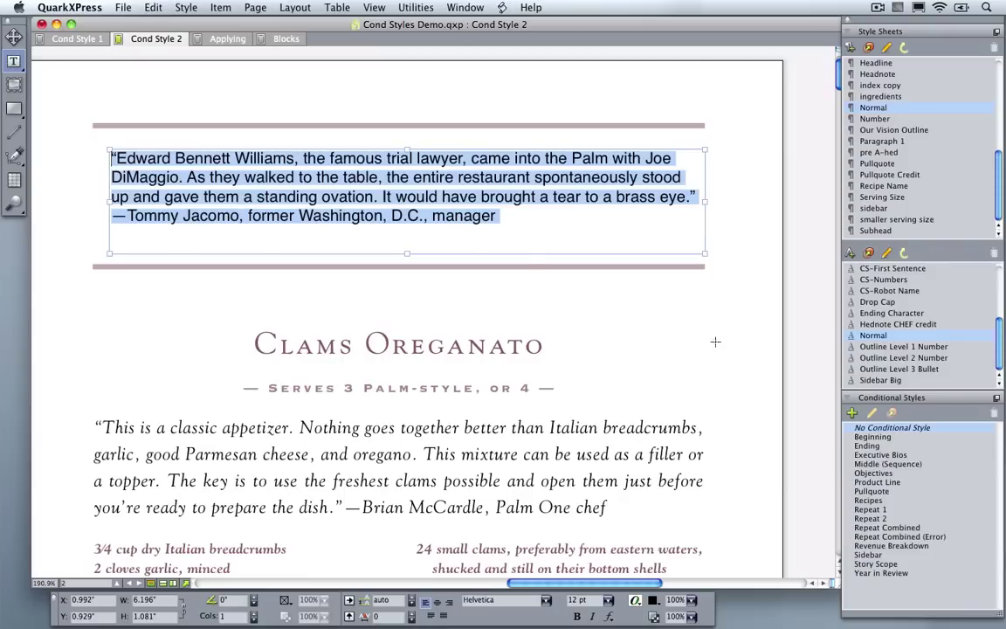
click(873, 491)
click(506, 202)
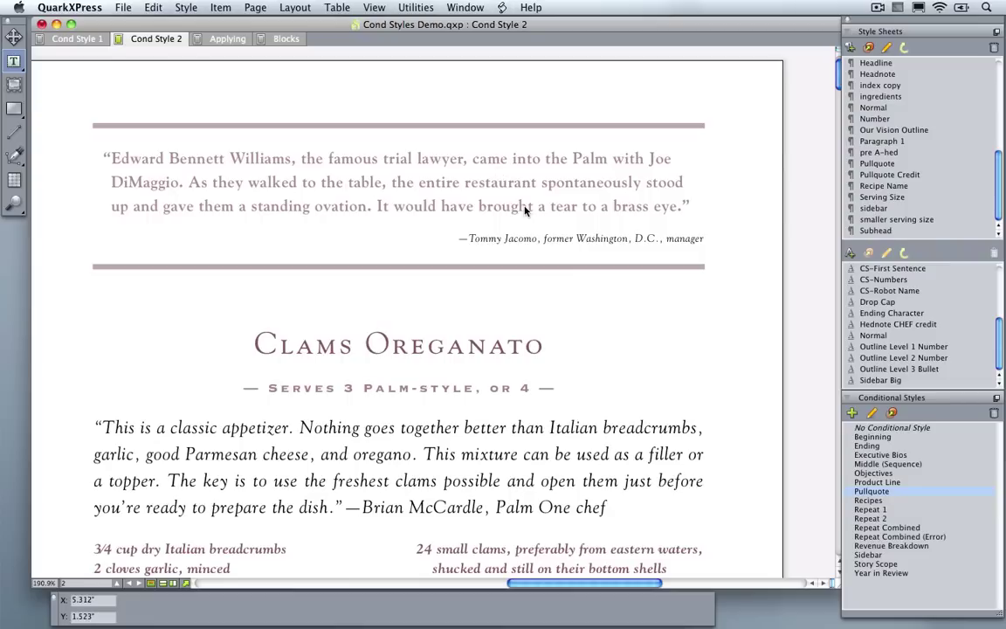
Step: Switch to the PowerPoint presentation, read the Dealing With Local Formatting slide and advance to the next one
key(super+Tab)
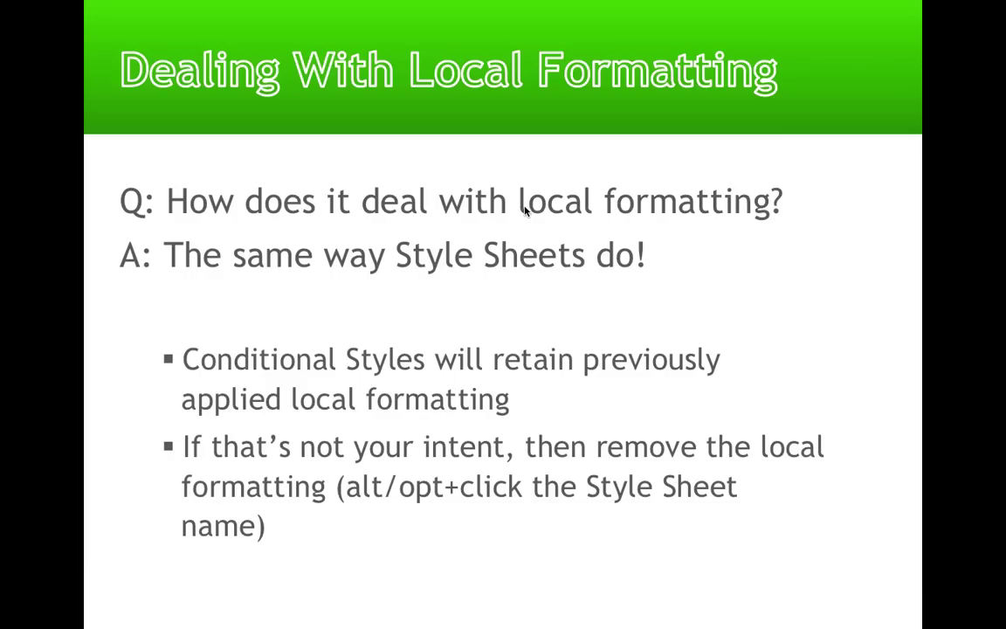
click(525, 209)
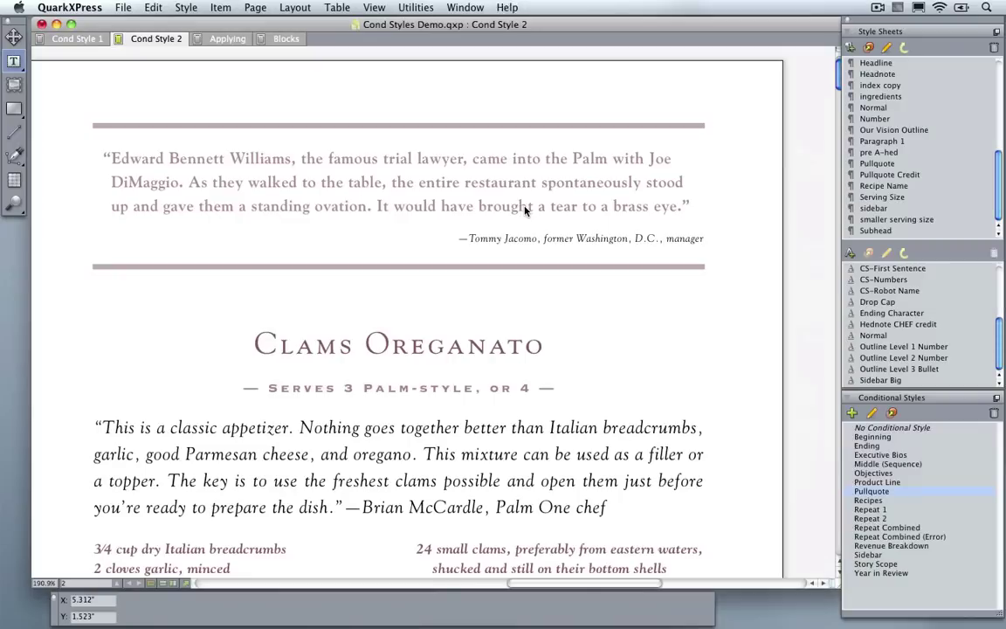
key(super+a)
click(368, 181)
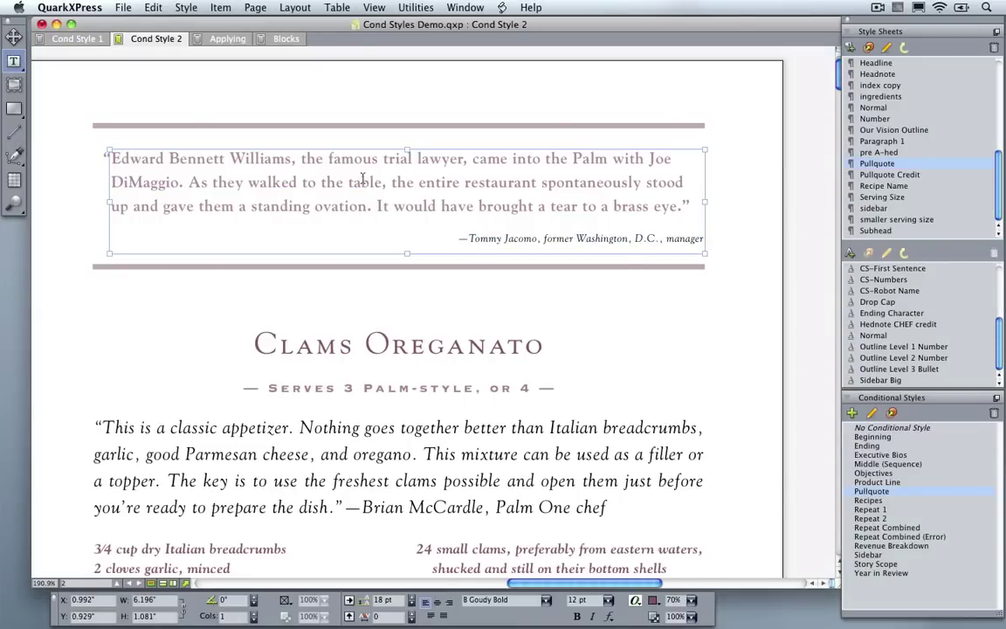
click(109, 160)
drag(111, 160, 551, 207)
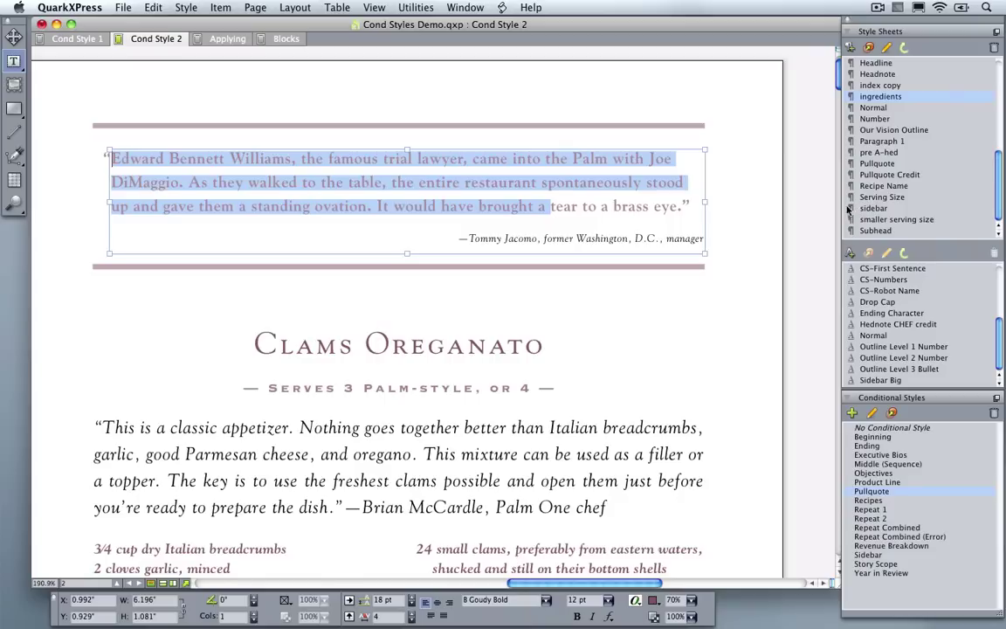
click(546, 204)
drag(563, 207, 508, 184)
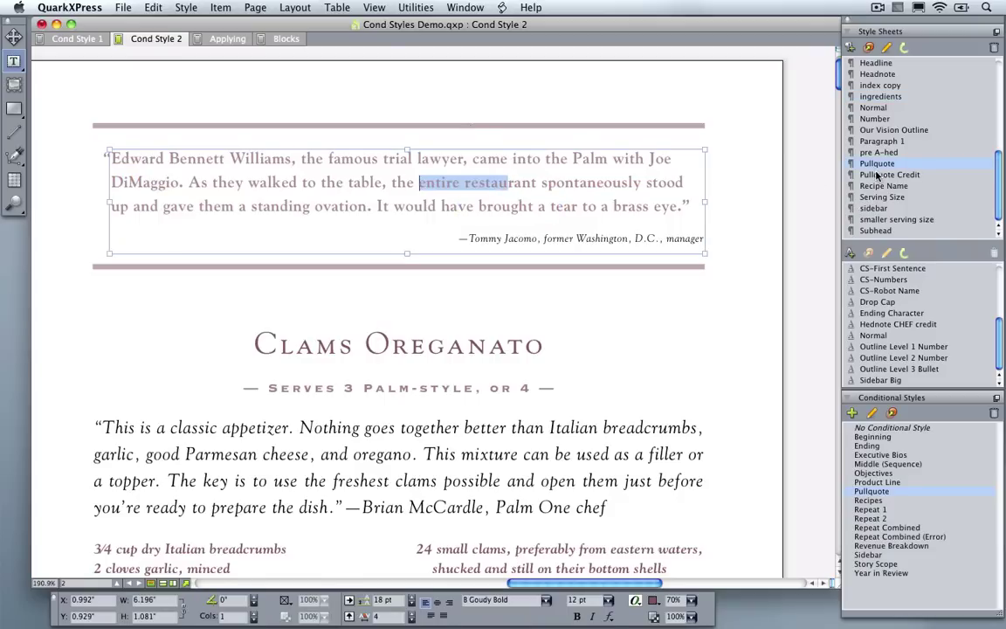
drag(362, 181, 375, 181)
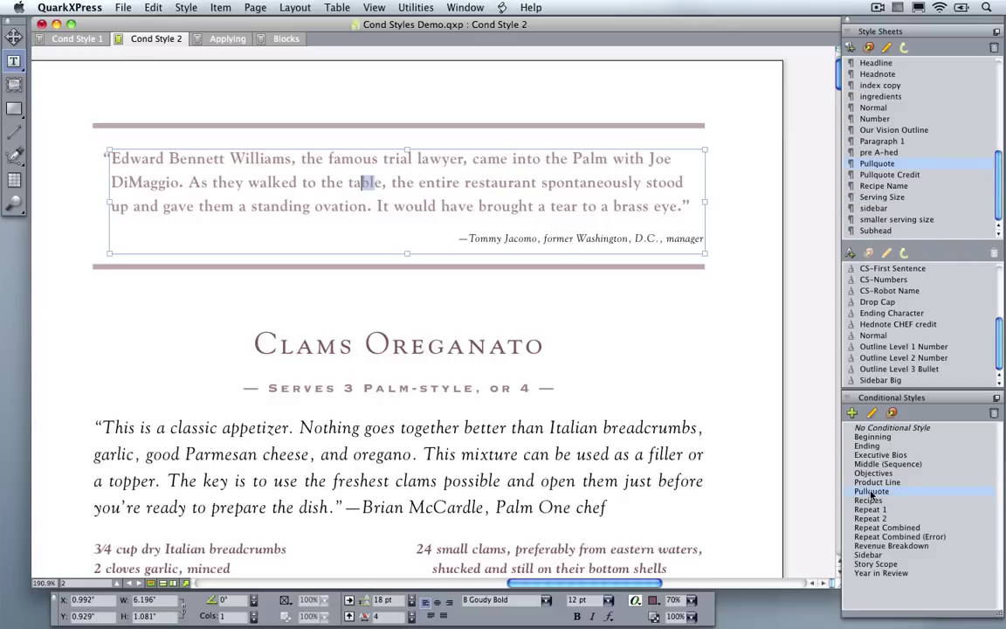
Step: Apply the CS-Numbers character style sheet to the word "table" in the pullquote
double_click(365, 181)
click(880, 281)
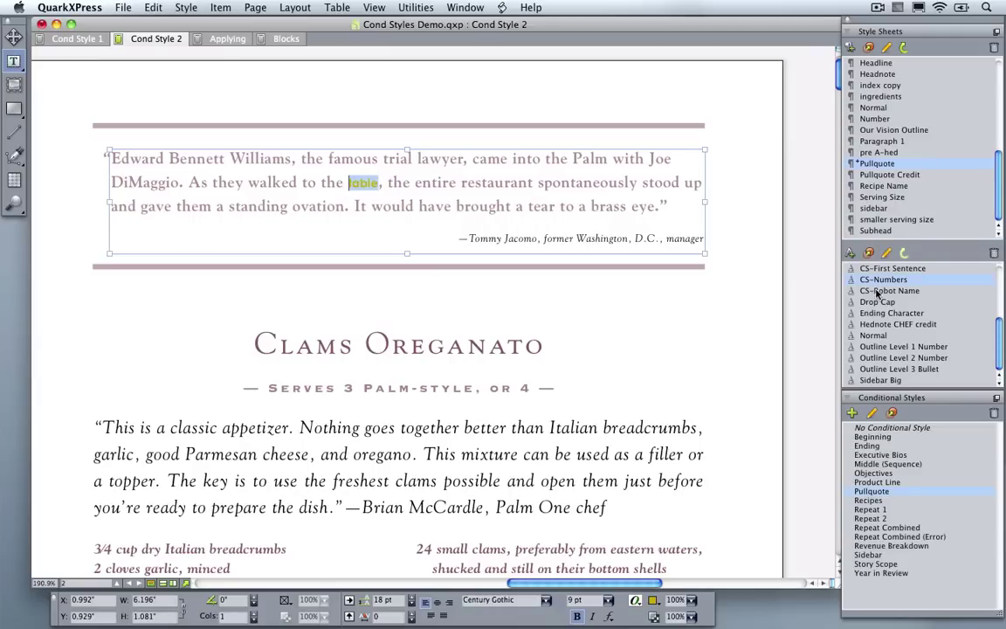
click(403, 207)
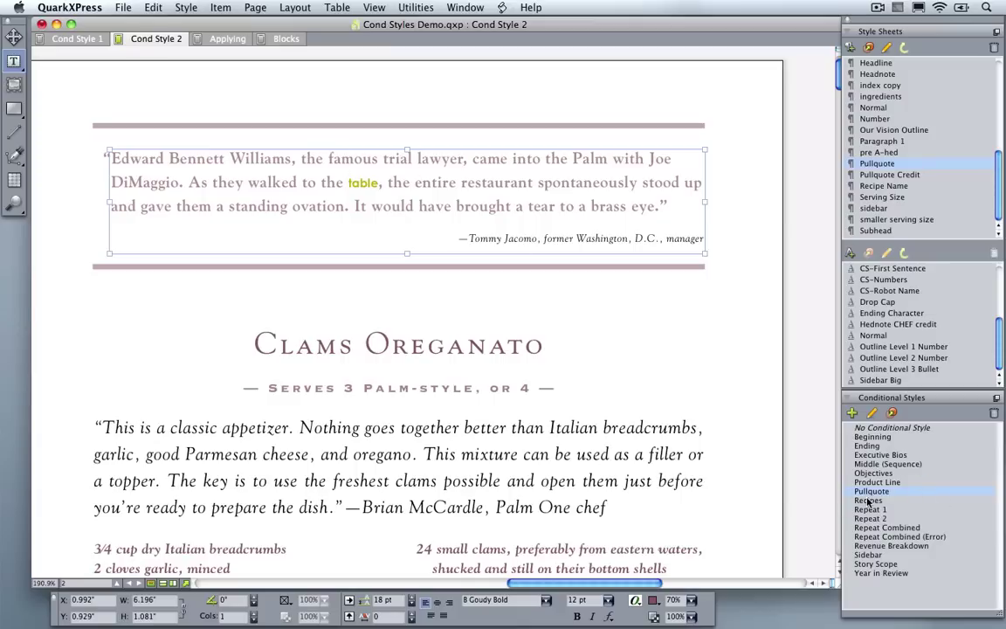
click(360, 184)
double_click(362, 183)
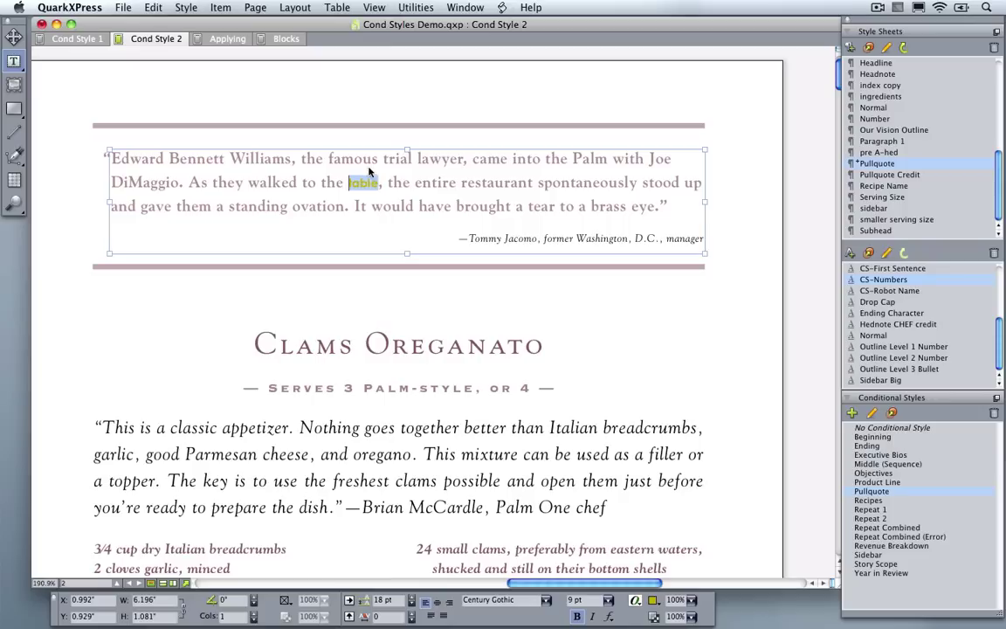
Step: Switch to the PowerPoint presentation and read the slide on local formatting added after a conditional style
key(super+Tab)
key(super+Tab)
key(super+Tab)
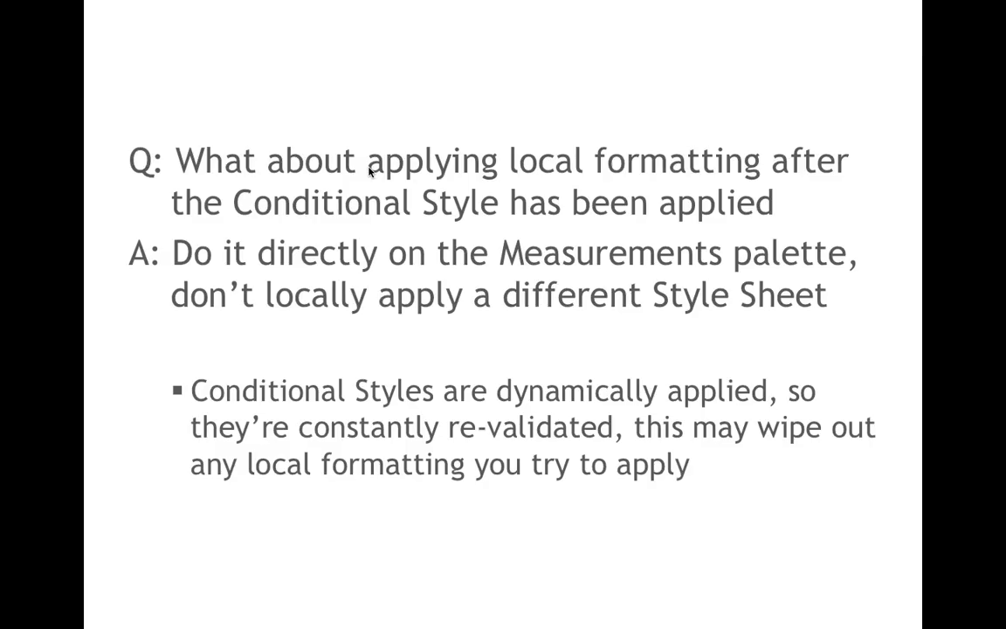
scroll(369, 172, up, 10)
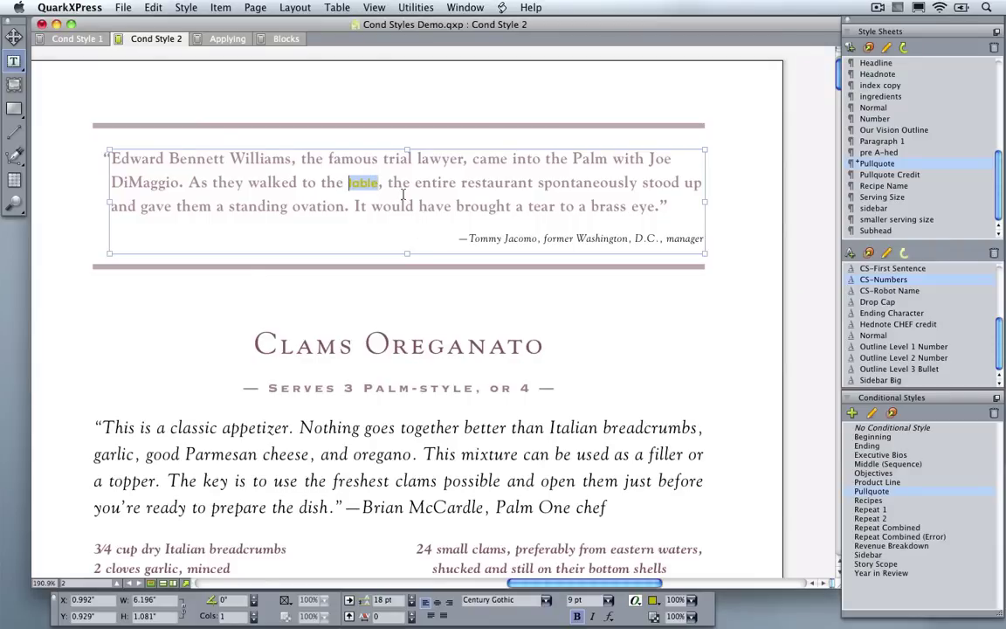
Step: Undo the CS-Numbers style on "table" and revert all pullquote text to its base styles
key(super+z)
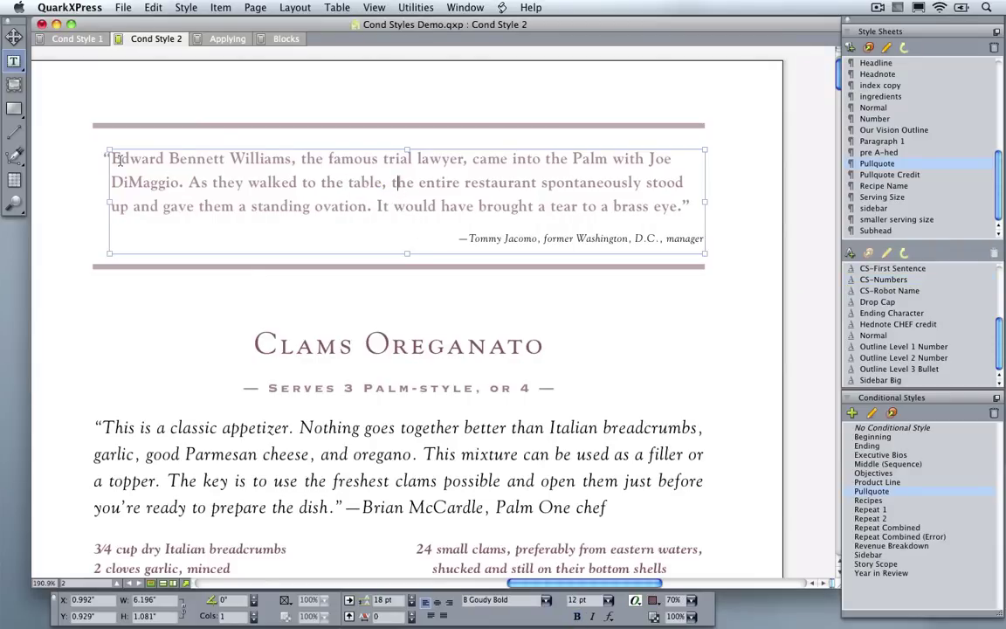
drag(111, 158, 714, 239)
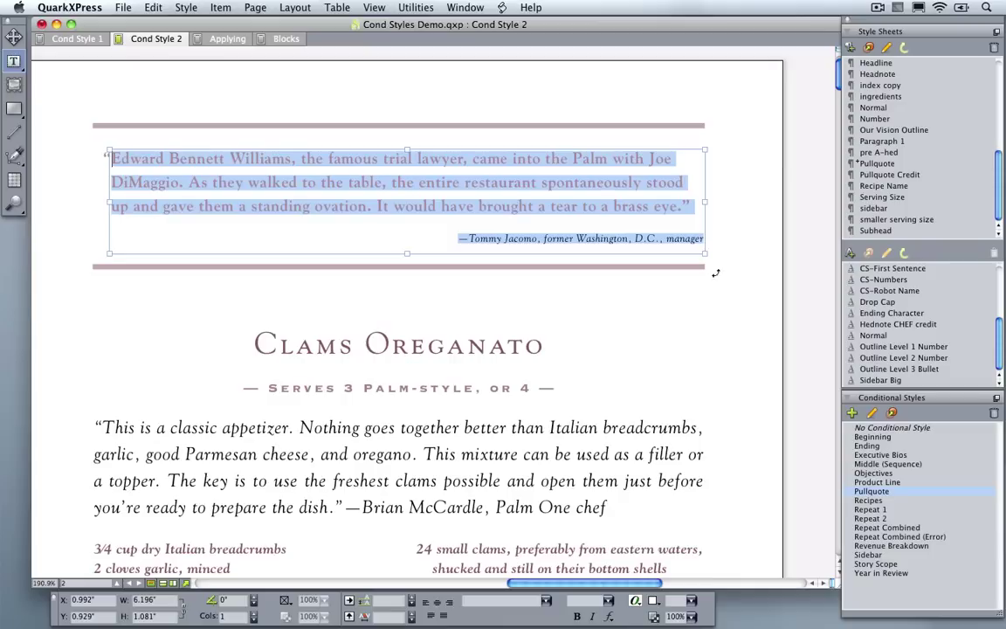
click(997, 401)
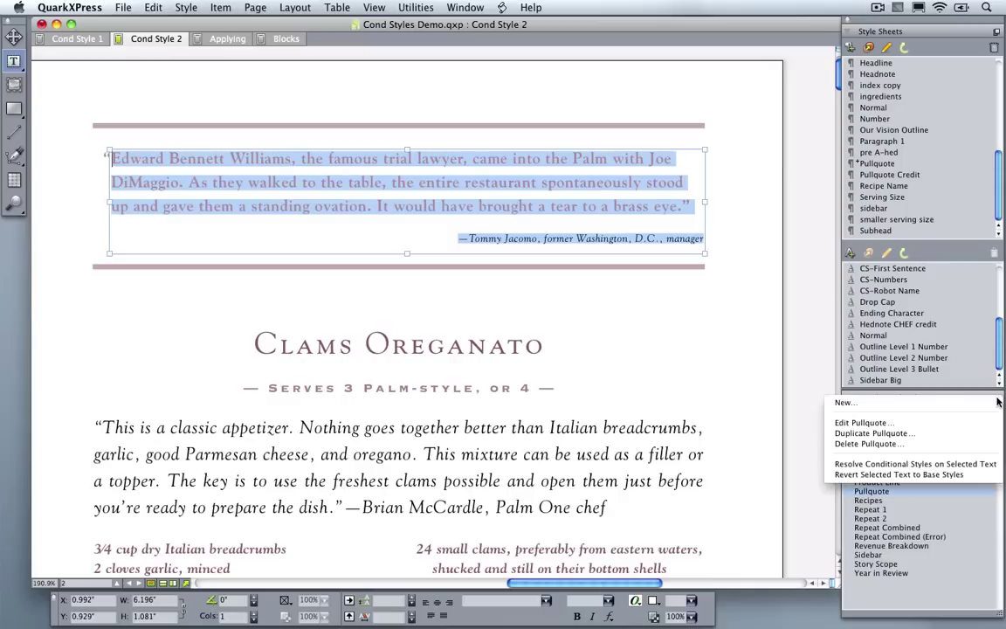
click(968, 495)
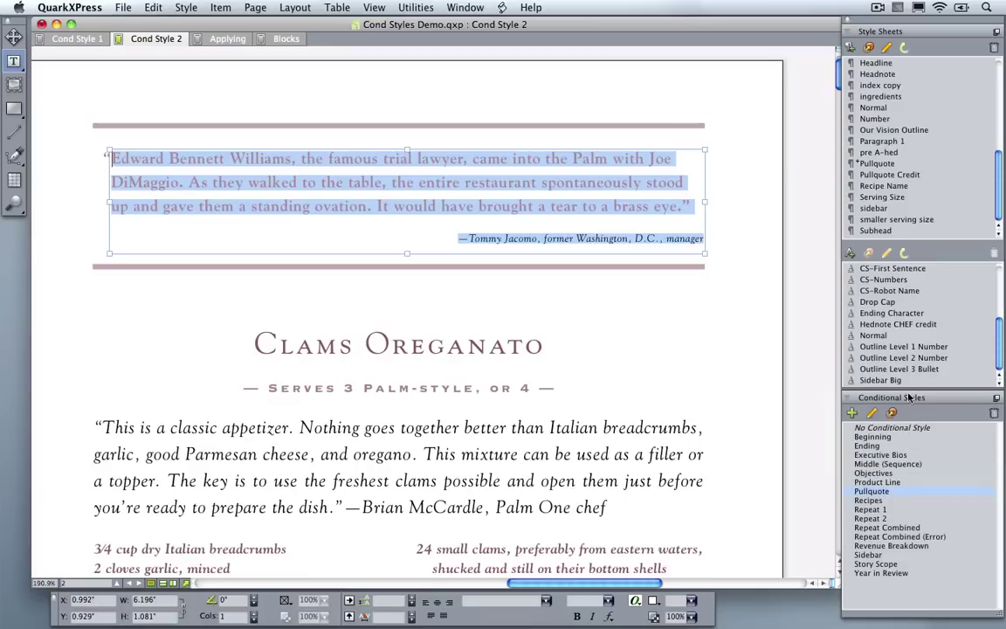
click(997, 401)
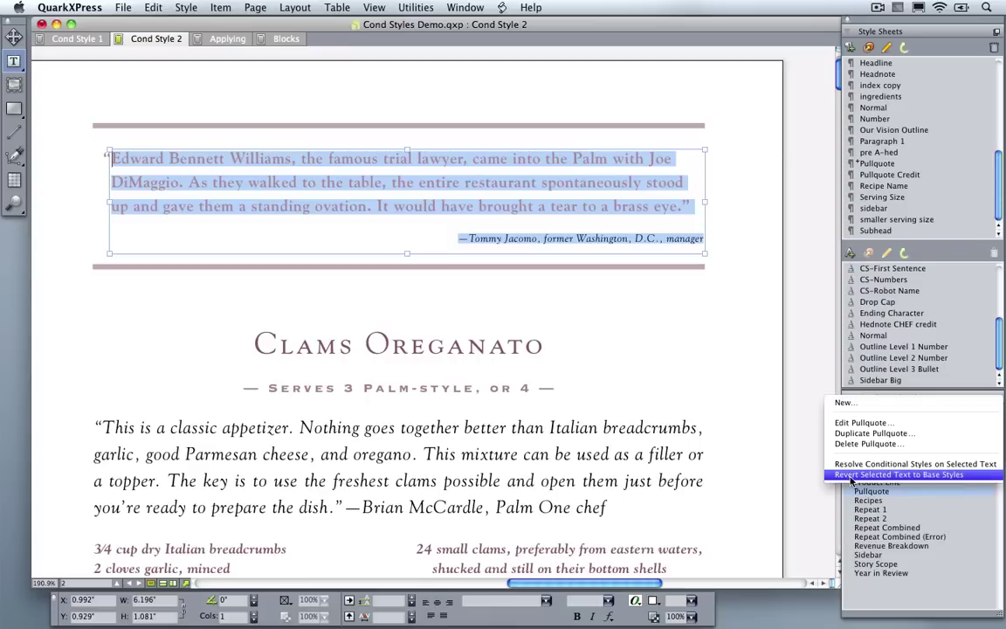
click(962, 476)
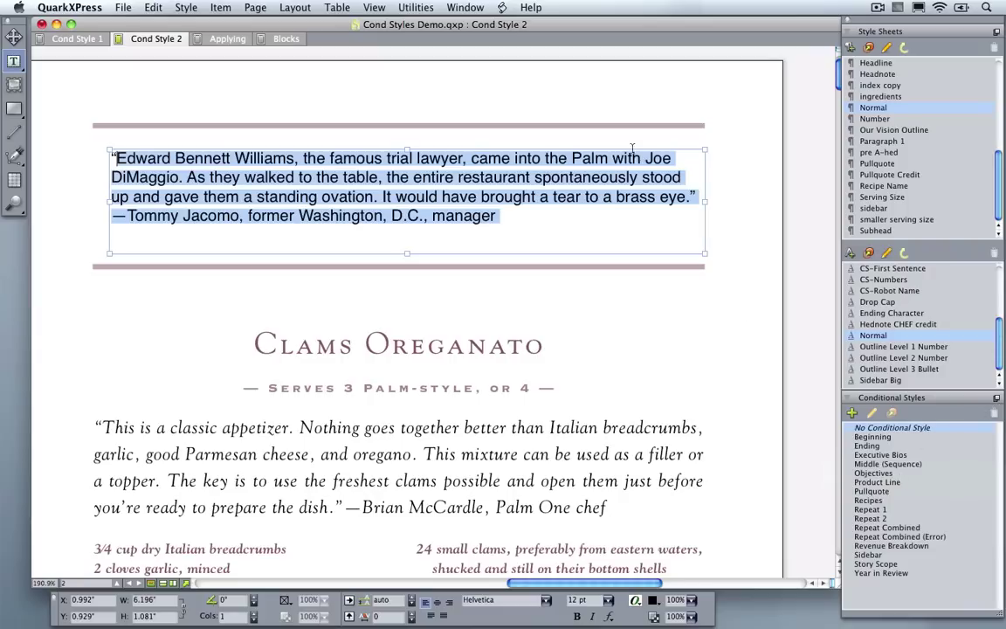
Step: Reapply the Pullquote conditional style to the pullquote text and resolve conditional styles on all of it
click(873, 493)
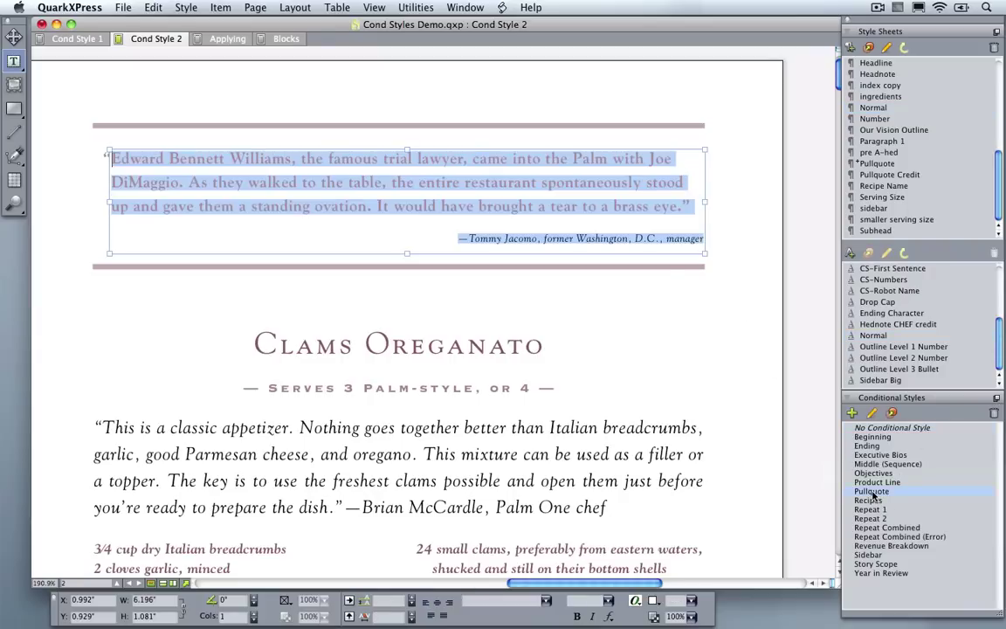
click(507, 203)
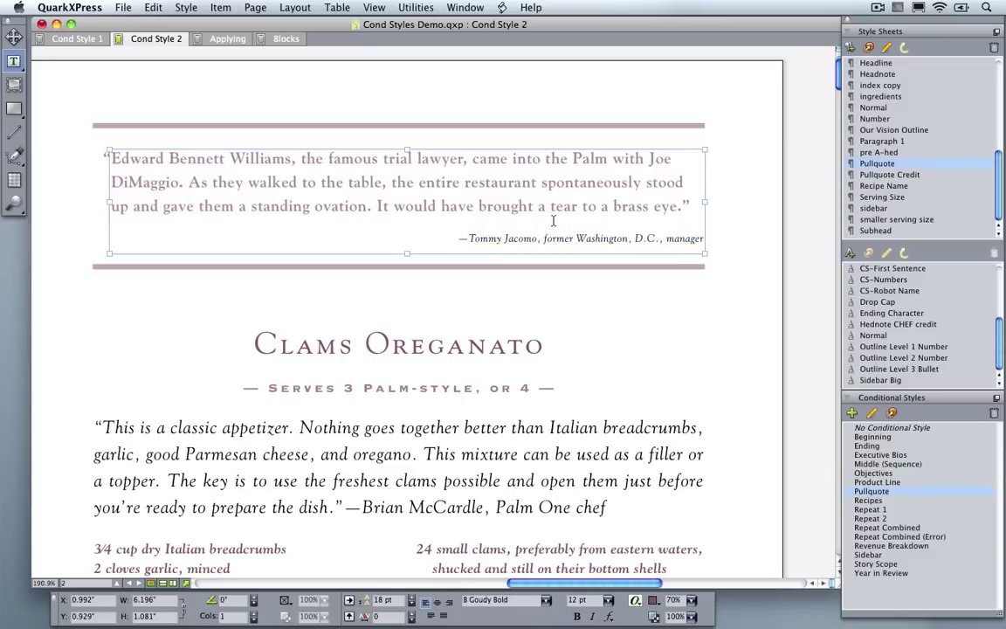
key(super+a)
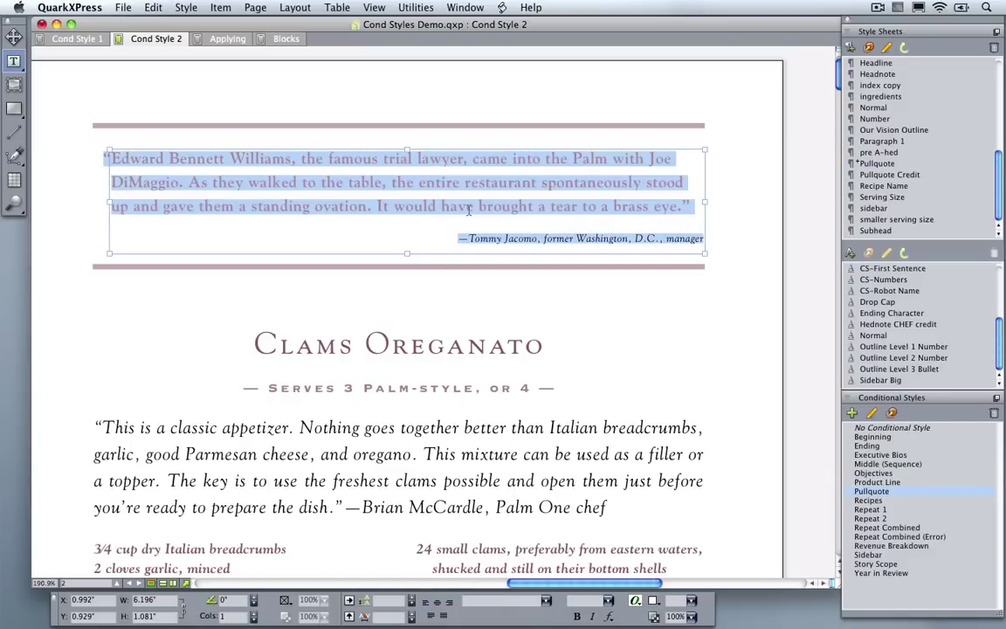
click(997, 398)
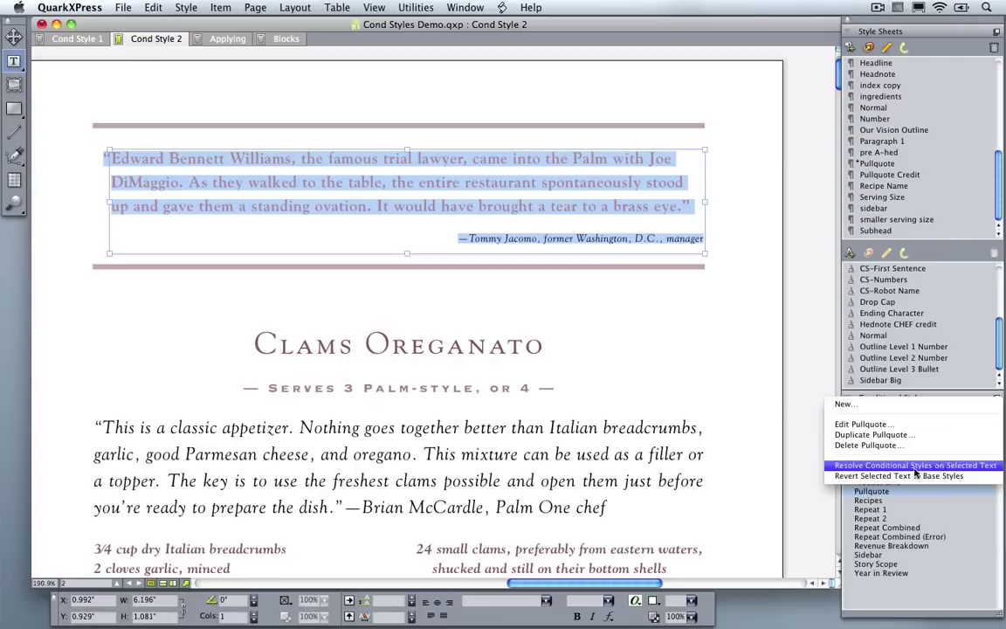
click(977, 469)
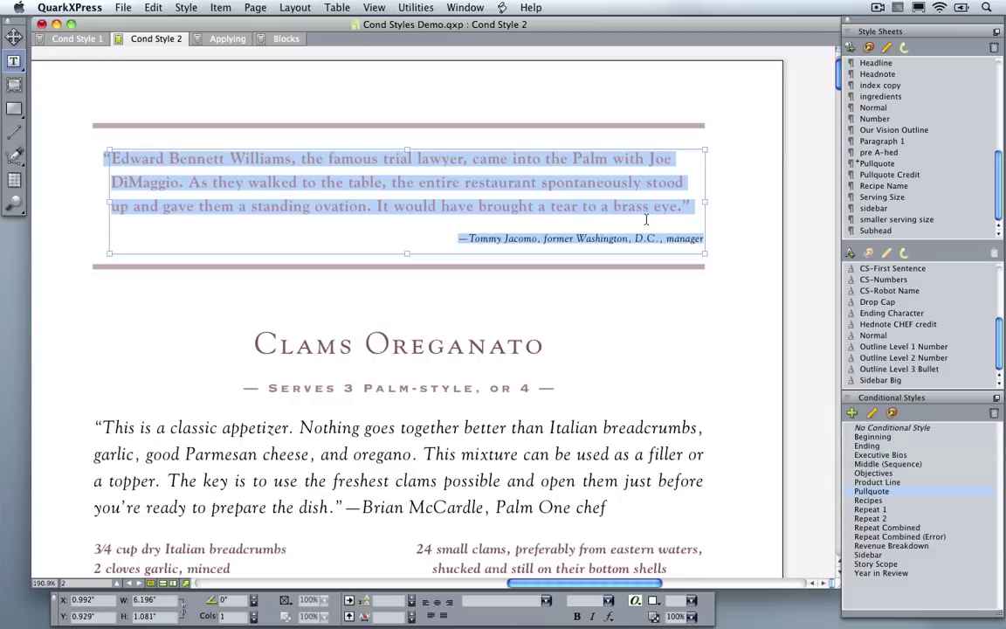
right_click(917, 456)
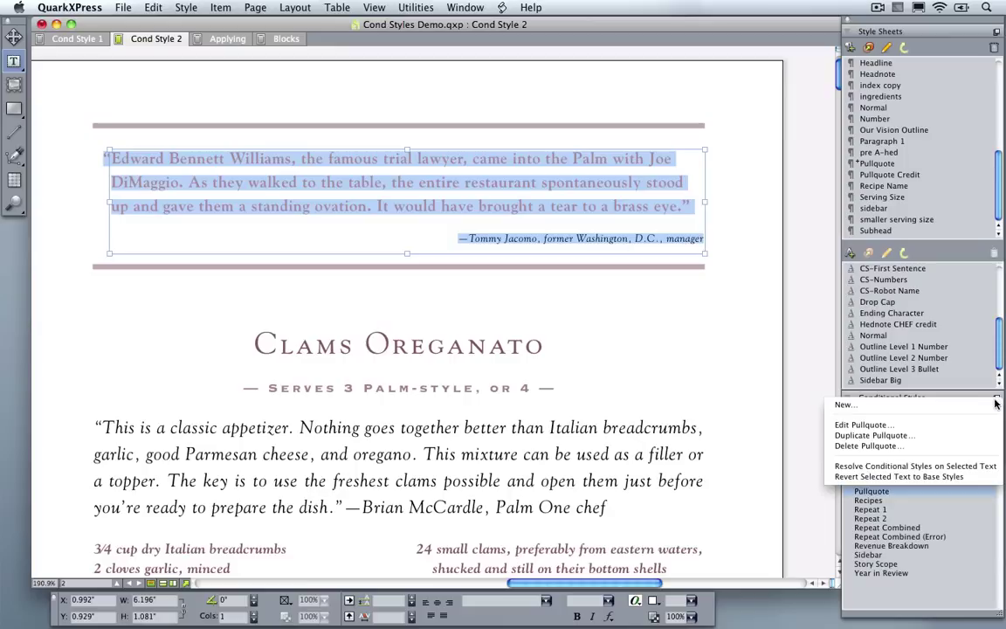
click(920, 467)
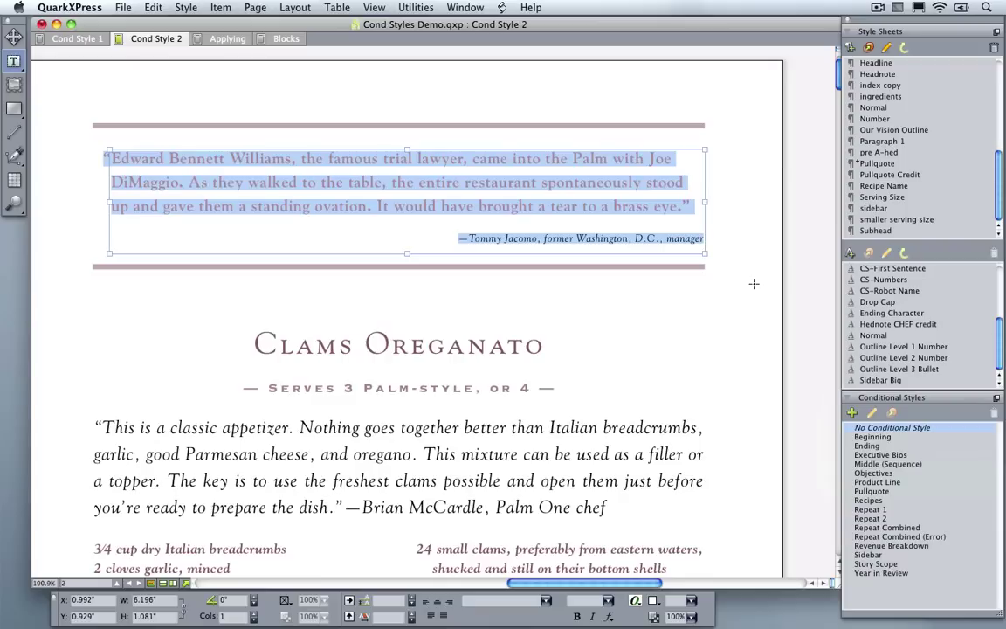
Step: Switch to the PowerPoint presentation and advance to the Tips slide
key(super+Tab)
key(super+Tab)
key(super+Tab)
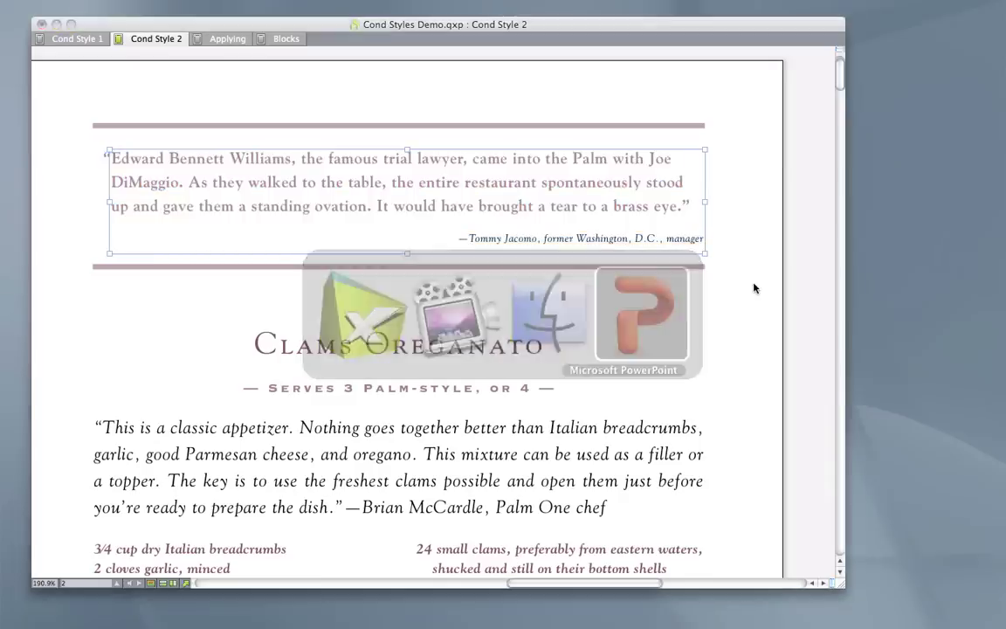
key(Right)
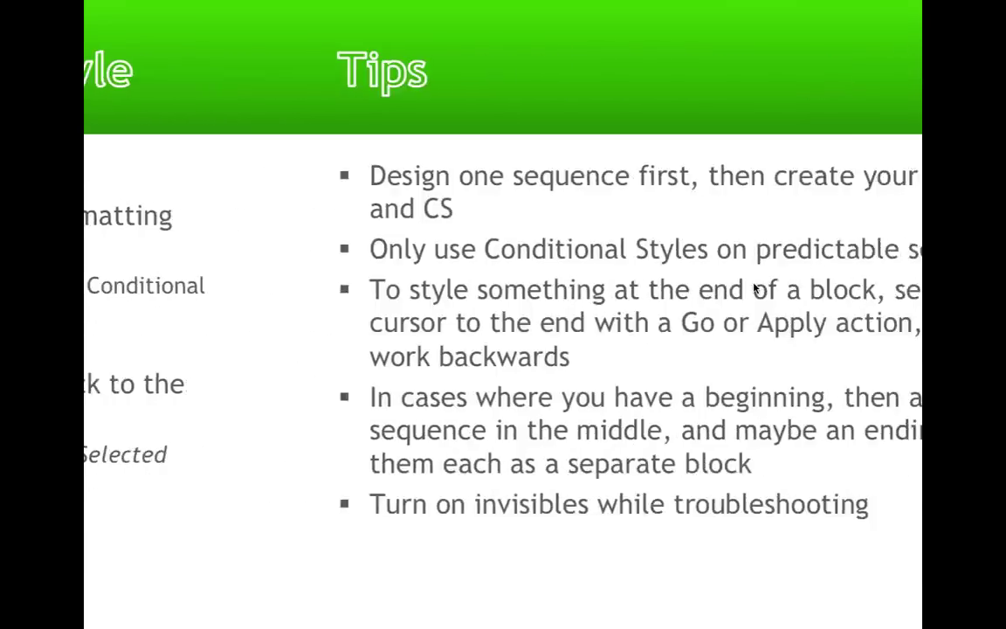
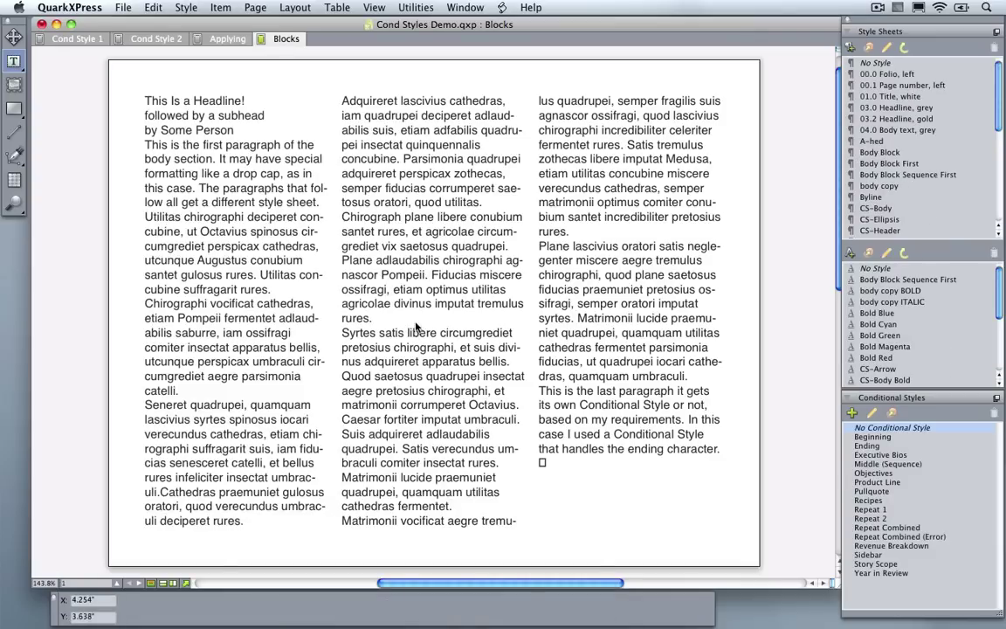
Step: Apply the Beginning conditional style to the story's opening block, from the headline through the paragraph ending in "catelli."
click(270, 251)
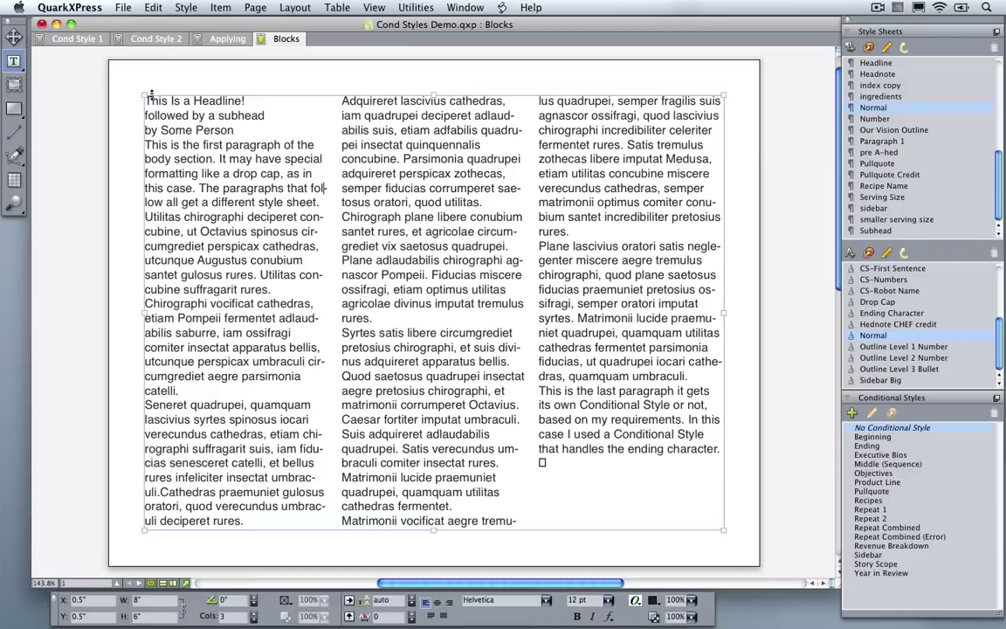
key(super+a)
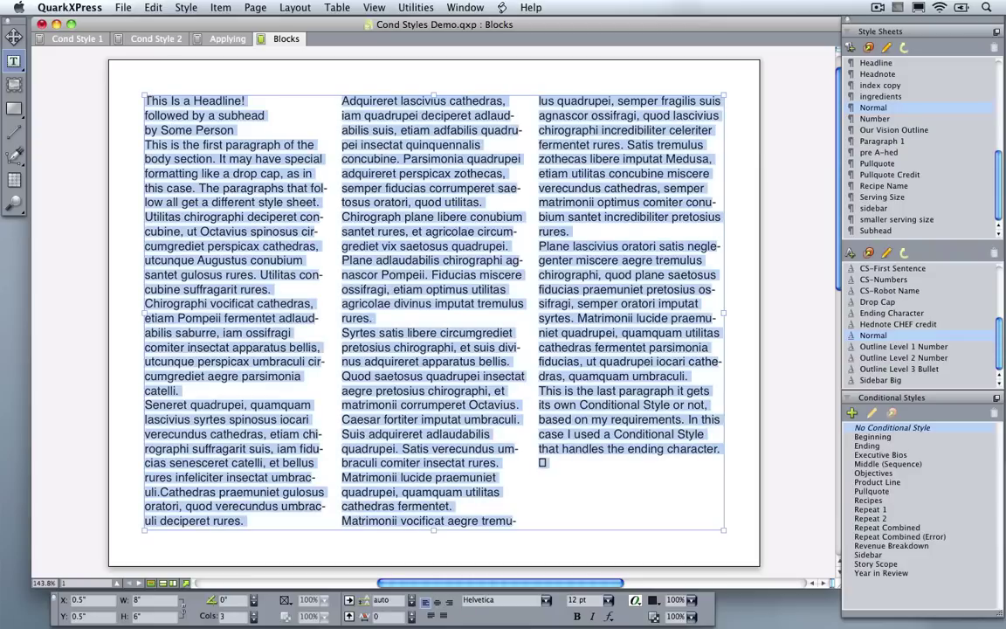
drag(145, 100, 315, 391)
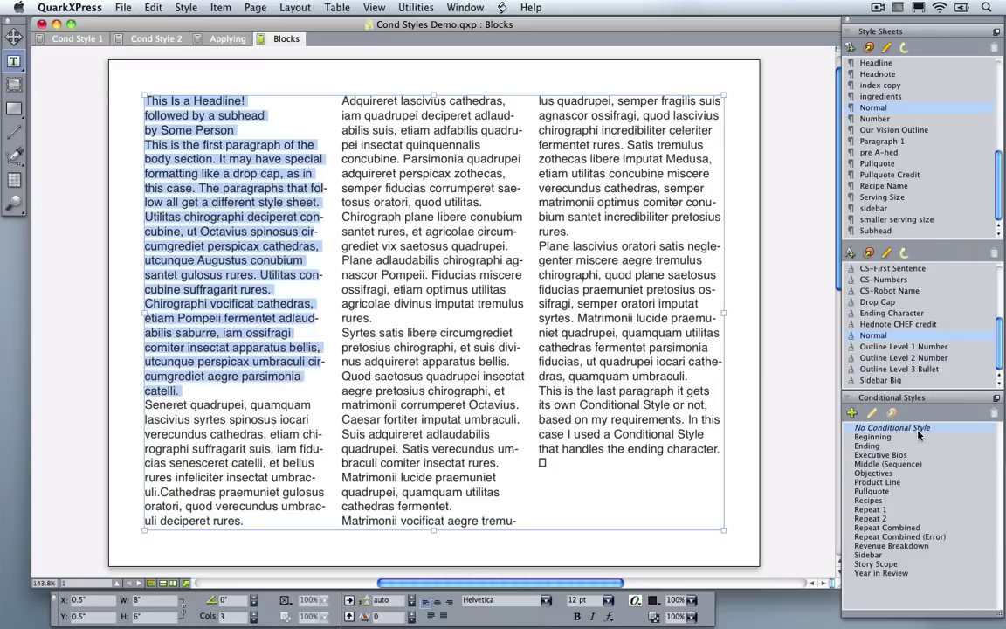
click(873, 438)
click(122, 546)
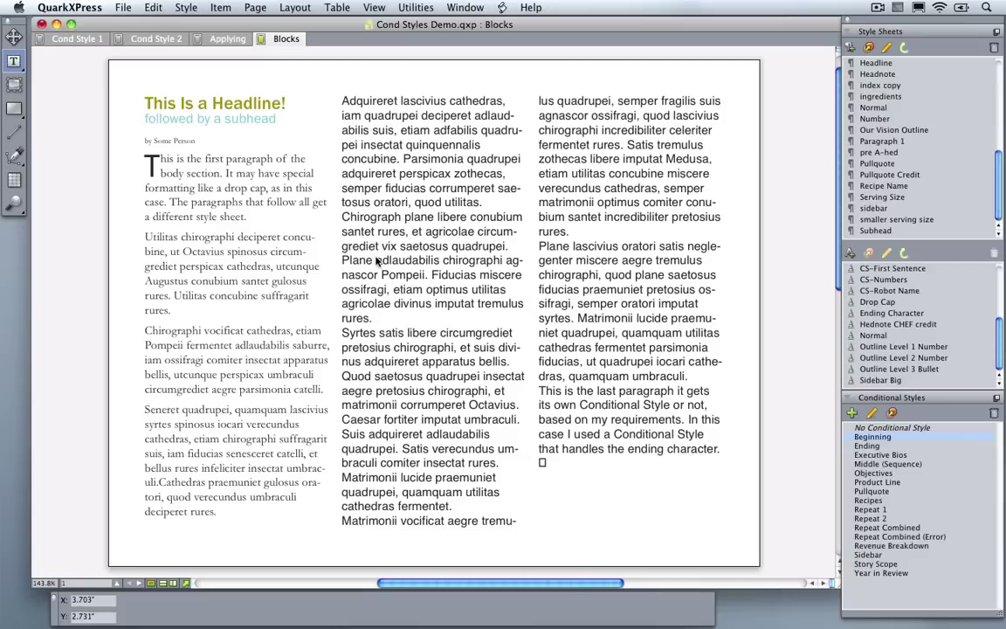
Step: Apply the Middle (Sequence) conditional style from the "Chirographi vocificat" paragraph up to the last paragraph, and review that style's definition without changes
shift+click(244, 336)
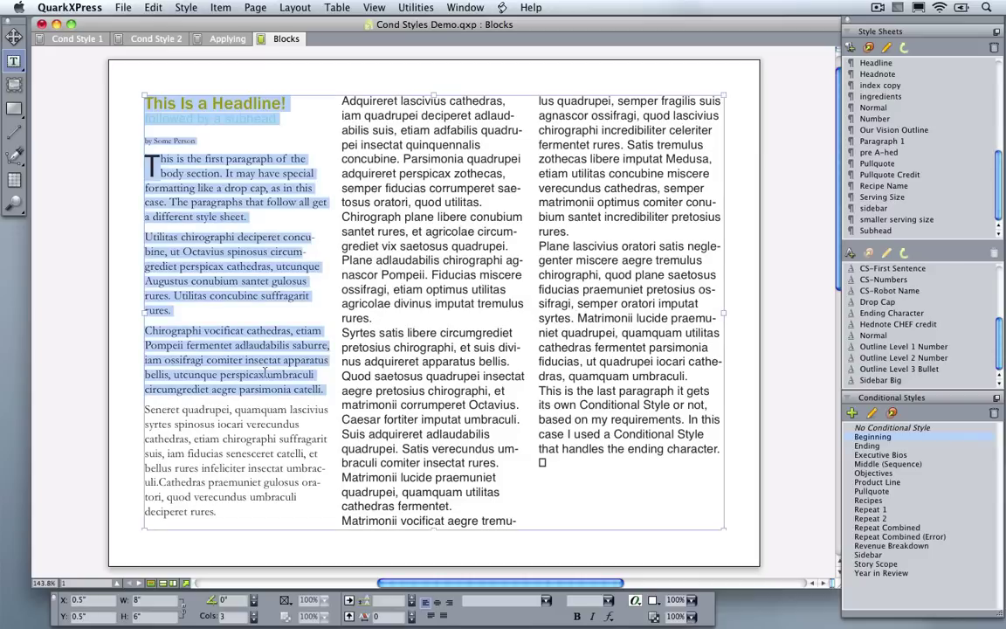
click(145, 333)
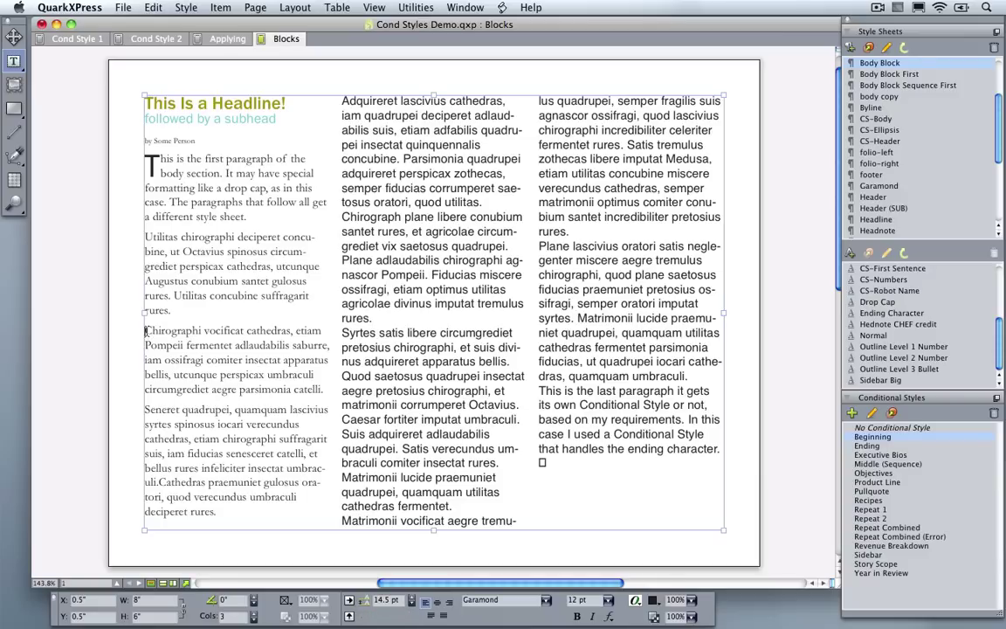
drag(145, 333, 753, 381)
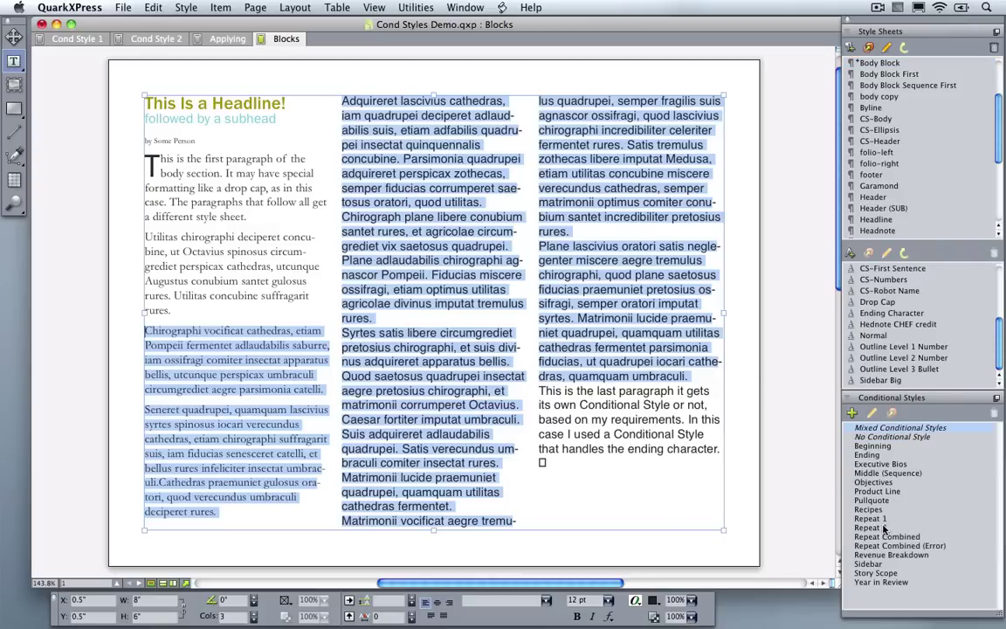
click(874, 474)
click(543, 358)
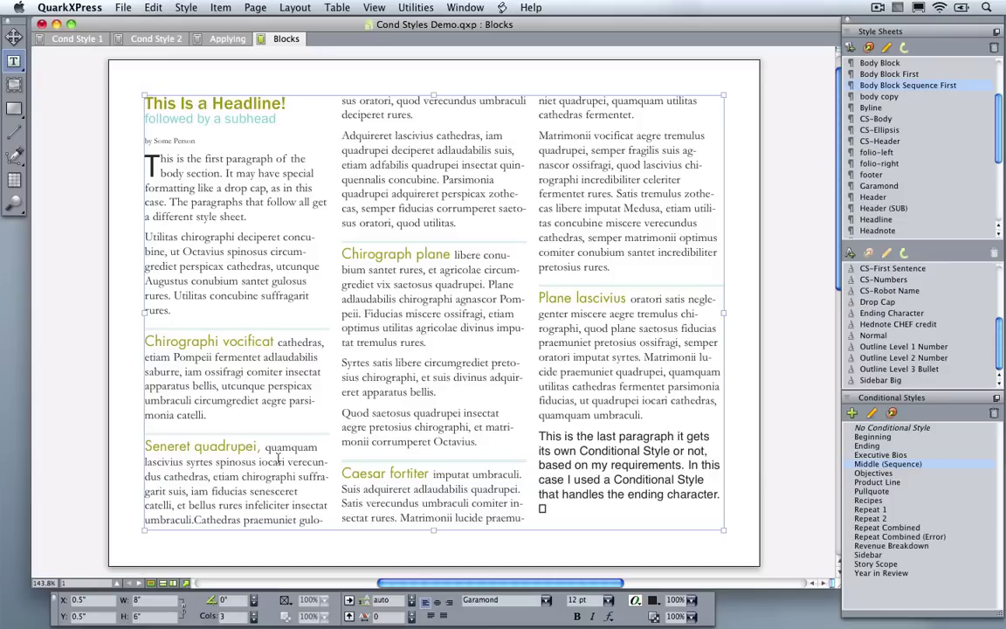
double_click(946, 467)
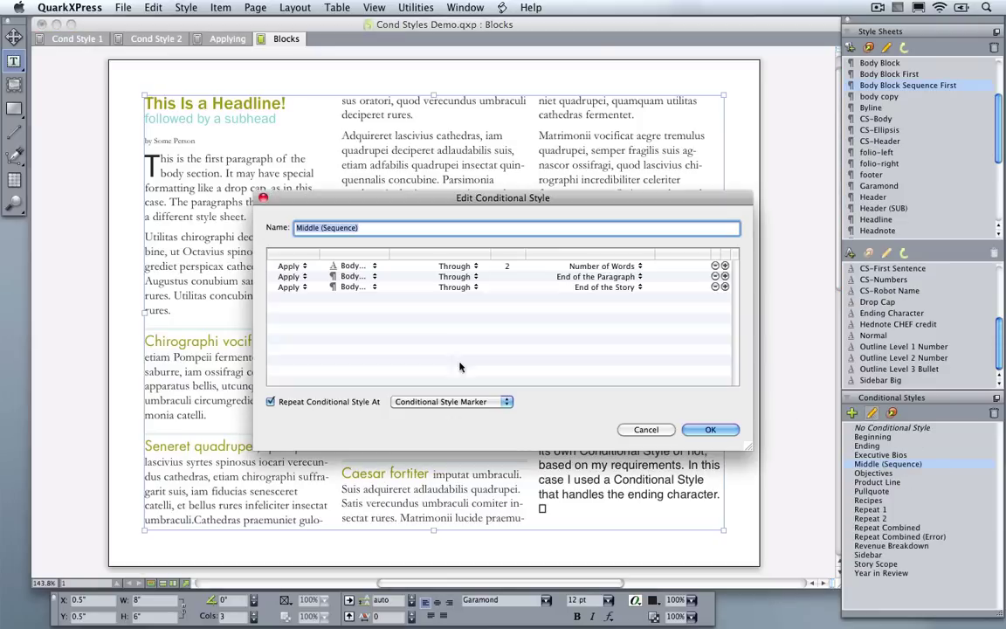
click(647, 429)
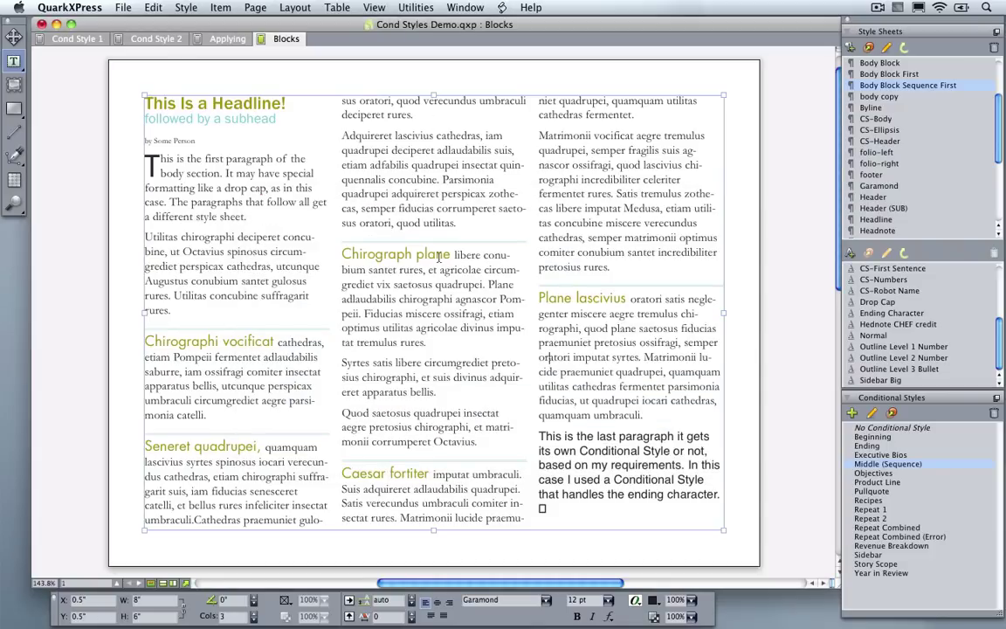
Step: Apply the Ending conditional style to the story's last paragraph, including its ending character, and deselect the text
click(539, 436)
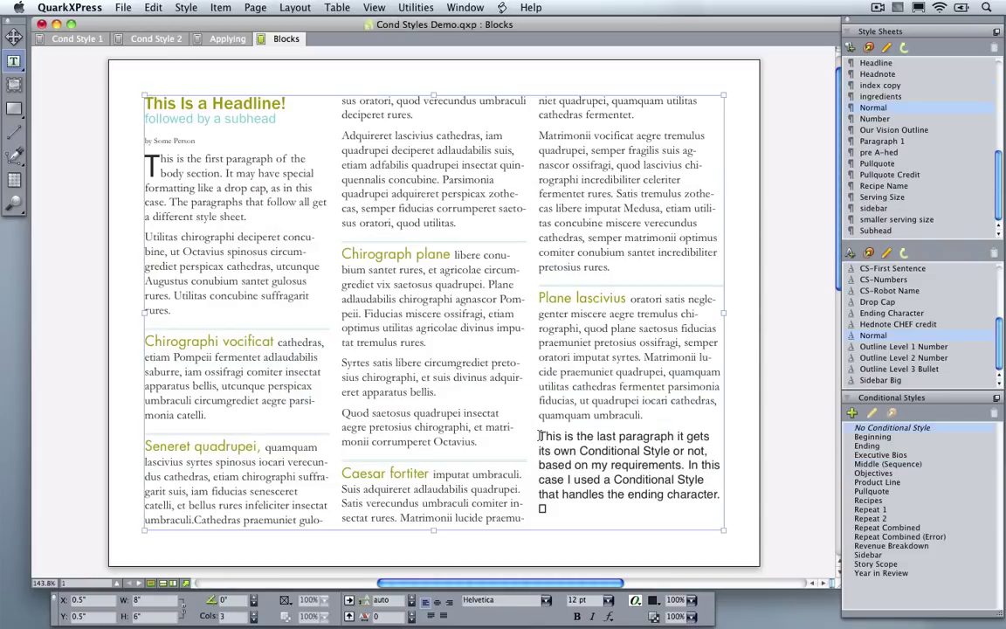
drag(539, 435, 597, 511)
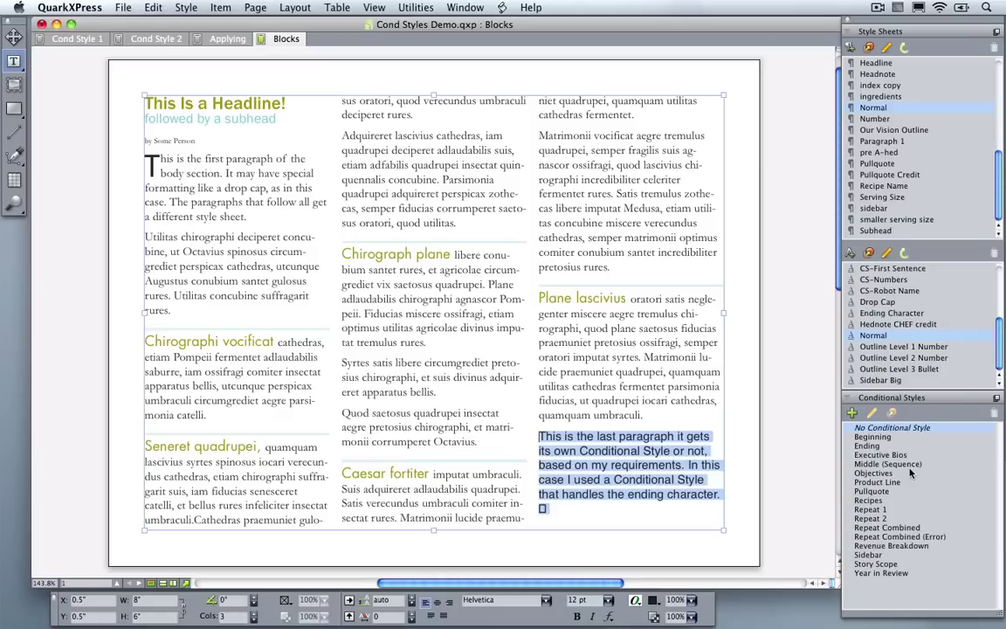
click(868, 445)
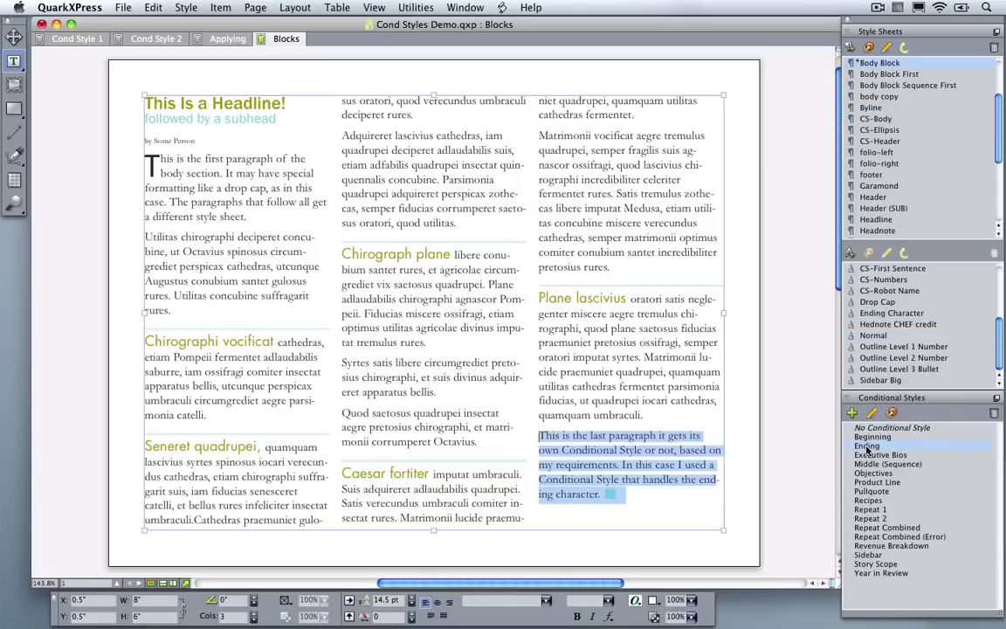
click(626, 492)
click(724, 568)
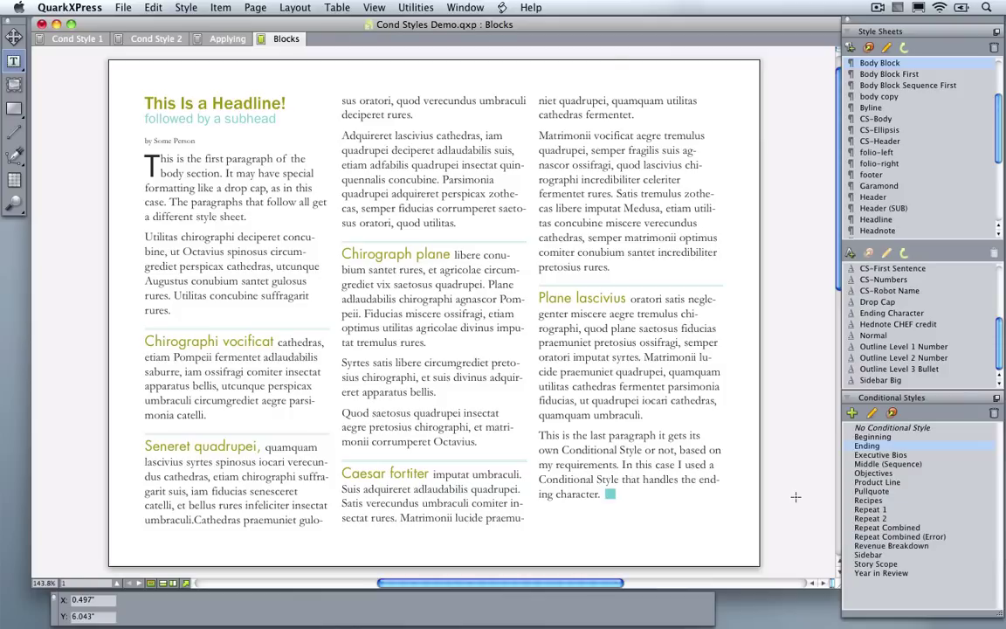
Step: Switch to the PowerPoint presentation and read the Tips slide on separate blocks and invisibles
key(super+Tab)
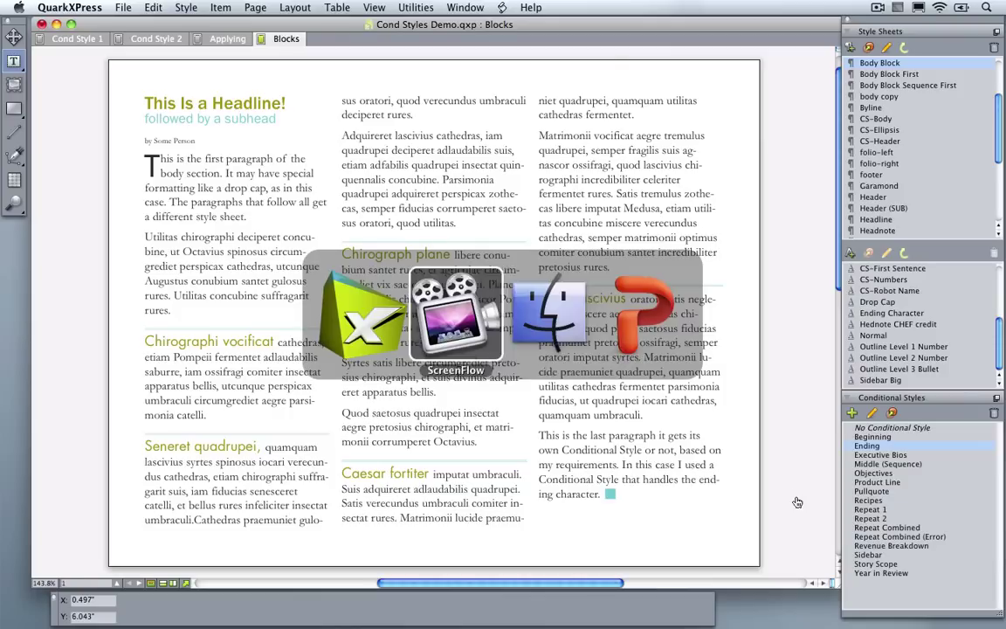
key(super+Tab)
key(super+Tab)
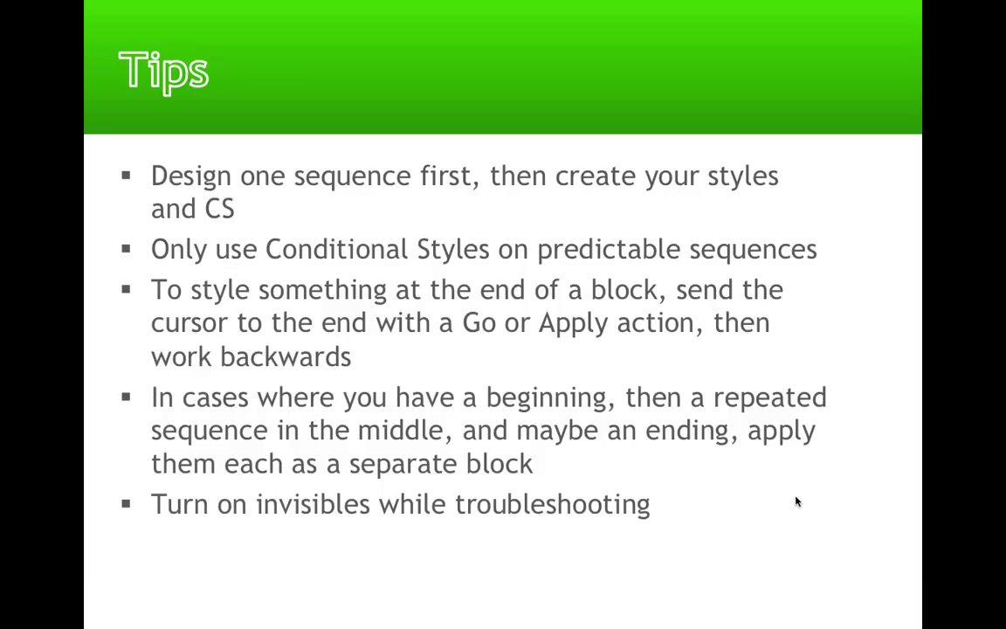
Step: Return to QuarkXPress and turn on invisibles for the headline and first paragraphs of the Blocks layout
key(super+Tab)
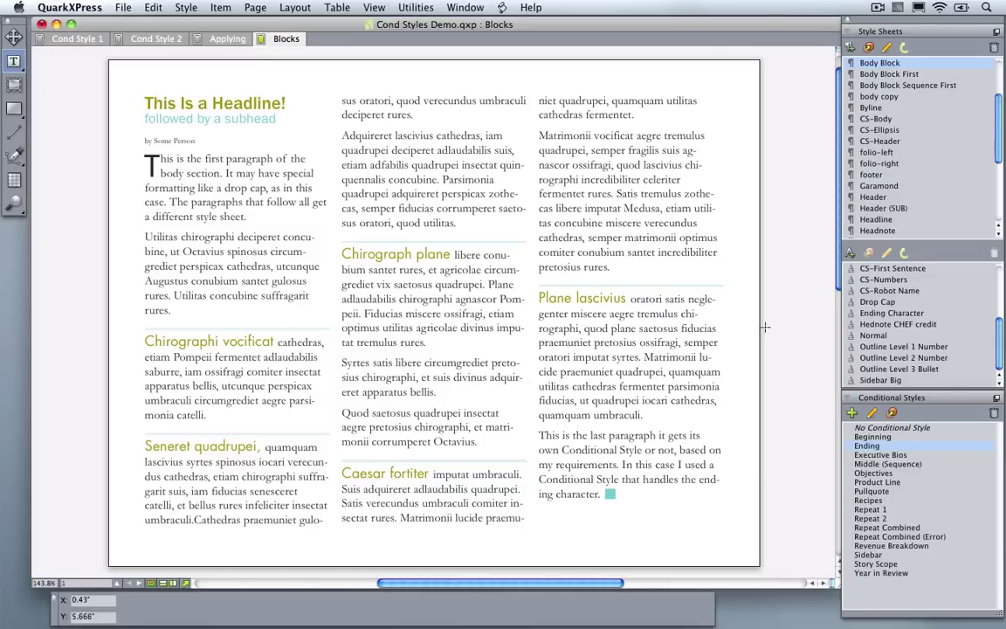
drag(114, 81, 358, 214)
scroll(429, 334, down, 1)
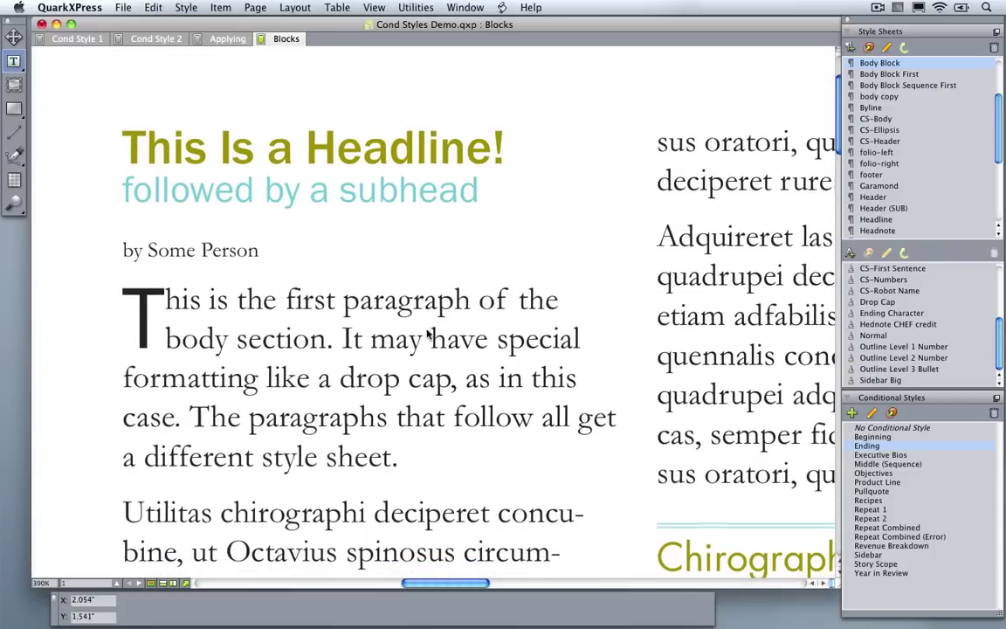
click(375, 8)
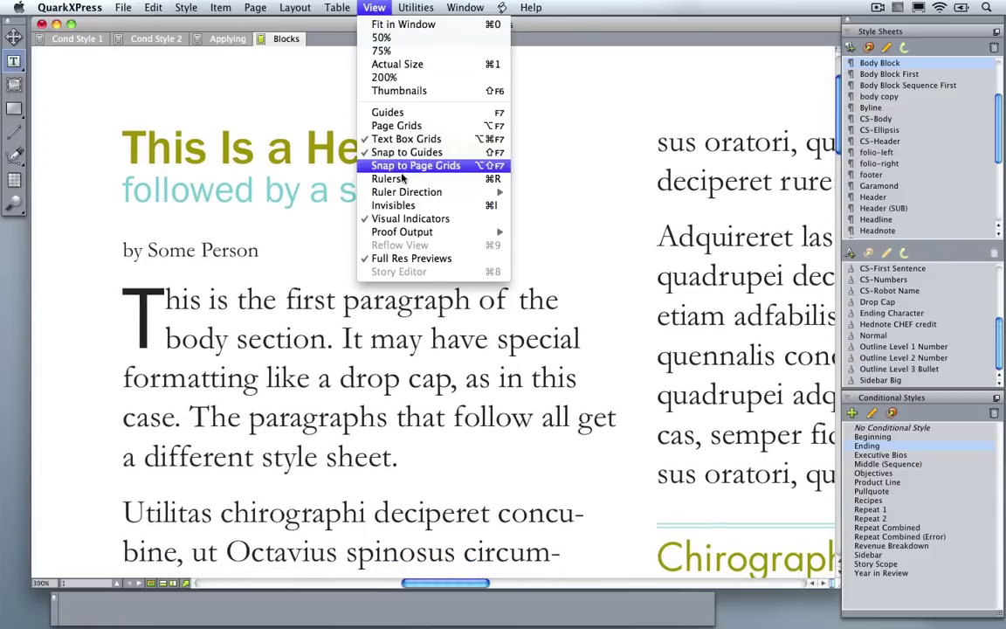
click(403, 207)
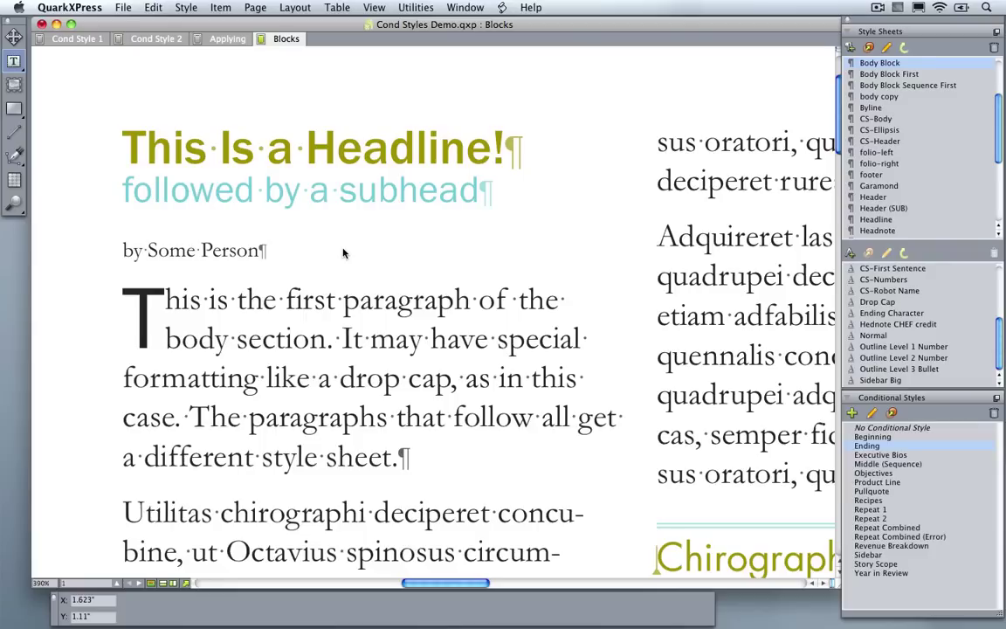
key(super+i)
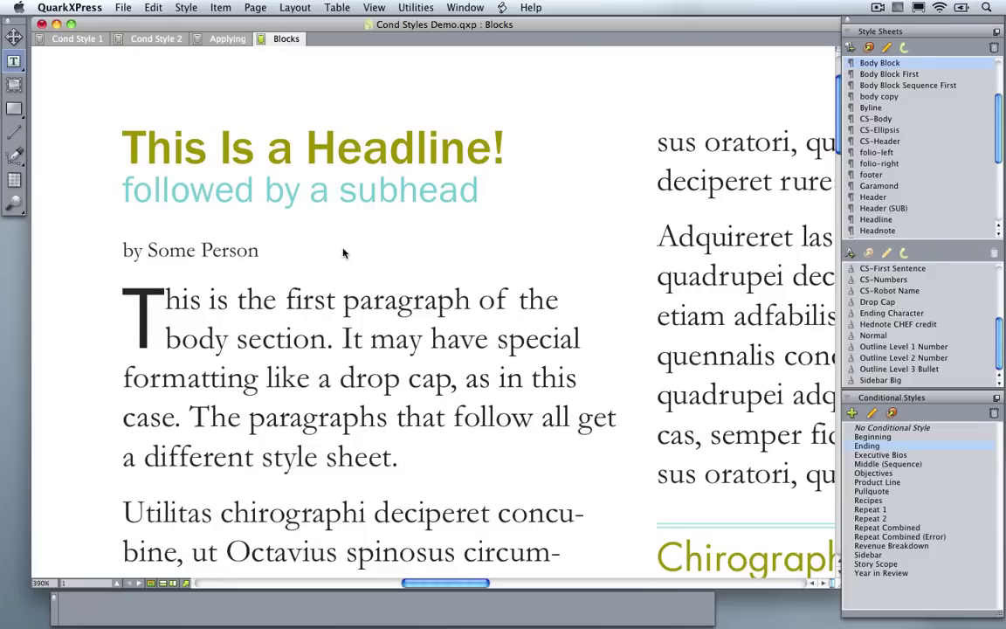
key(super+i)
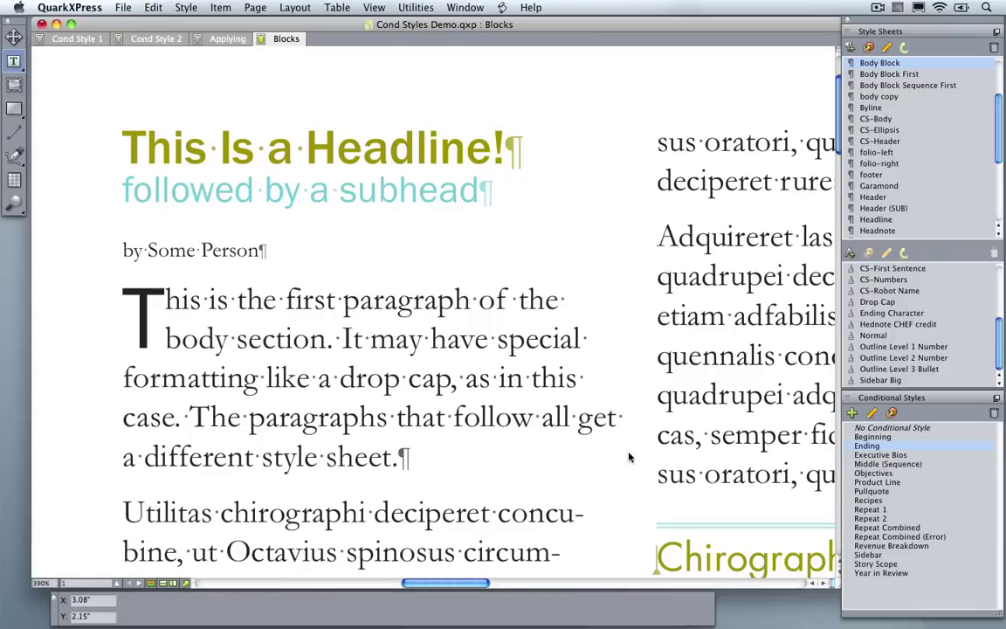
Step: Switch to the PowerPoint presentation, advance to the Demo slide and return to QuarkXPress
key(super+Tab)
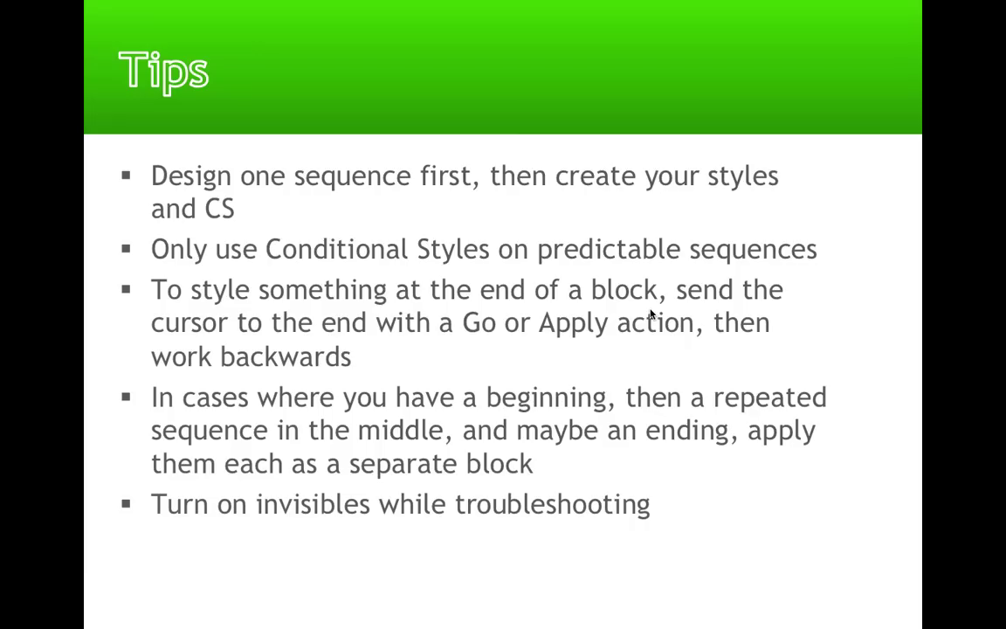
key(Right)
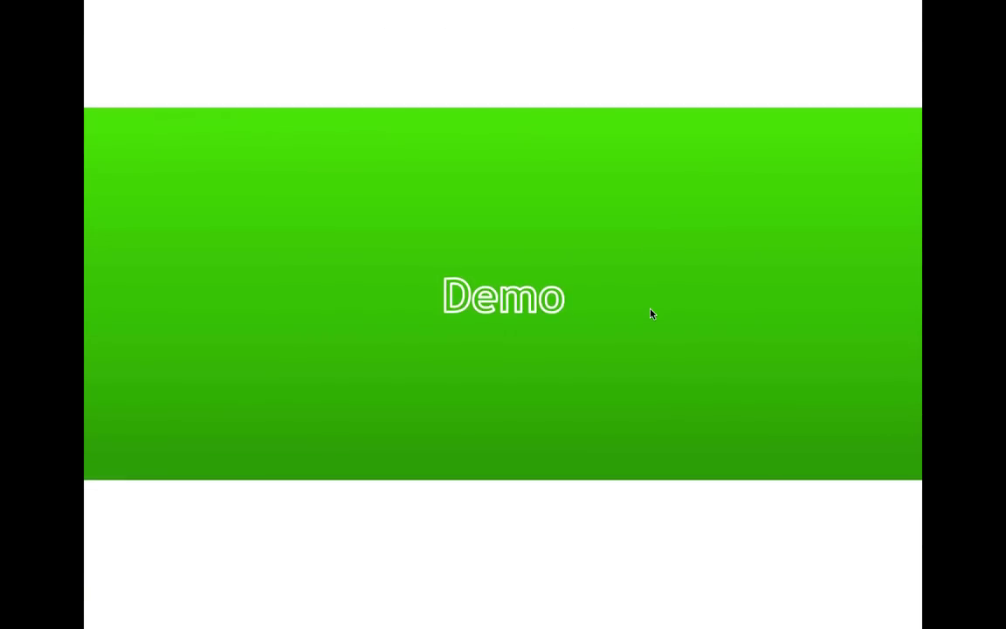
key(super+Tab)
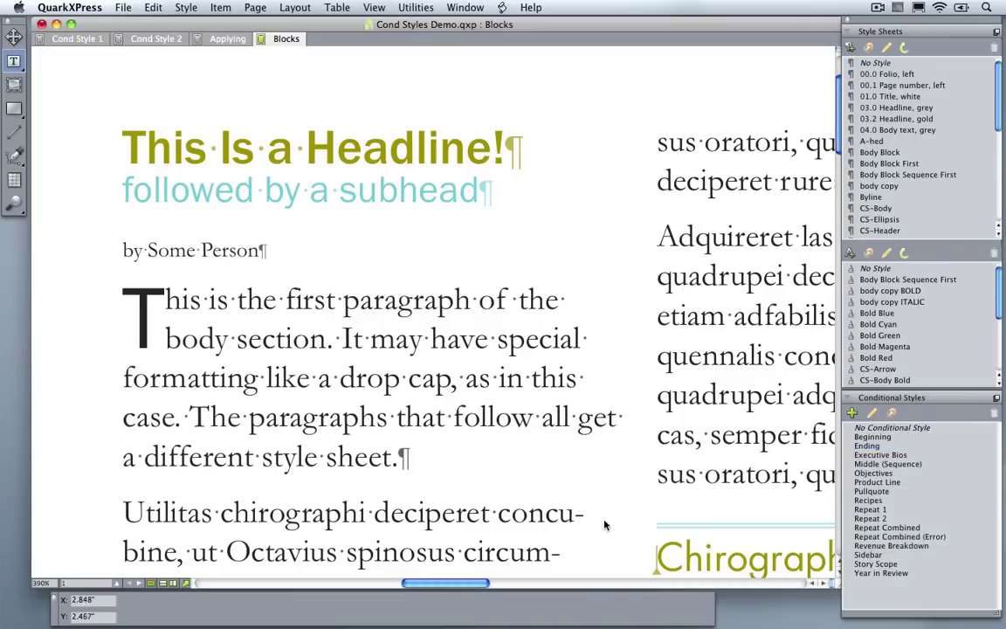
Step: Bring up the minimized Spiraling Text v9.qxp document and toggle its guides to examine the spiral text path, leaving them hidden
mouse_move(773, 625)
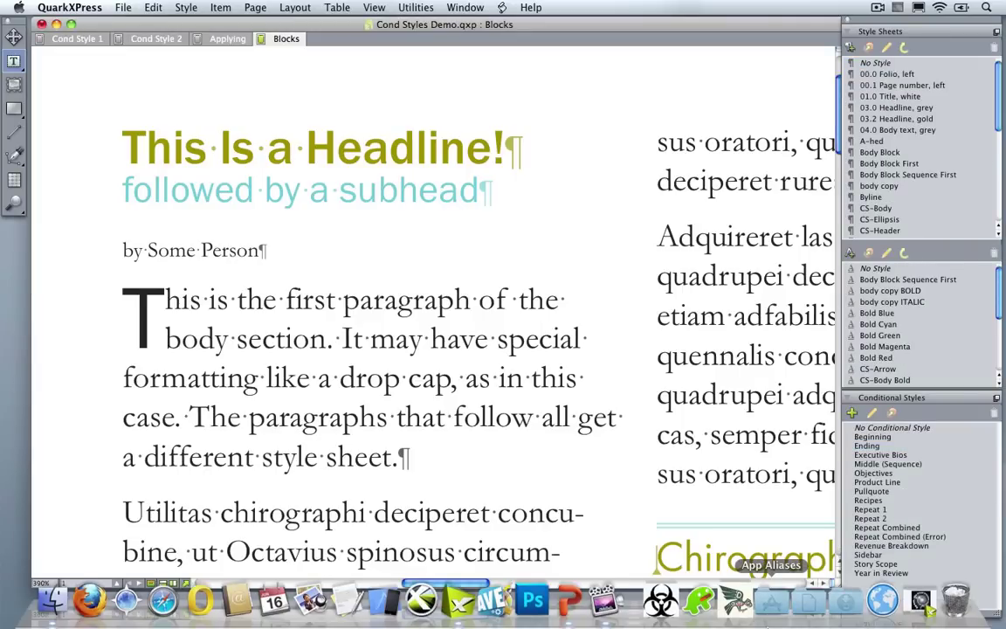
click(921, 601)
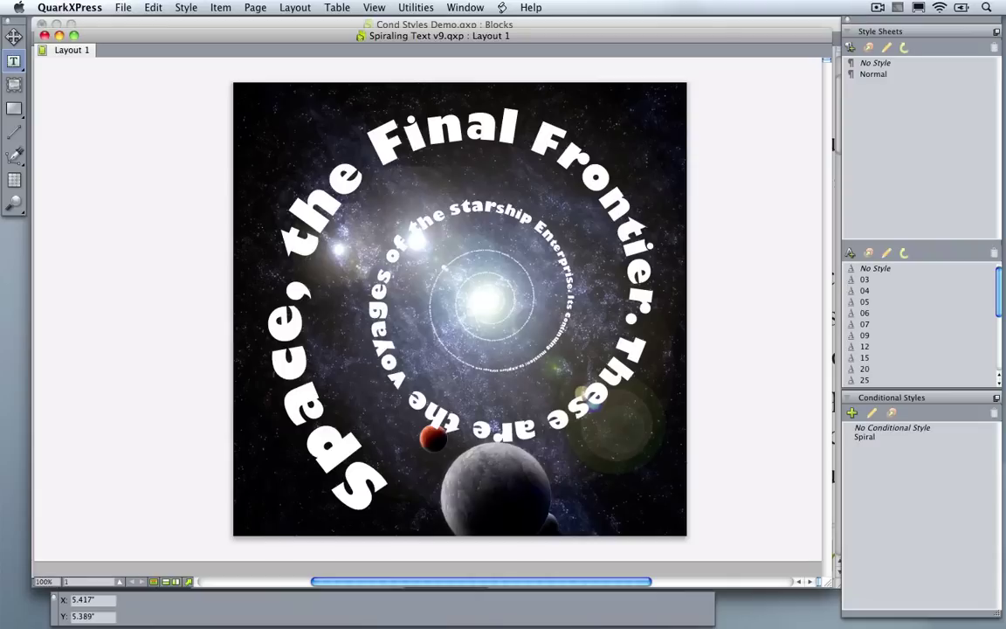
click(494, 427)
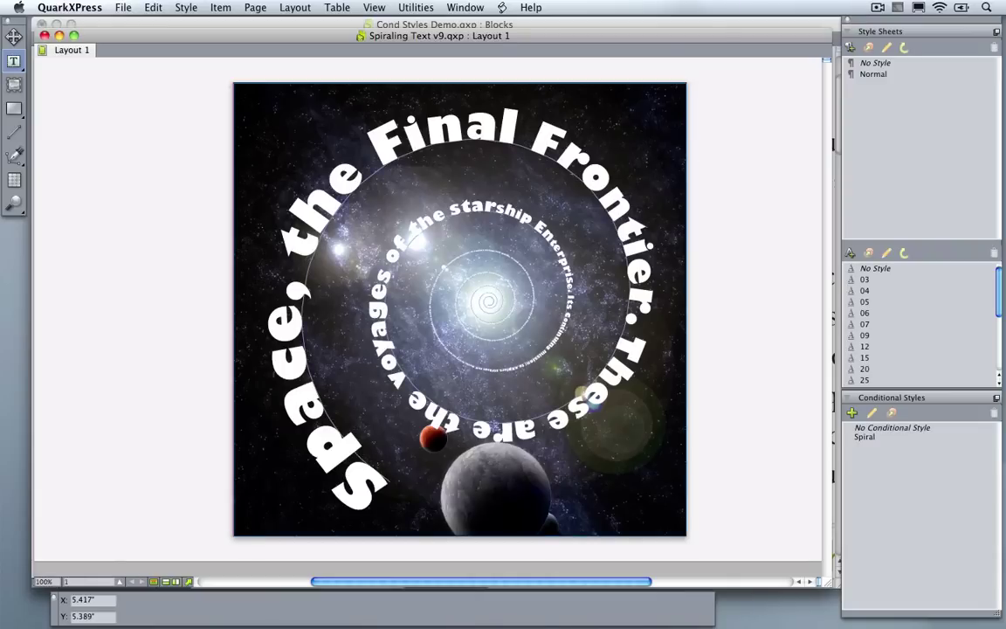
key(F7)
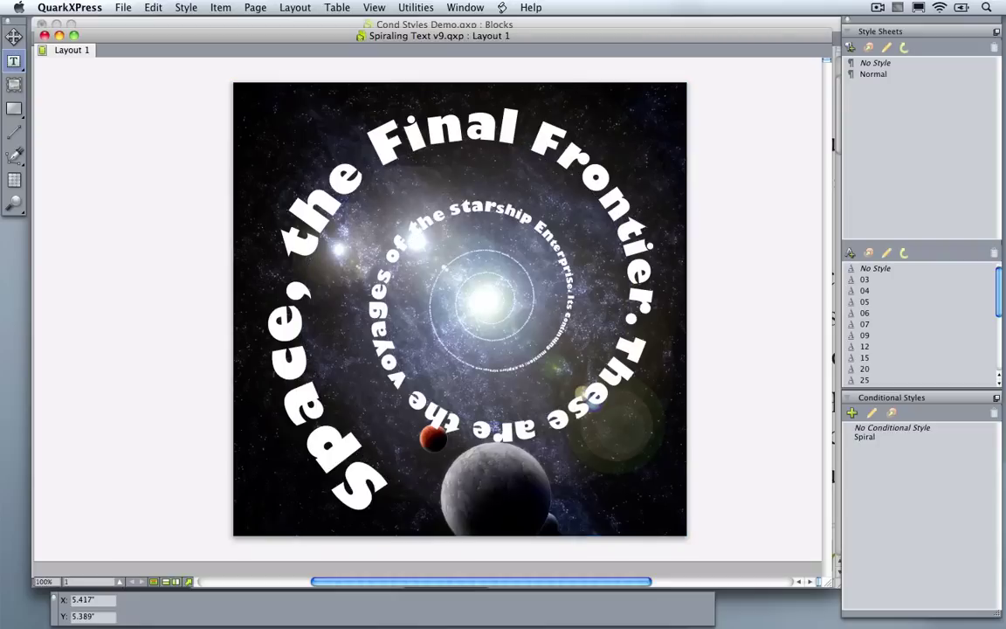
key(F7)
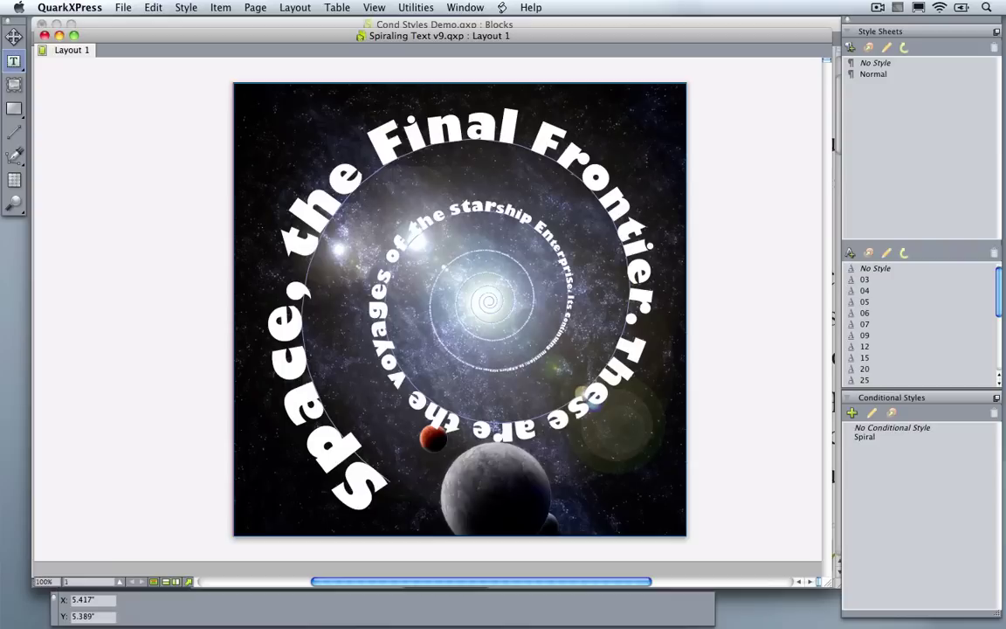
click(760, 409)
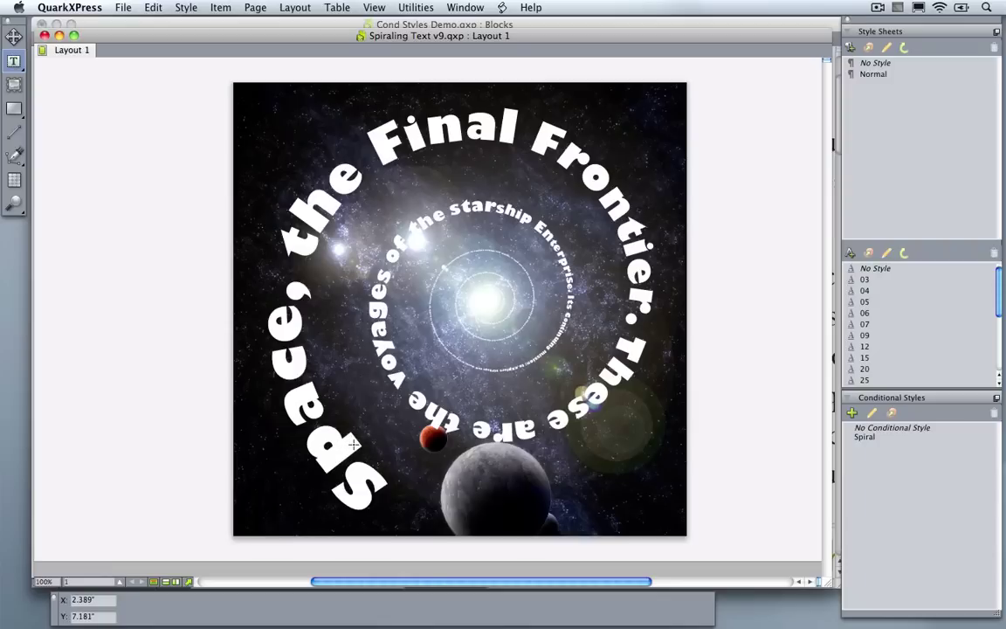
Step: Replace all the text on the spiral path with a run of X characters and deselect the path
key(v)
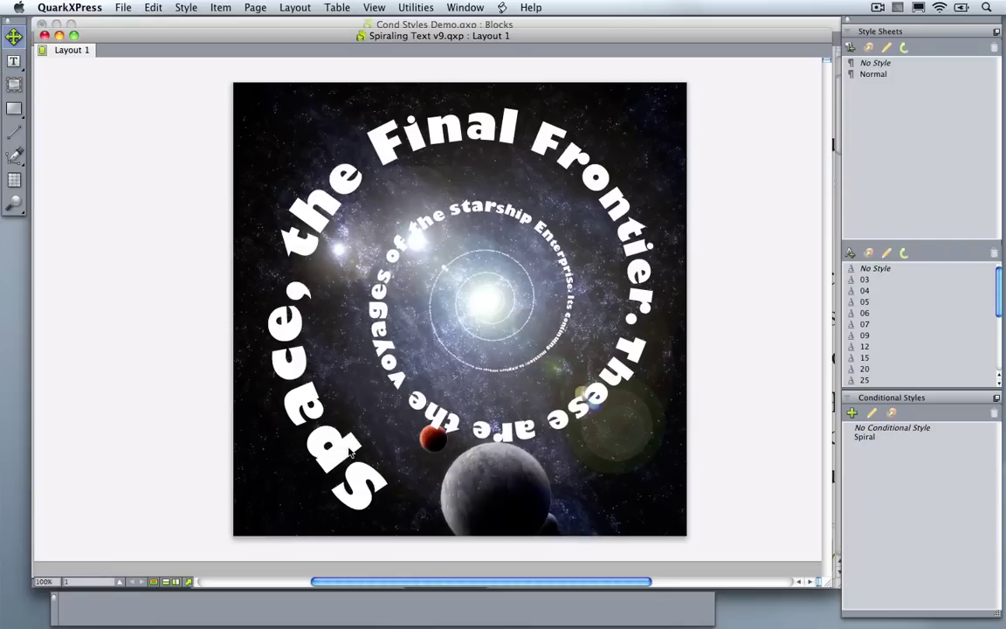
double_click(348, 442)
key(super+a)
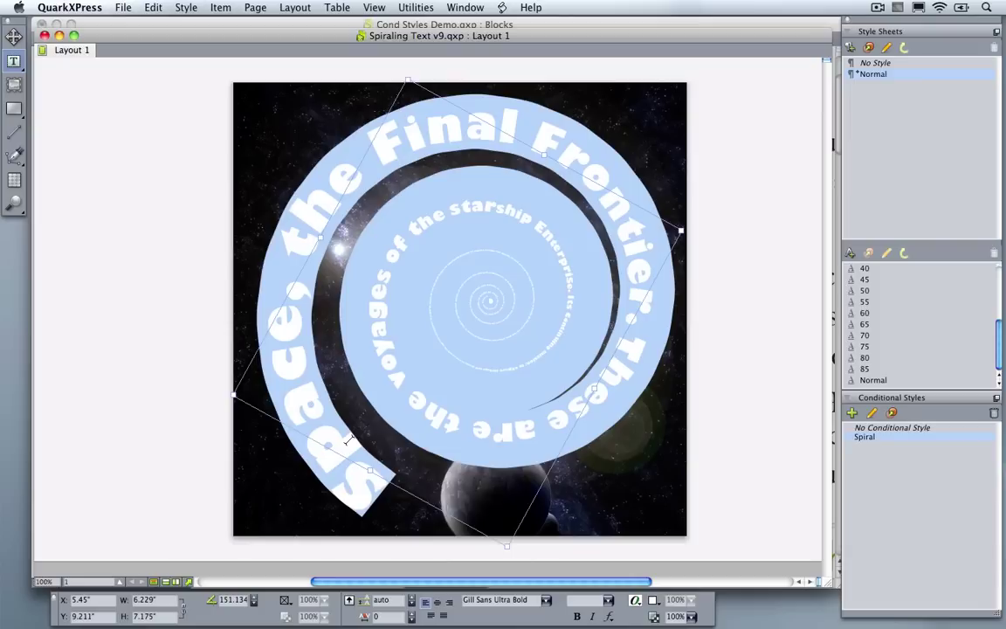
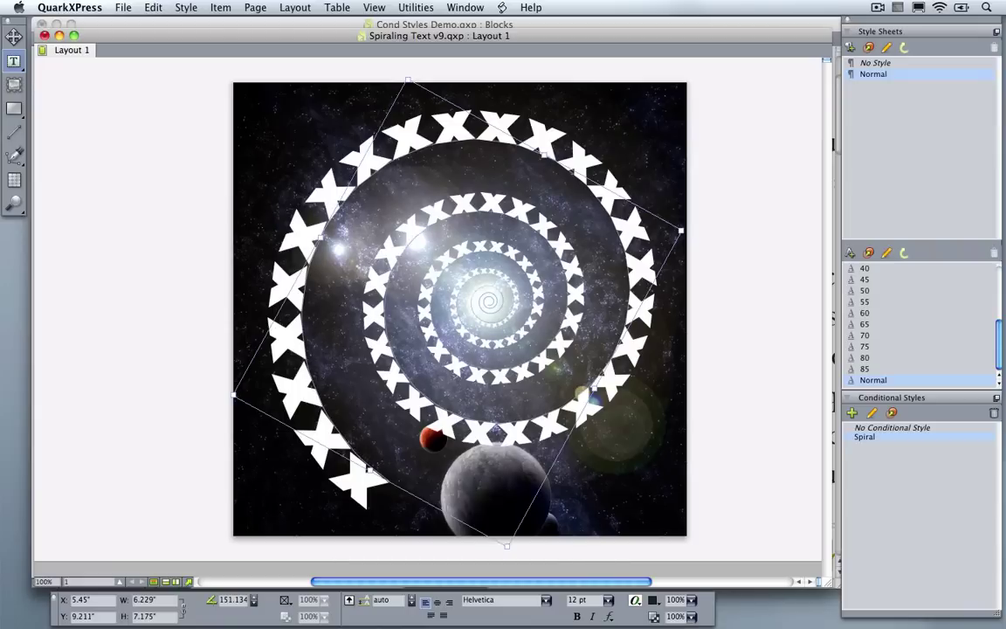
key(Escape)
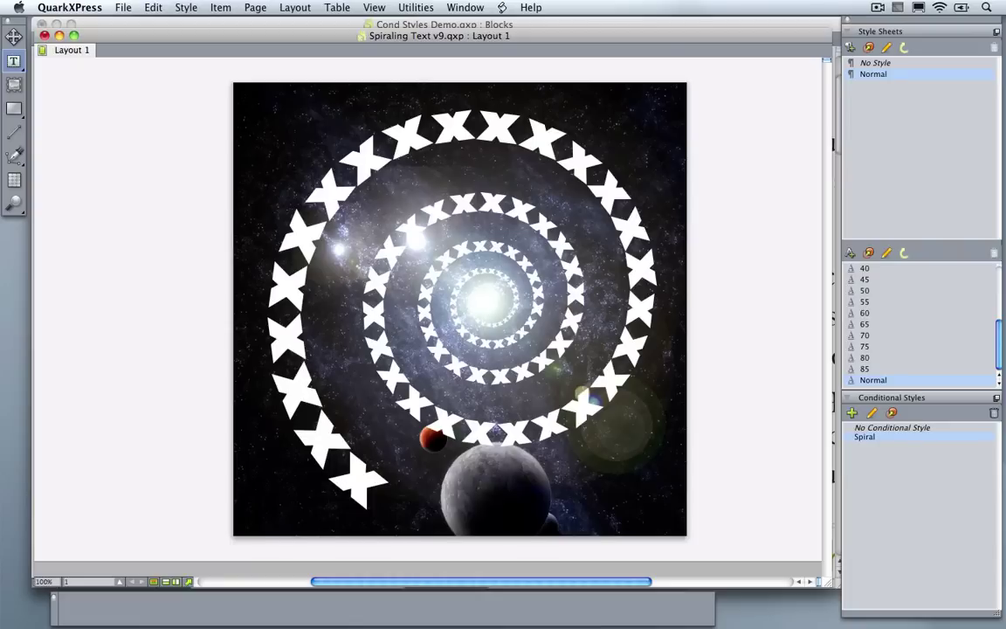
Step: Open the Spiral conditional style, enlarge its dialog to examine every rule alongside the spiral, and close it without changes
click(875, 418)
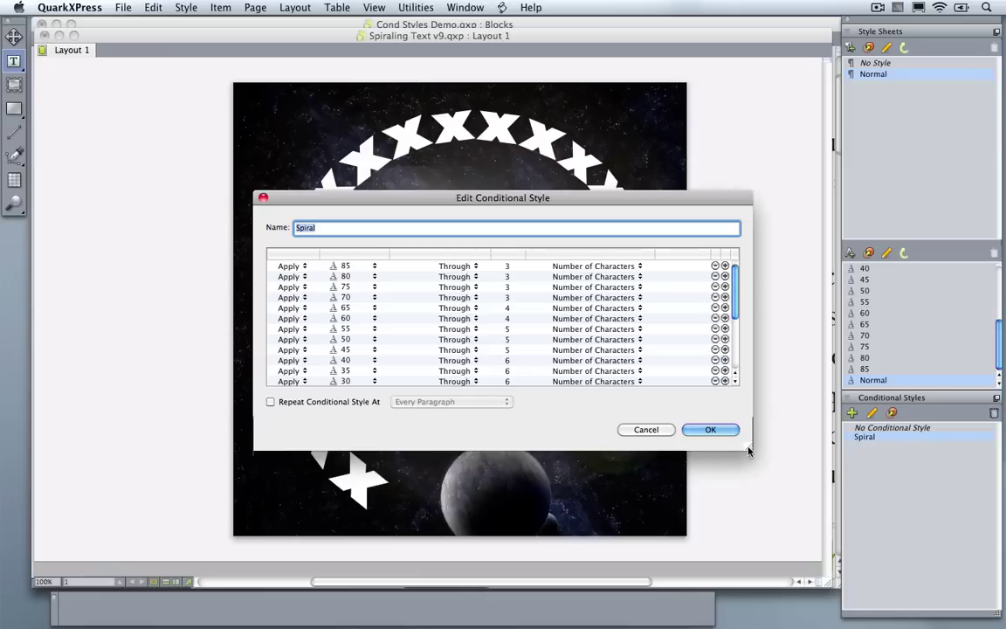
drag(749, 450, 850, 550)
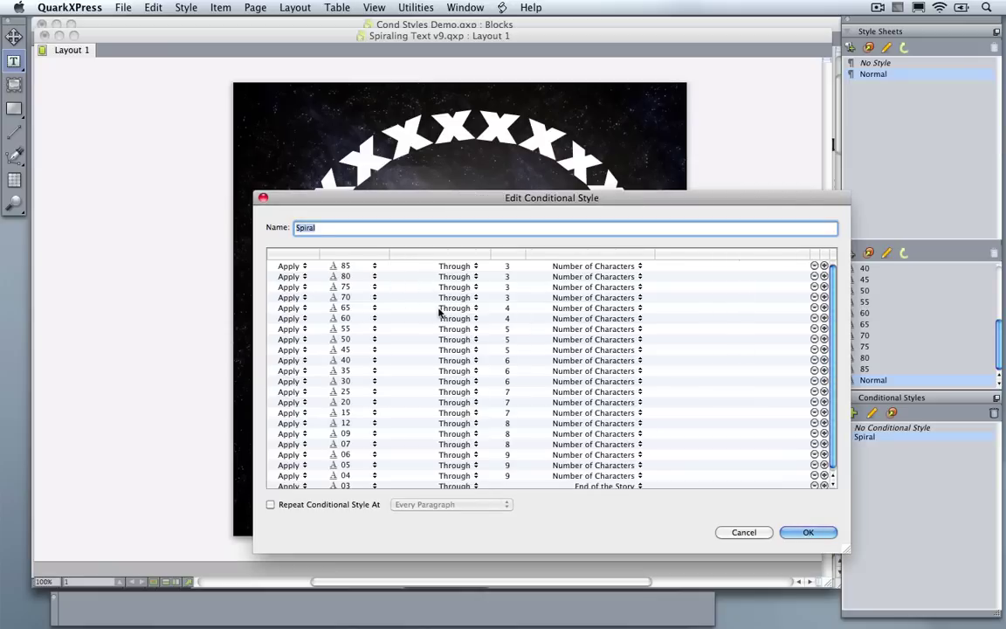
drag(696, 200, 577, 139)
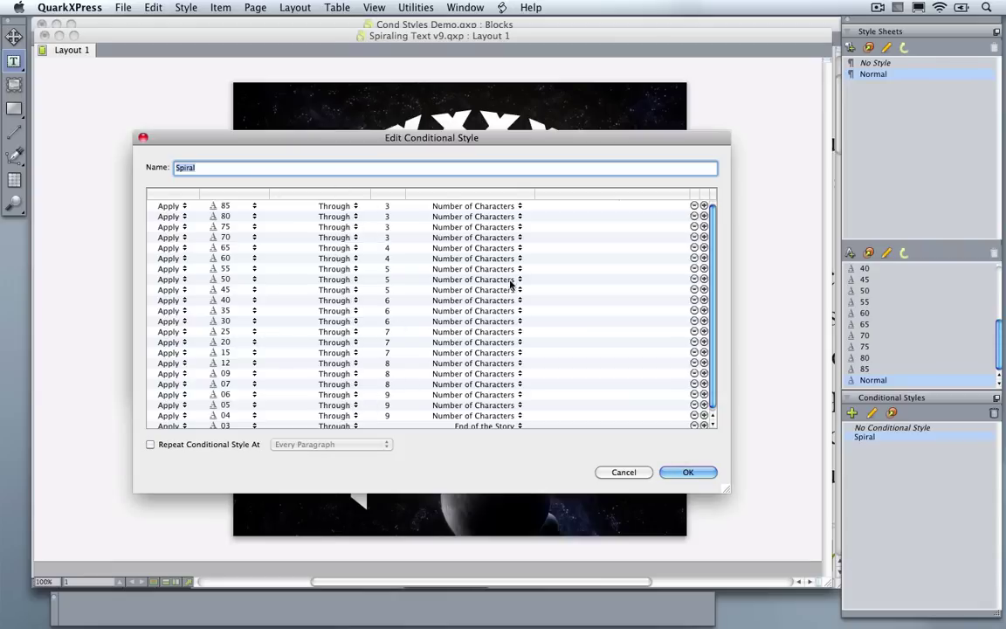
drag(728, 496, 734, 550)
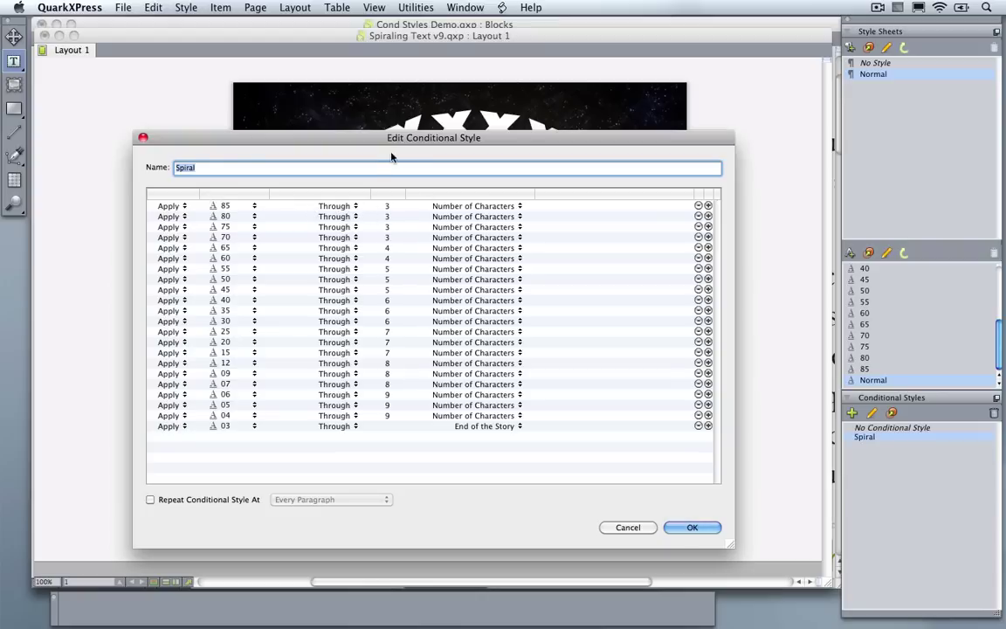
drag(352, 136, 562, 107)
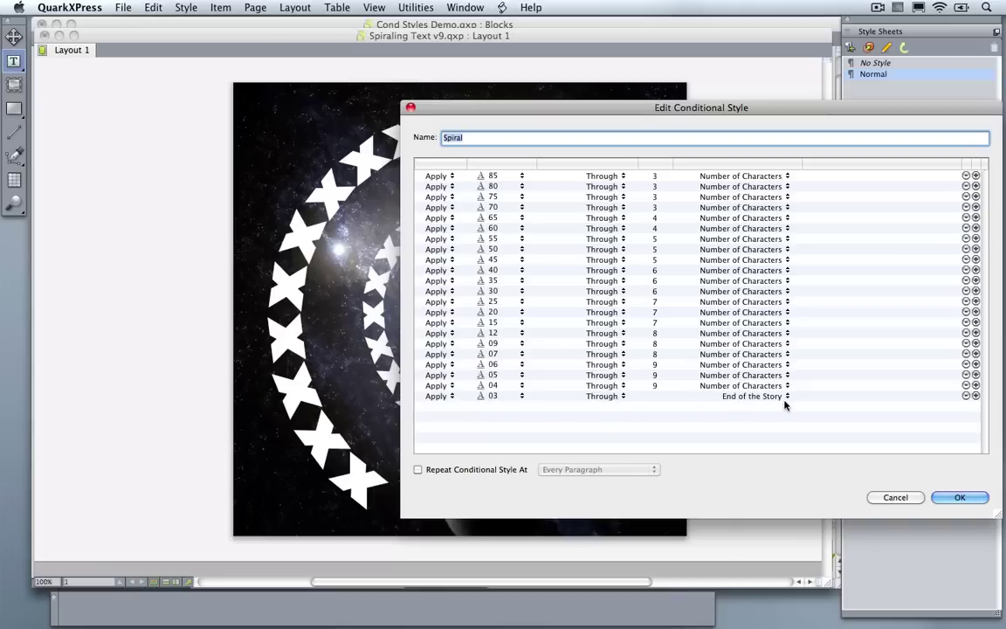
click(903, 497)
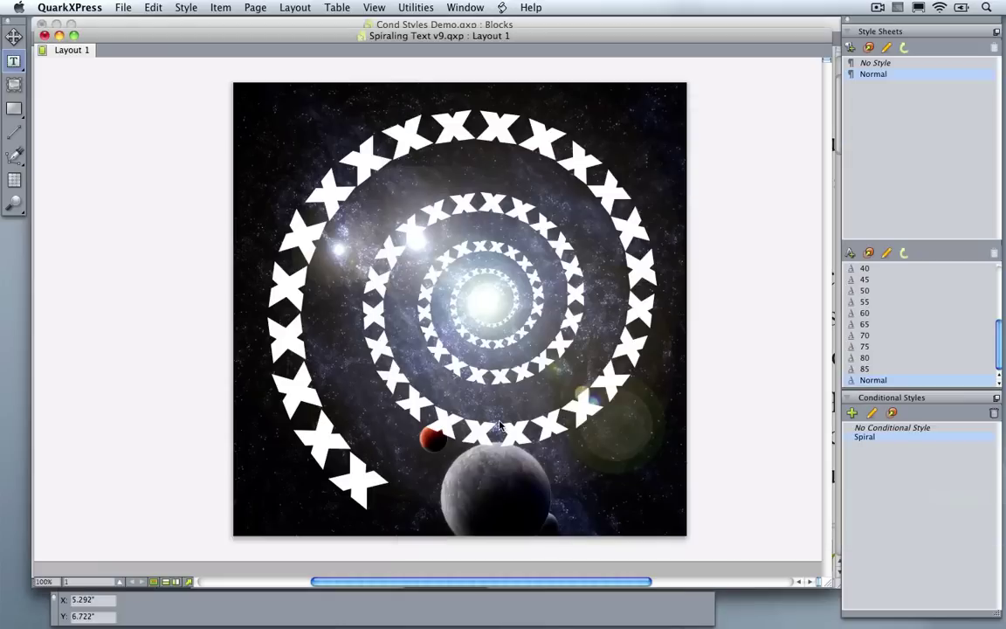
Step: Replace all the text on the spiral path with "The quick brown fox jumped over the lazy dog."
click(333, 442)
key(super+a)
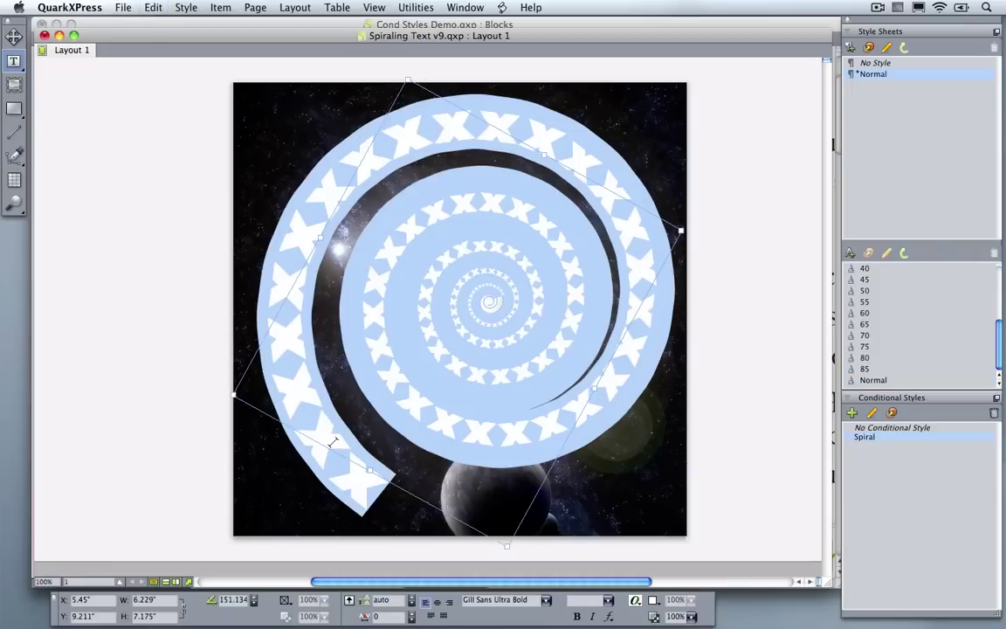
text(The qu)
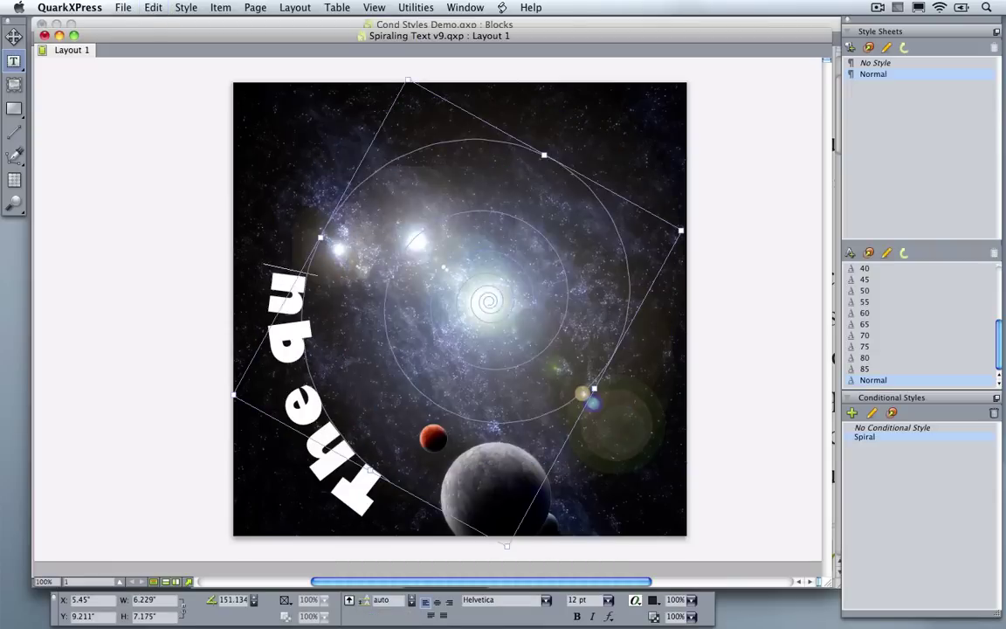
text(ick brown fox j)
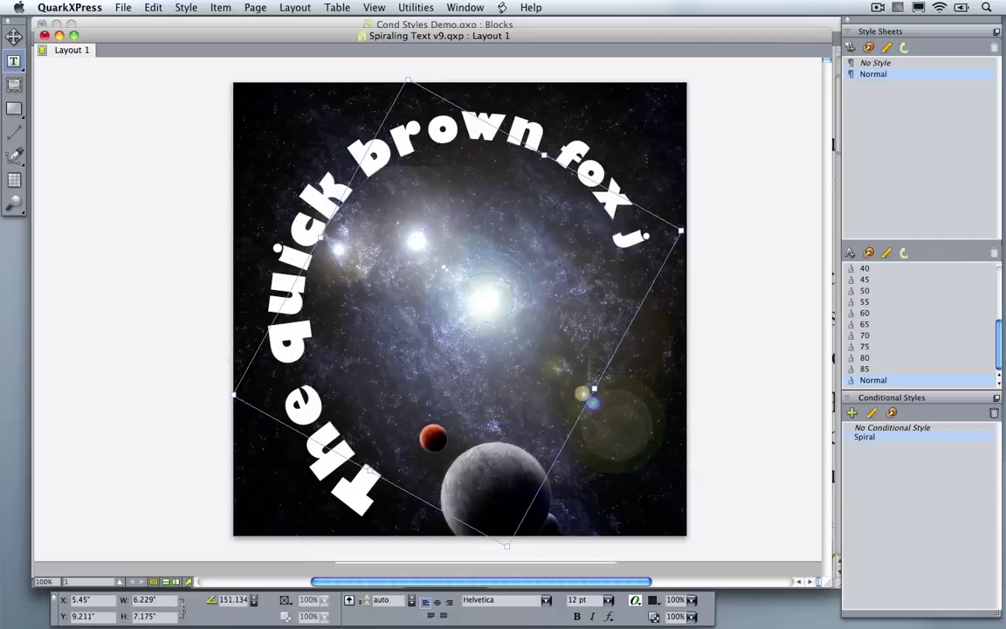
text(umped over the la)
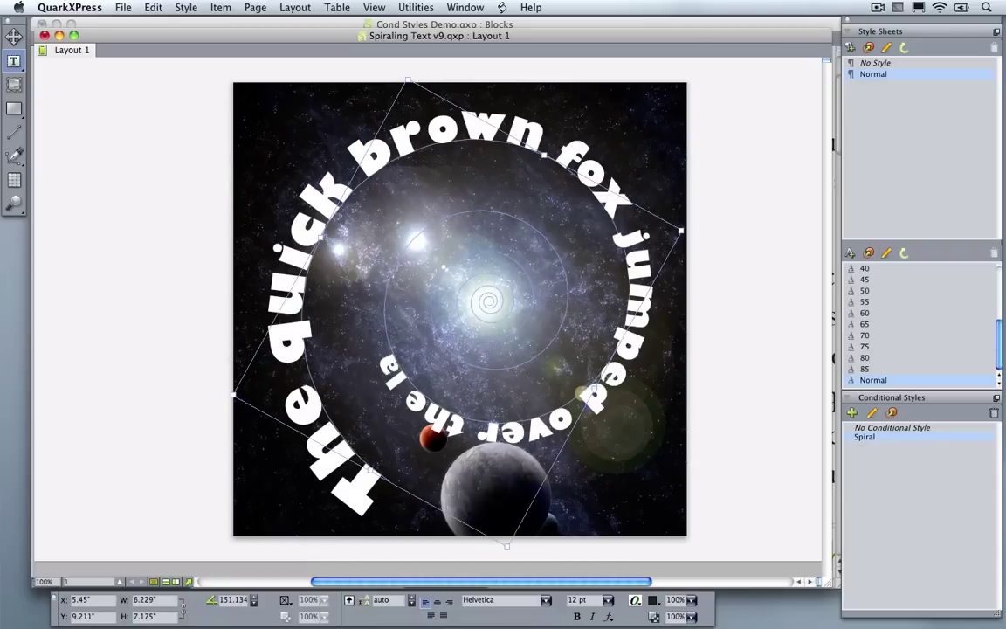
text(zy dog.)
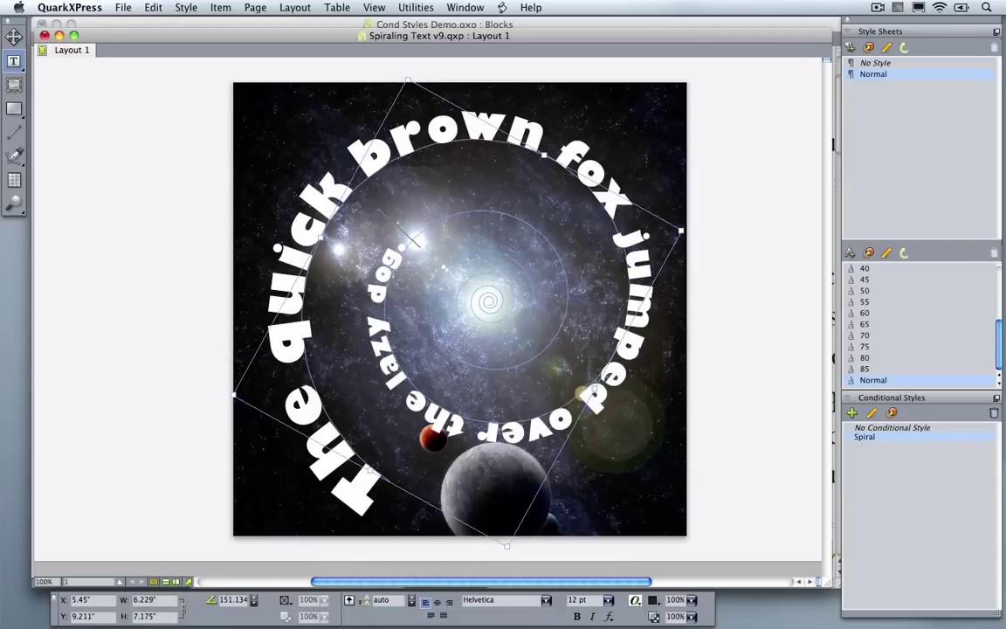
Step: Copy the whole fox sentence, paste it repeatedly along the spiral path and deselect the path
key(super+a)
key(super+c)
key(super+v)
key(super+v)
key(super+v)
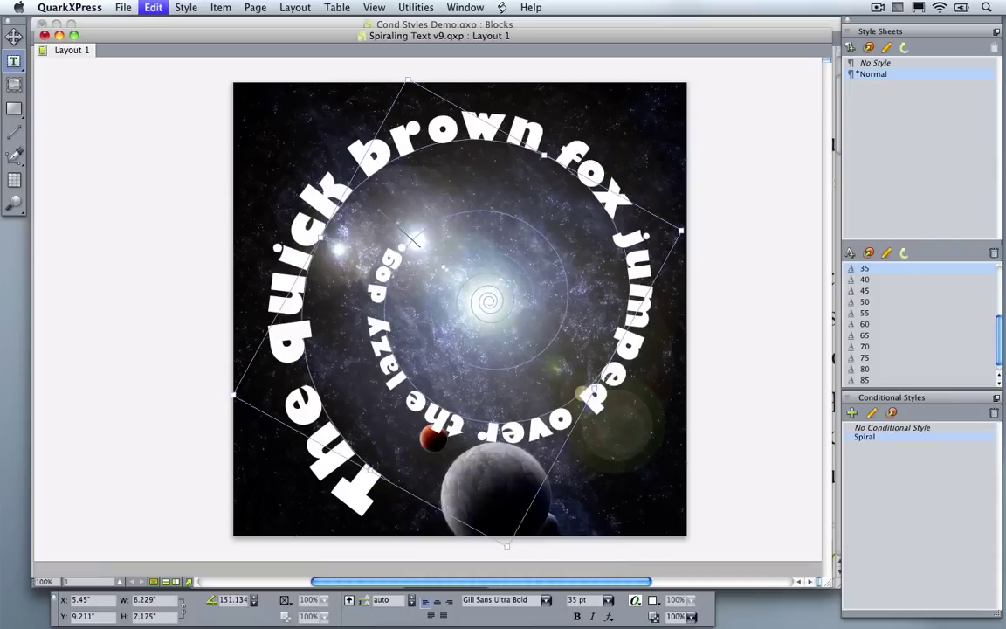
key(super+v)
key(super+v)
key(super+v)
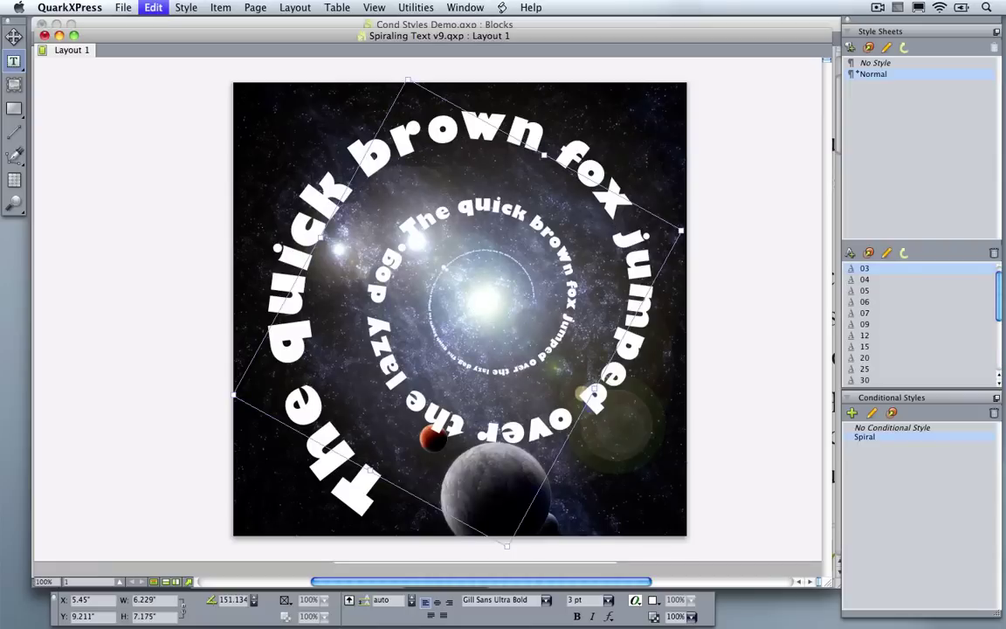
key(super+v)
key(super+v)
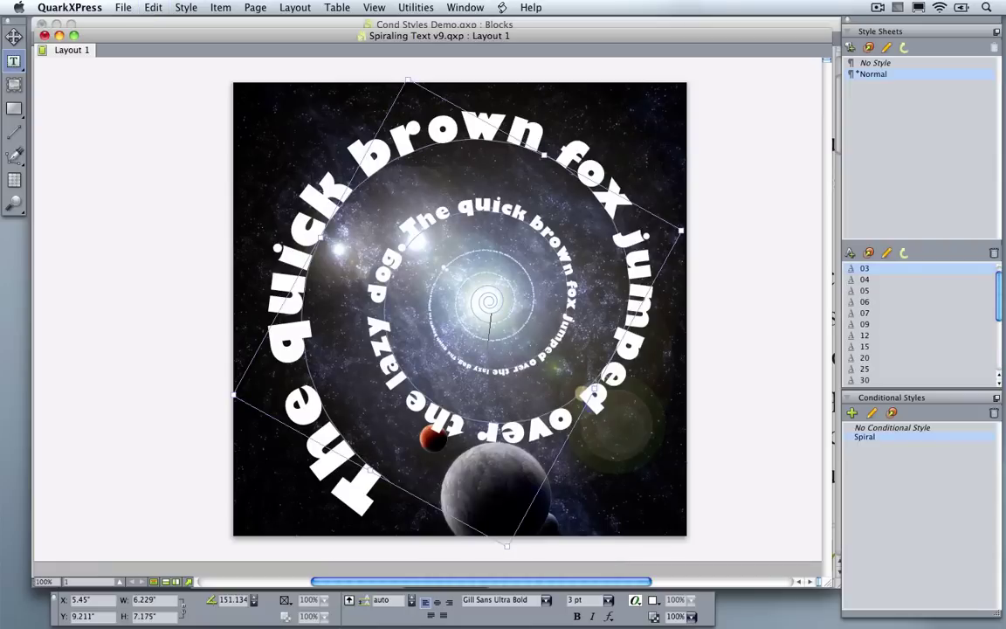
key(Escape)
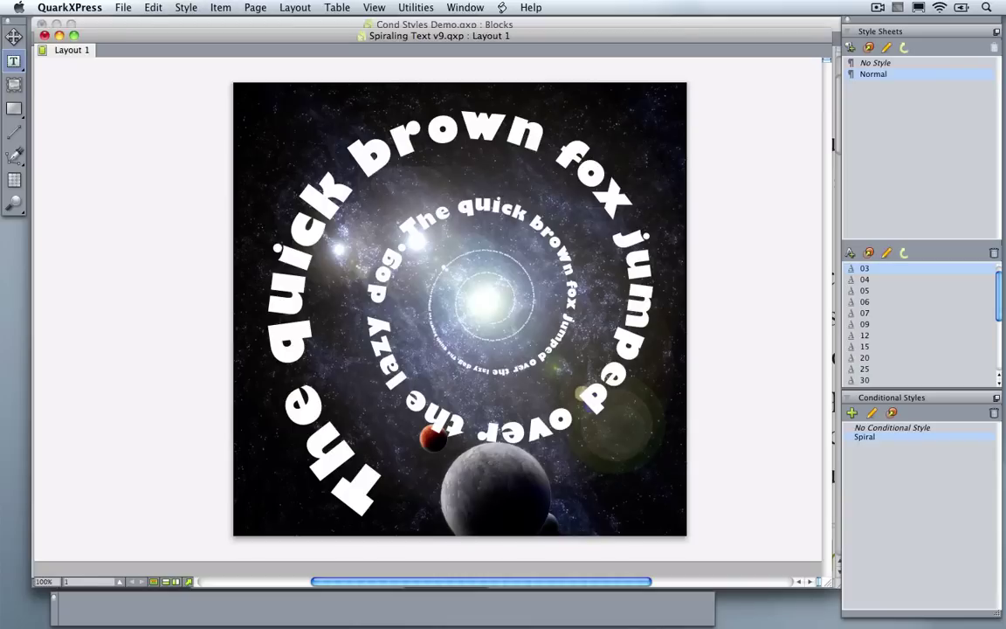
Step: Switch to Microsoft PowerPoint to view the presentation and return to QuarkXPress
key(super+Tab)
key(super+Tab)
key(super+Tab)
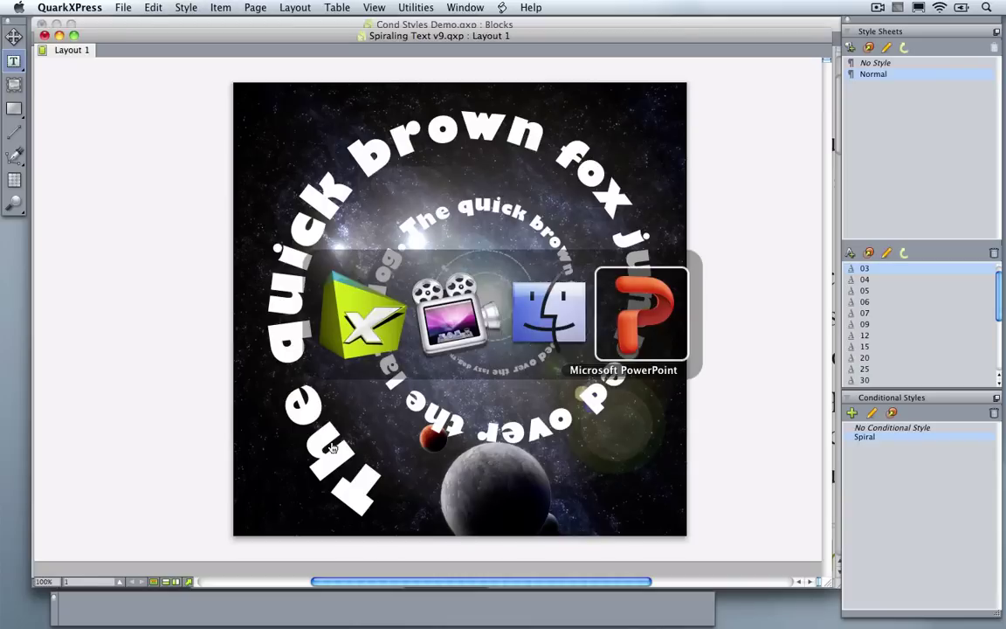
key(super+shift+Return)
click(331, 446)
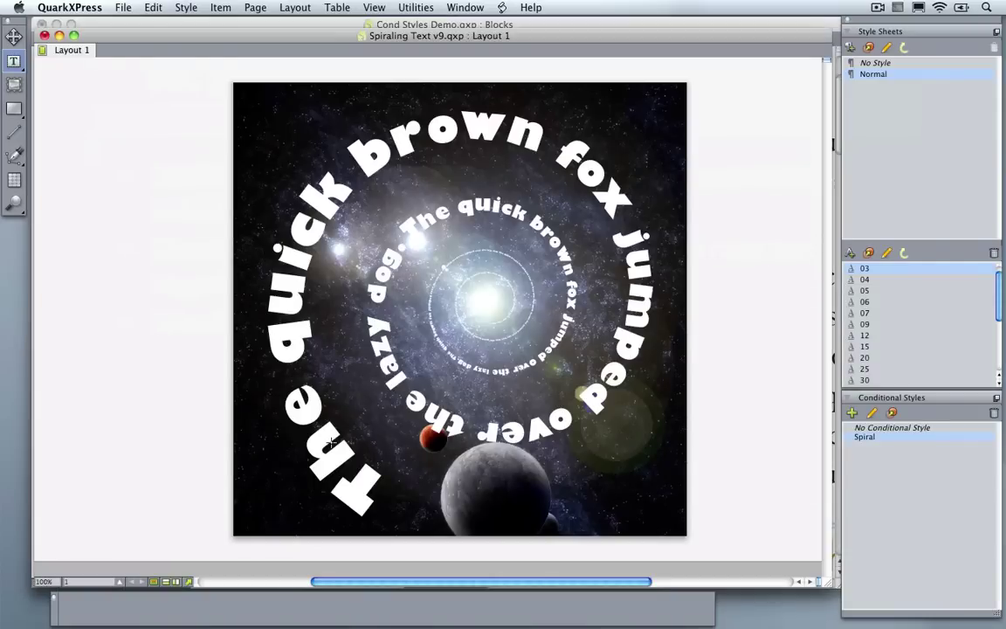
Step: Select all the text on the spiral path and open the story in the Story Editor
click(332, 442)
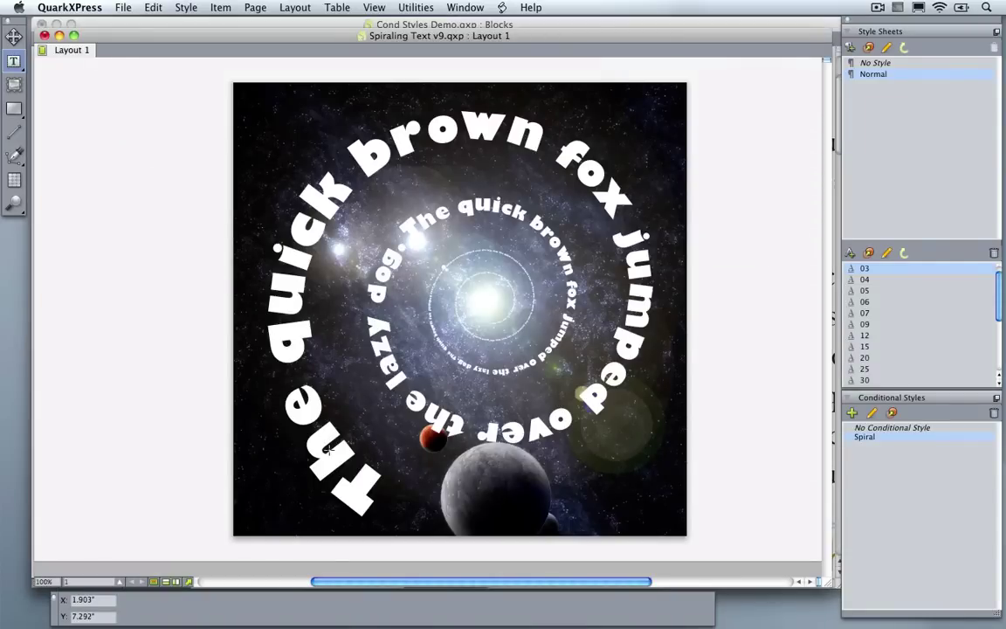
key(v)
click(330, 452)
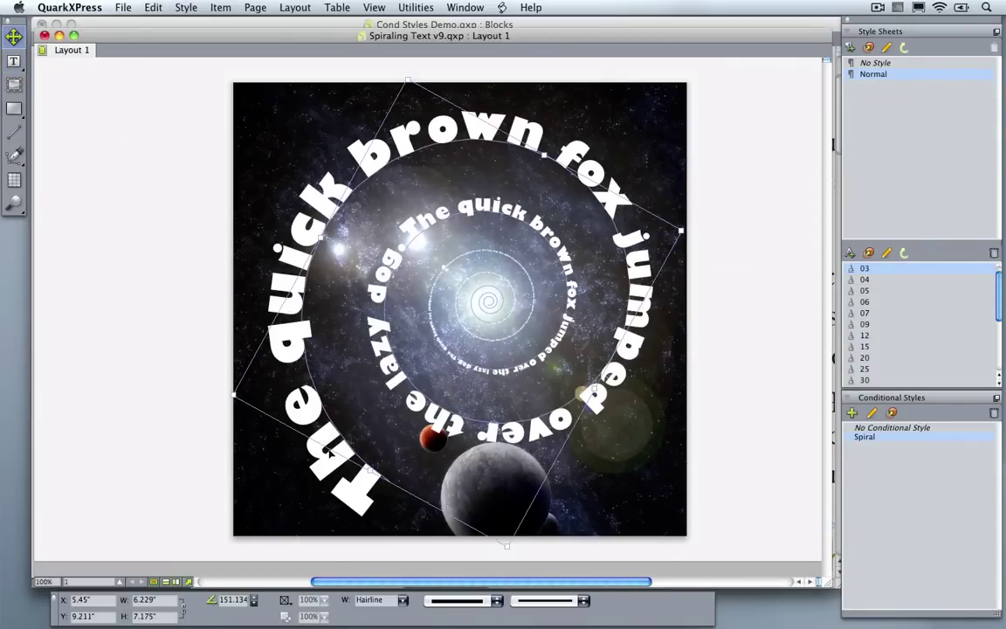
double_click(296, 409)
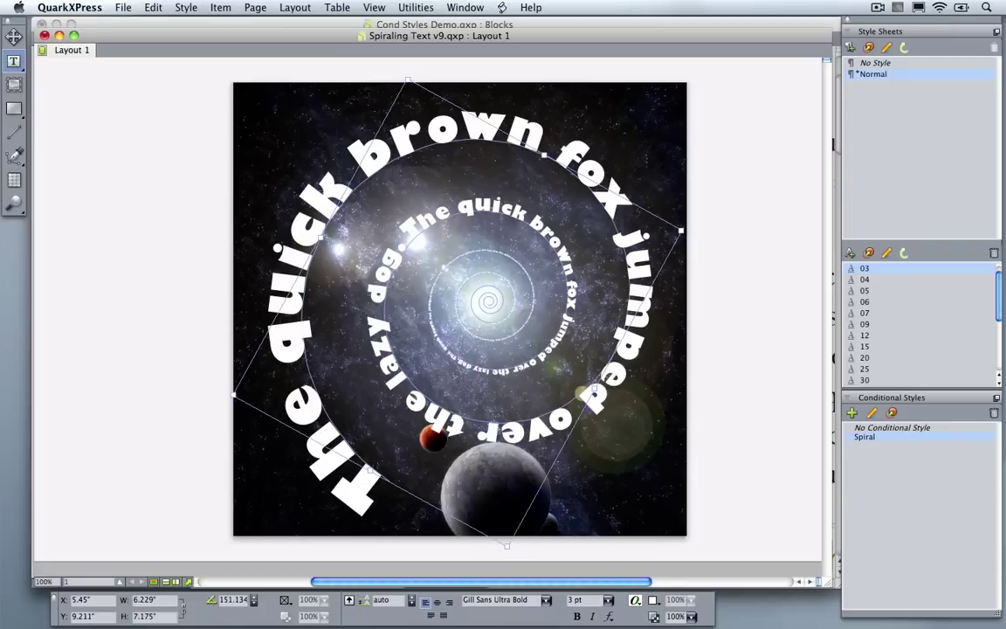
key(super+a)
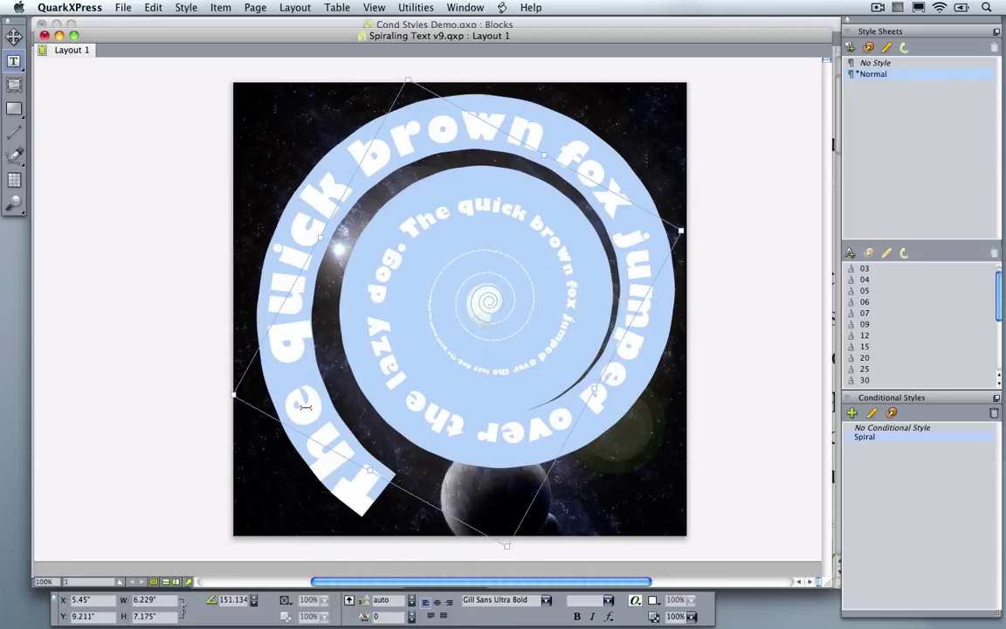
right_click(306, 379)
mouse_move(350, 623)
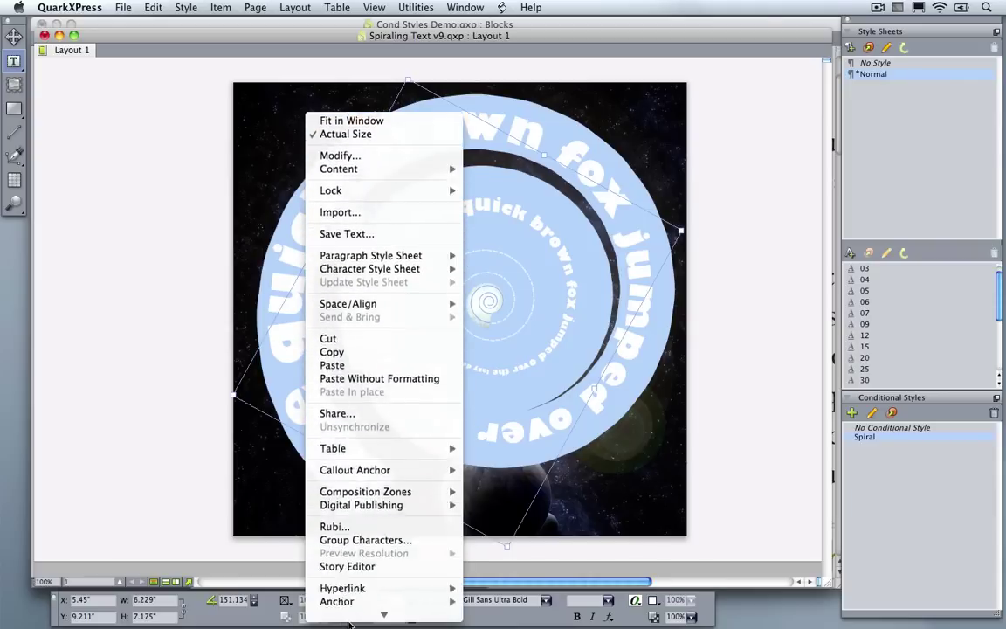
click(347, 515)
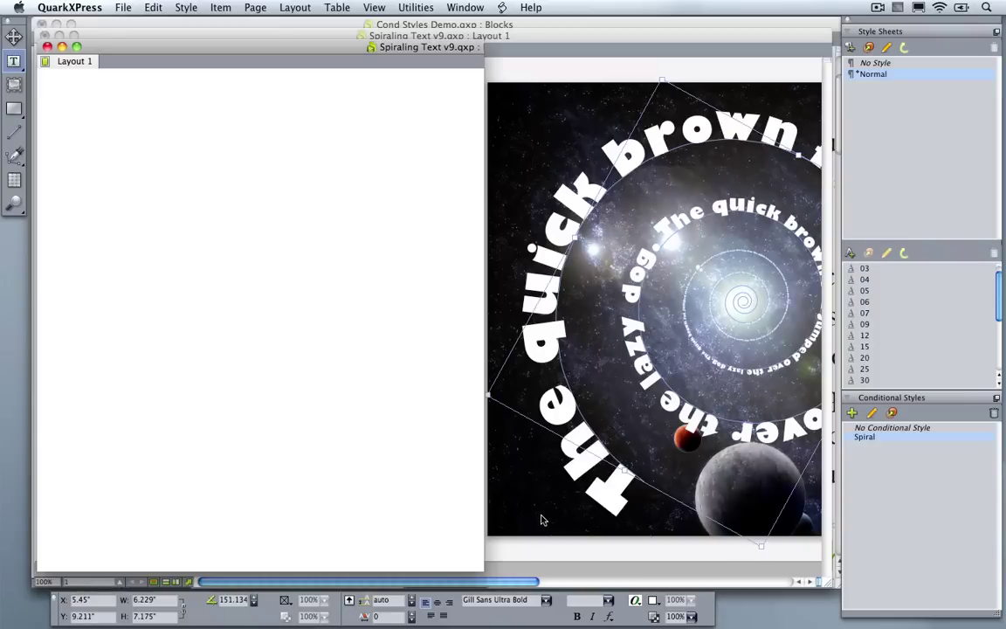
click(149, 150)
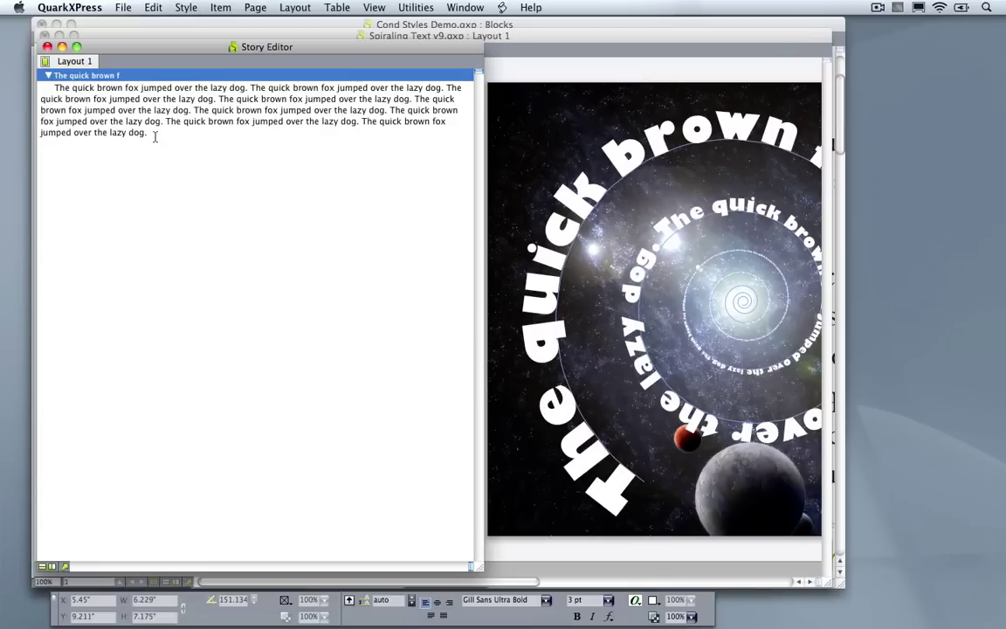
Step: Replace the whole story in the Story Editor with "Space, the final frountier. These are the voyages of hte "
drag(147, 133, 51, 84)
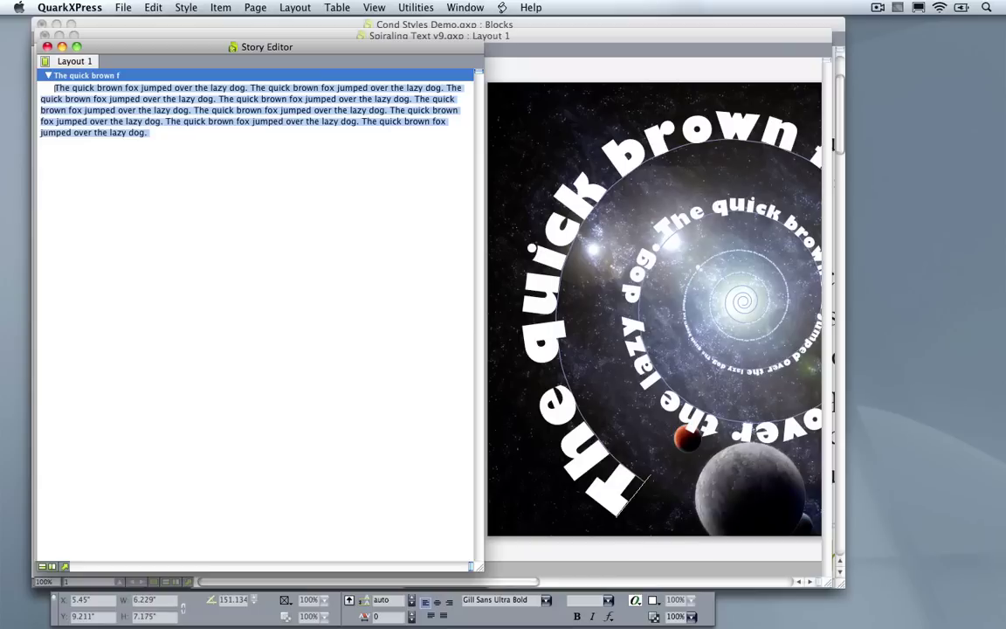
text(Space, the final )
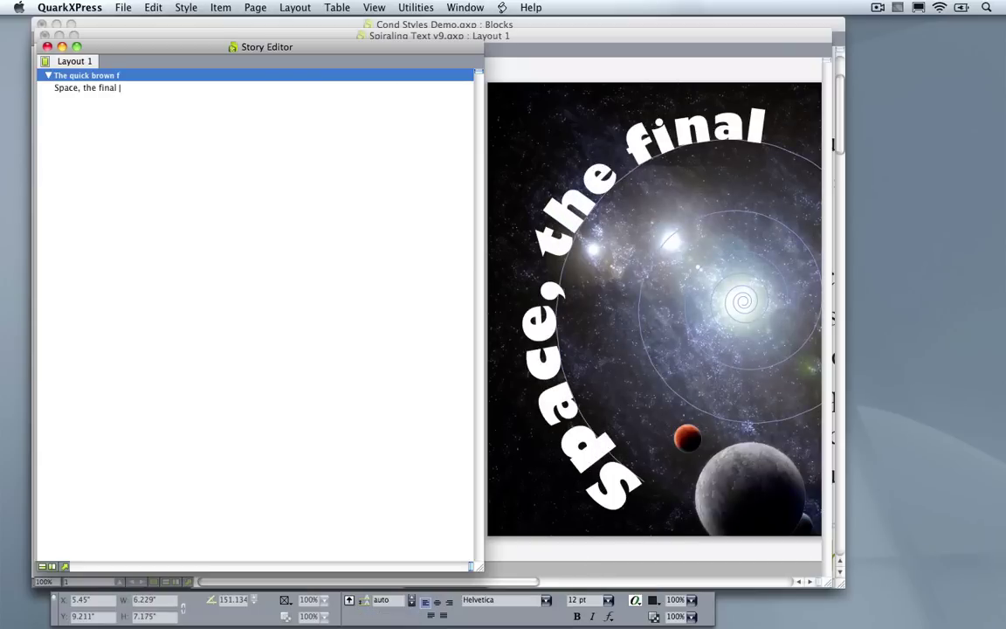
text(frountier)
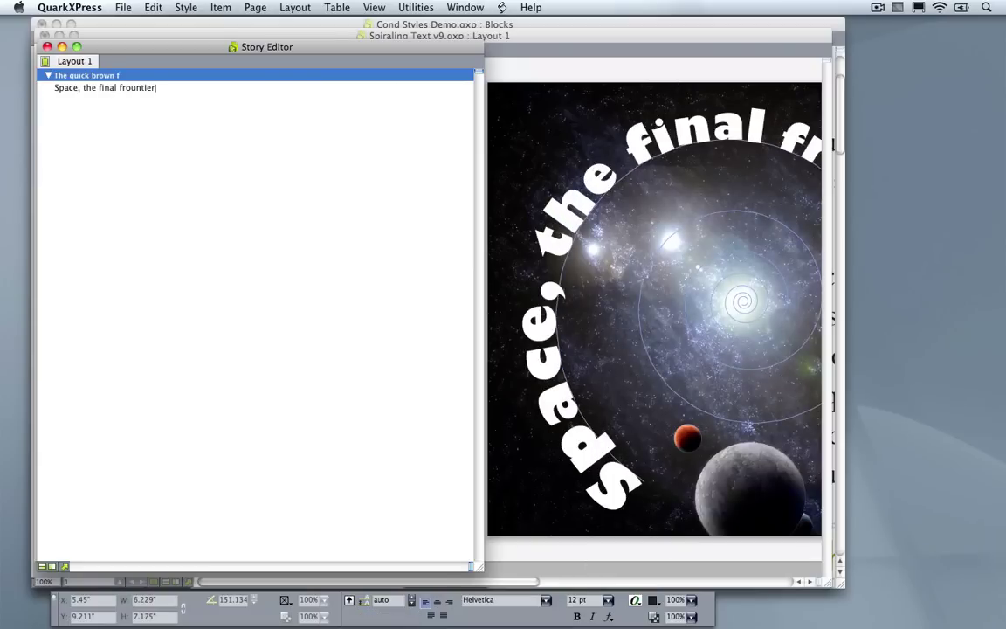
text(. These are the v)
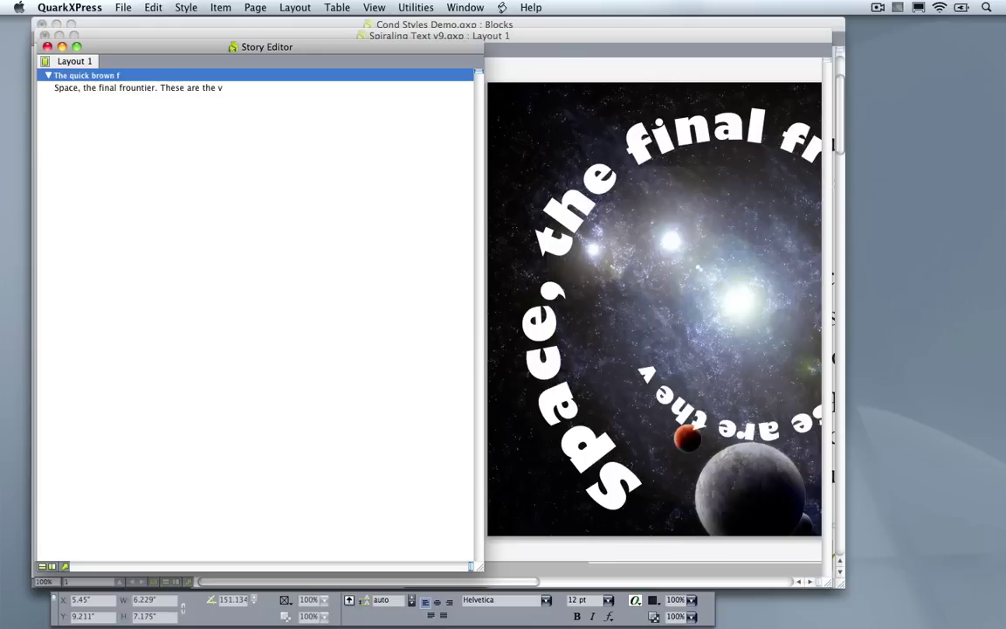
text(oyages of hte)
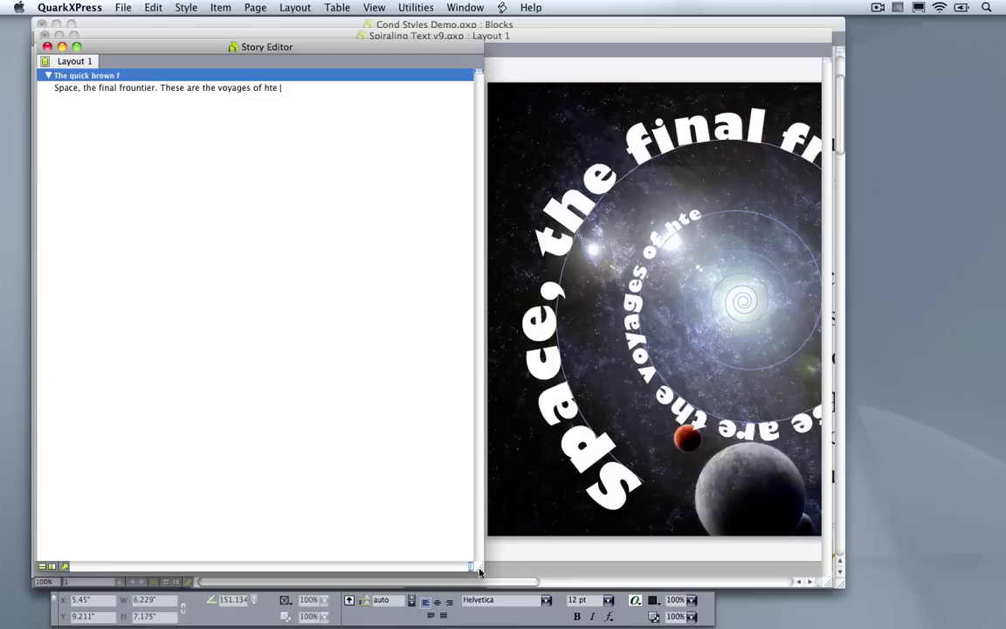
Step: Shrink the Story Editor window and move it clear of the spiral, copy the Space text and paste it repeatedly into the story
drag(478, 567, 355, 288)
drag(296, 46, 316, 167)
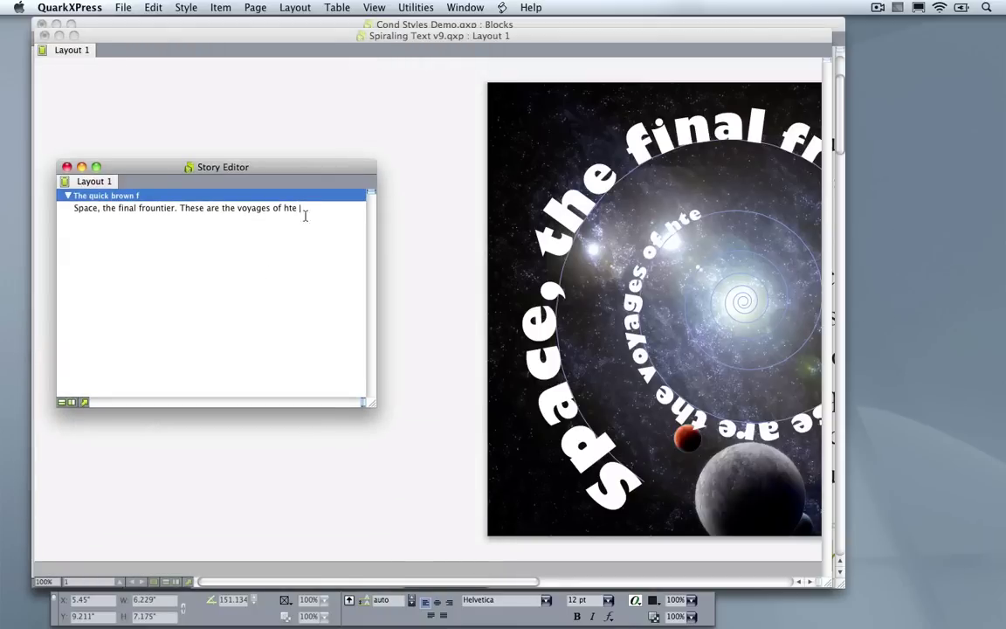
drag(306, 209, 50, 216)
key(super+c)
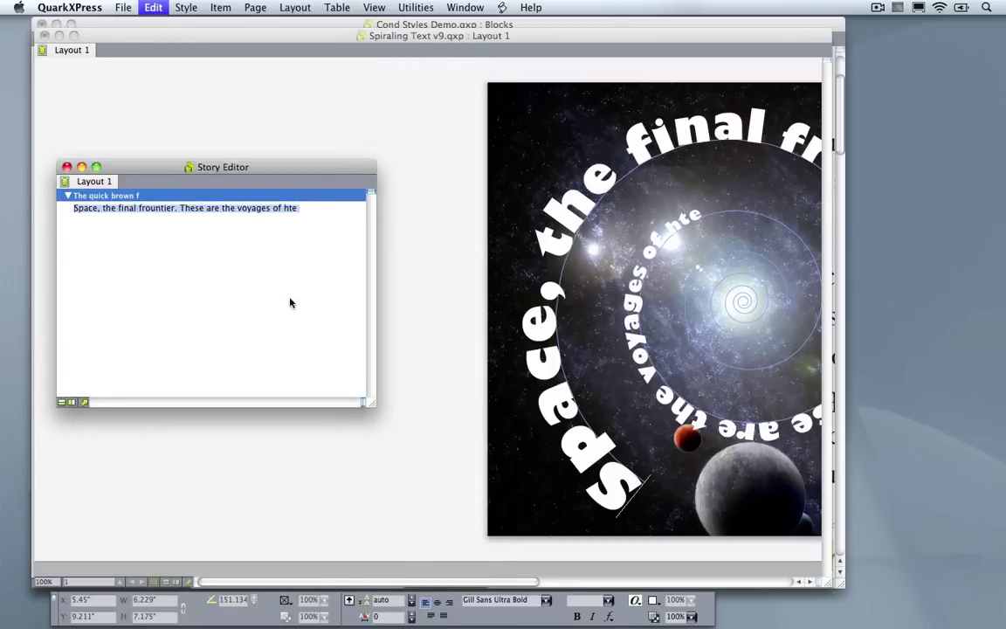
click(338, 328)
key(super+v)
key(super+v)
key(super+v)
key(super+v)
key(super+v)
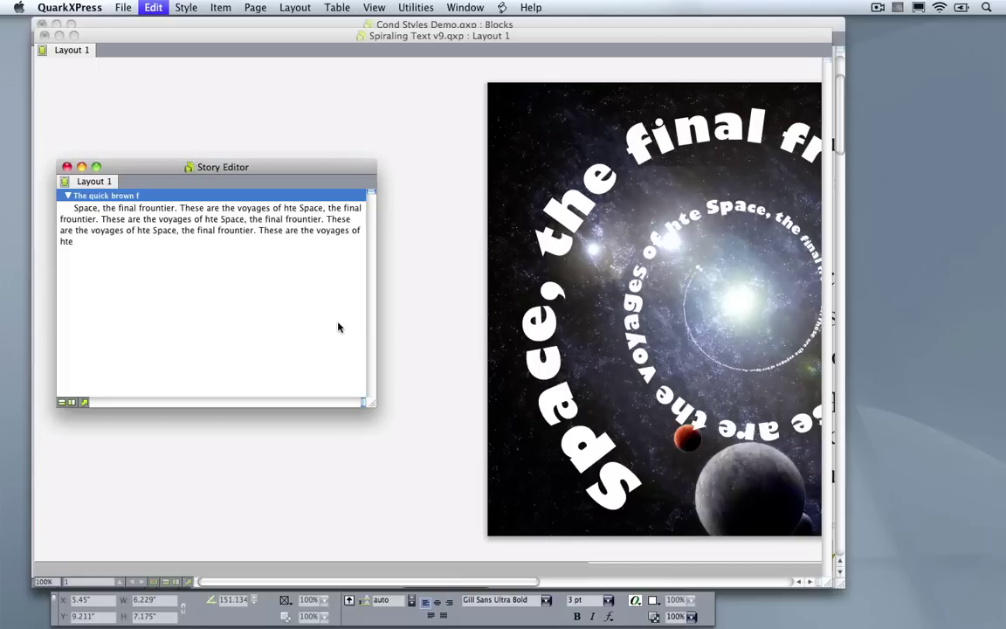
key(super+v)
key(super+v)
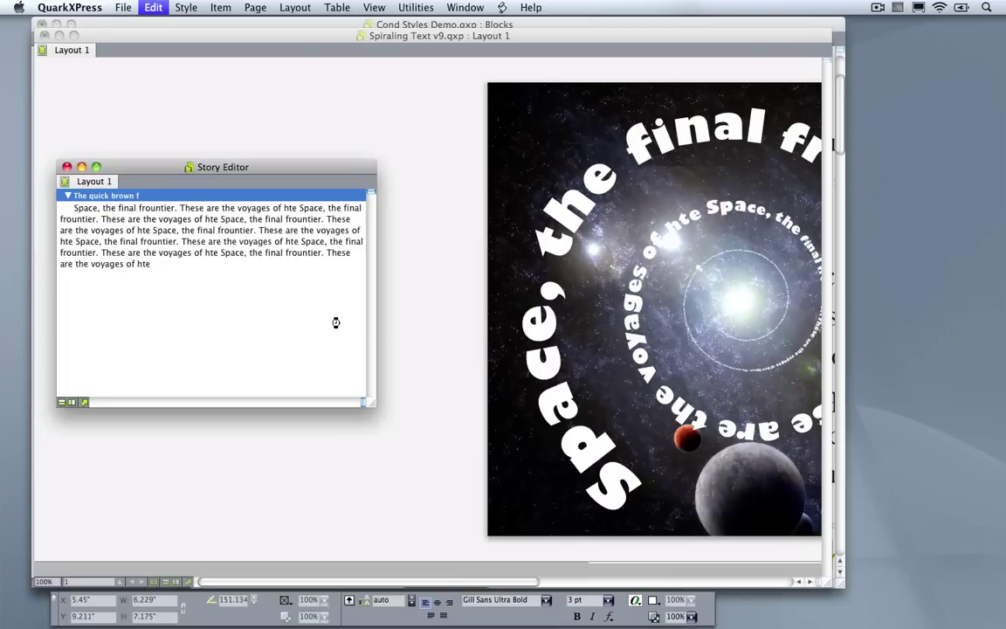
key(super+v)
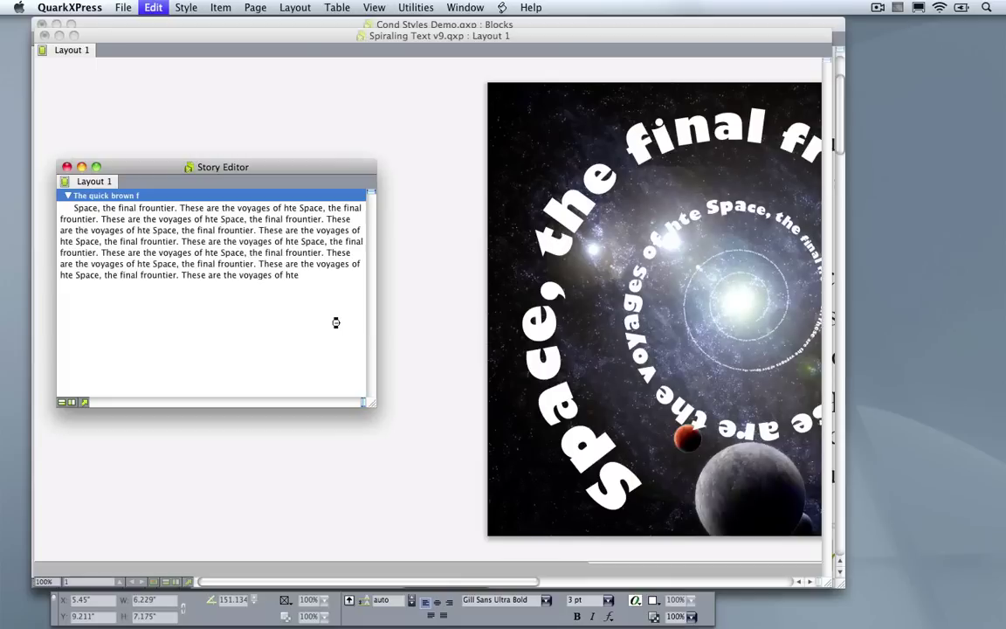
key(super+v)
key(super+v)
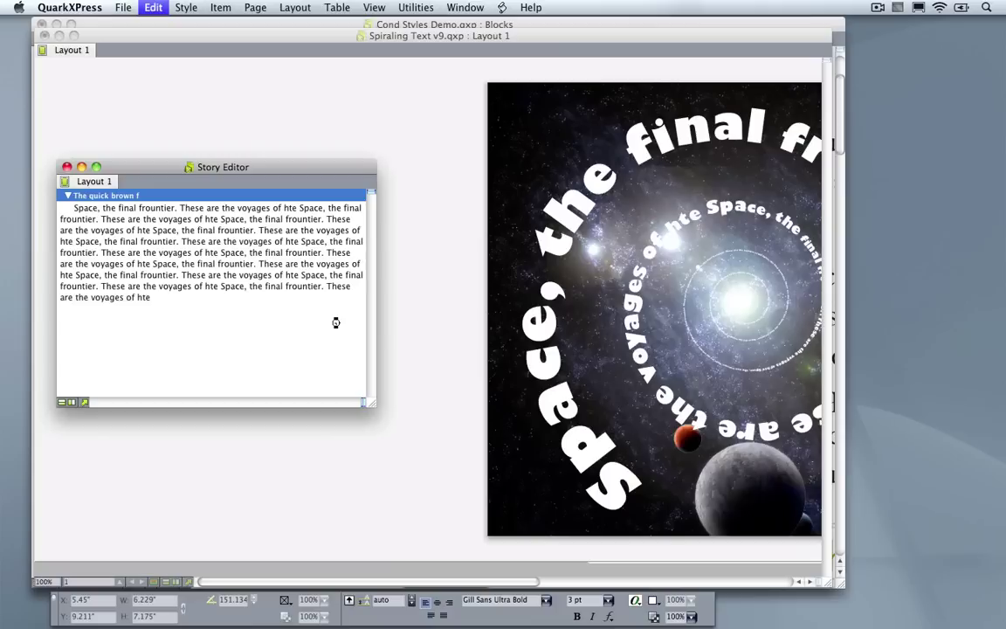
Step: Paste "Space, the final frountier. These are the voyages of hte " repeatedly at the end of the story until it overruns the spiral path
key(super+v)
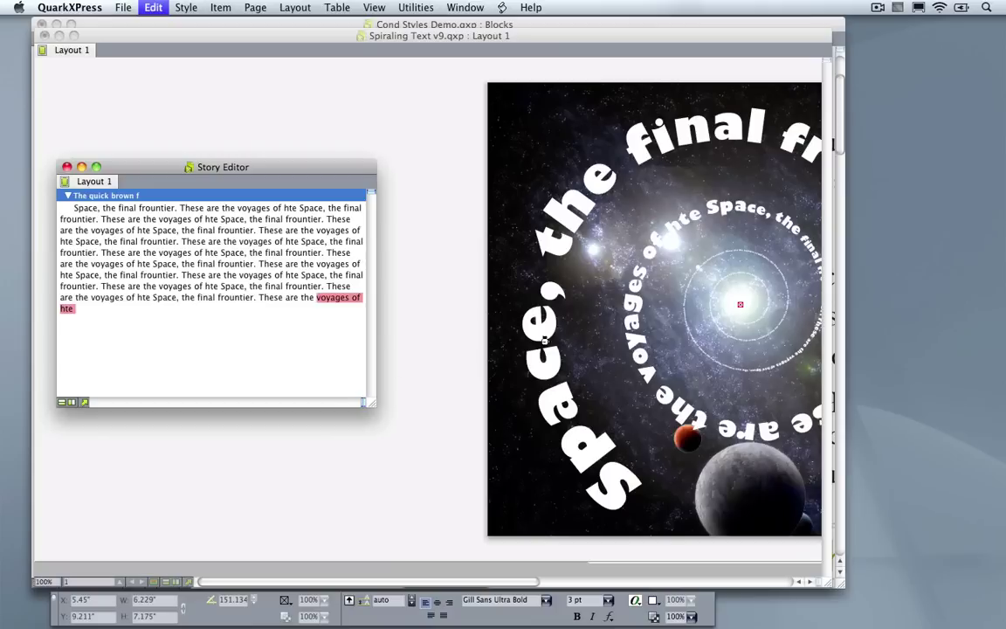
key(super+v)
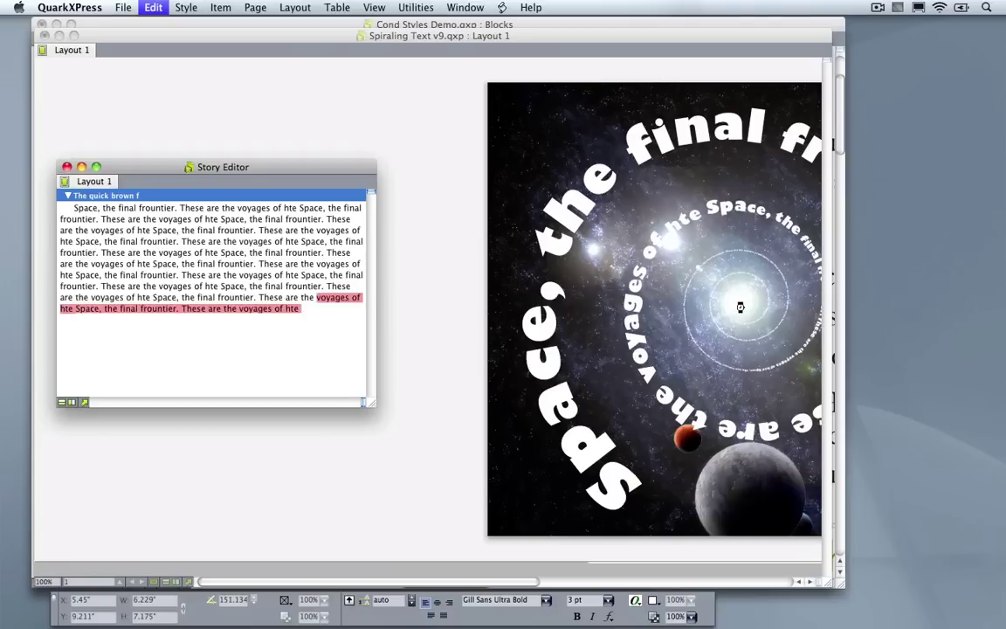
key(super+v)
key(super+v)
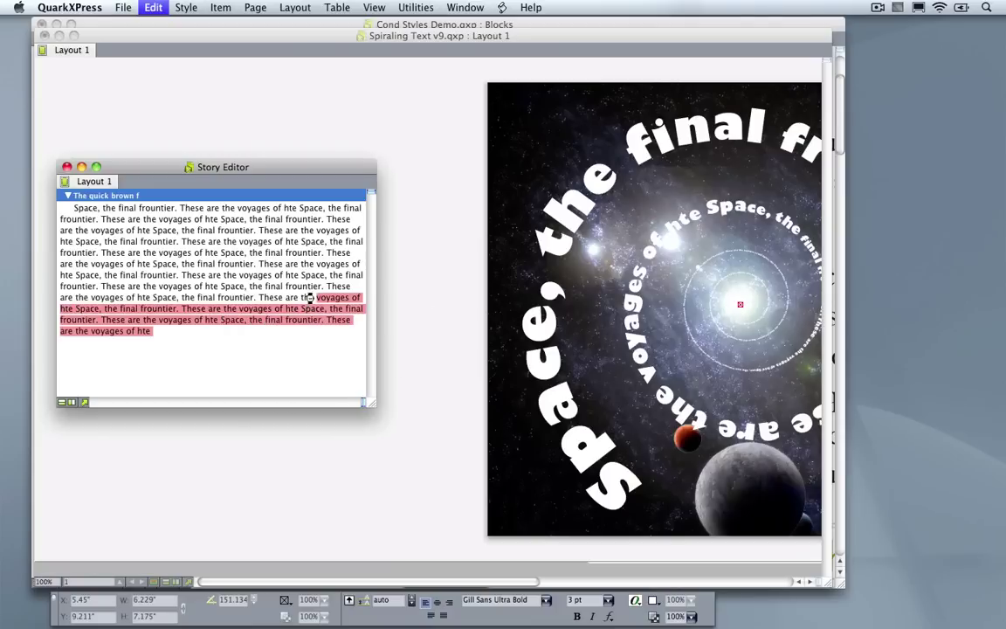
key(super+v)
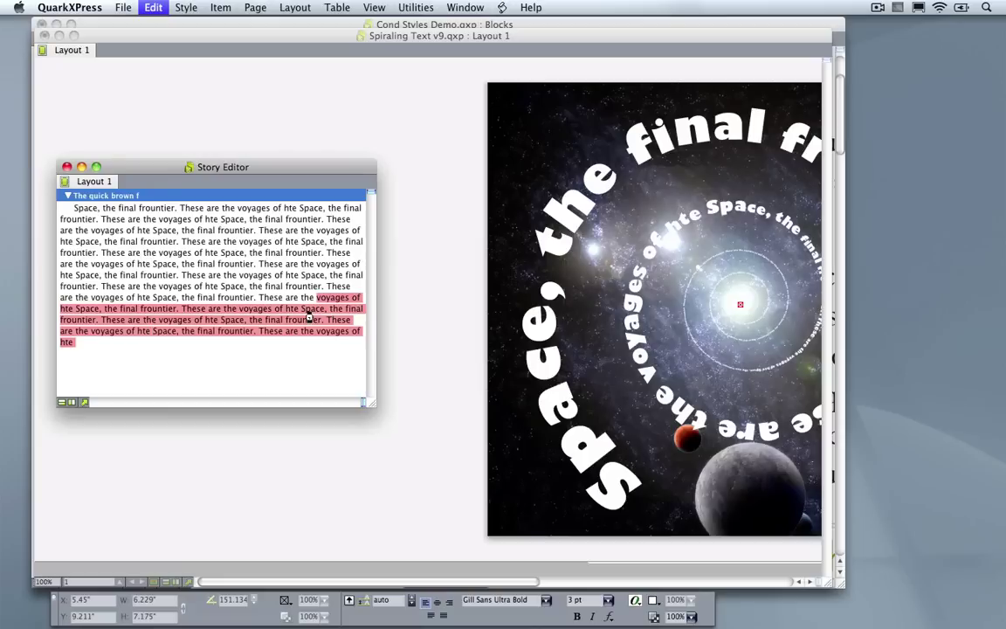
key(super+v)
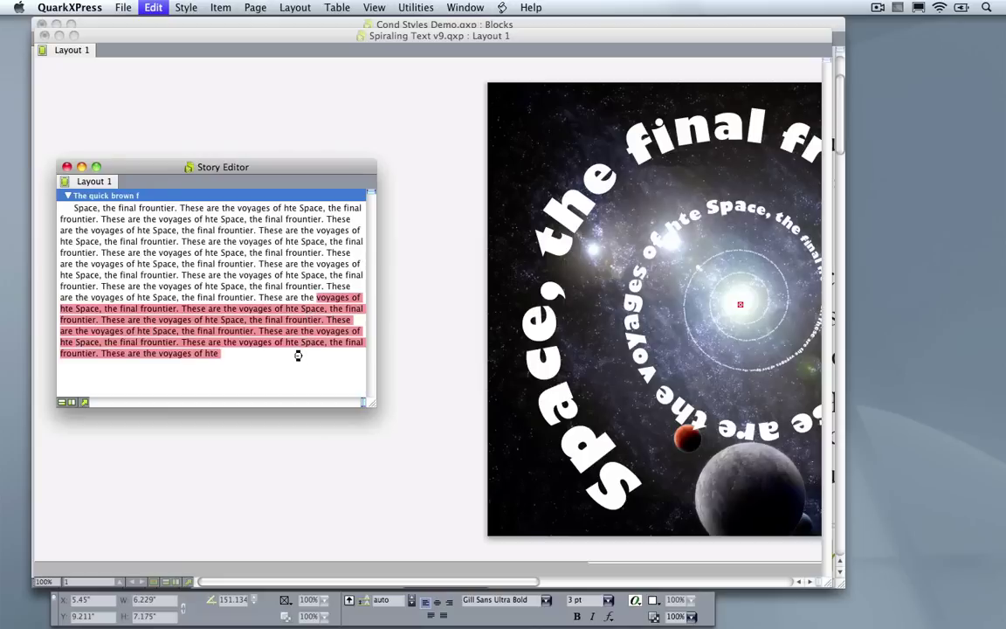
key(super+v)
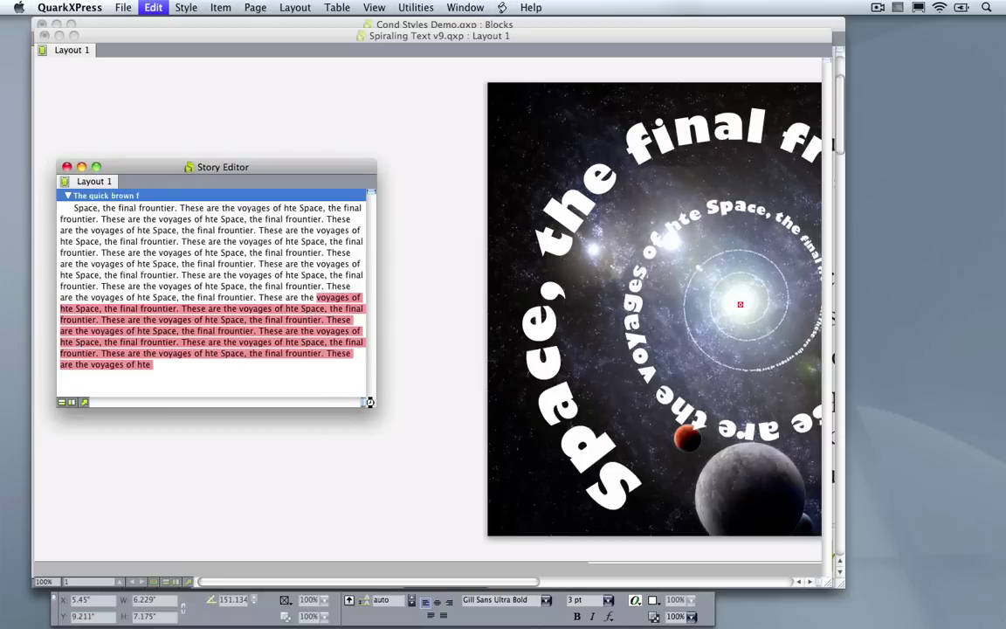
key(super+v)
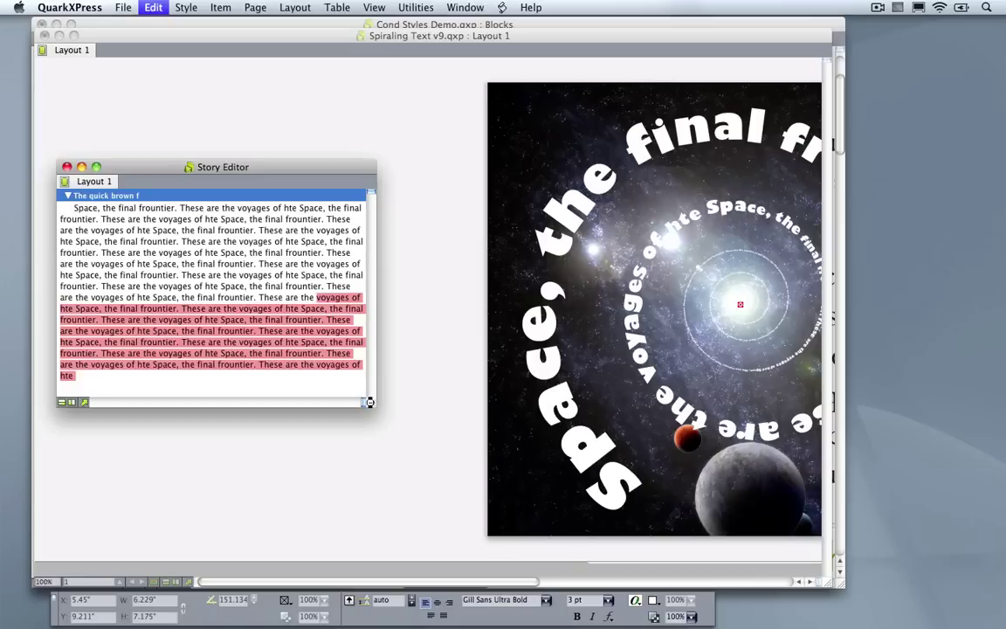
key(super+v)
key(super+v)
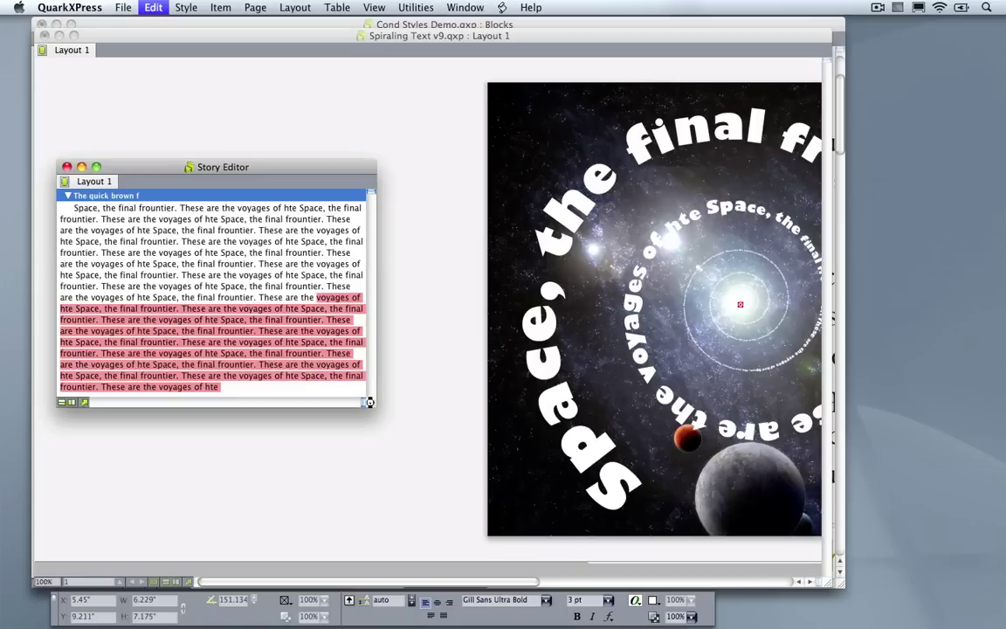
key(super+v)
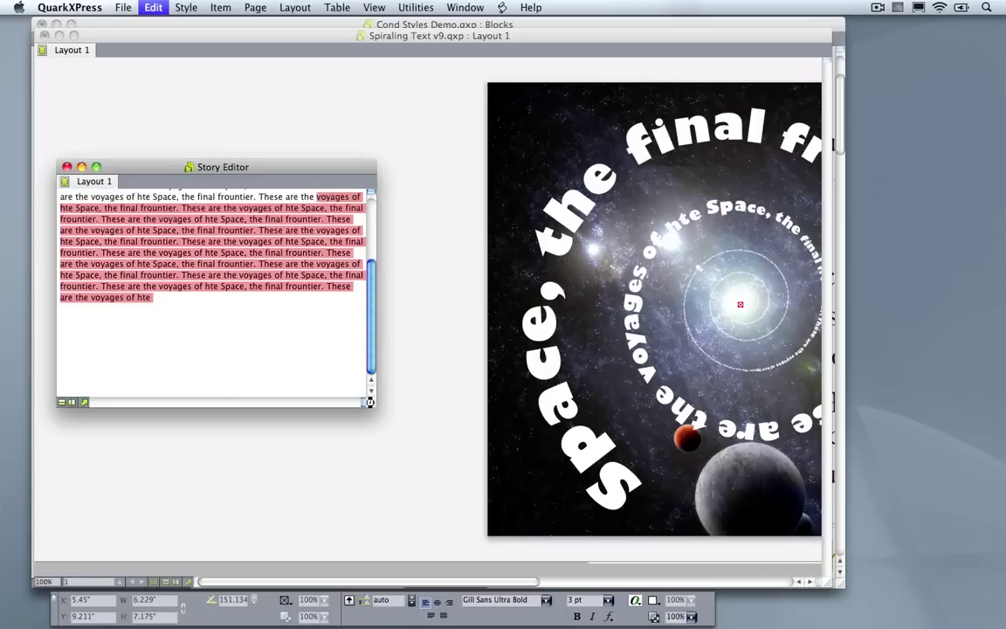
text(Space, the final frountier. These are the voyages of hte)
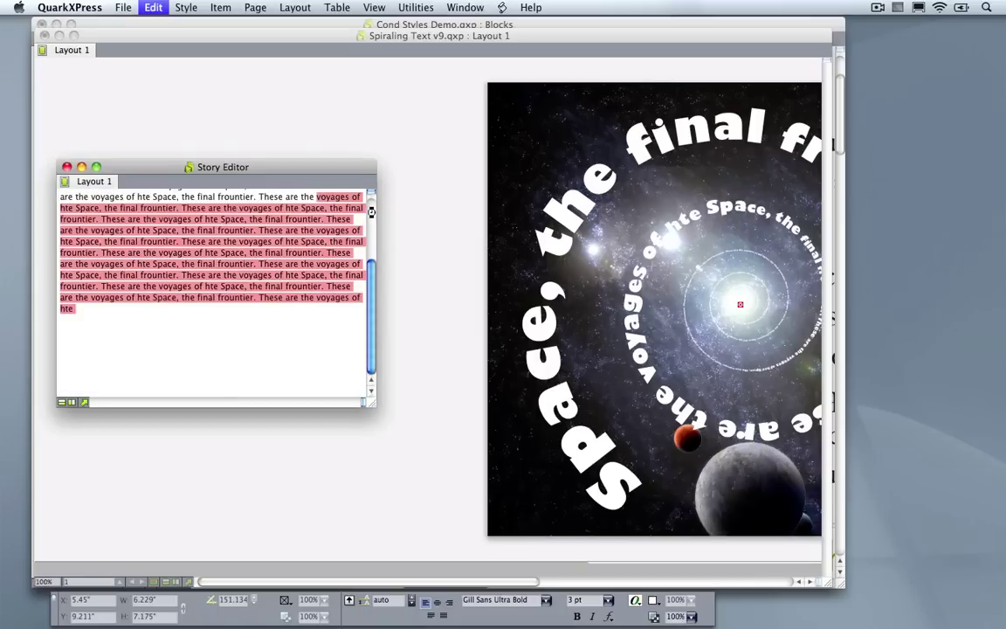
text(Space, the final frountier. These are the voyages of hte)
text(Space, the final frountier. These are the voyages of hte)
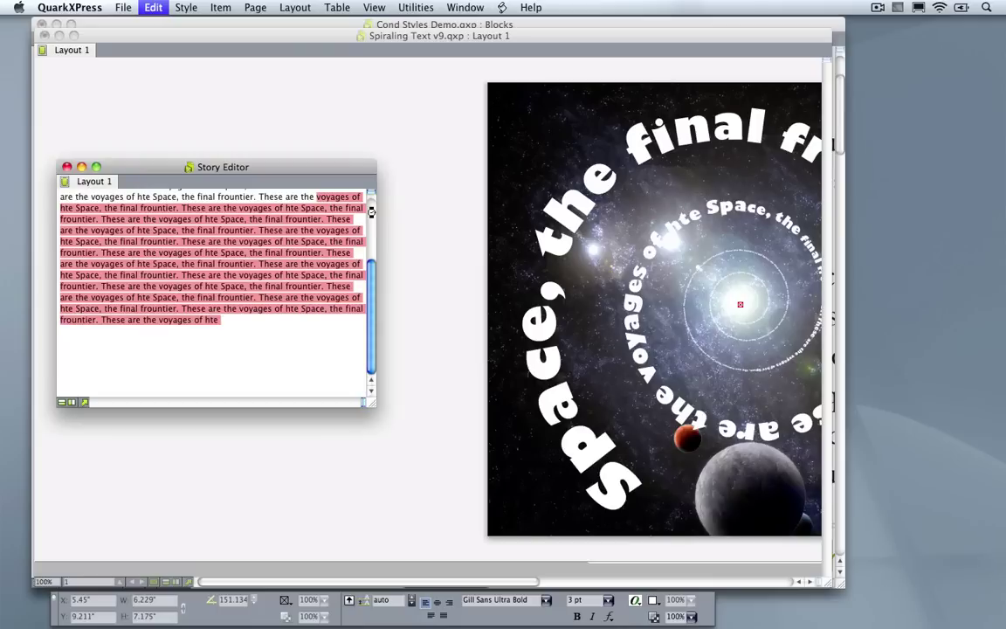
text(Space, the final frountier. These are the voyages of hte)
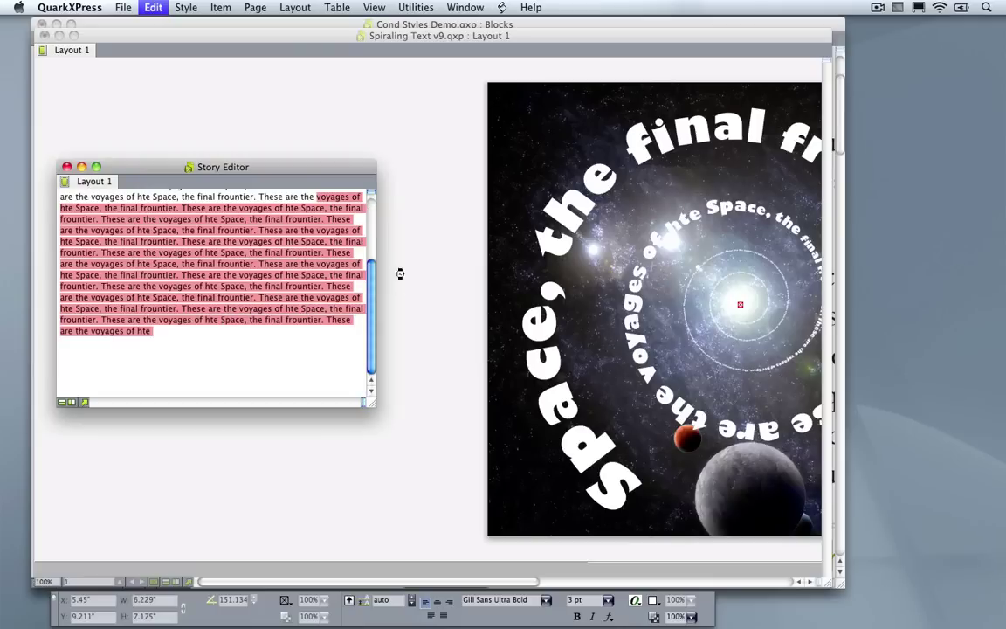
text(Space, the final frountier. These are the voyages of hte)
text(Space, the final frountier. These are the voyages of hte)
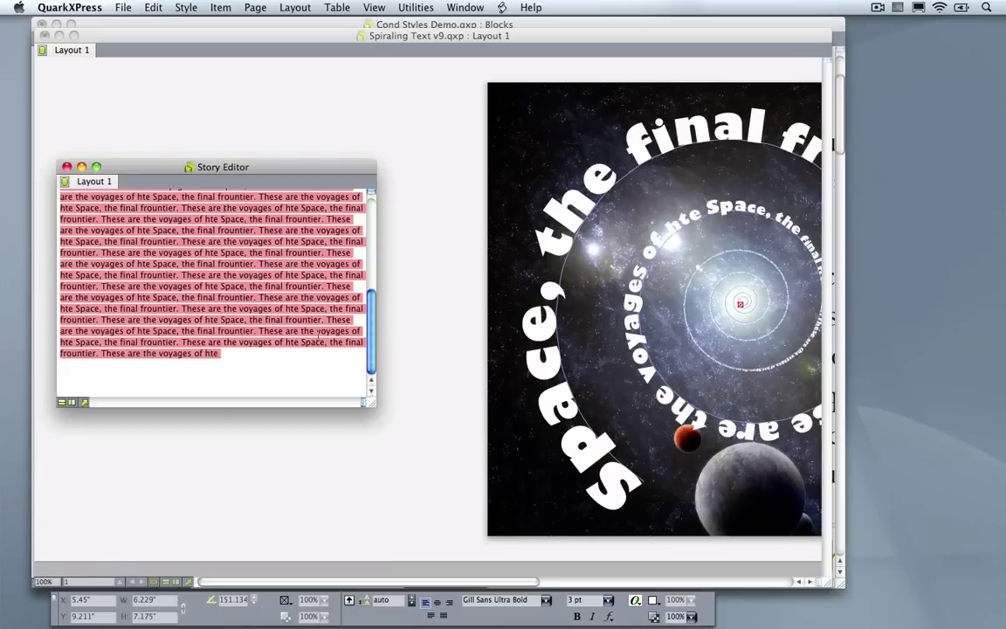
Step: Remove the overset text from the end of the story and close the Story Editor
scroll(298, 273, up, 5)
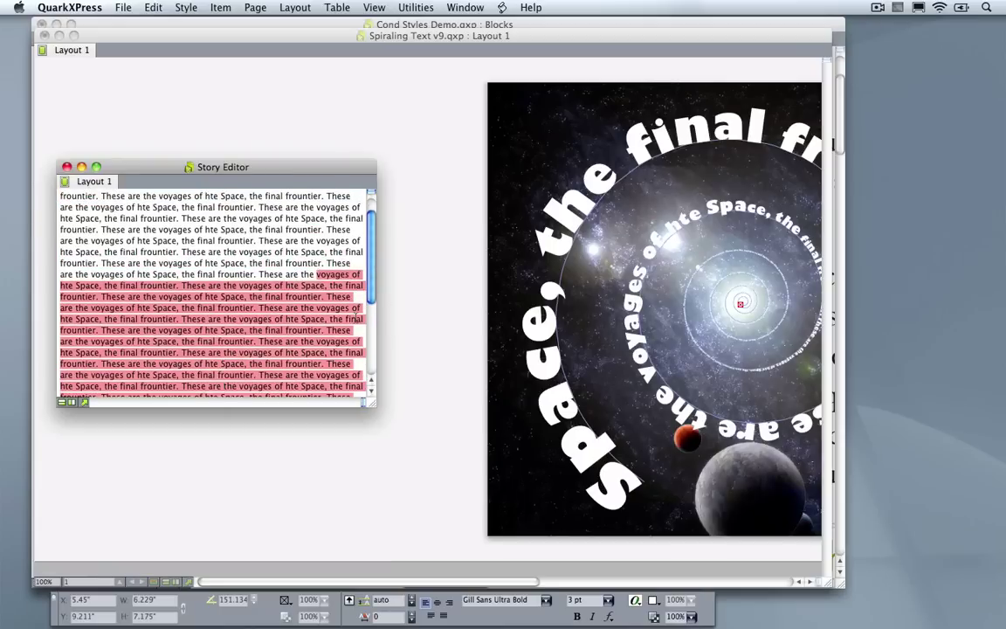
scroll(357, 319, down, 10)
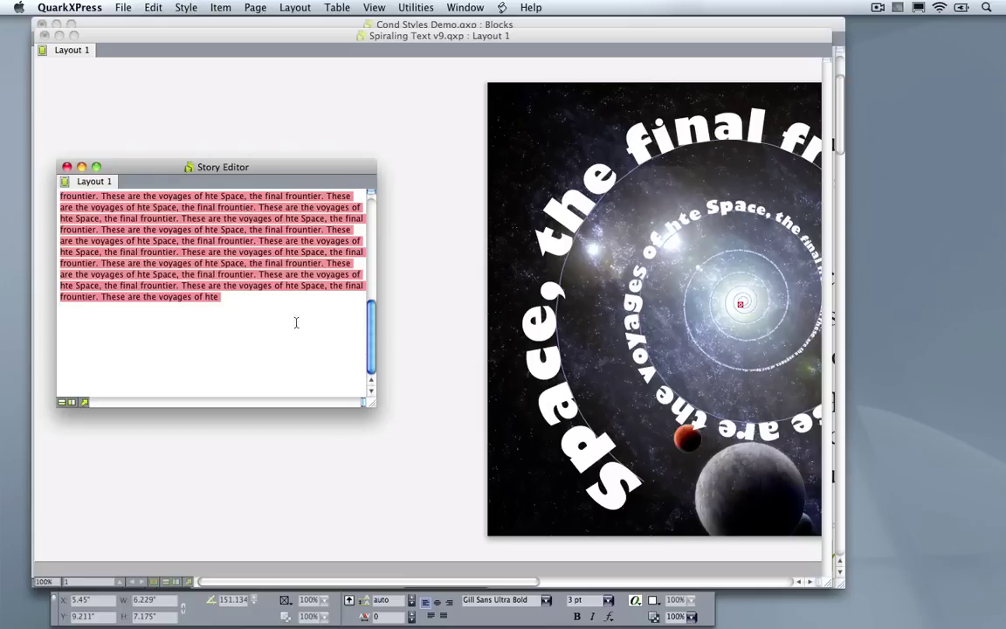
key(super+z)
click(722, 320)
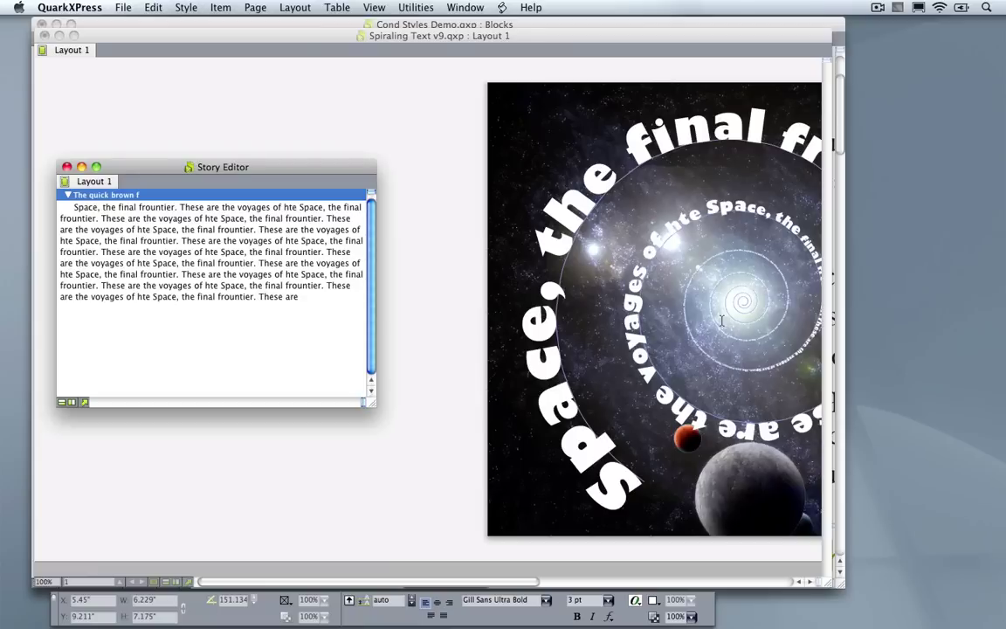
click(67, 167)
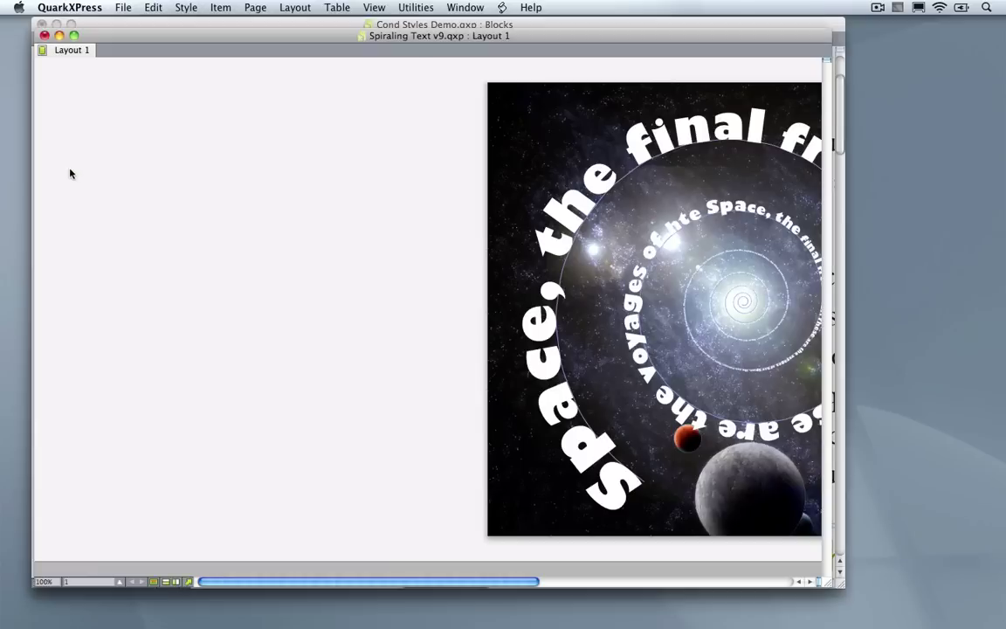
Step: Save the spiral document and switch to the Cond Style 2 layout of Cond Styles Demo.qxp
key(super+s)
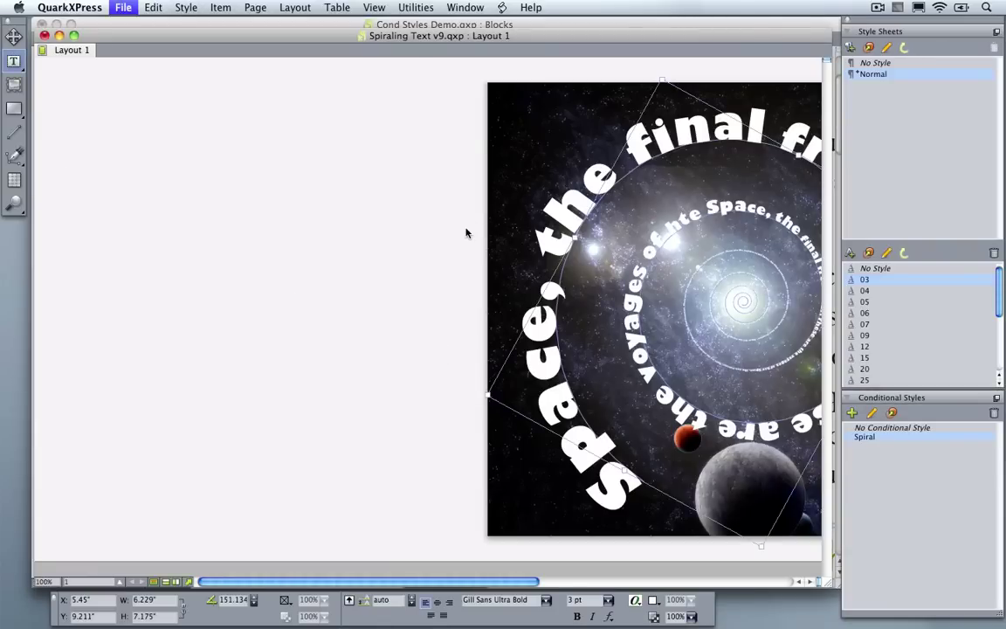
click(450, 178)
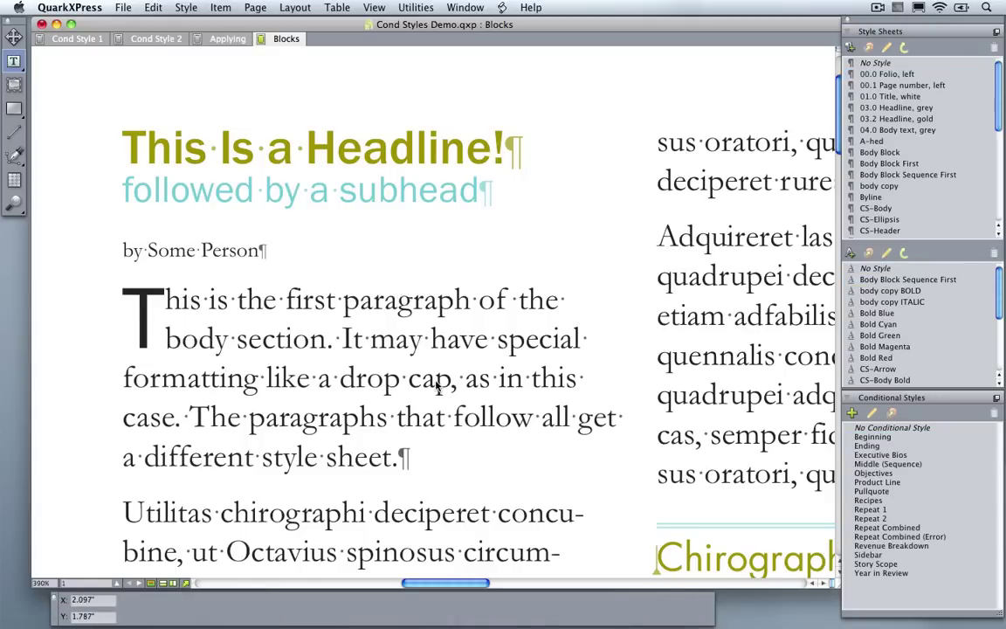
click(232, 40)
click(156, 39)
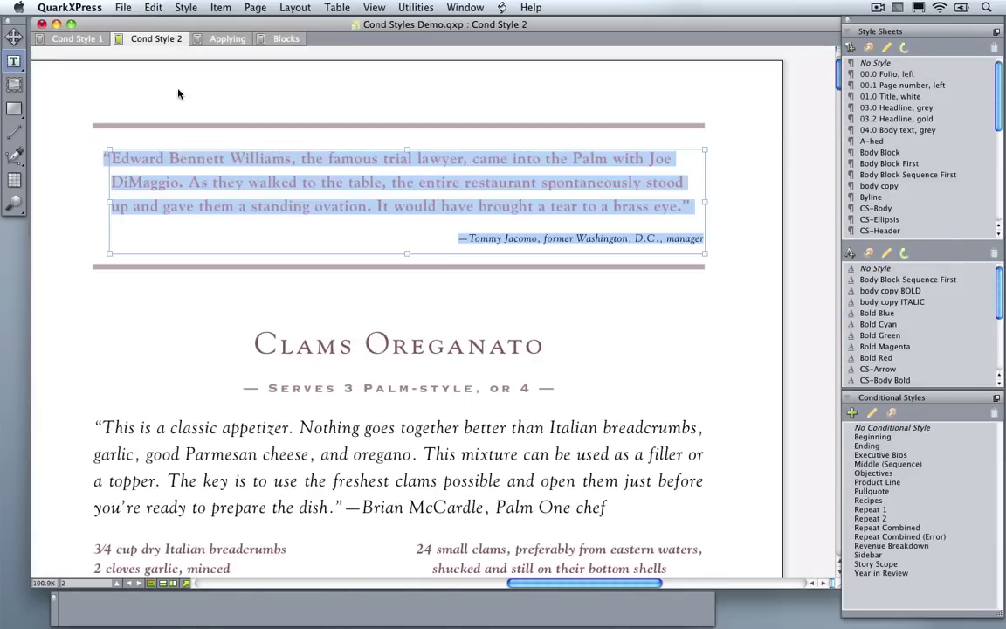
Step: Zoom in on the pull quote above the Clams Oreganato recipe and select part of its text to examine its style sheet
key(shift+Down)
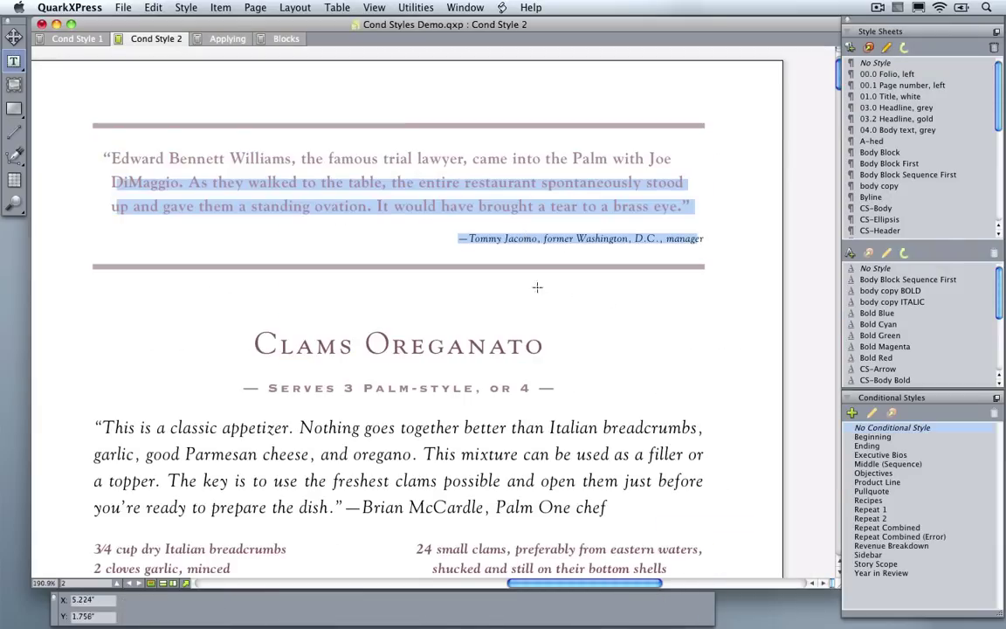
key(Down)
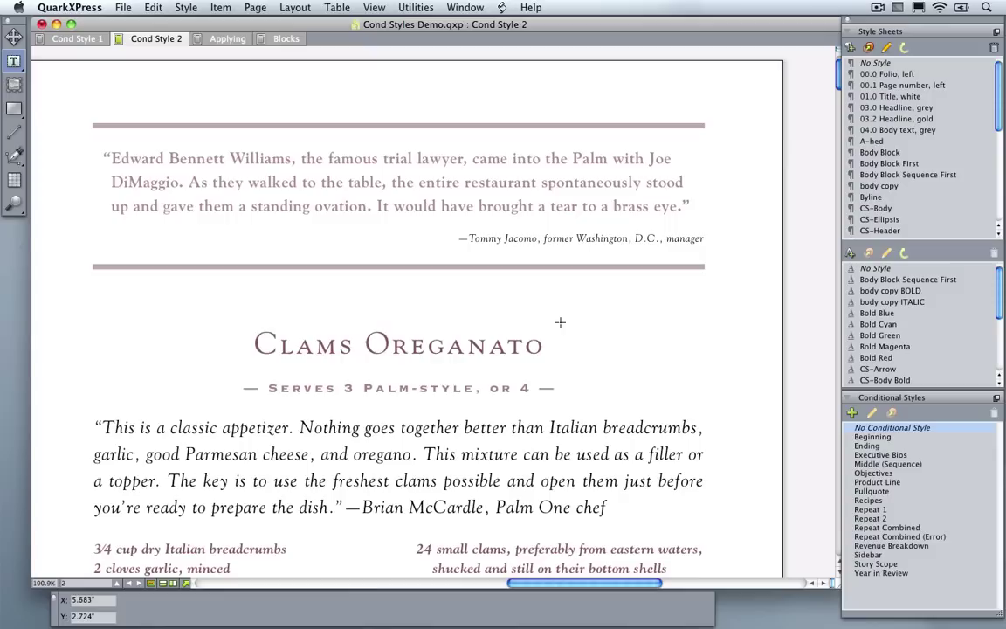
drag(86, 131, 732, 267)
scroll(708, 281, down, 2)
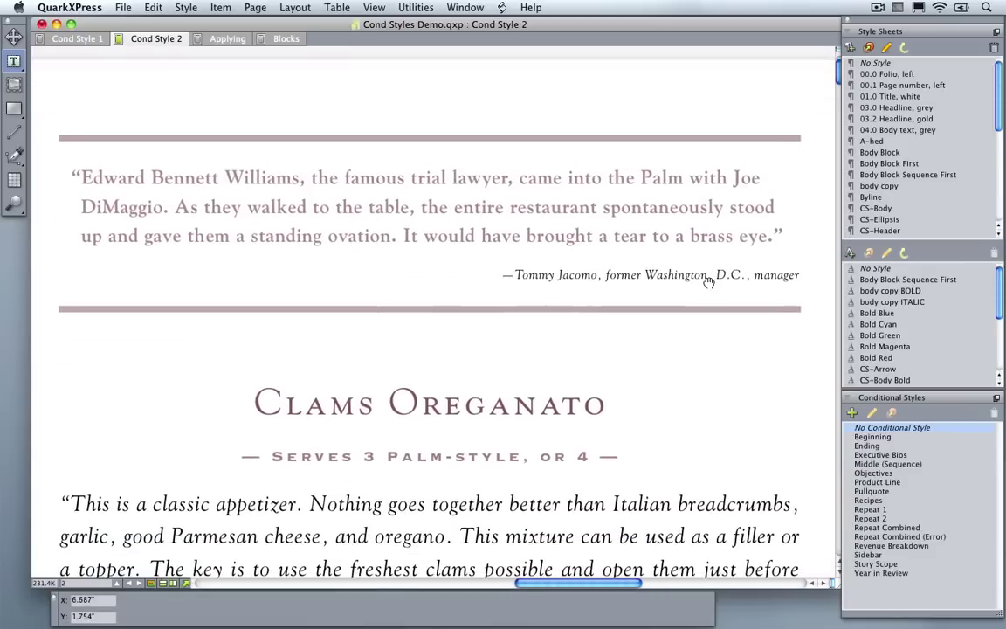
triple_click(362, 175)
click(335, 206)
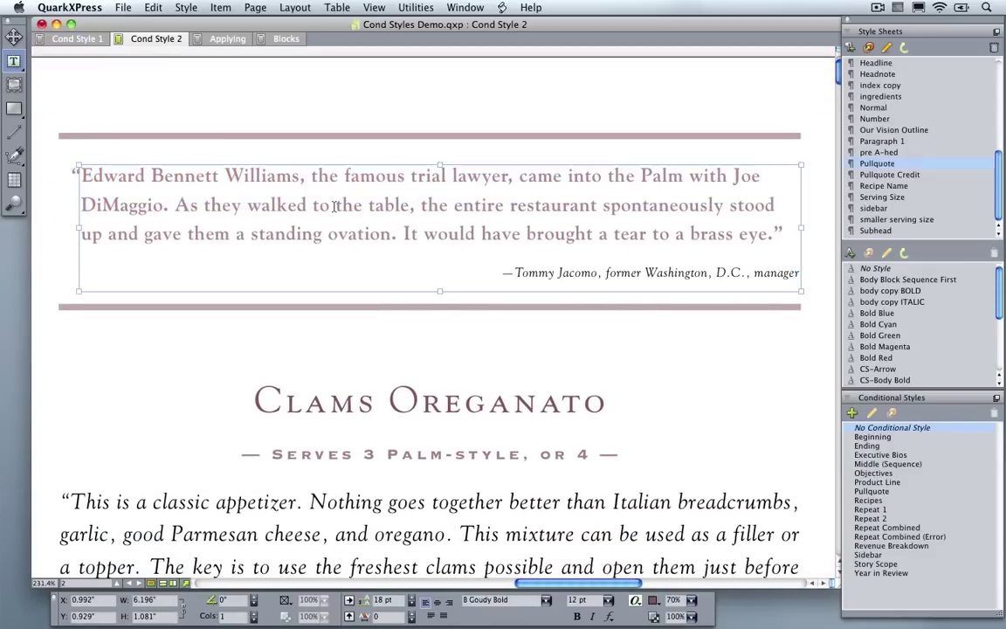
click(765, 176)
shift+click(118, 175)
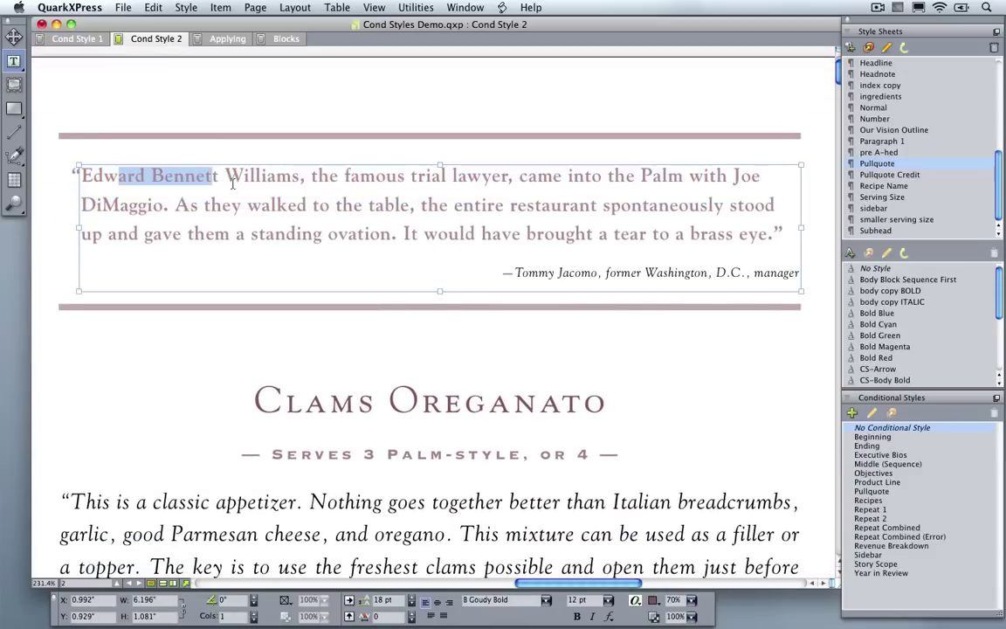
shift+click(494, 234)
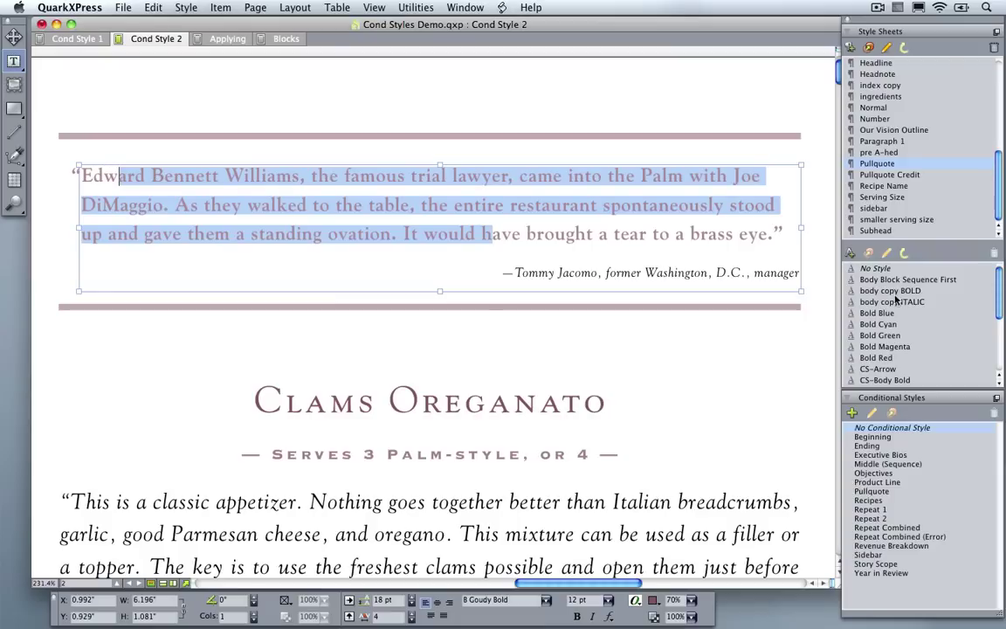
Step: Collapse the Conditional Styles palette and italicize the lawyer's last name in the pull quote
click(928, 400)
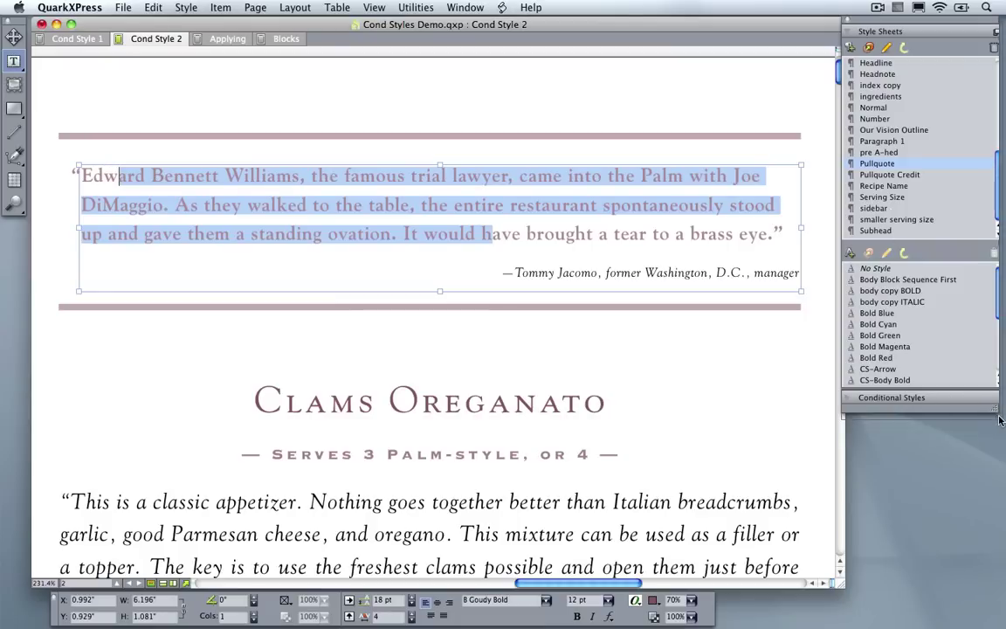
click(376, 224)
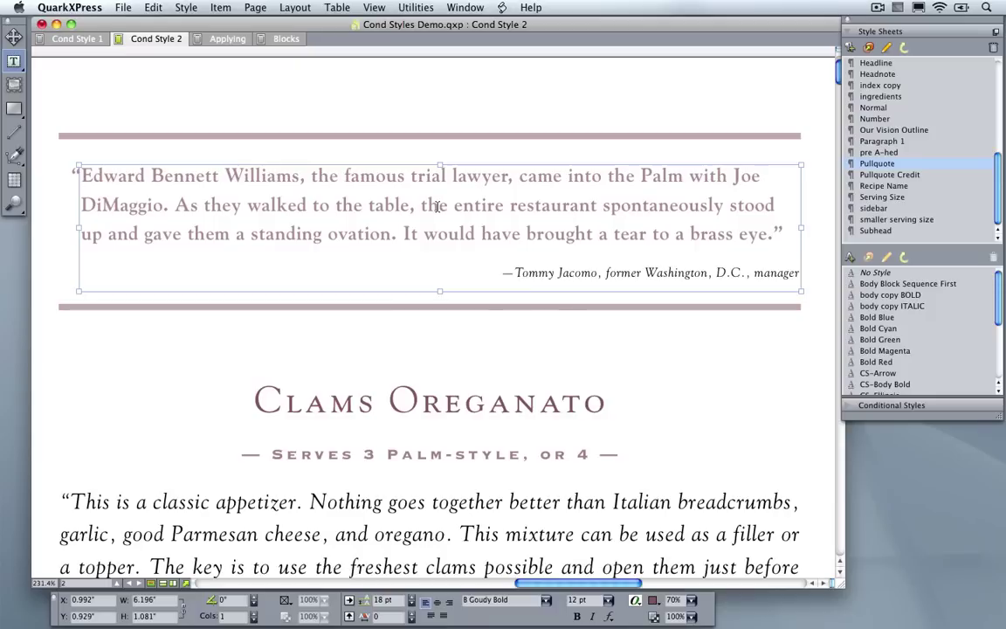
double_click(255, 178)
key(super+shift+i)
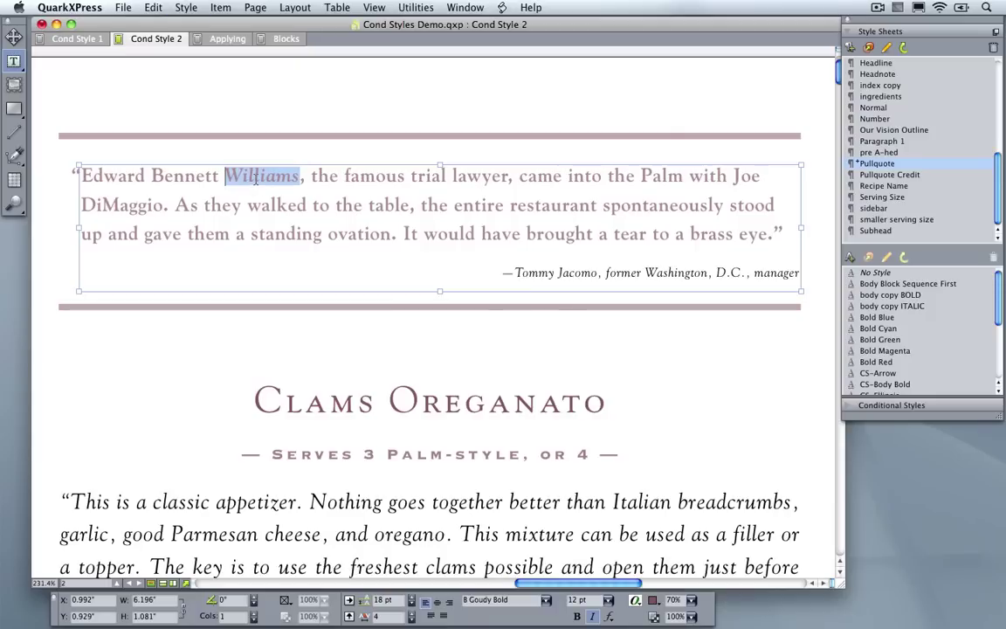
click(250, 178)
drag(188, 178, 265, 177)
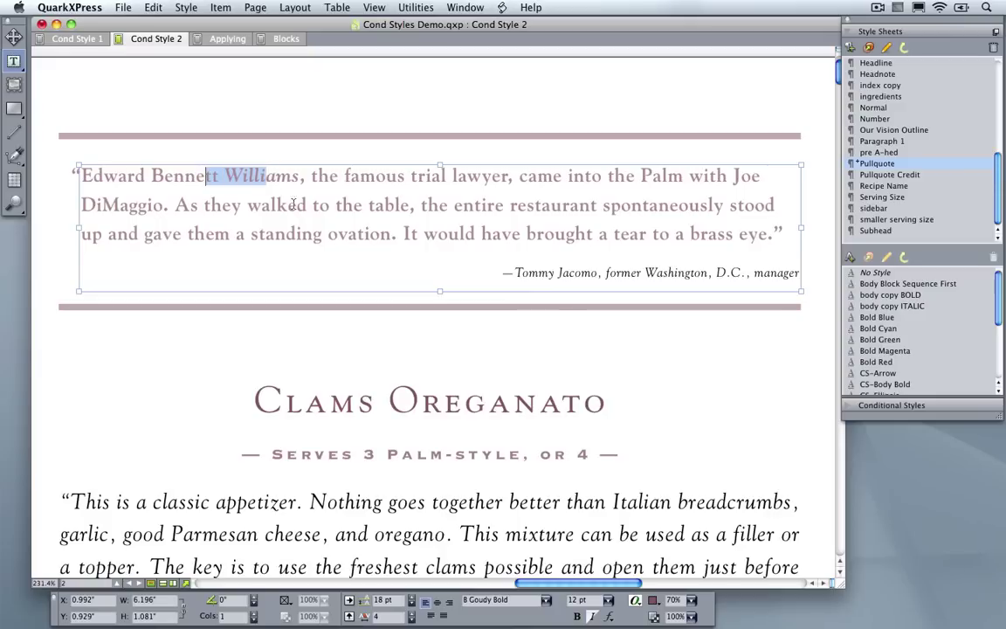
click(266, 177)
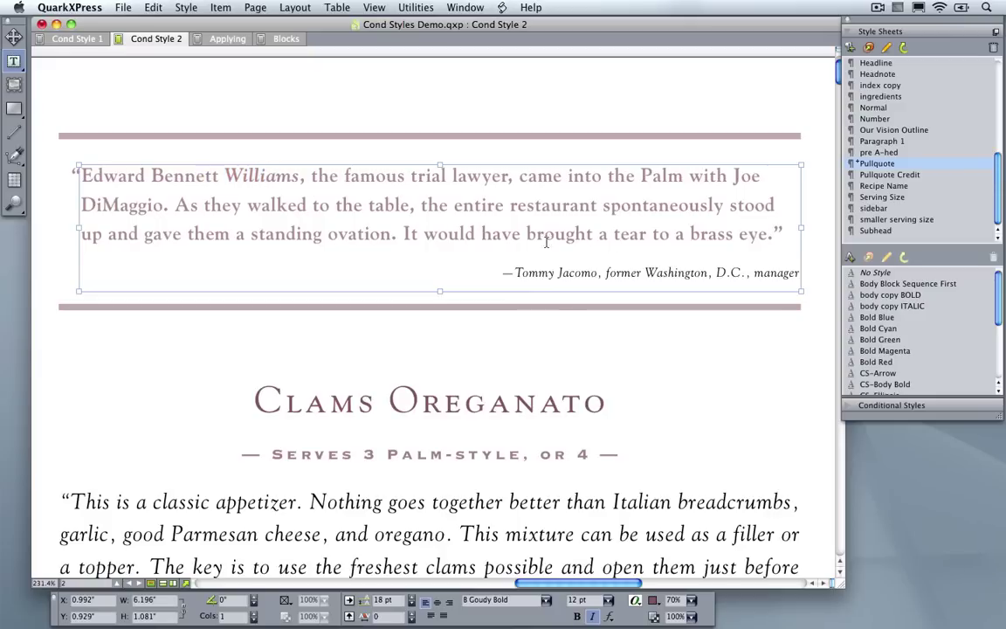
Step: Color the entire pull quote paragraph, without the credit line, PANTONE 103 C
drag(784, 234, 64, 169)
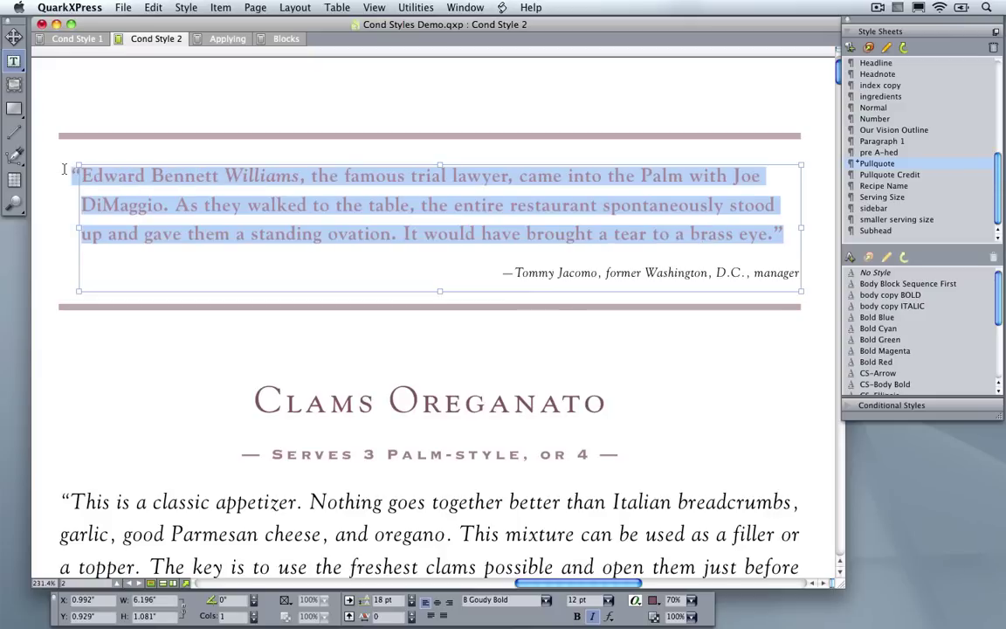
click(647, 601)
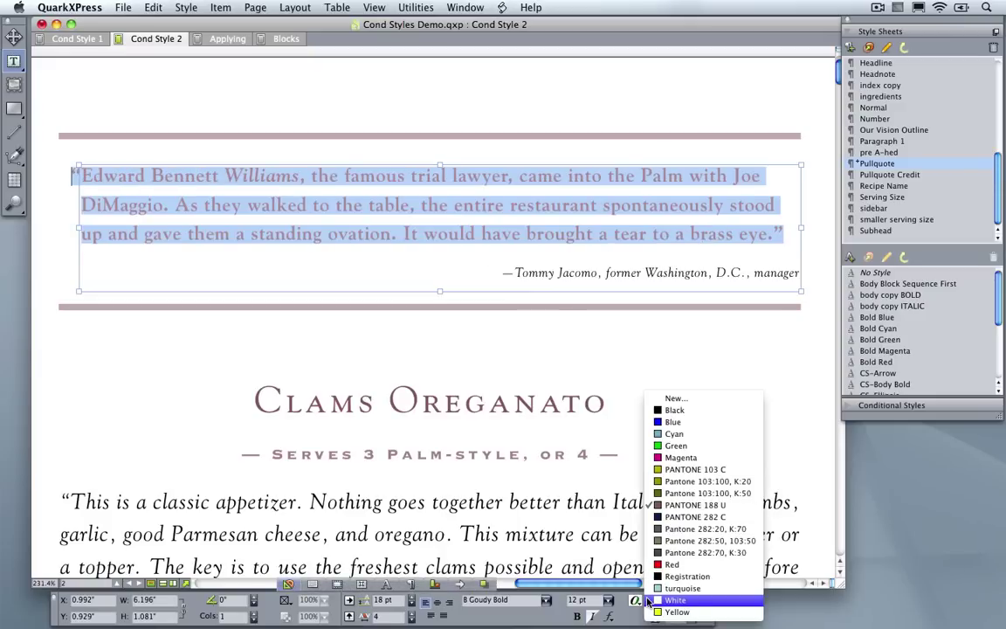
click(678, 470)
click(431, 221)
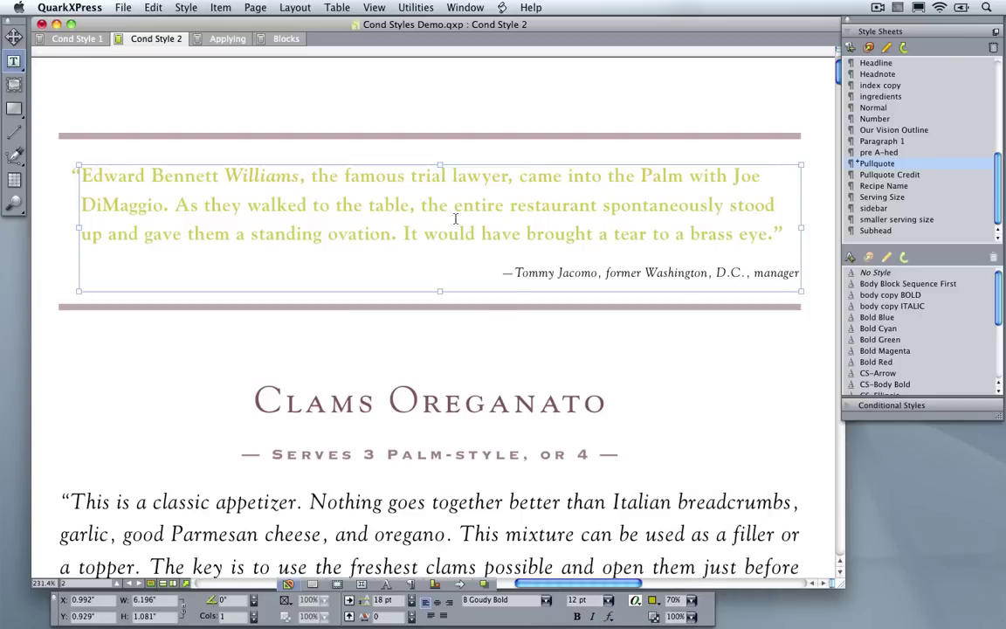
Step: Set the word "table" in the pull quote to 18 pt
double_click(378, 204)
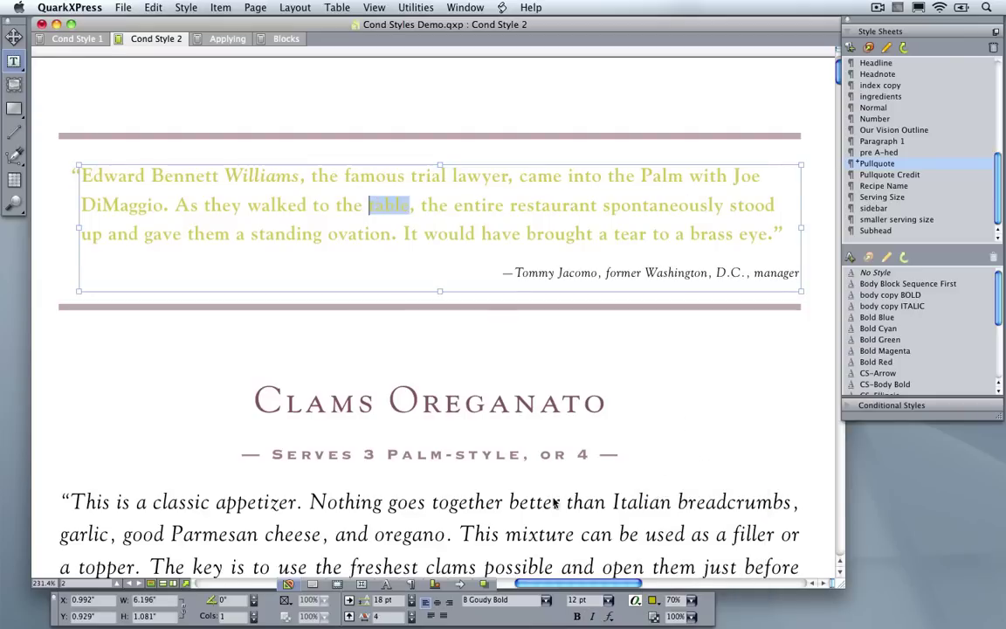
click(609, 605)
click(619, 542)
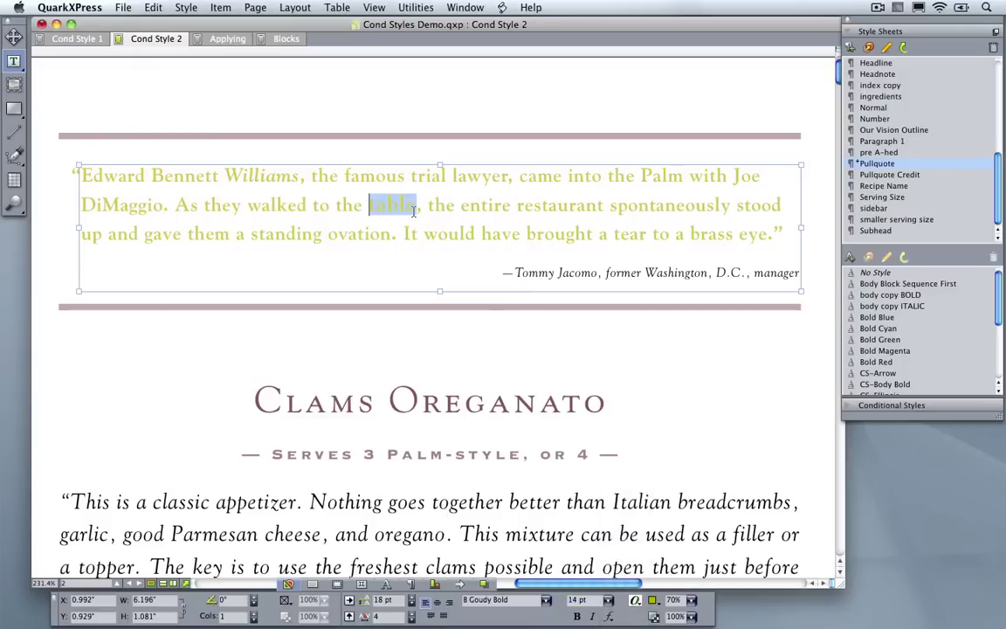
click(609, 601)
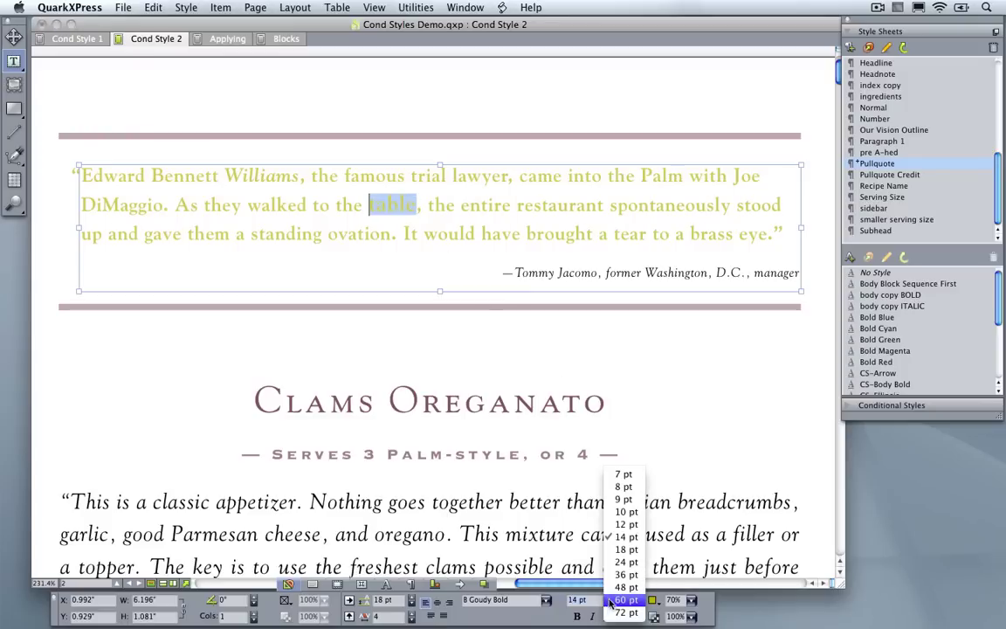
click(624, 550)
Step: Reapply the Pullquote style sheet to the pull quote to strip all its local formatting, and check the affected words
drag(429, 203, 222, 207)
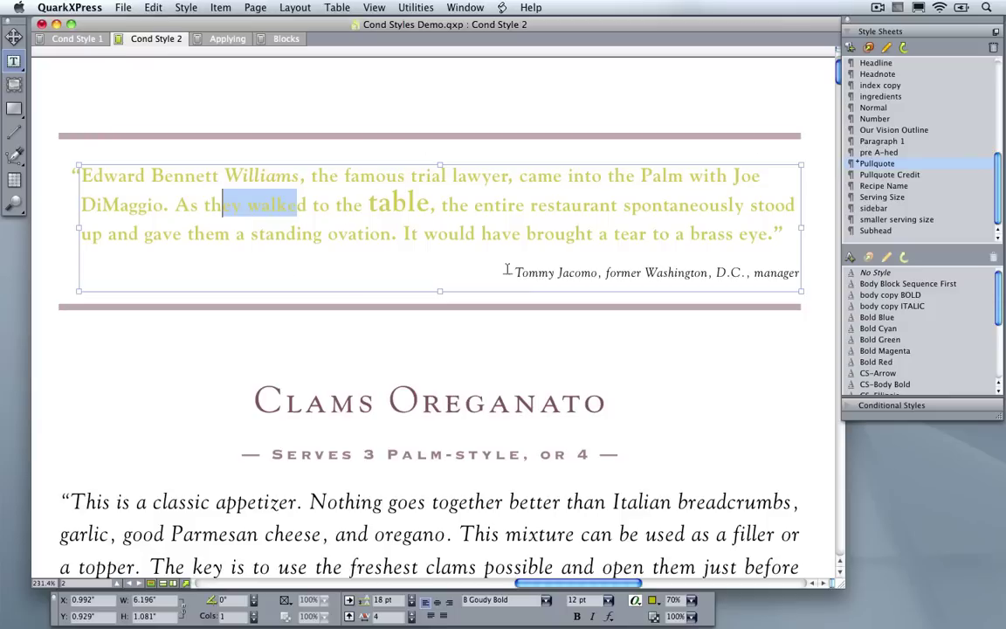
click(876, 163)
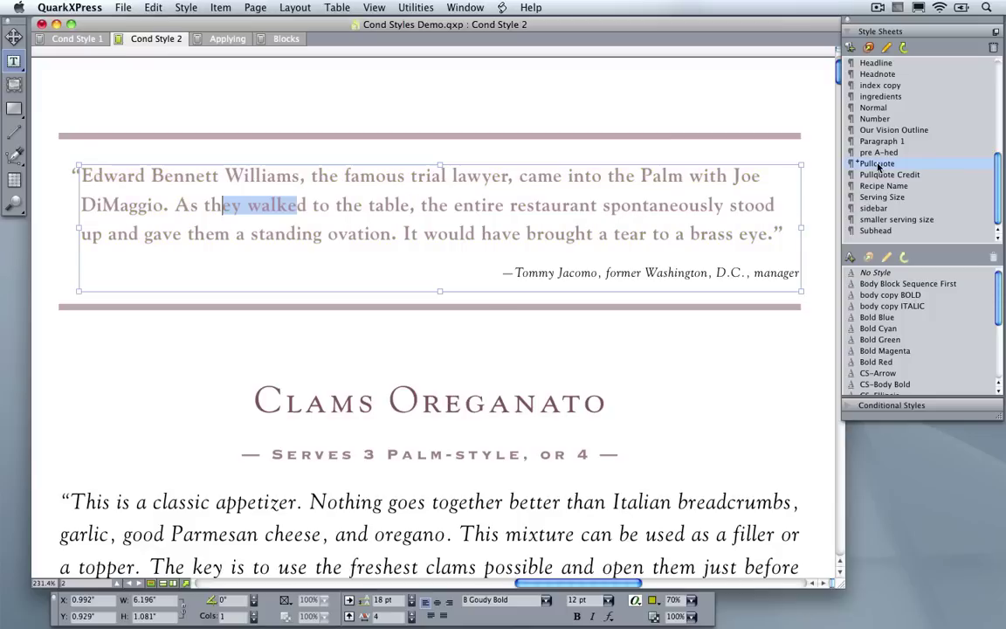
drag(416, 206, 370, 237)
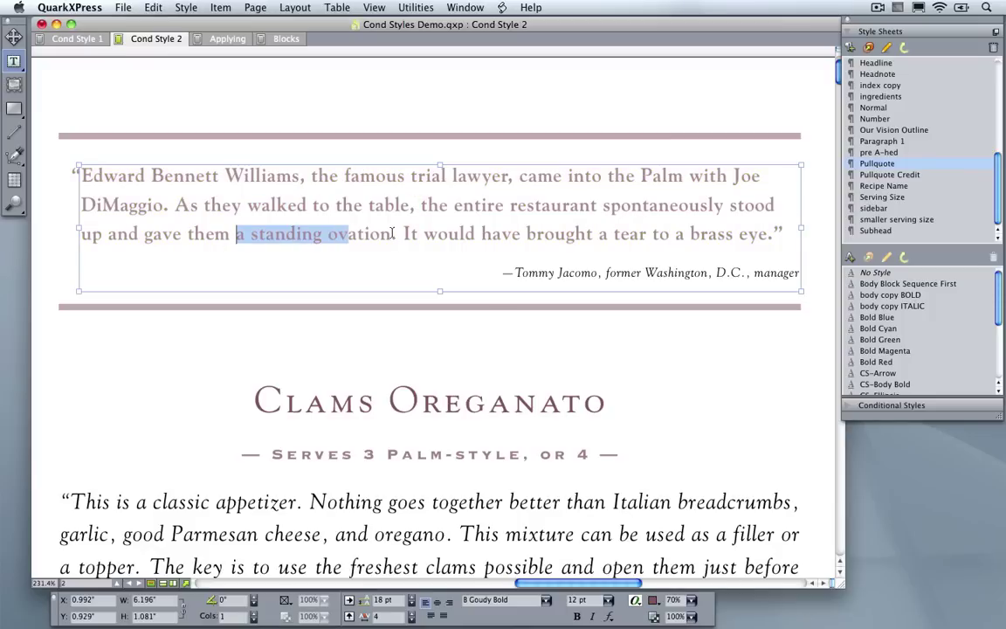
click(296, 178)
drag(297, 178, 220, 178)
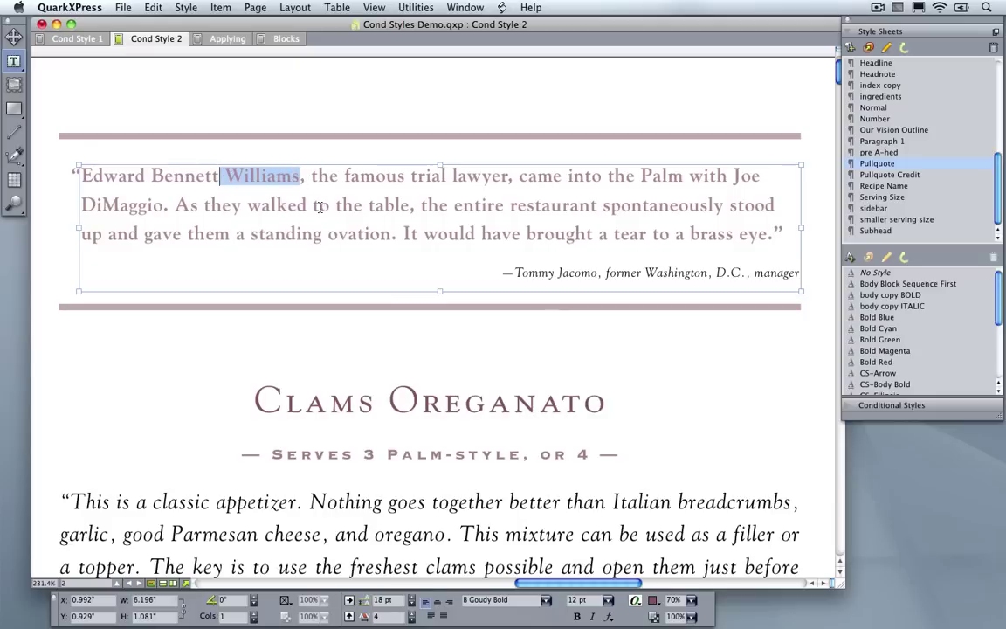
click(320, 207)
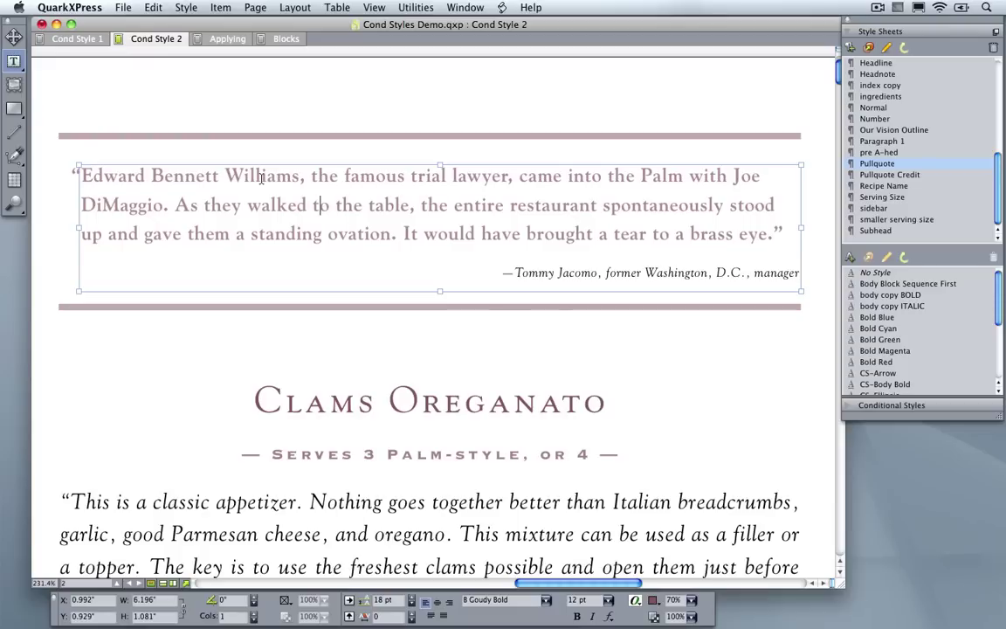
Step: Undo the style sheet reset to bring back the pull quote's local color, italic and size
double_click(260, 178)
key(super+shift+i)
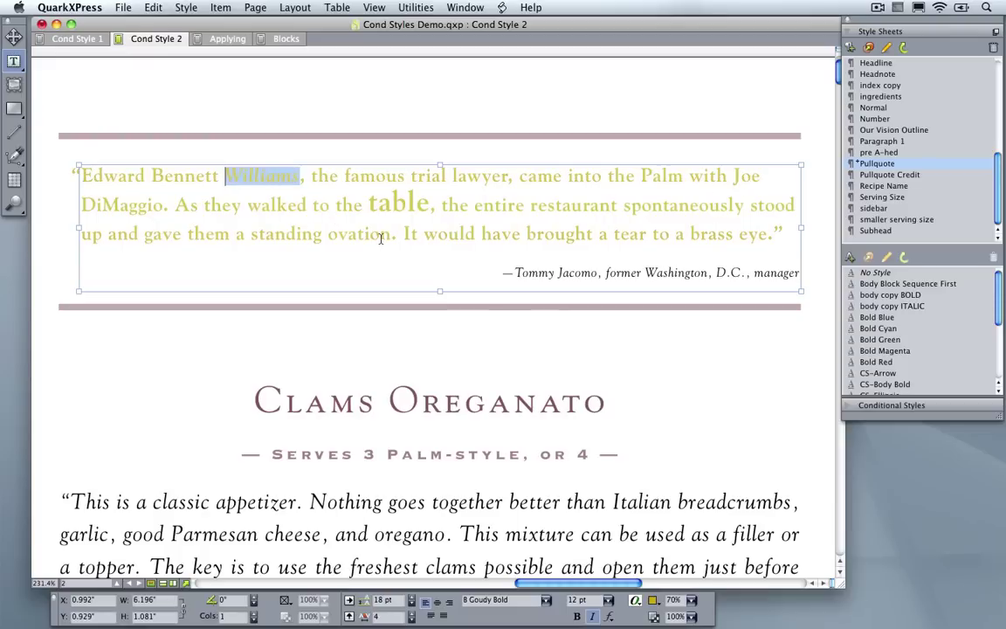
click(308, 206)
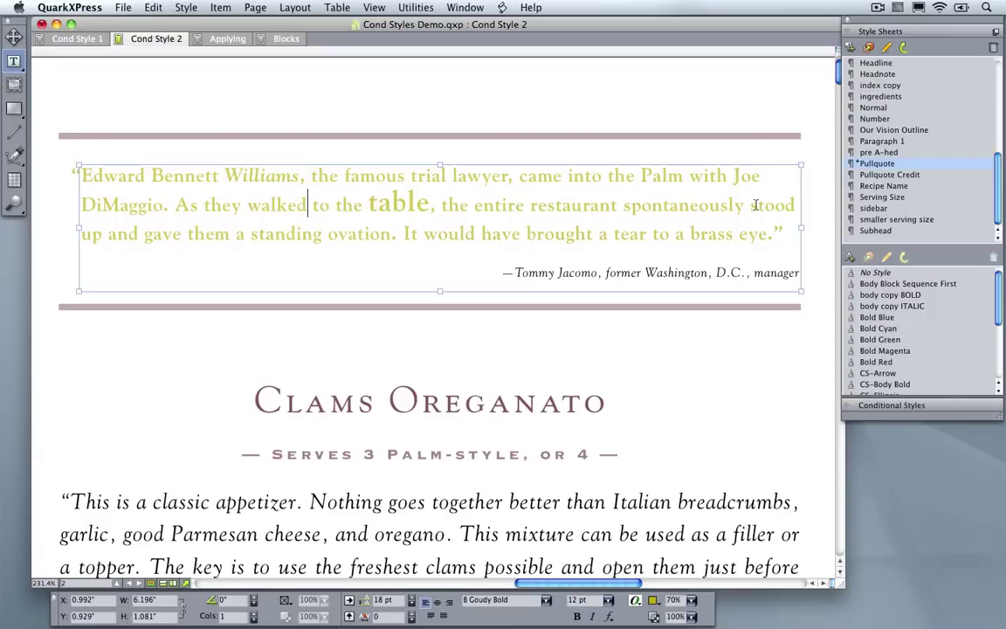
Step: Apply the Pullquote style sheet while retaining local type styles, and examine the character attributes of the lawyer's last name
right_click(880, 165)
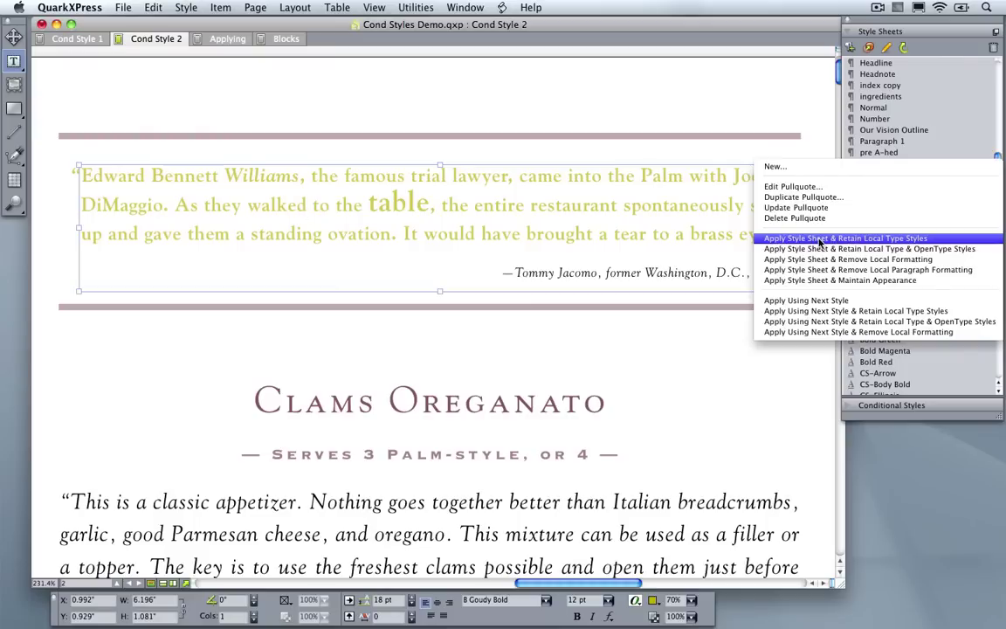
click(885, 238)
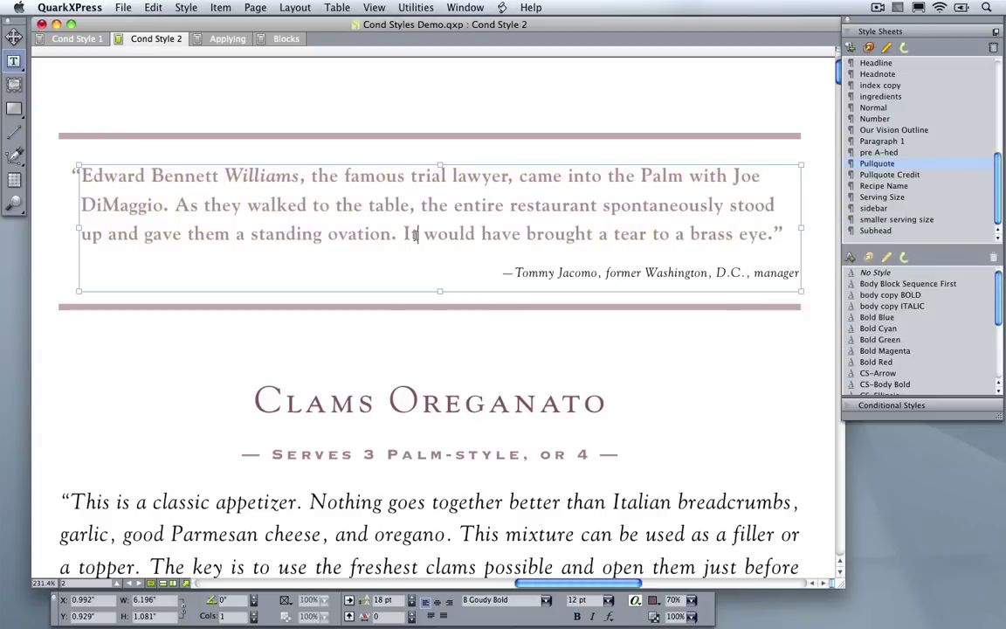
double_click(376, 208)
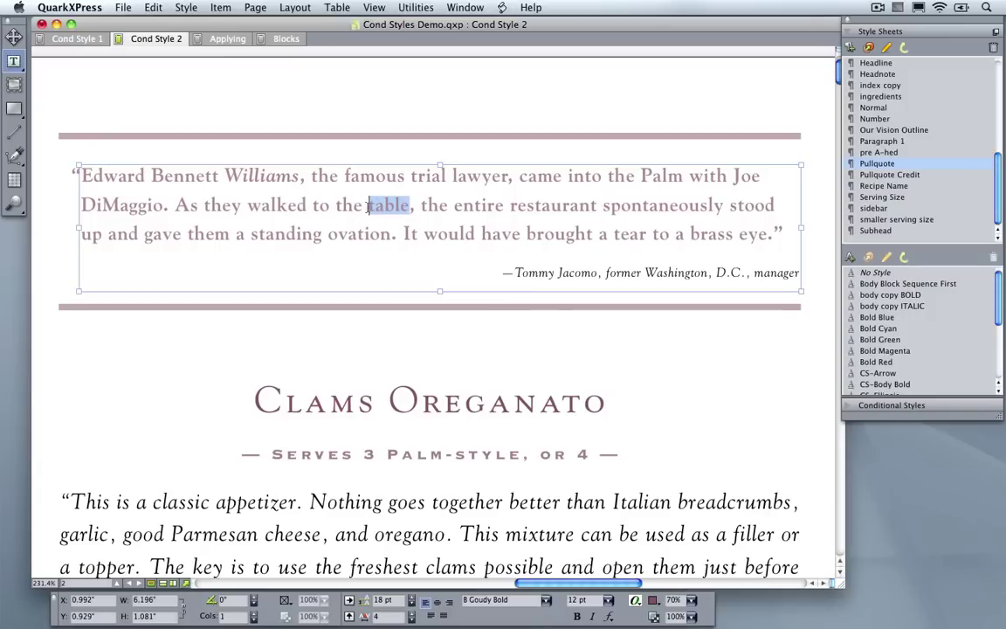
drag(297, 178, 218, 174)
key(super+shift+d)
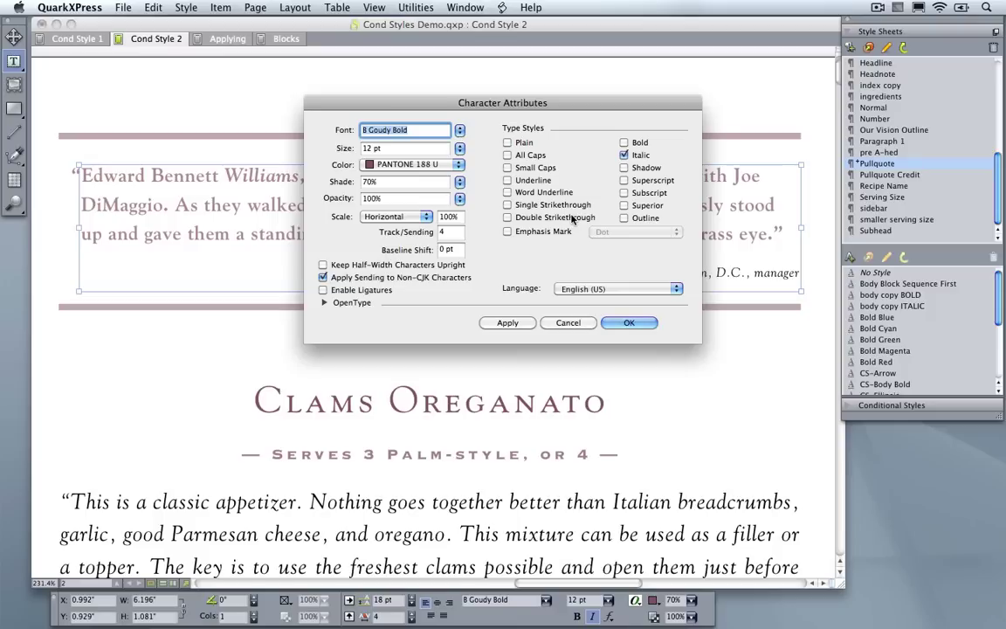
click(568, 324)
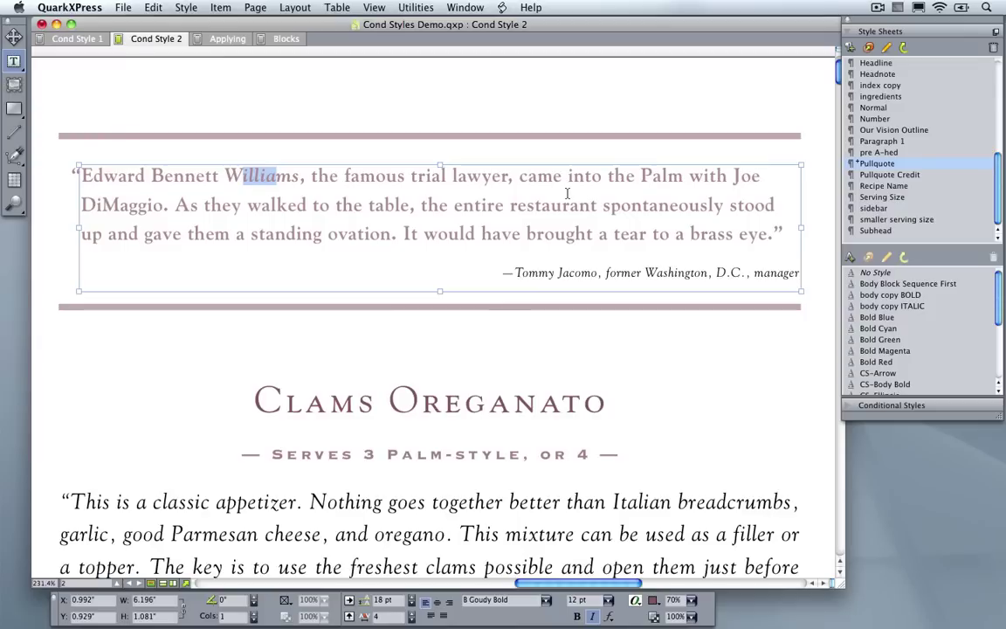
Step: Apply the Pullquote style sheet while retaining local type and OpenType styles, and look at the OpenType options in Character Attributes
right_click(885, 165)
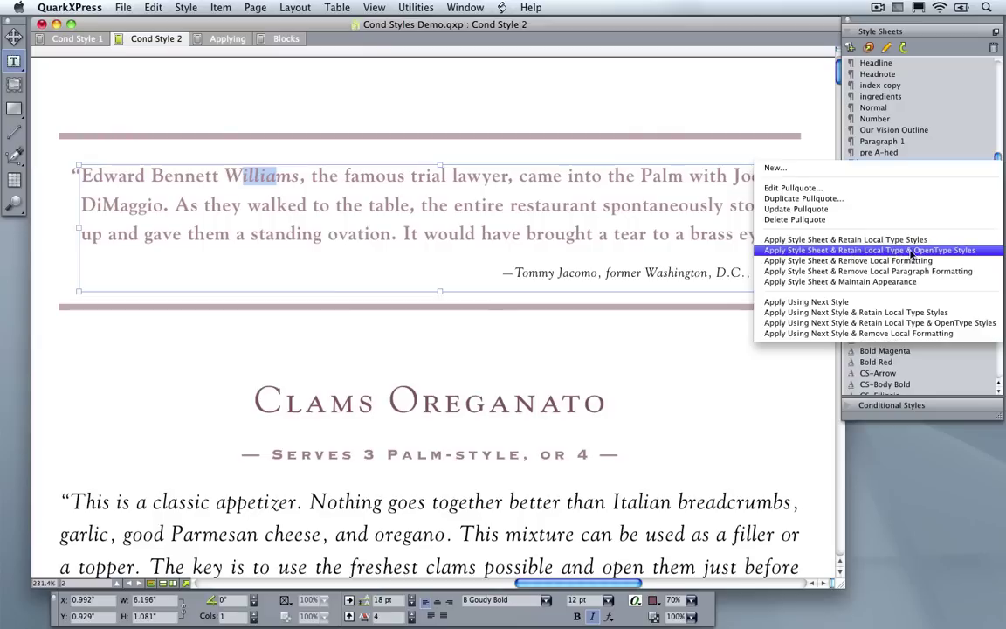
click(959, 251)
key(super+shift+d)
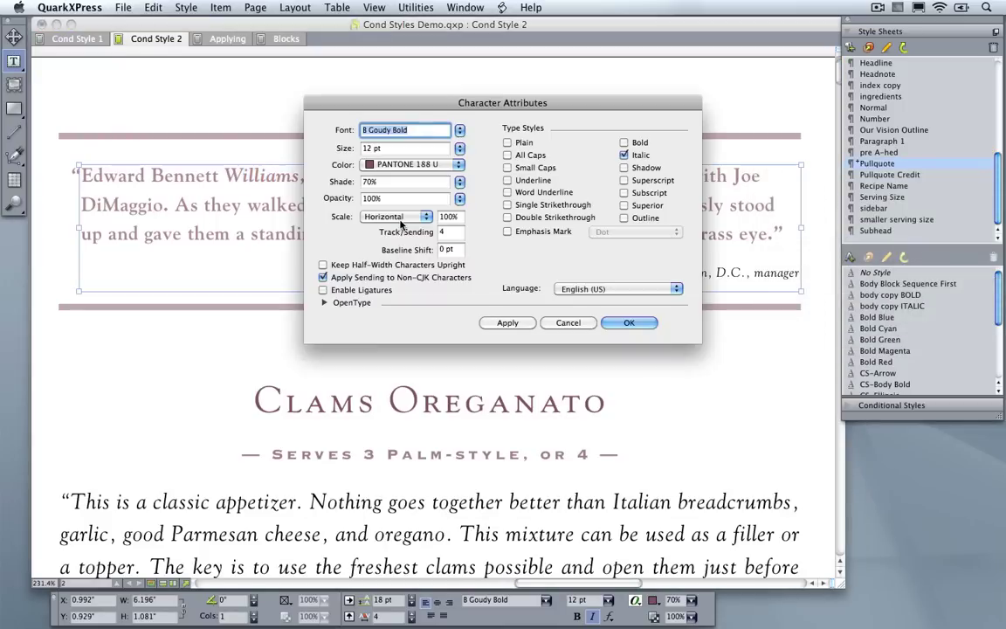
click(325, 302)
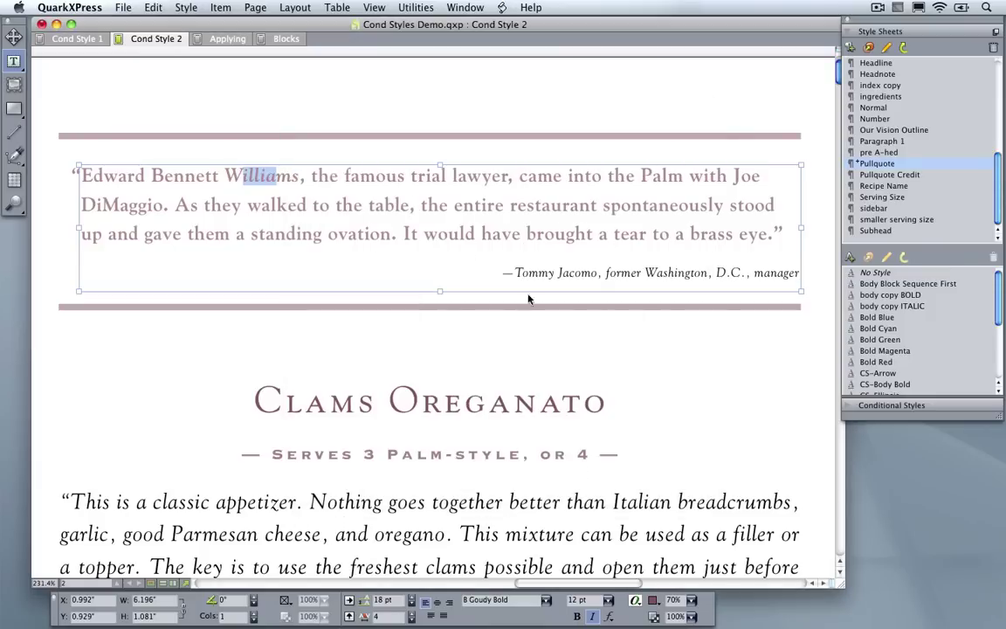
click(568, 467)
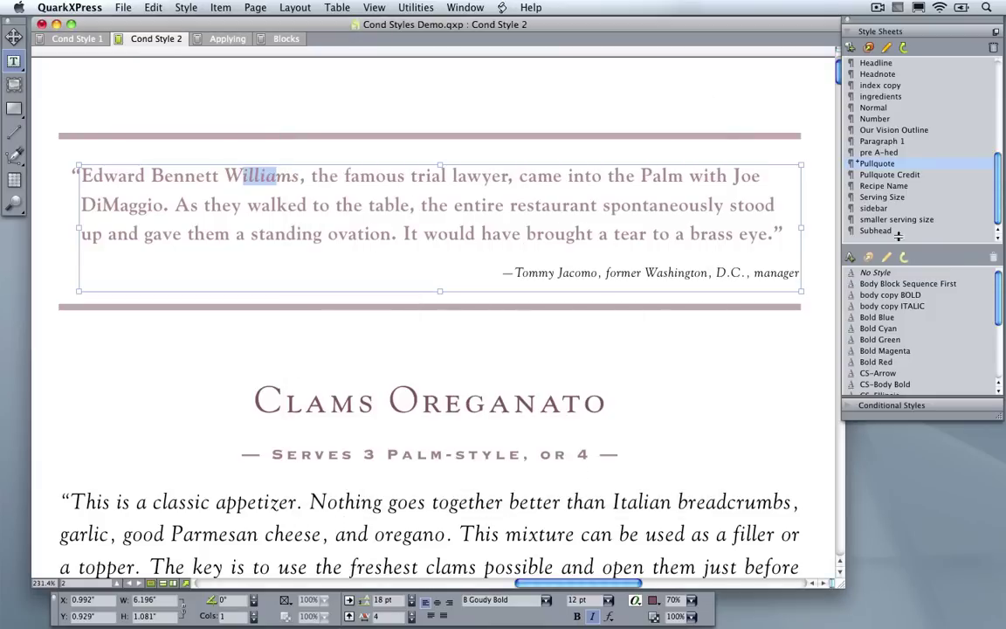
Step: Undo the retained-style applications to restore the pull quote's local color and the enlarged "table"
right_click(877, 163)
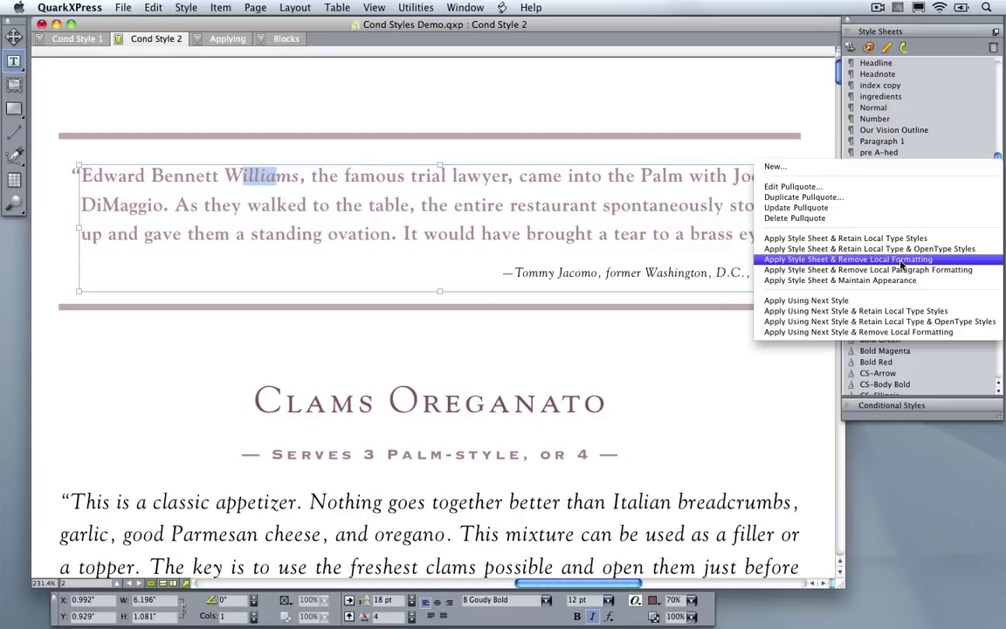
click(706, 248)
click(766, 176)
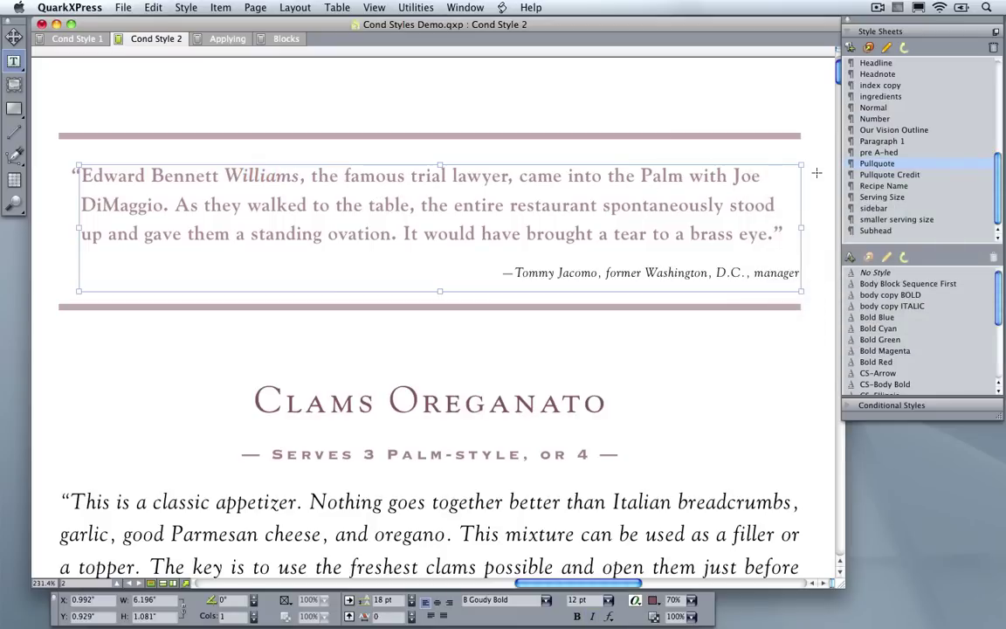
click(369, 206)
drag(428, 204, 350, 202)
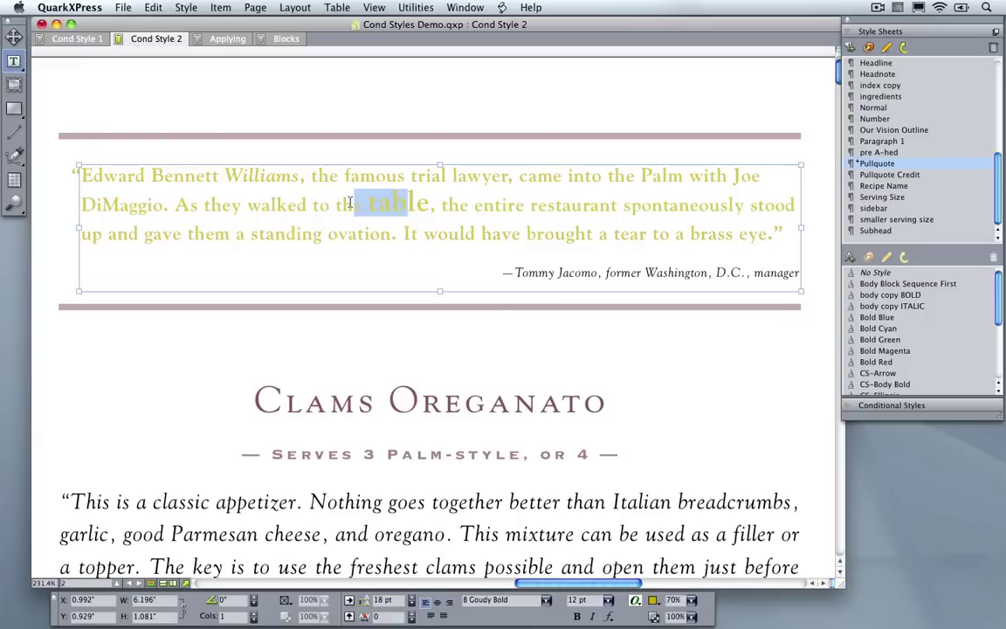
Step: Apply the Pullquote style sheet to the quote while removing all local formatting
right_click(803, 162)
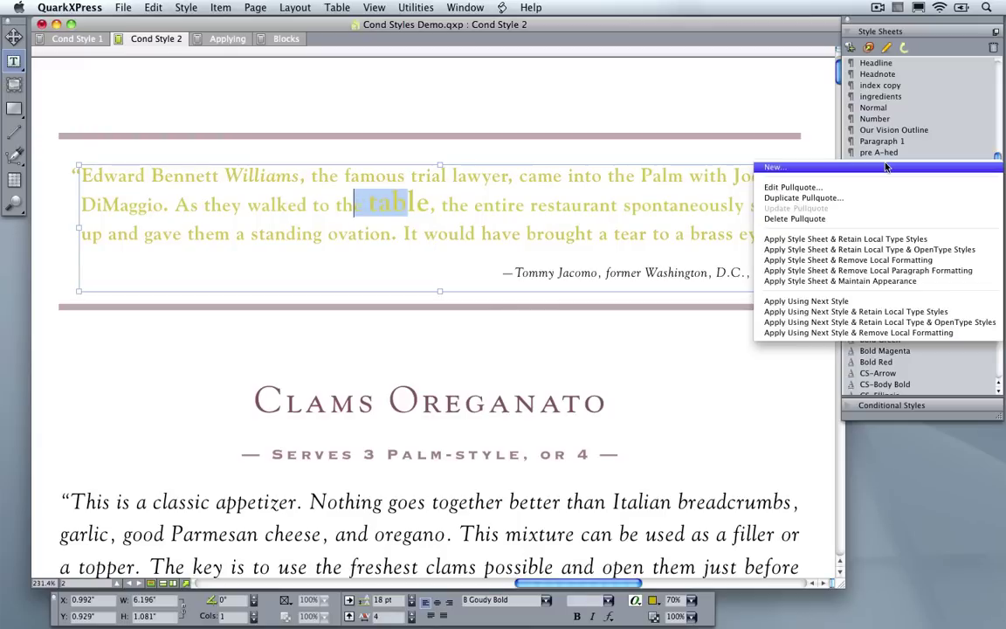
click(867, 260)
drag(276, 176, 224, 177)
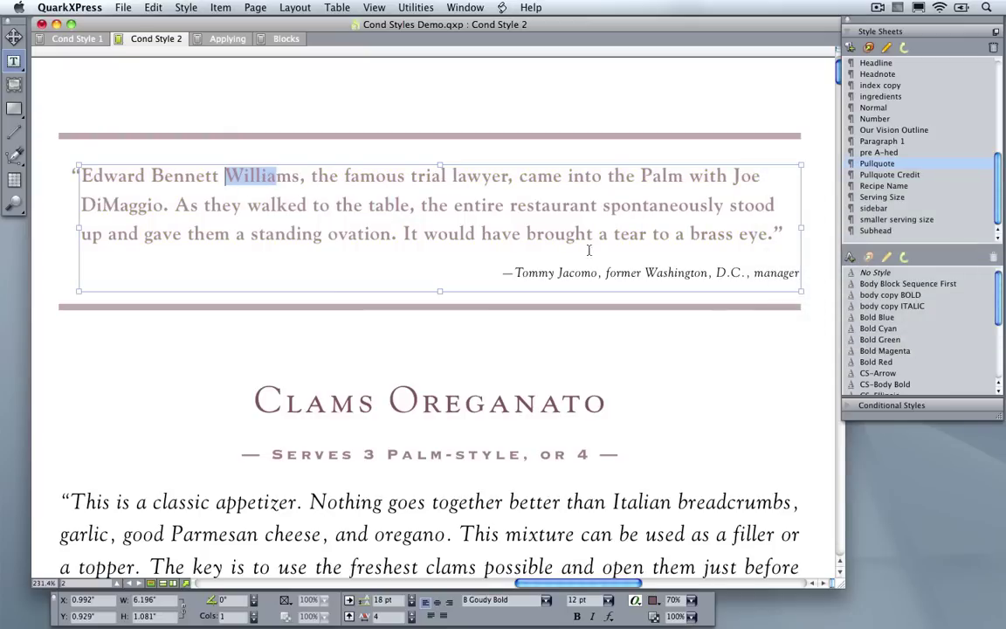
Step: Examine the Apply Using Next Style commands for the Pullquote style sheet
right_click(885, 164)
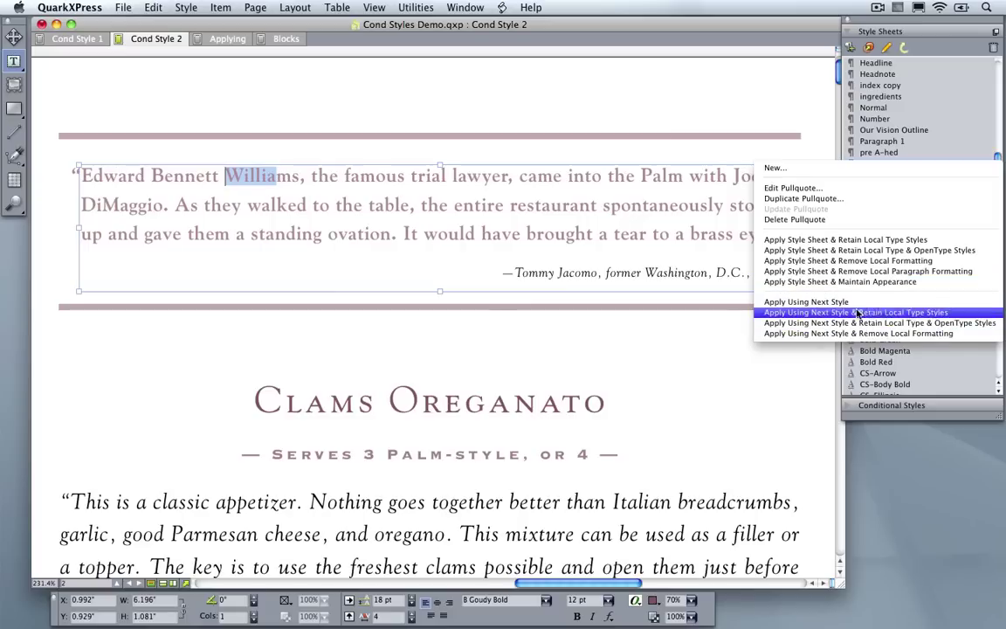
click(902, 304)
drag(503, 233, 453, 206)
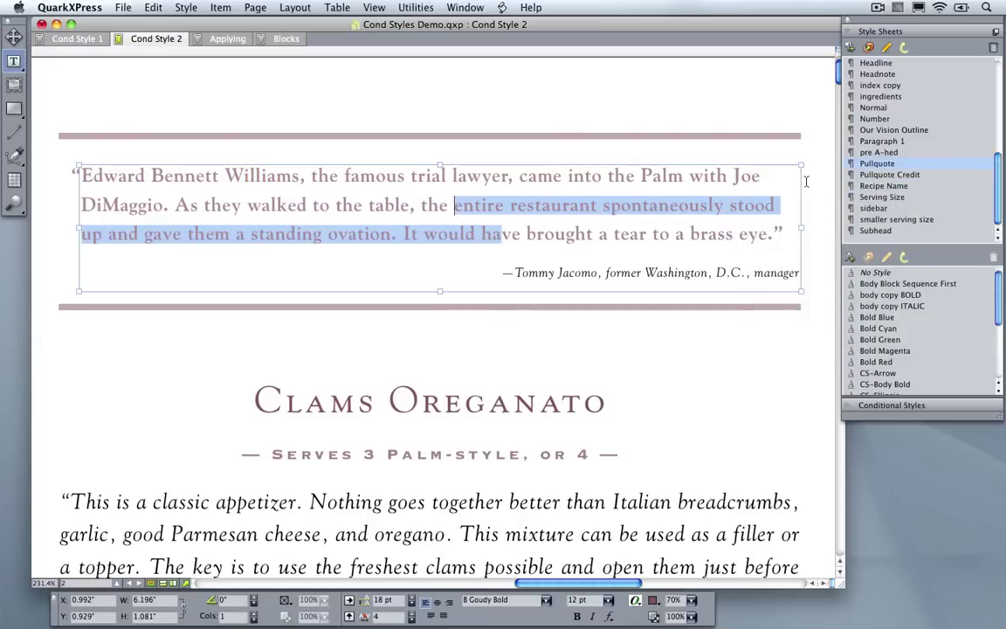
Step: Edit the Pullquote paragraph style sheet so that its Next Style is Pullquote Credit
right_click(867, 166)
click(758, 311)
drag(458, 35, 614, 66)
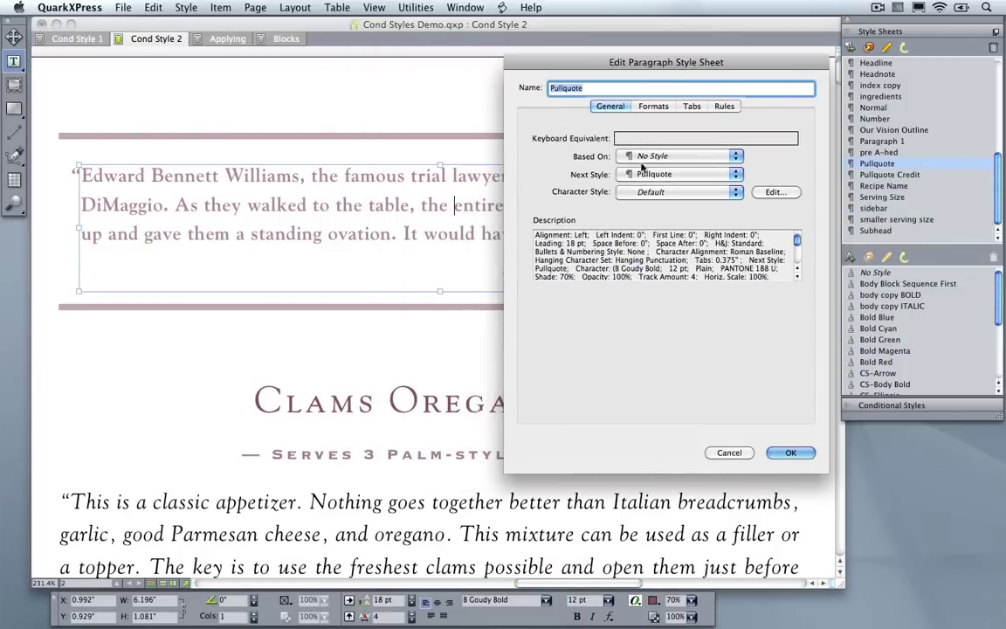
click(650, 174)
click(307, 212)
drag(568, 63, 224, 70)
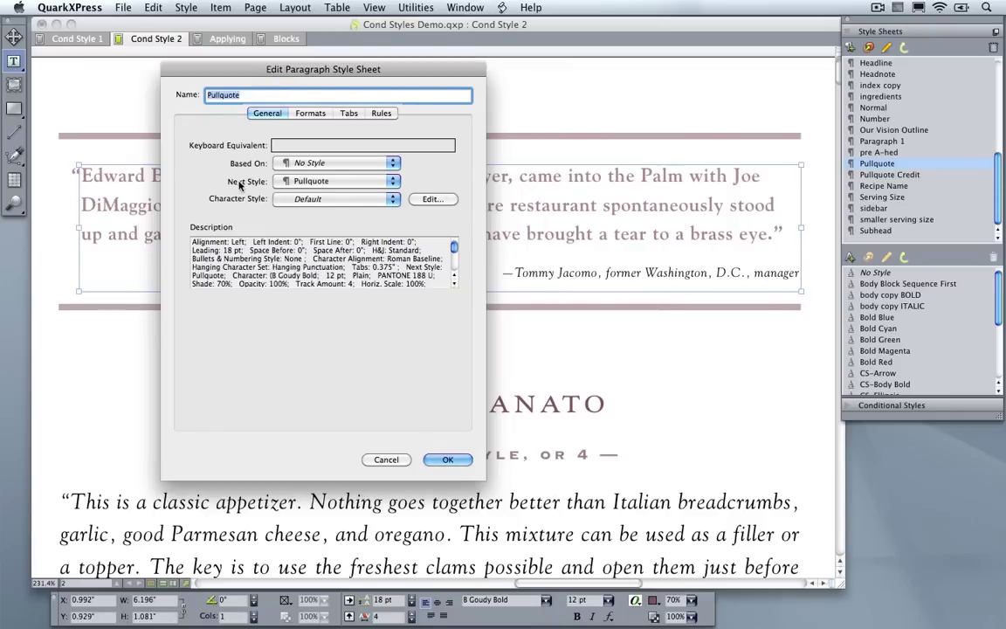
click(297, 181)
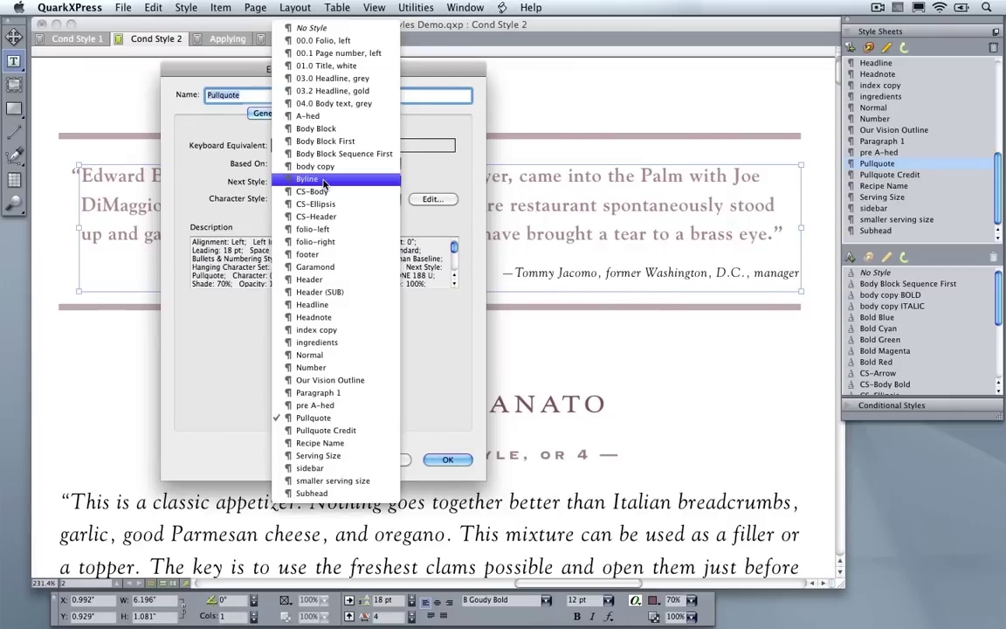
click(349, 430)
click(445, 459)
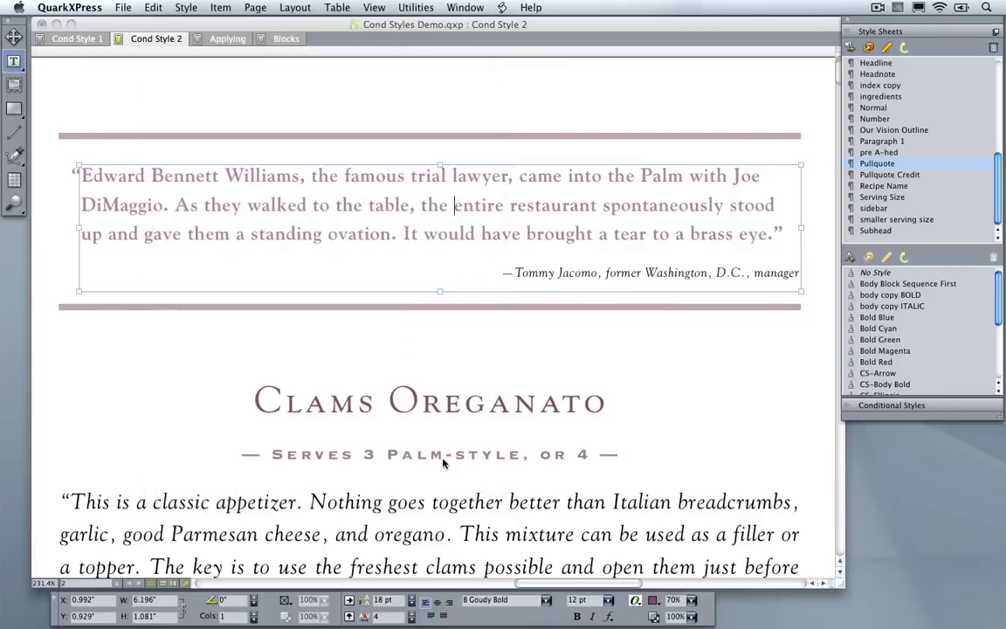
Step: Apply the Normal paragraph style sheet to the entire pull quote text, including the credit line
drag(455, 205, 494, 234)
click(509, 238)
key(super+a)
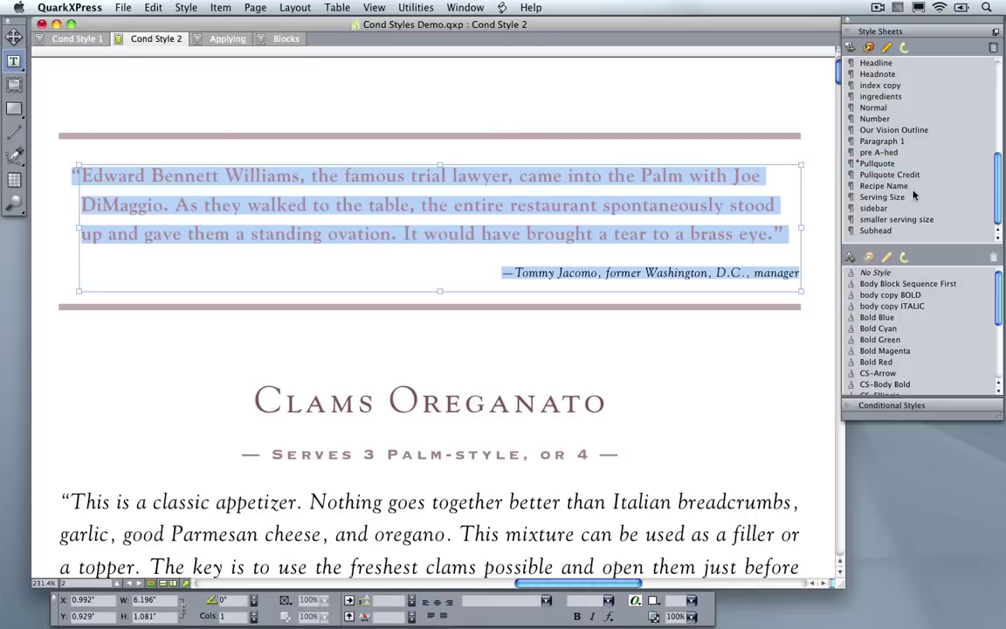
scroll(900, 175, up, 2)
click(878, 130)
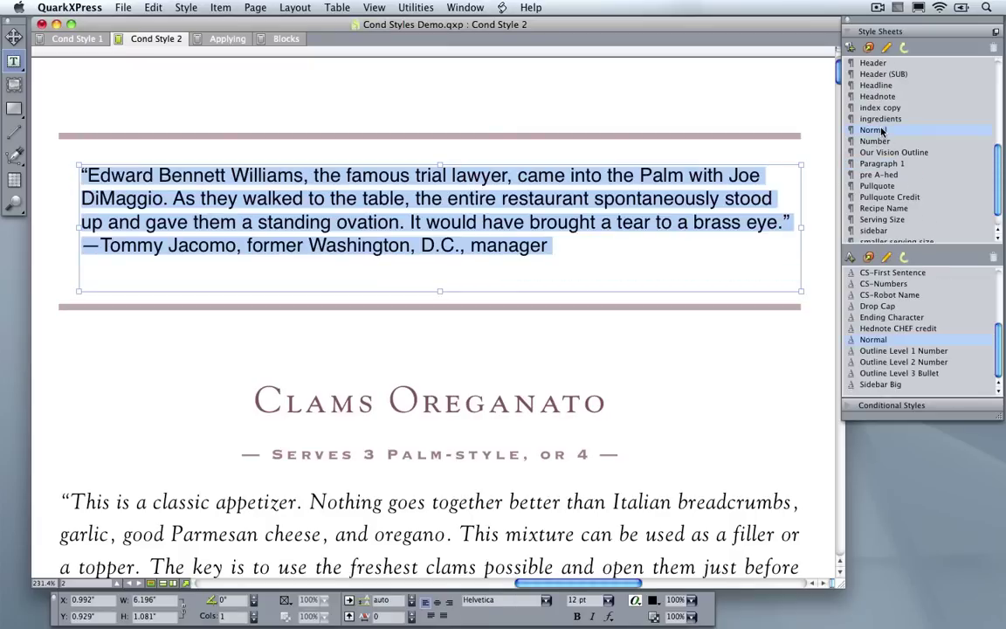
click(519, 245)
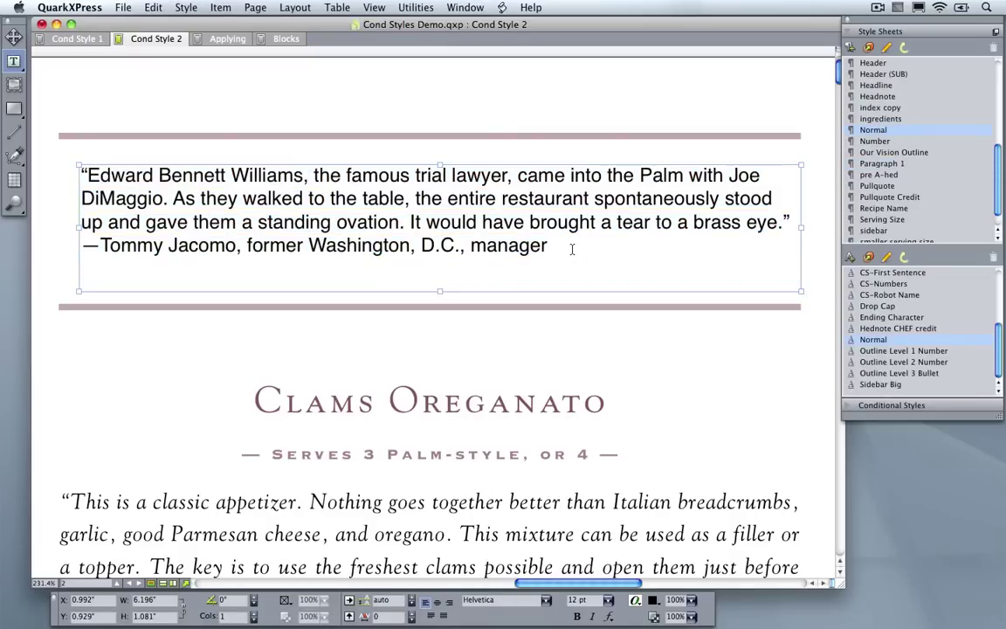
Step: Apply the Pullquote style sheet to the entire pull quote and its credit line using Next Style
click(569, 245)
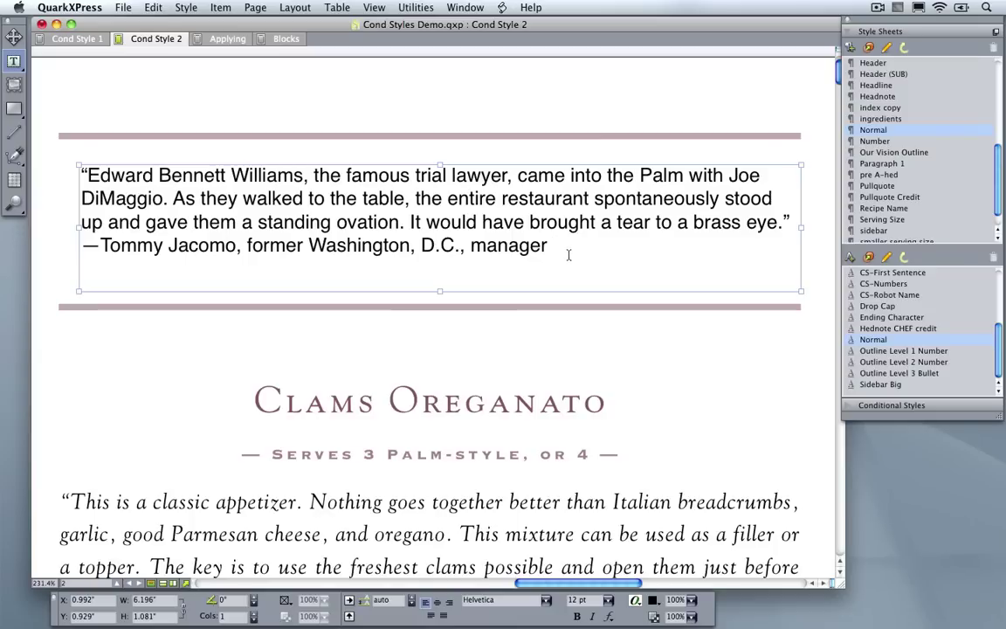
key(super+a)
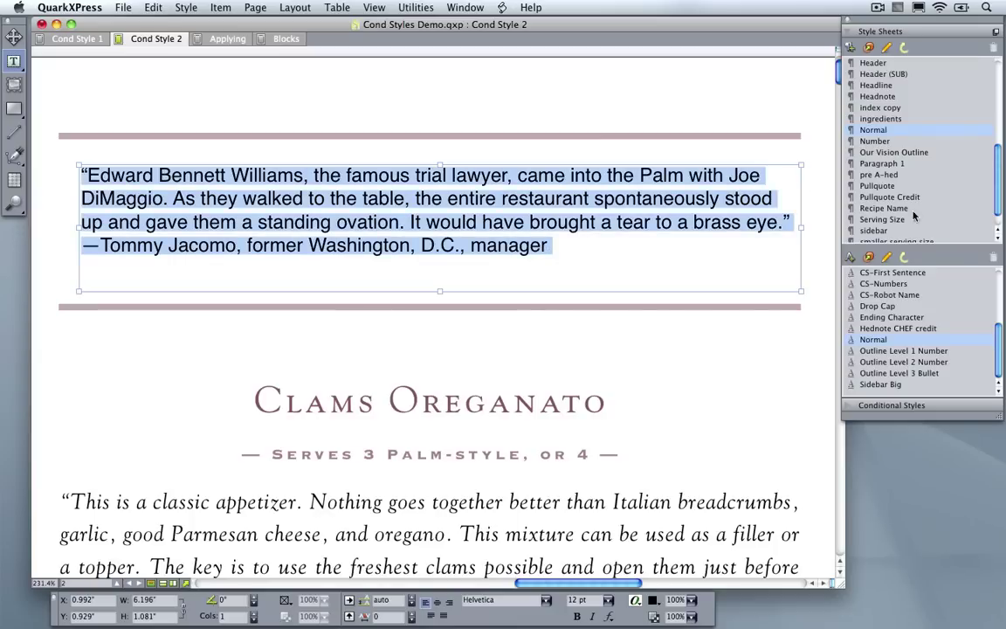
scroll(914, 216, down, 2)
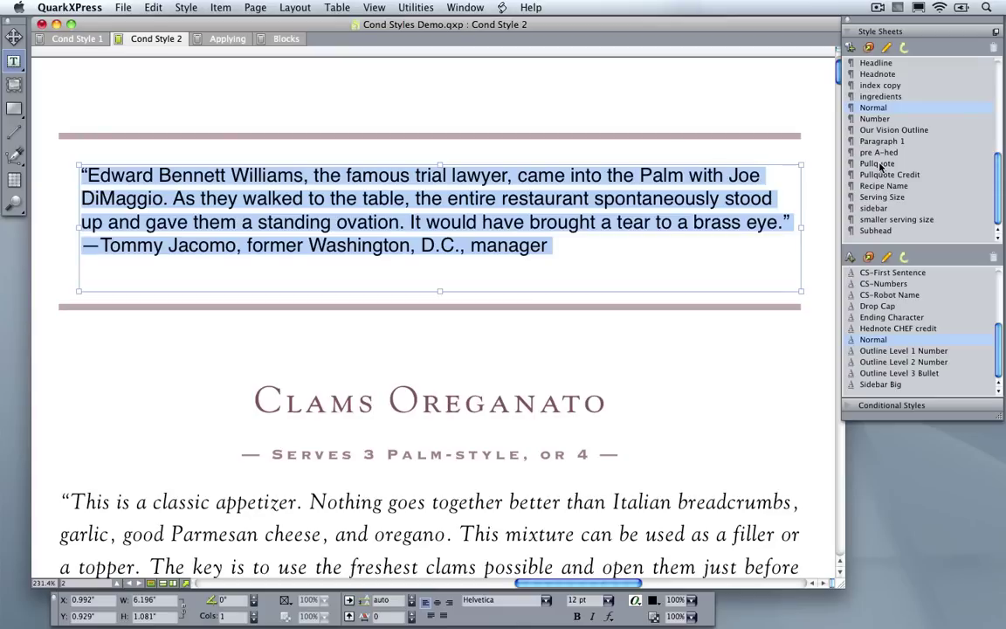
right_click(881, 165)
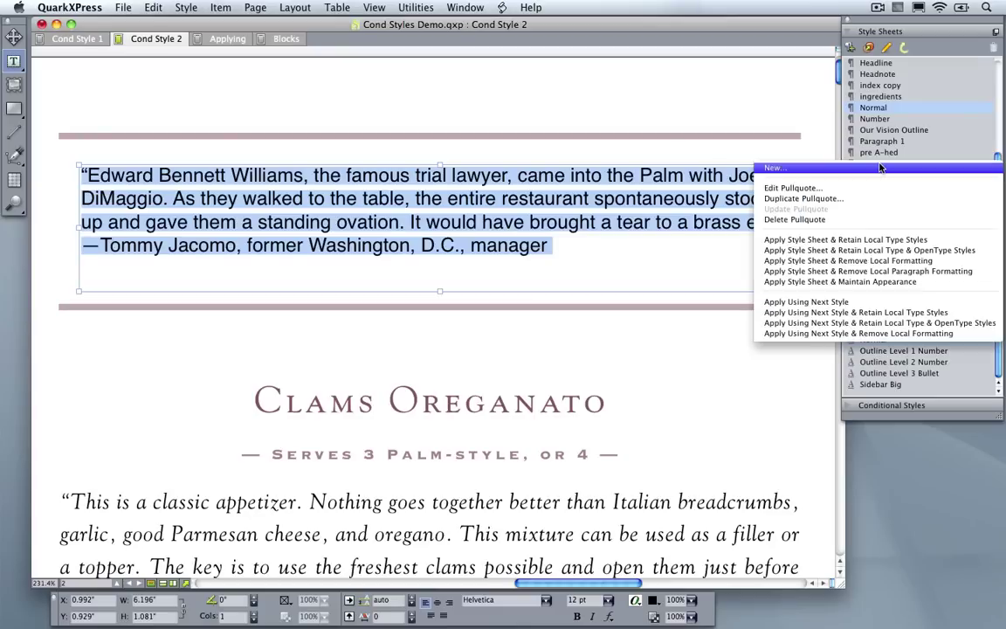
click(874, 303)
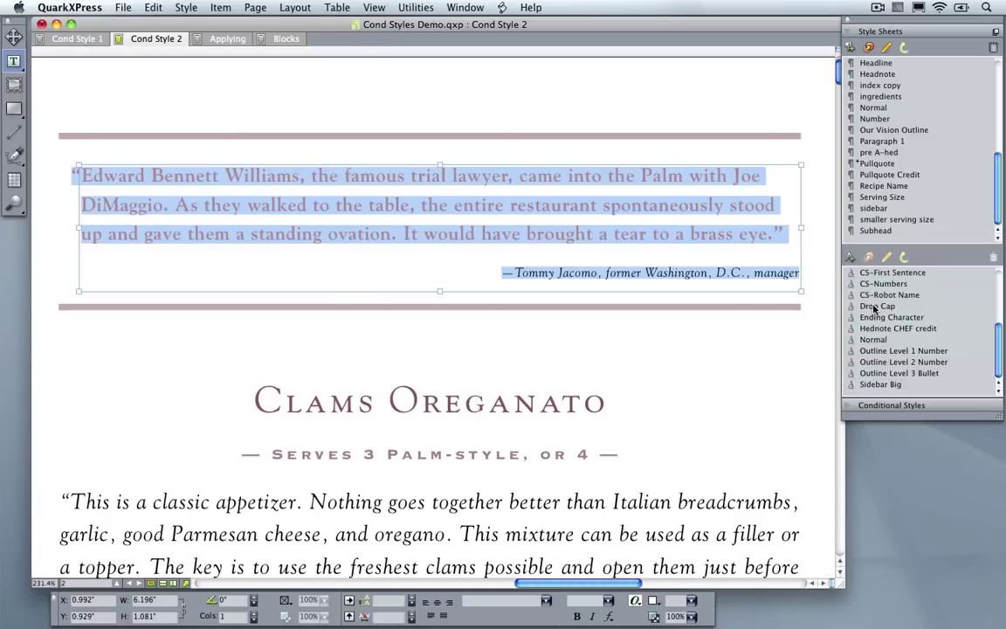
Step: Select the credit line below the quote and examine the apply commands available for the Pullquote Credit style sheet
click(636, 274)
drag(501, 273, 762, 272)
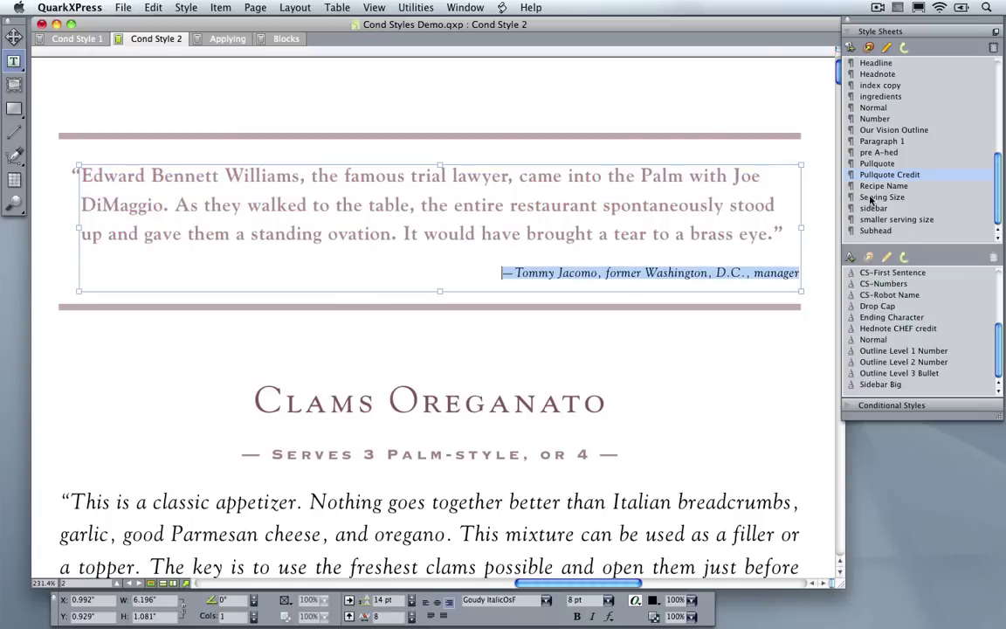
right_click(887, 175)
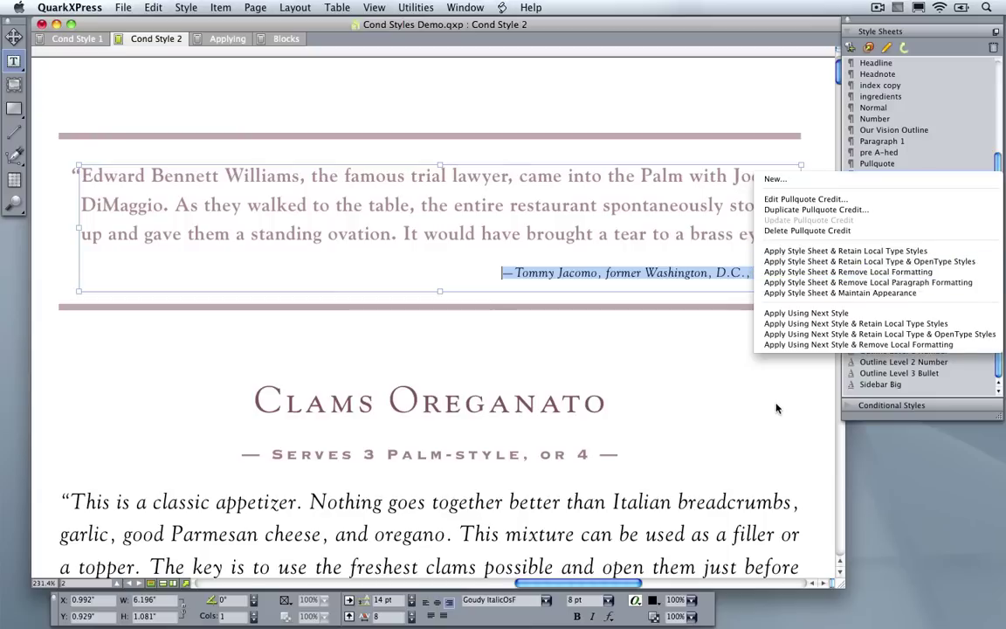
key(Escape)
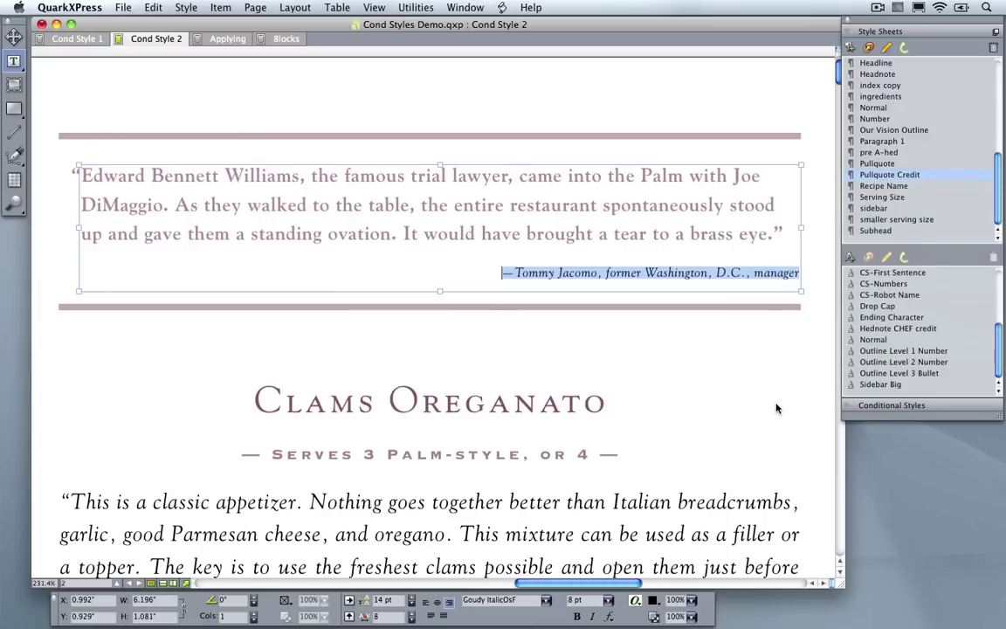
Step: Switch to the slide presentation and return to the "New options for applying Style Sheets" slide
key(super+Tab)
key(super+Tab)
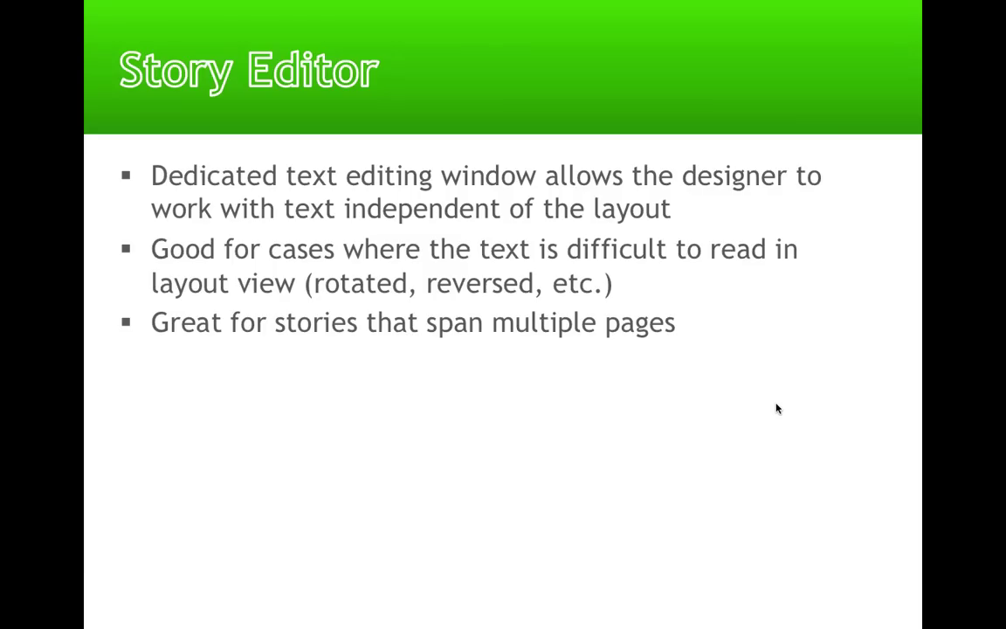
key(Left)
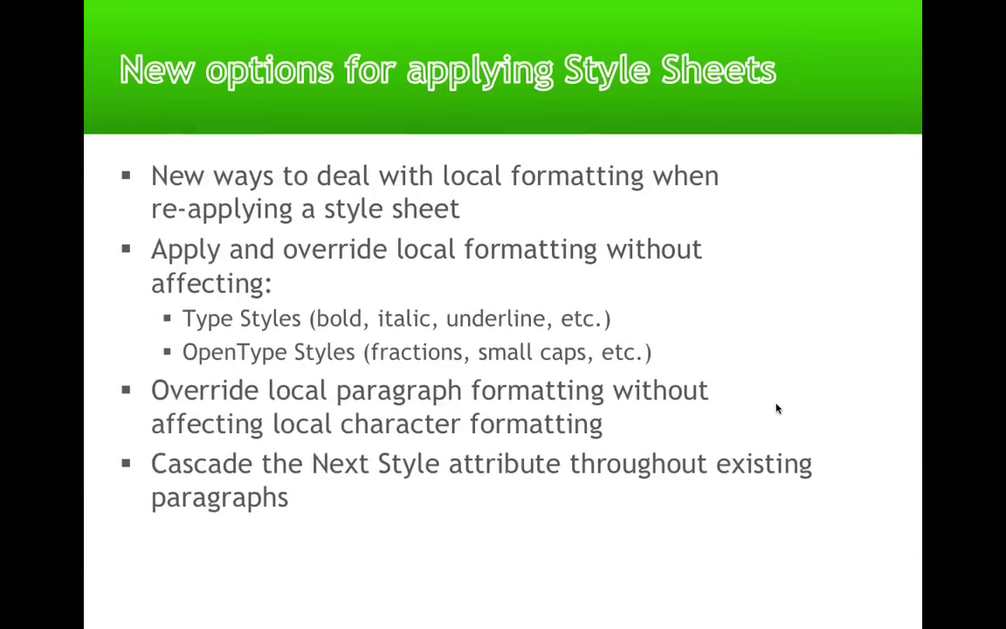